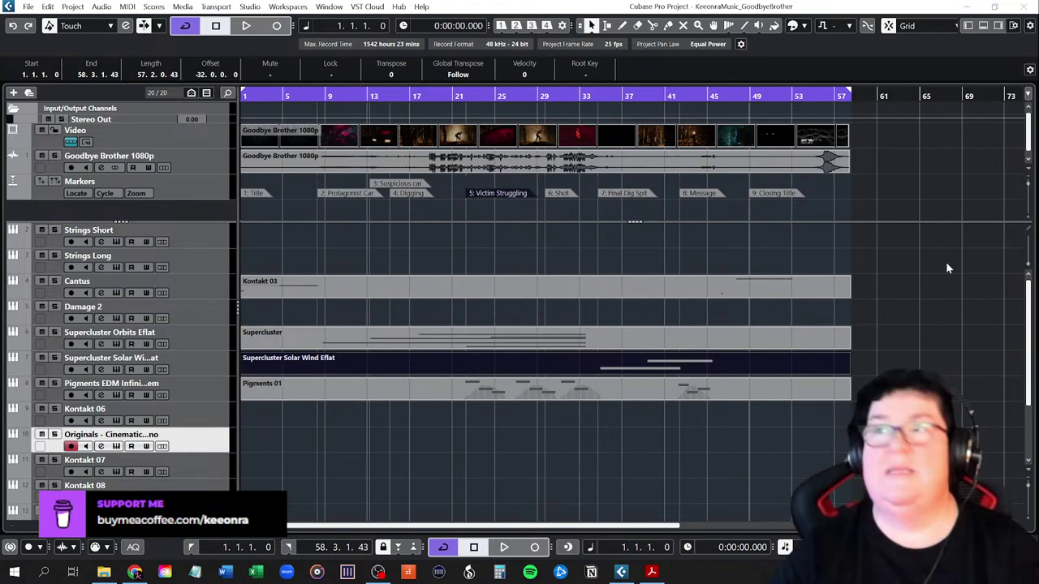
Deselect all events, fit more of the timeline in view, and place an enlarged video player over the arrangement
left_click(940, 241)
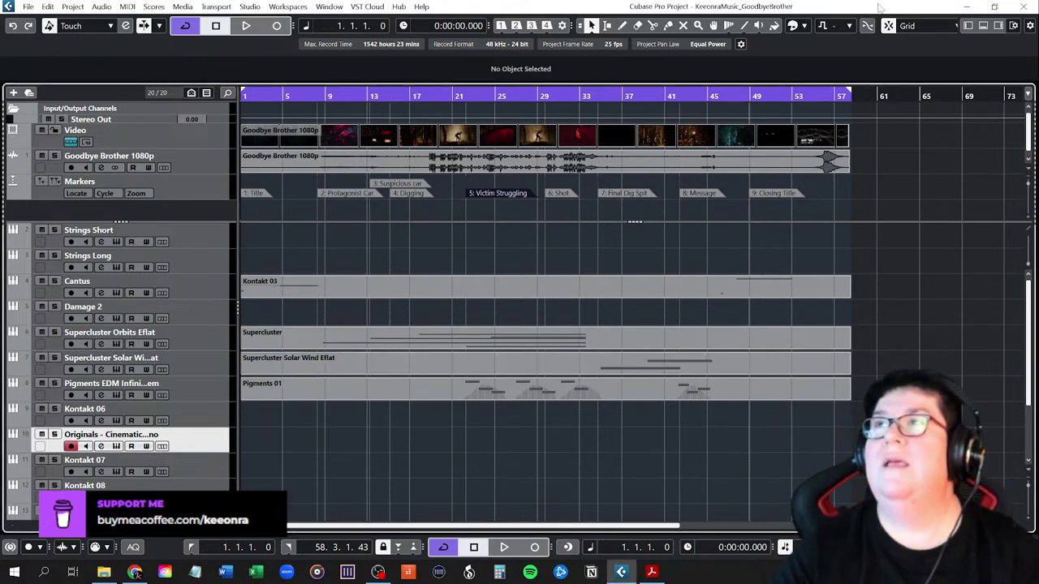
key("h")
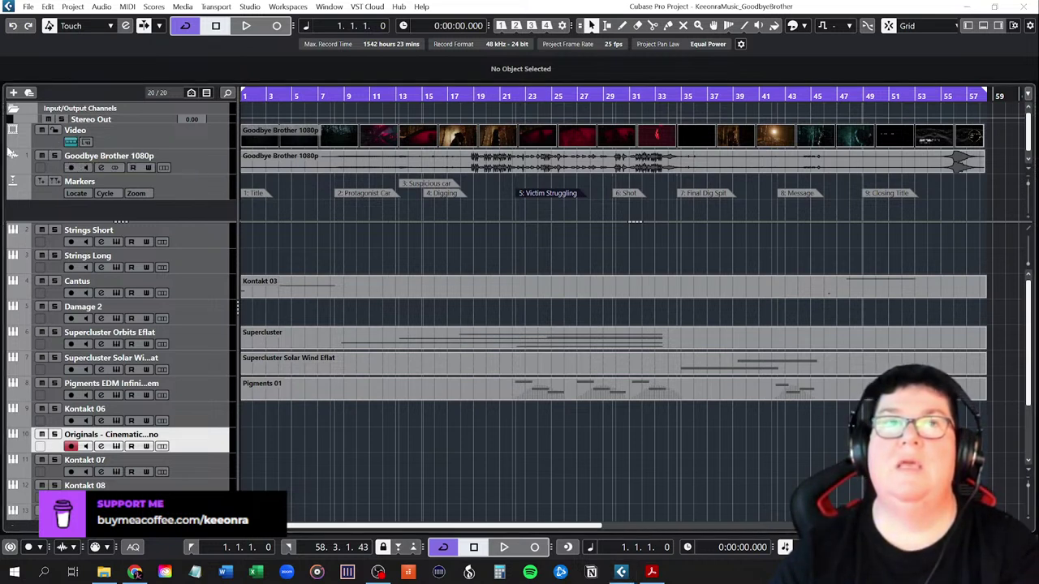
left_click_drag(0, 128, 571, 116)
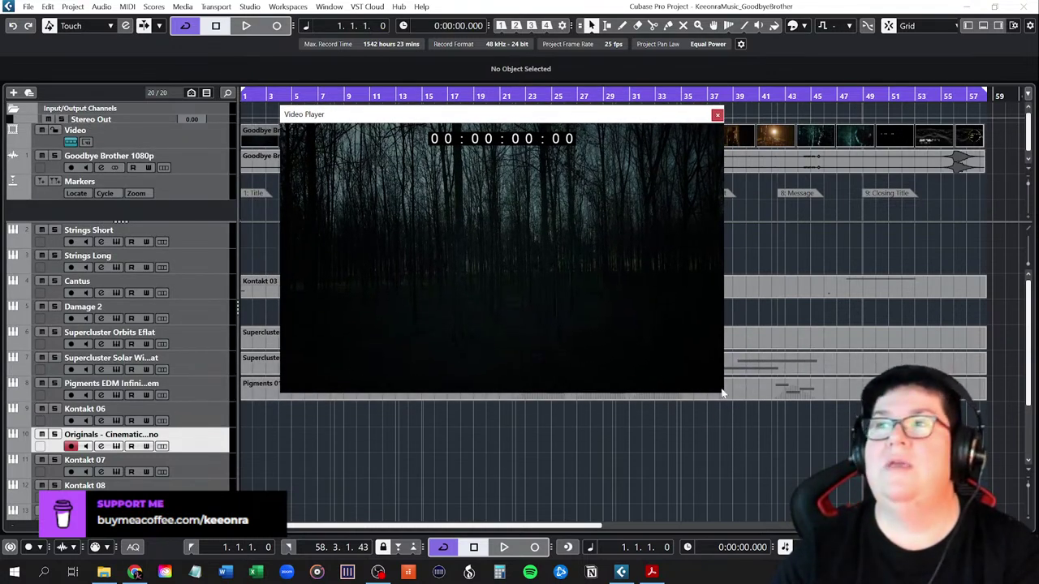
left_click_drag(723, 393, 844, 396)
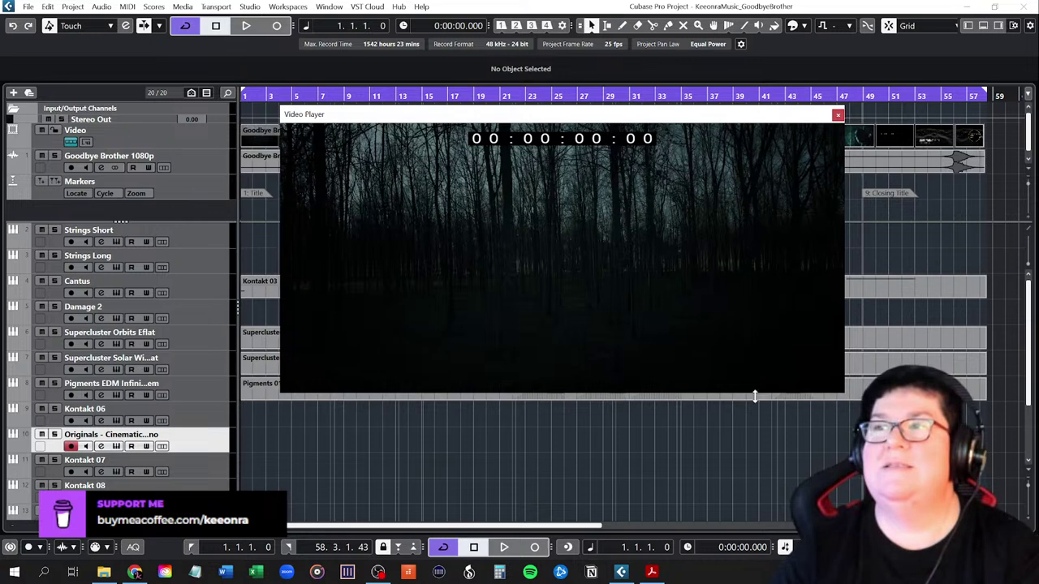
left_click_drag(753, 399, 756, 522)
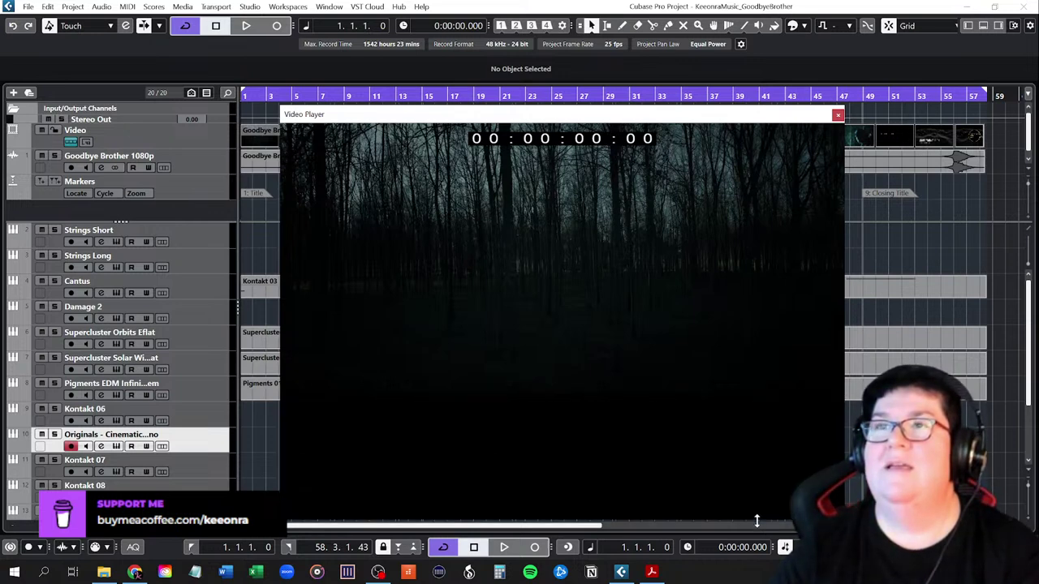
left_click_drag(275, 237, 232, 235)
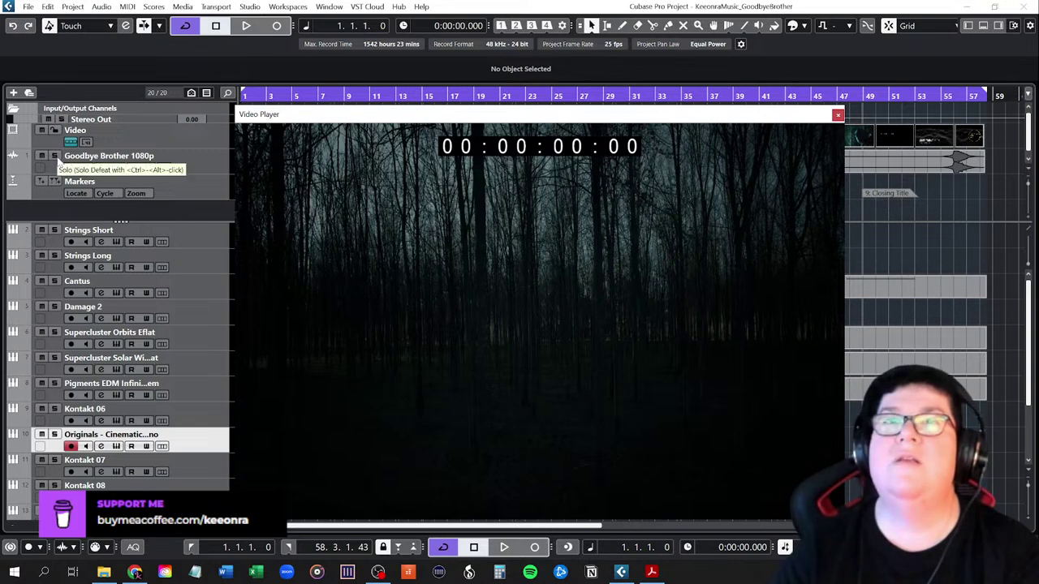
Solo the Goodbye Brother 1080p audio track and play the film from the beginning with only its own sound
left_click(54, 156)
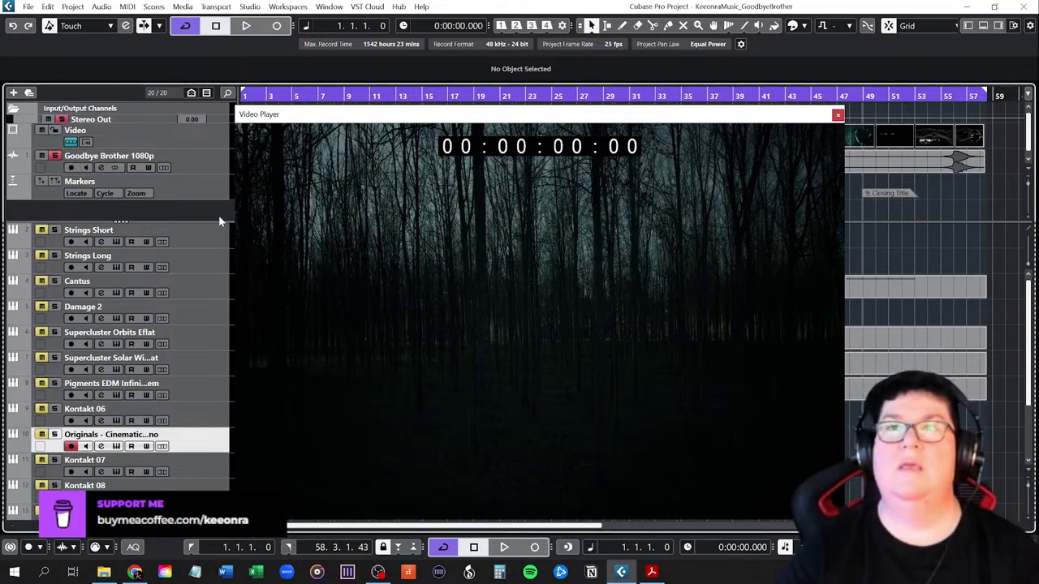
key("space")
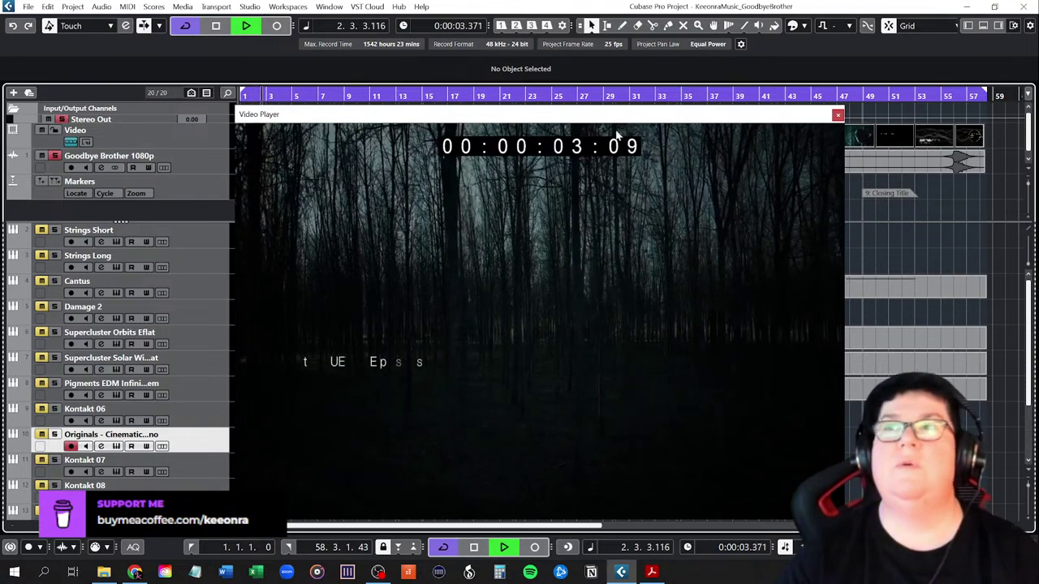
left_click_drag(617, 115, 505, 95)
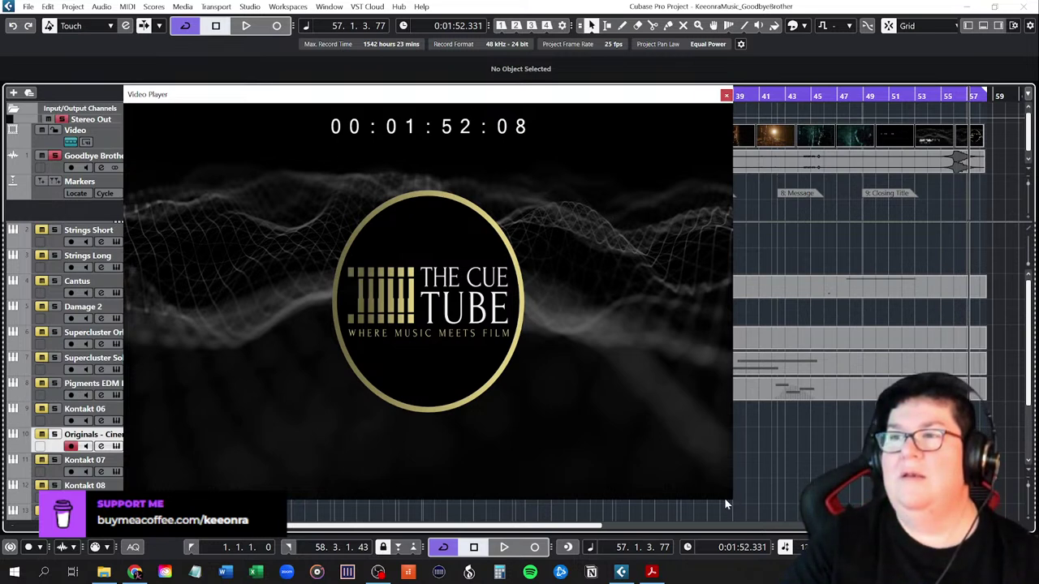
Shrink the video player window and move it below the marker track
left_click_drag(726, 501, 730, 309)
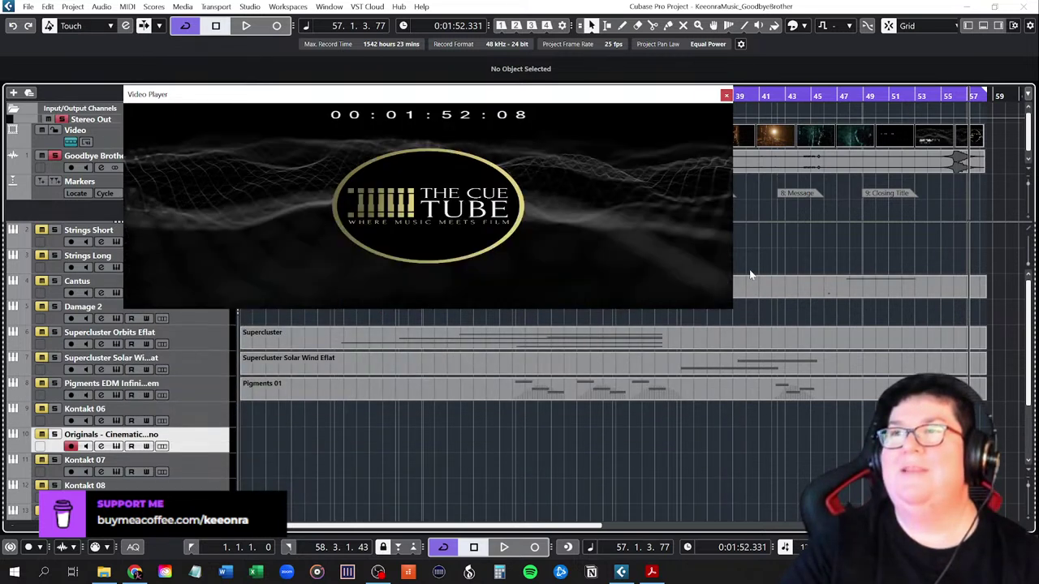
left_click_drag(733, 260, 503, 257)
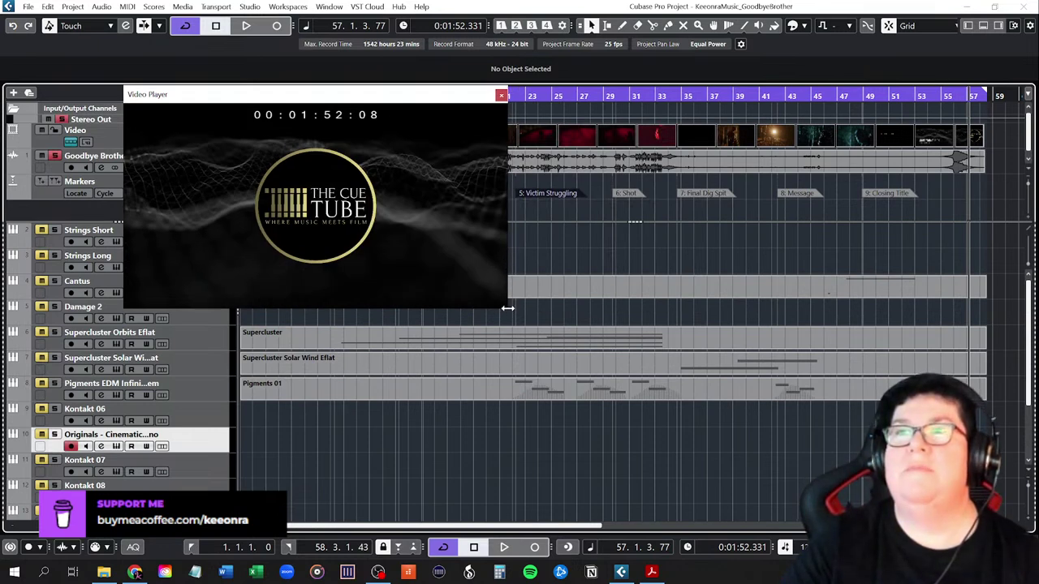
left_click_drag(508, 309, 577, 372)
left_click_drag(454, 100, 767, 214)
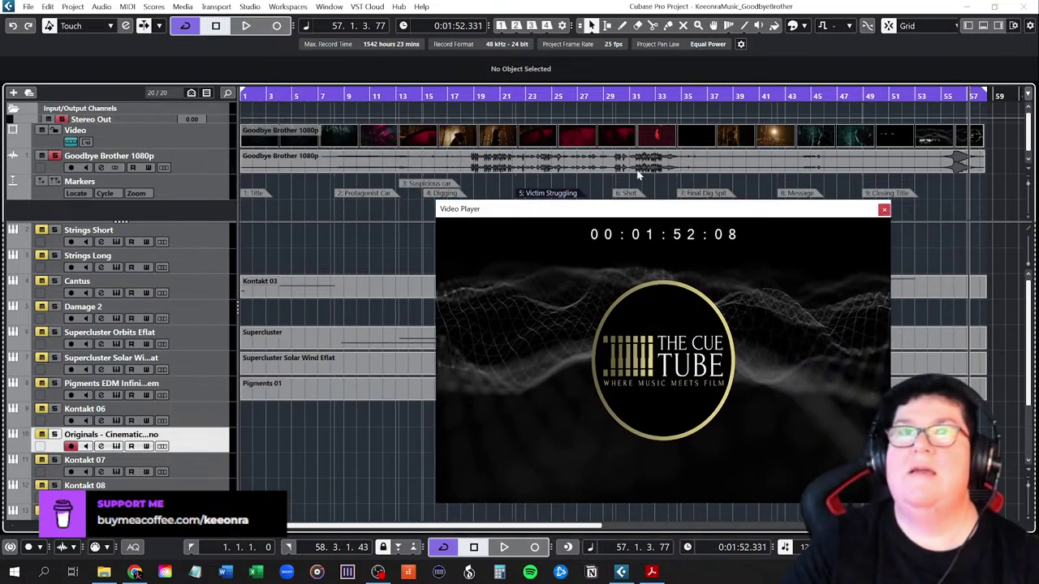
Unsolo the film's audio track, play the whole project from the start with the video, and close the video player
left_click(56, 156)
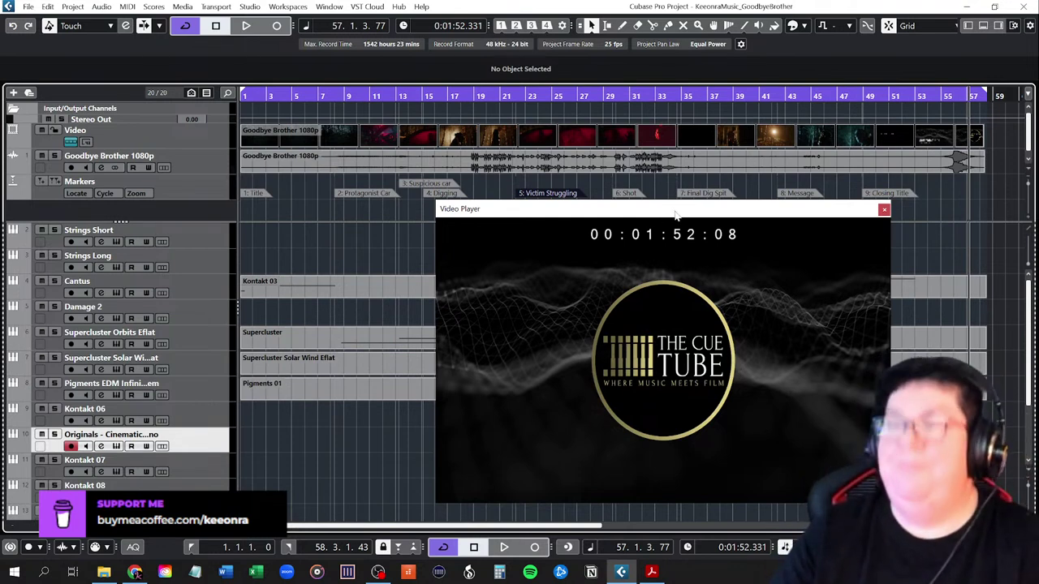
key("Home")
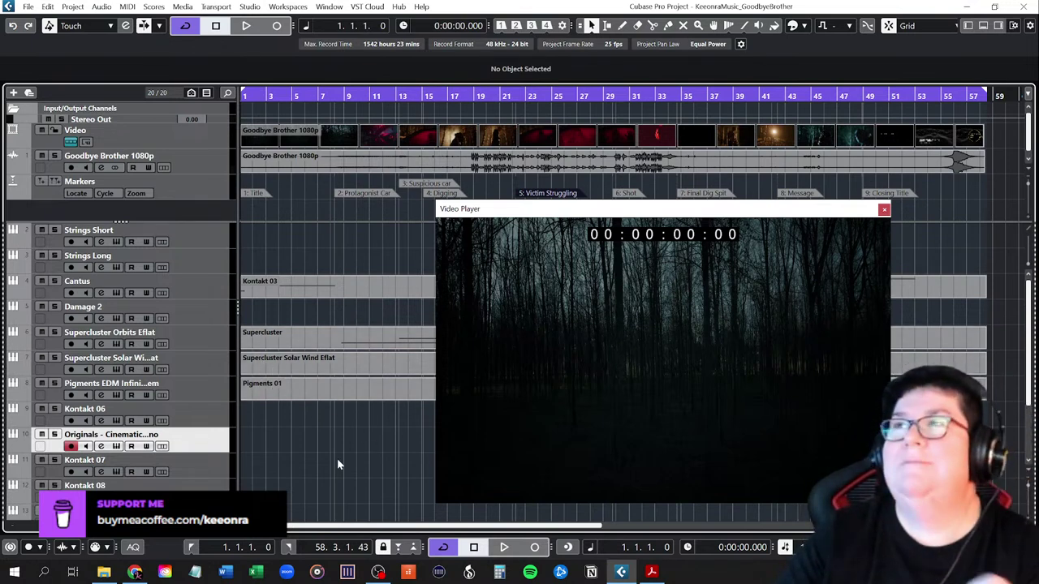
left_click_drag(602, 213, 399, 147)
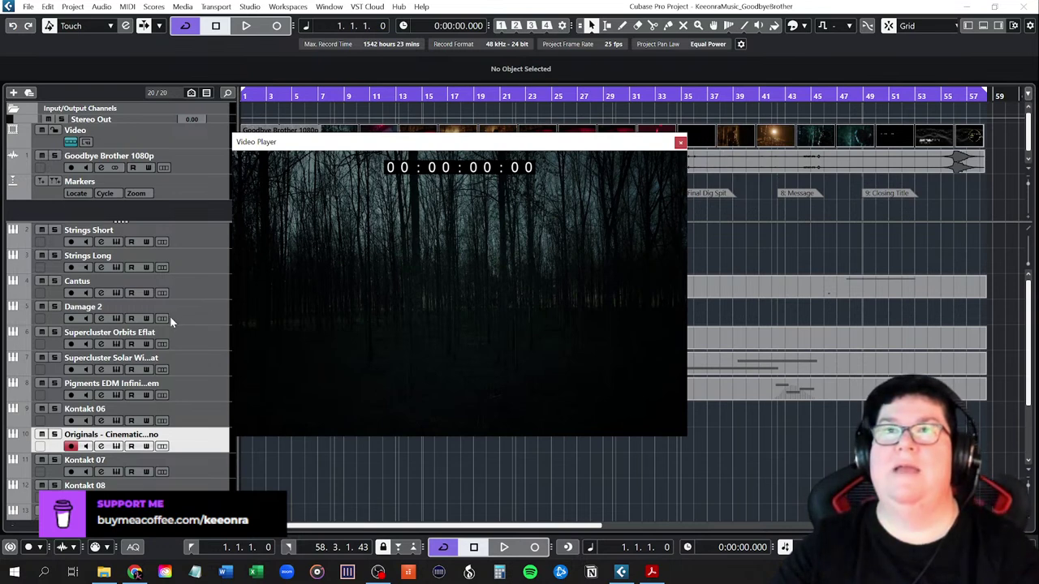
key("space")
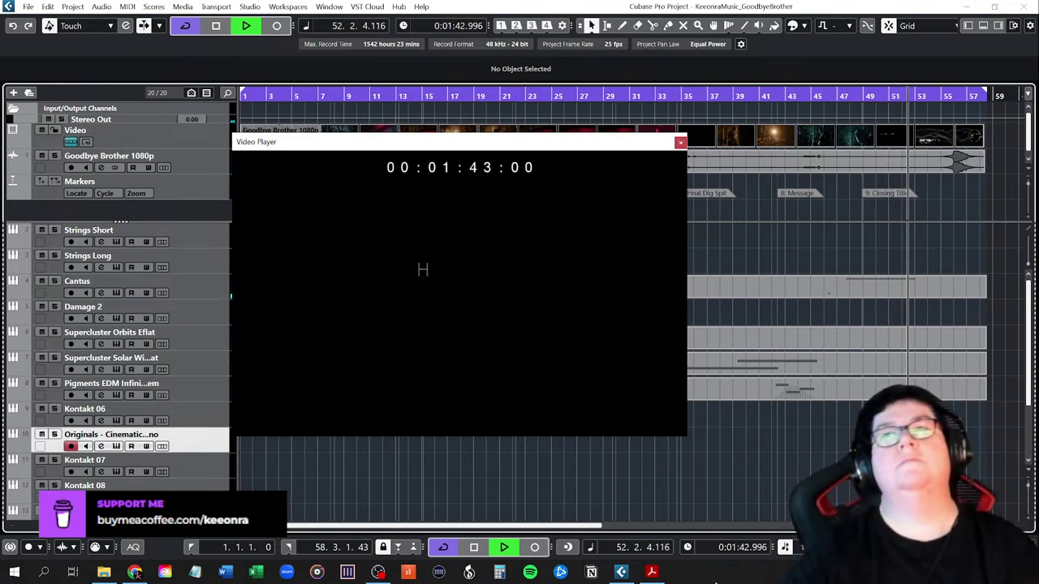
key("space")
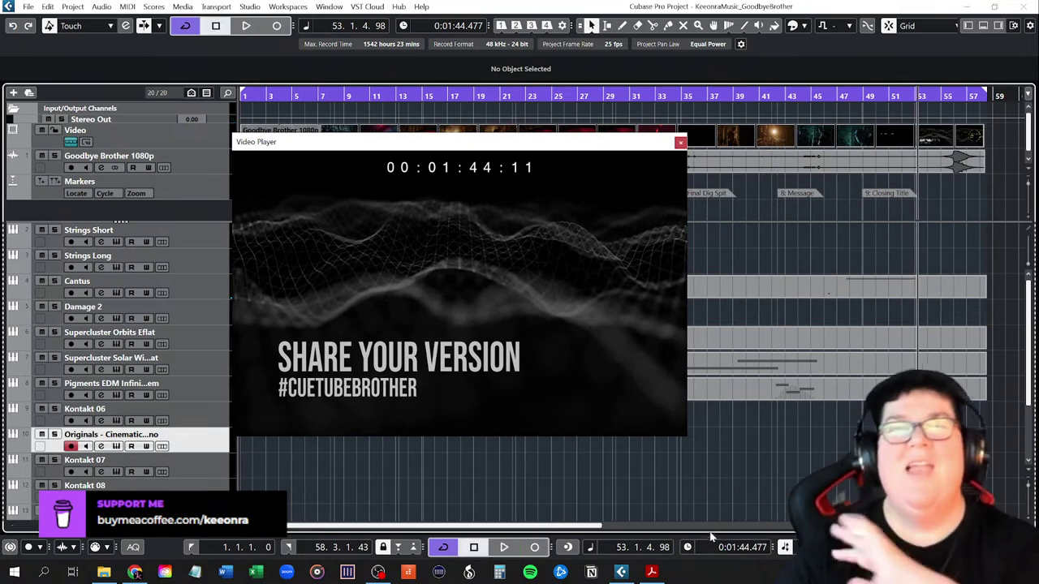
left_click(680, 143)
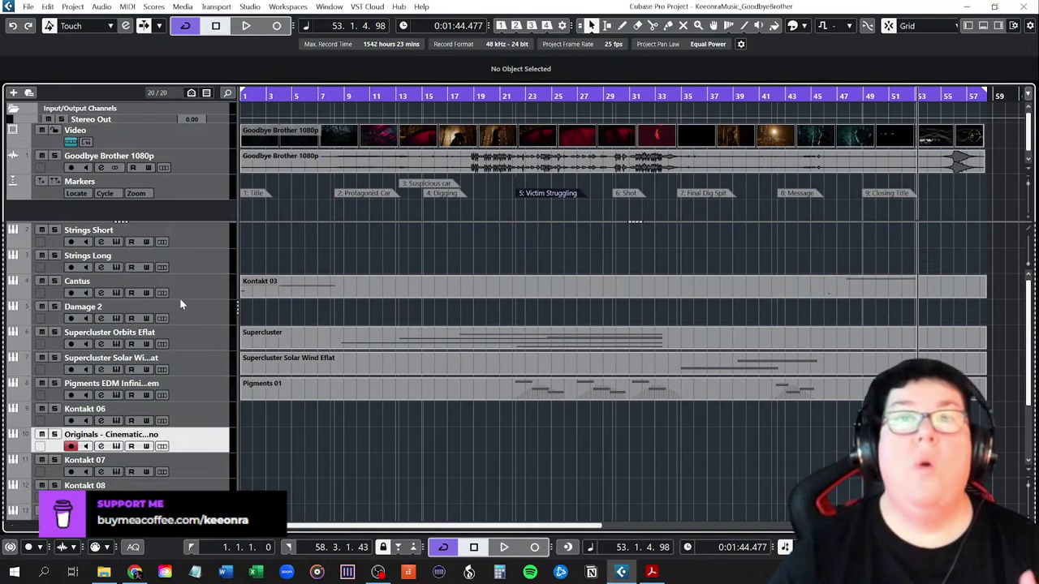
Open the Cantus track's instrument, solo the track, and play its opening chant from the project start to bar 8
left_click(116, 293)
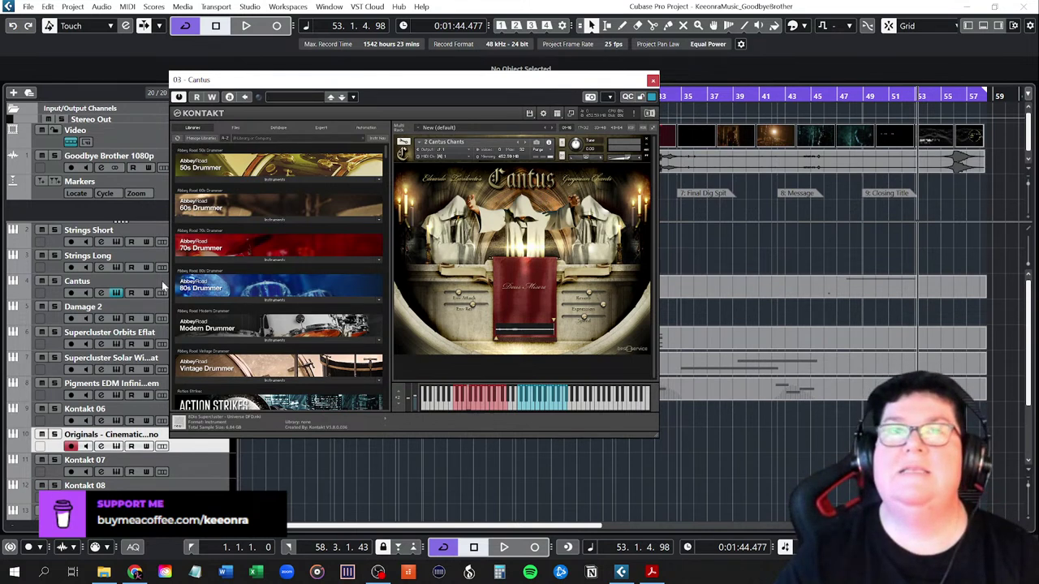
left_click(56, 282)
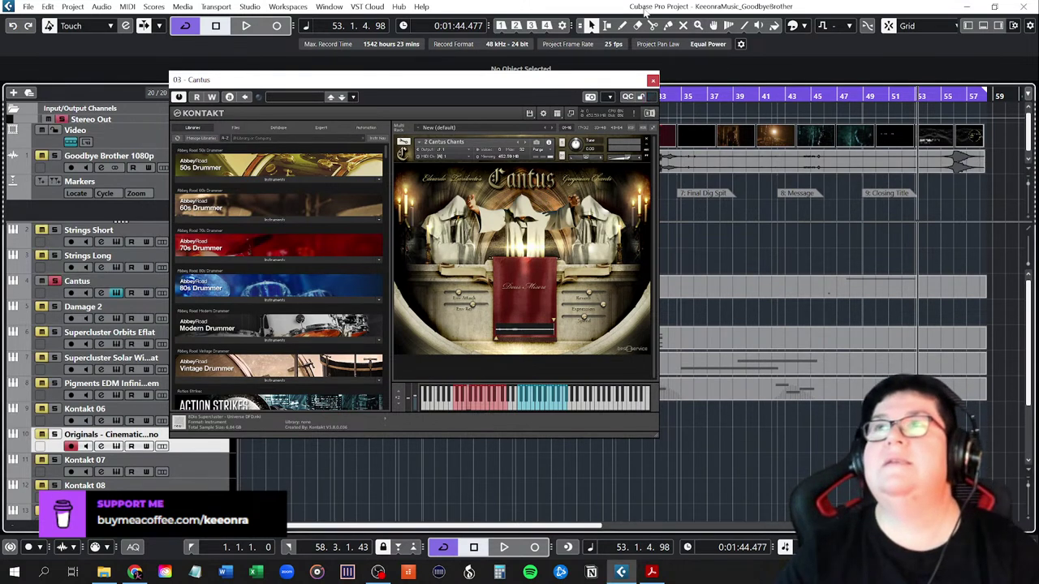
key("Home")
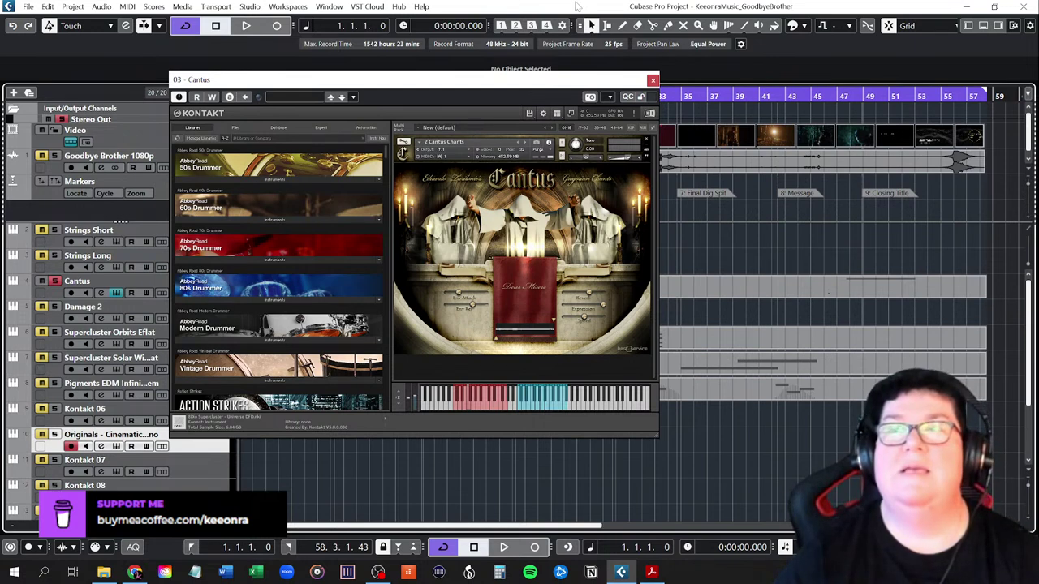
key("space")
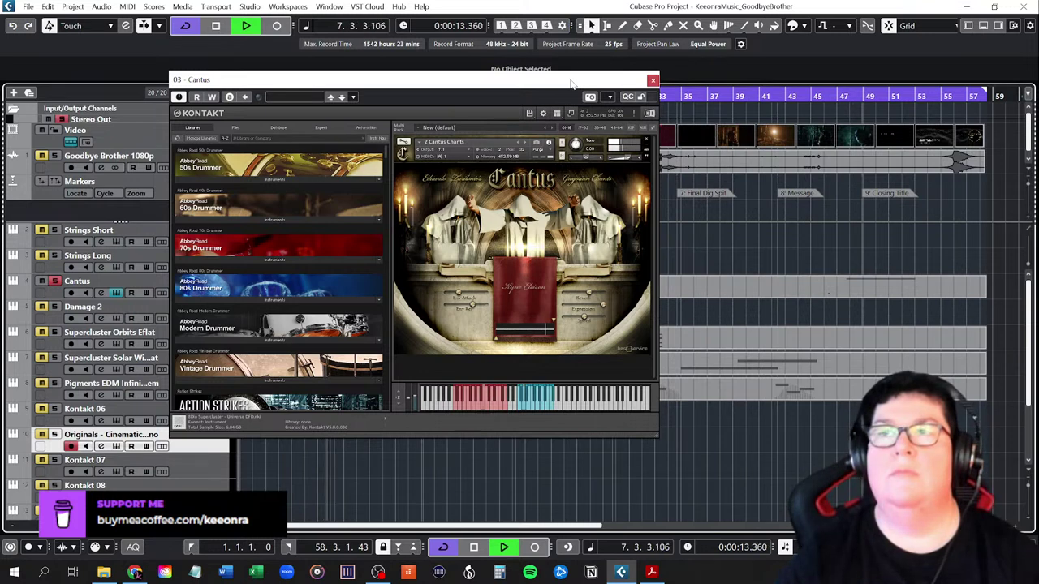
key("space")
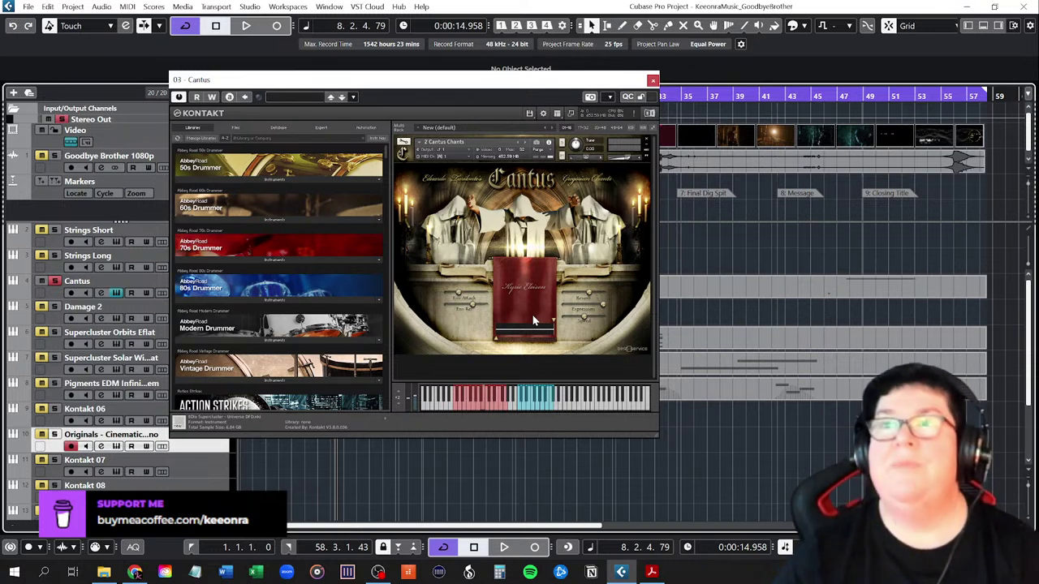
Play the soloed Cantus part from bar 46 to bar 53, then close its instrument and unsolo the track
left_click(836, 97)
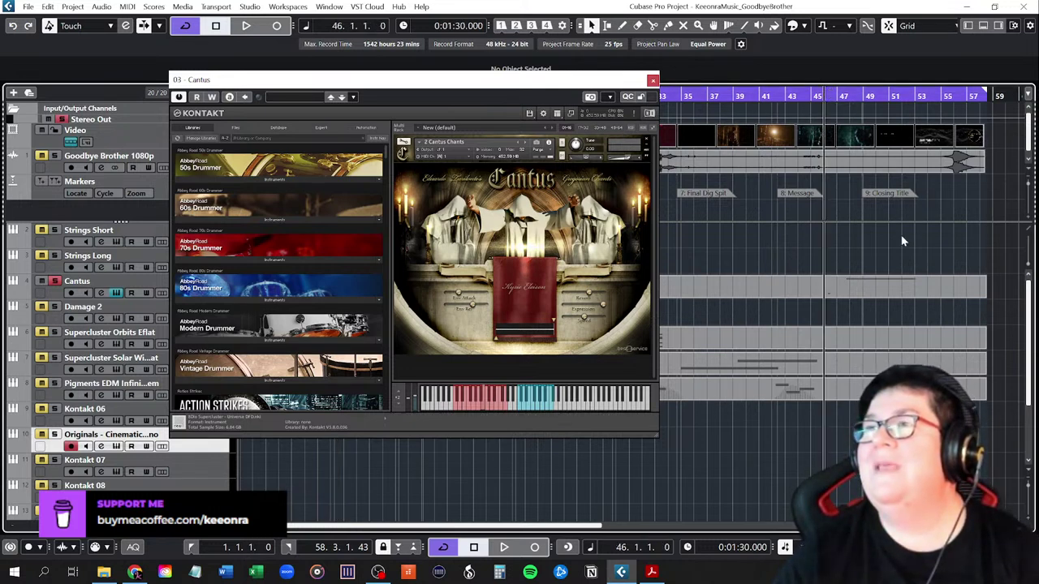
key("space")
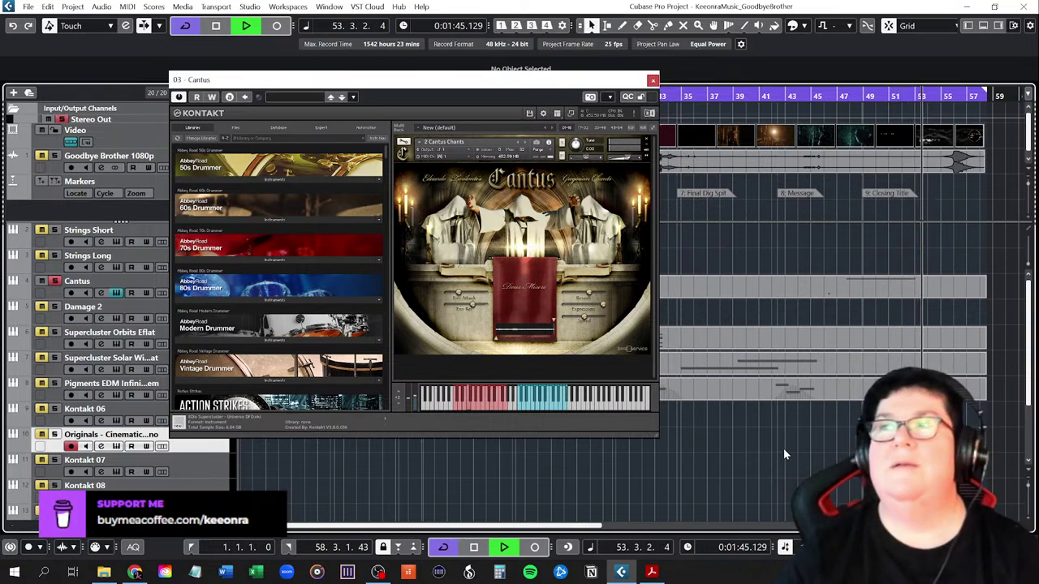
key("space")
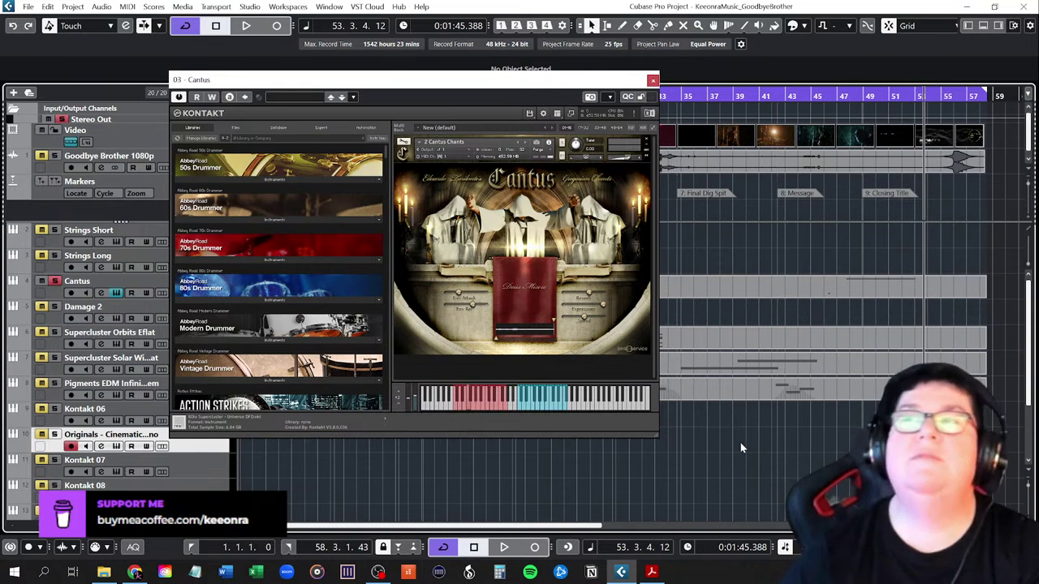
left_click(654, 82)
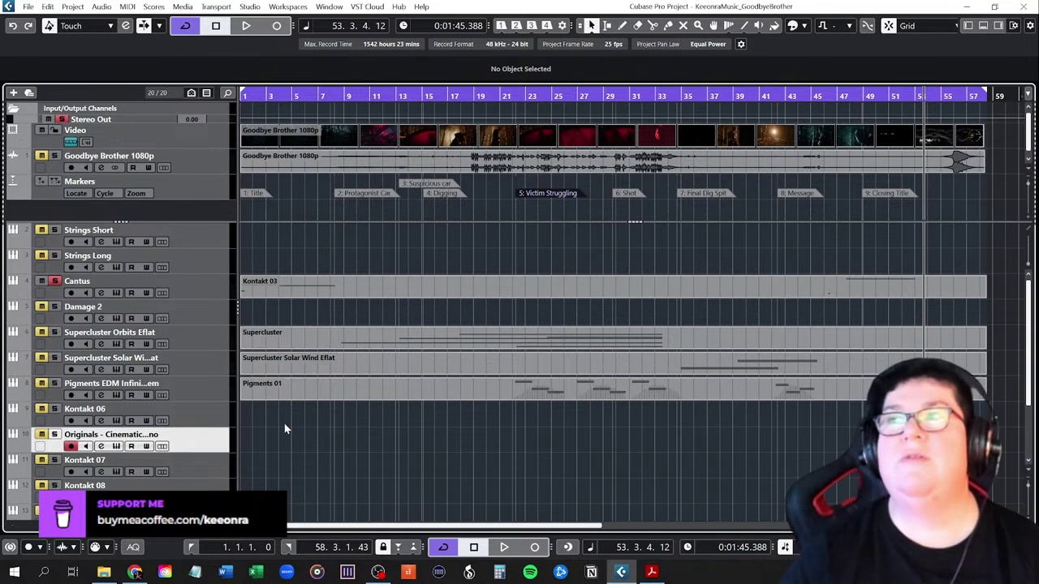
left_click(58, 283)
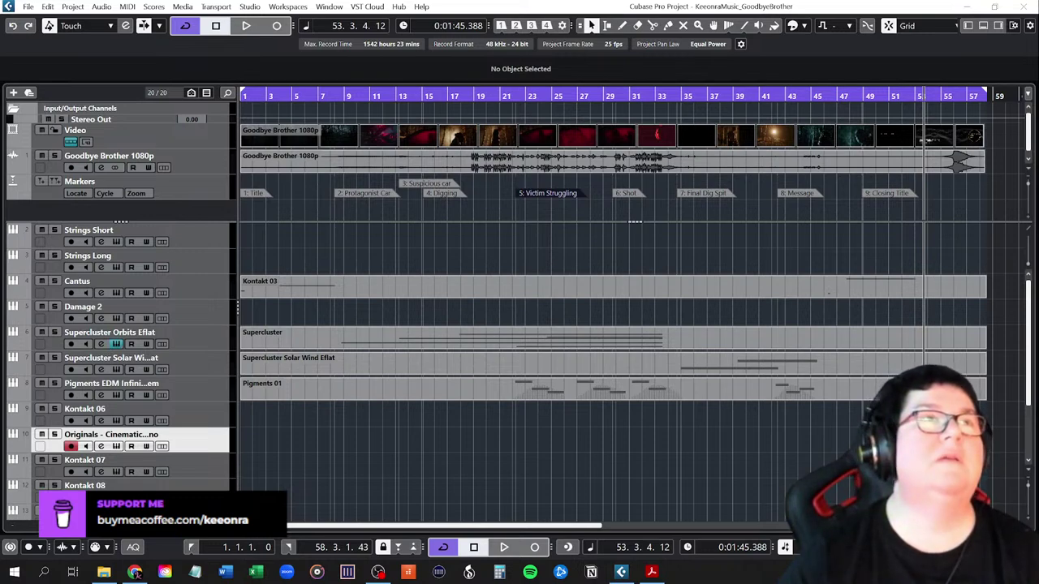
Bring the Supercluster Orbits Eflat instrument window into view and position it over the arrangement beside the track list
left_click_drag(21, 116, 524, 106)
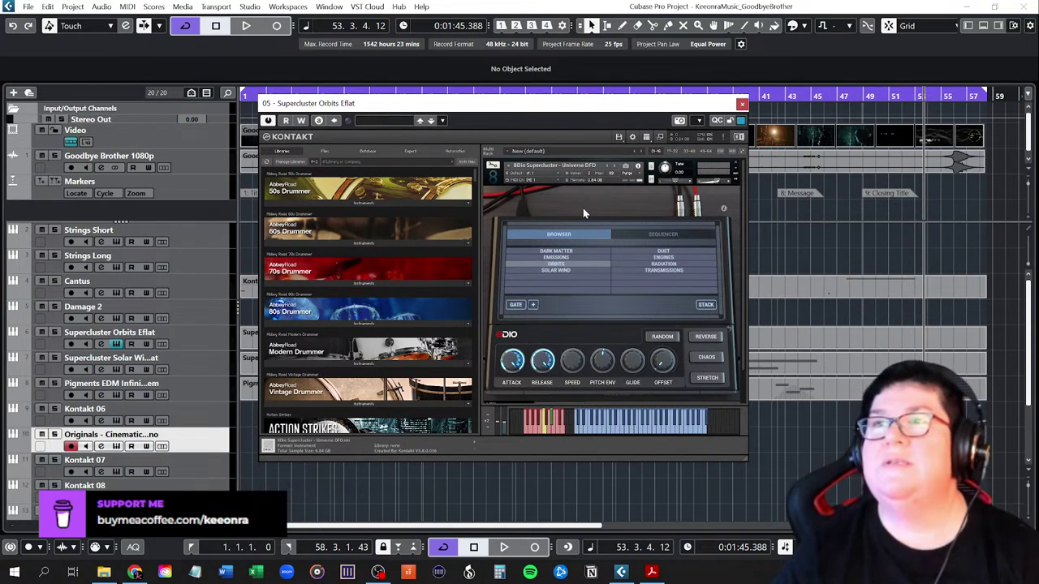
left_click_drag(509, 109, 681, 144)
left_click_drag(536, 139, 483, 121)
Solo the Supercluster Orbits Eflat track and play its part from bar 8
left_click(332, 96)
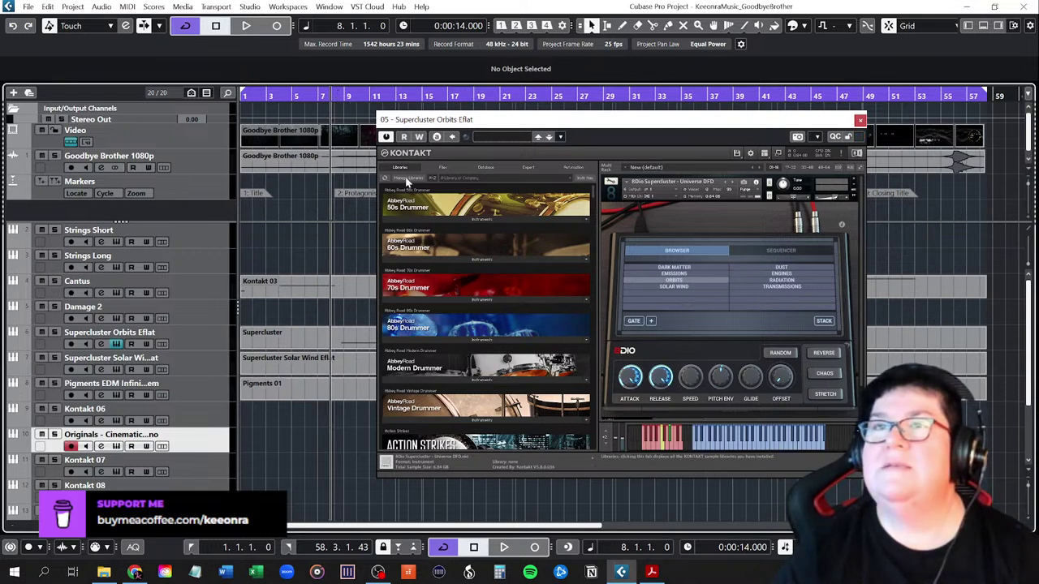
key("space")
key("space")
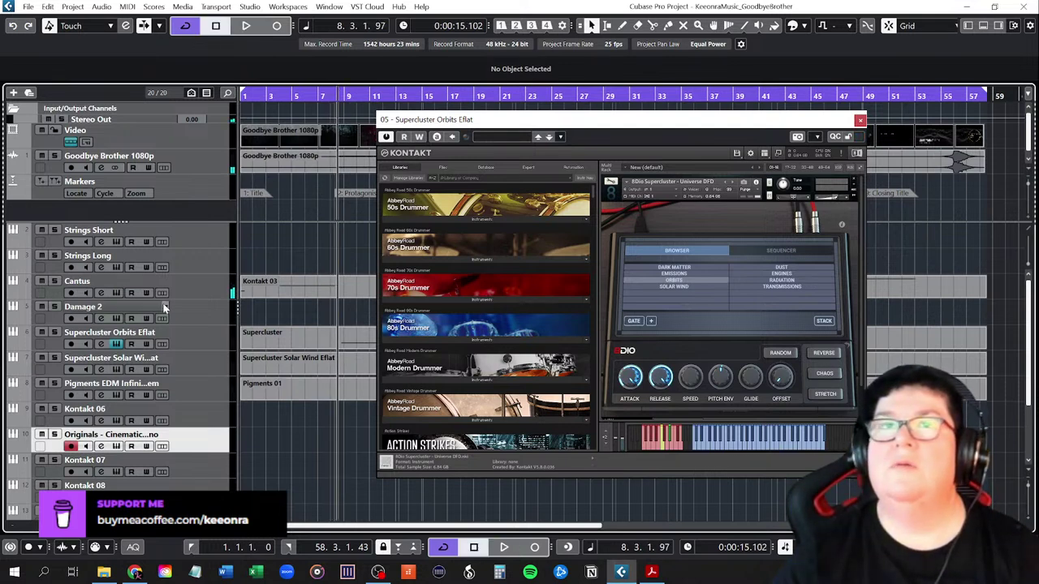
left_click(55, 333)
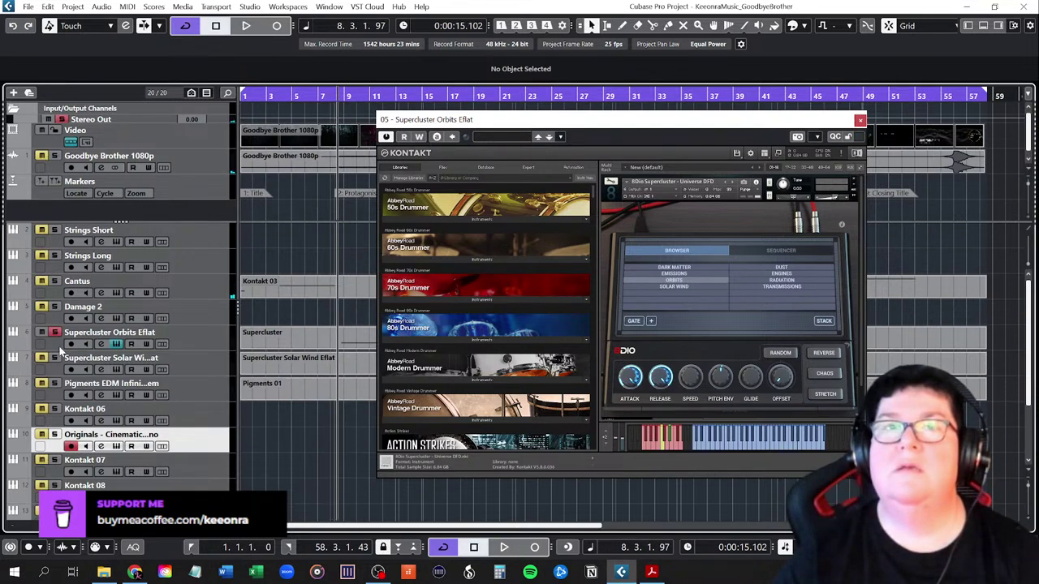
key("space")
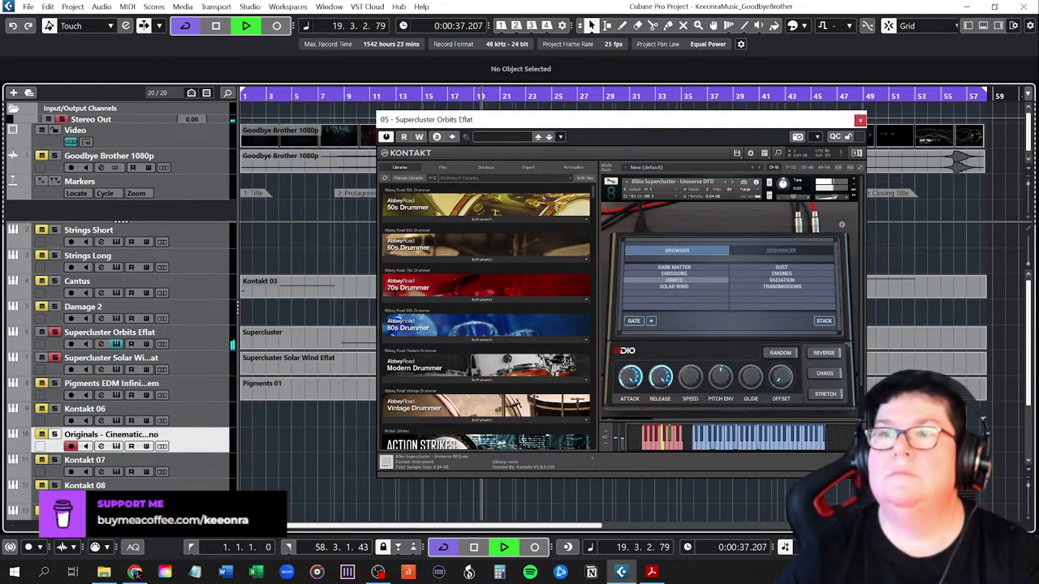
Move the Supercluster Orbits Eflat instrument over the track list and show the video player beside it during playback
left_click_drag(694, 126, 333, 127)
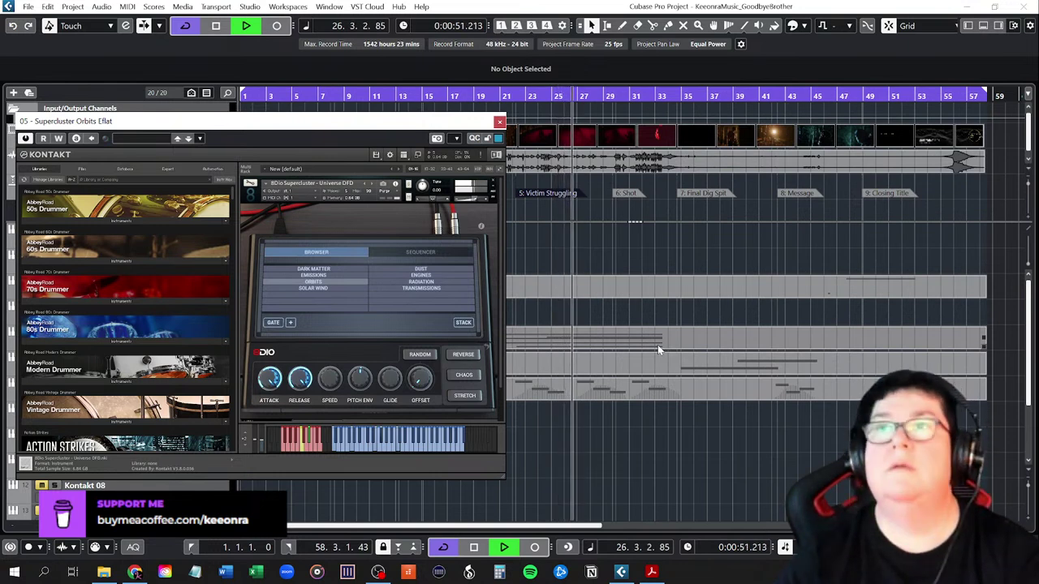
key("F8")
left_click_drag(513, 149, 783, 63)
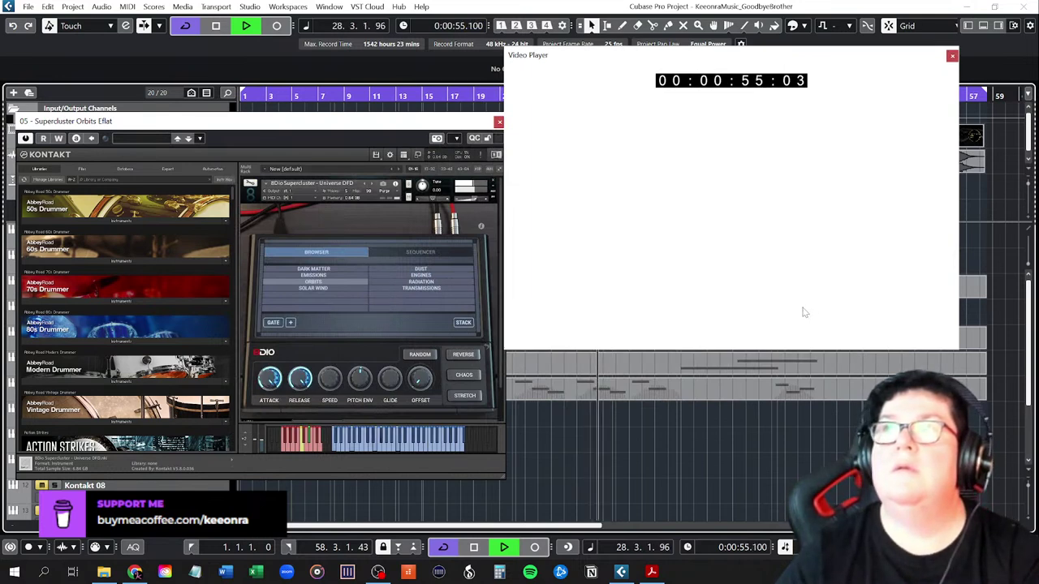
Close the video player and the Supercluster Orbits Eflat instrument, and show the Supercluster Solar Wind Eflat instrument over the arrangement during playback
key("F8")
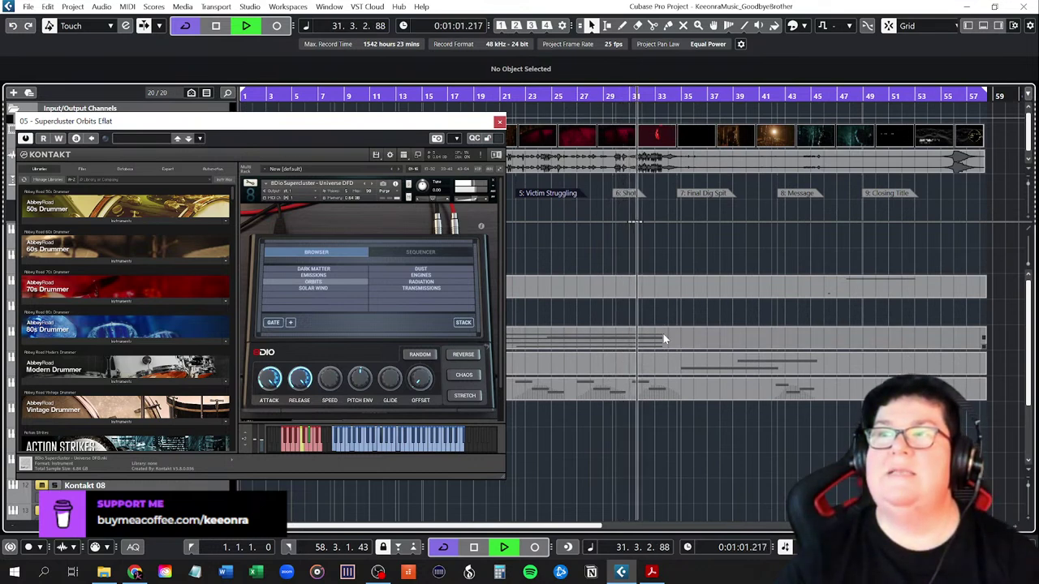
left_click(500, 123)
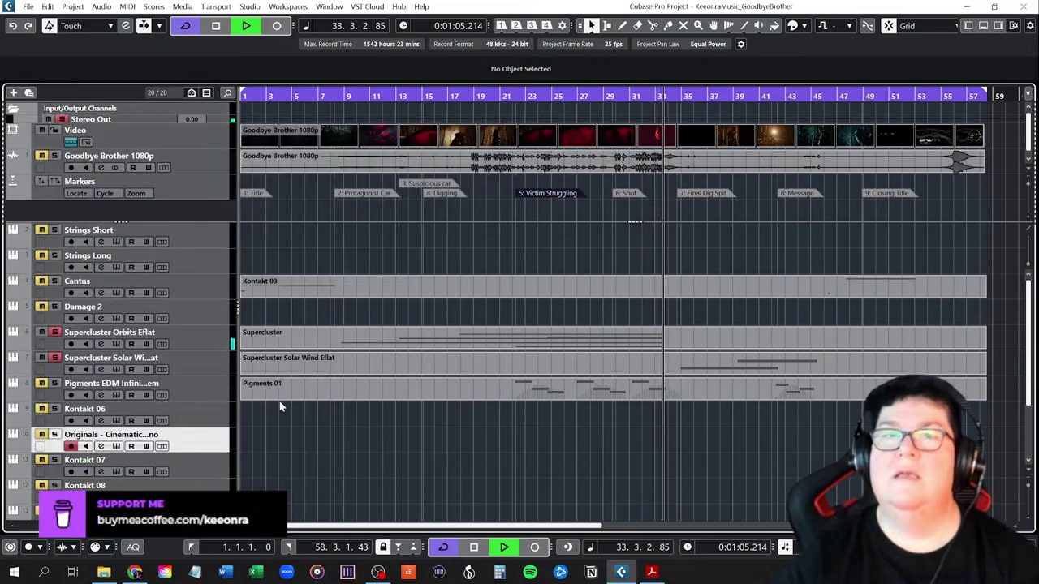
left_click(117, 369)
left_click_drag(308, 78, 446, 76)
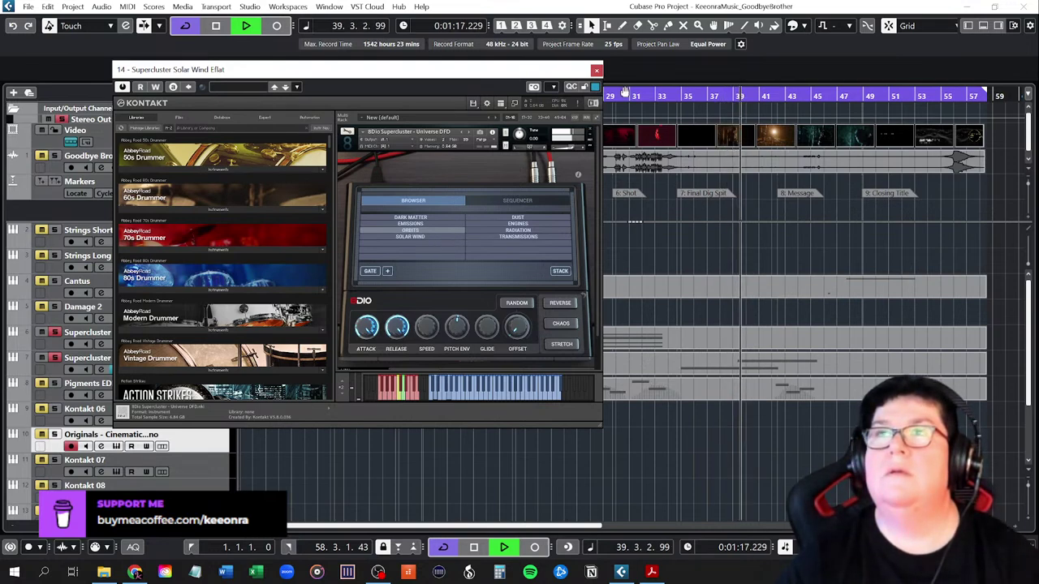
Close and reopen the Supercluster Solar Wind Eflat instrument while its part plays, then stop playback in bar 46 and close the instrument
left_click(596, 70)
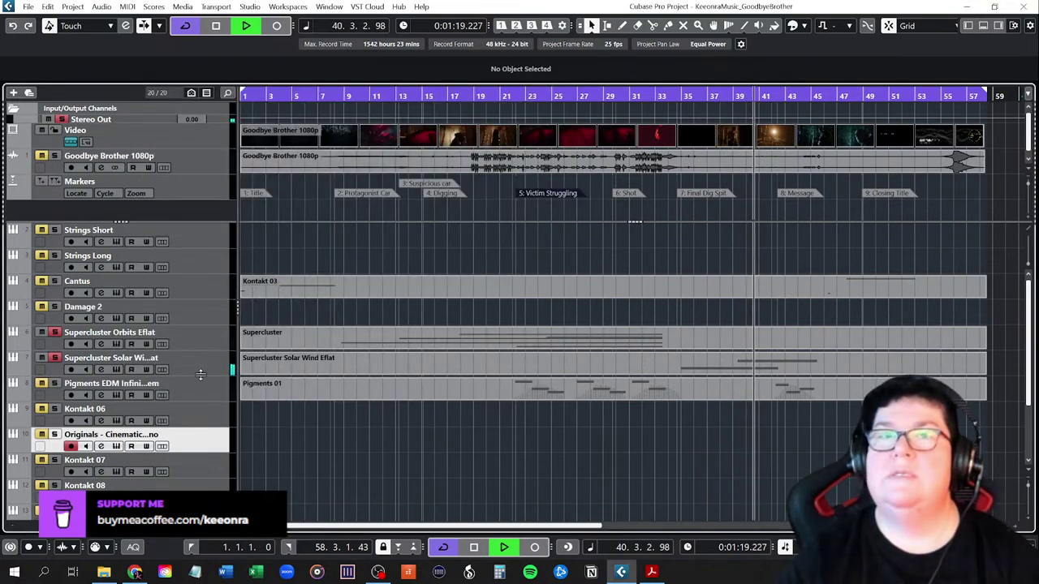
left_click(112, 369)
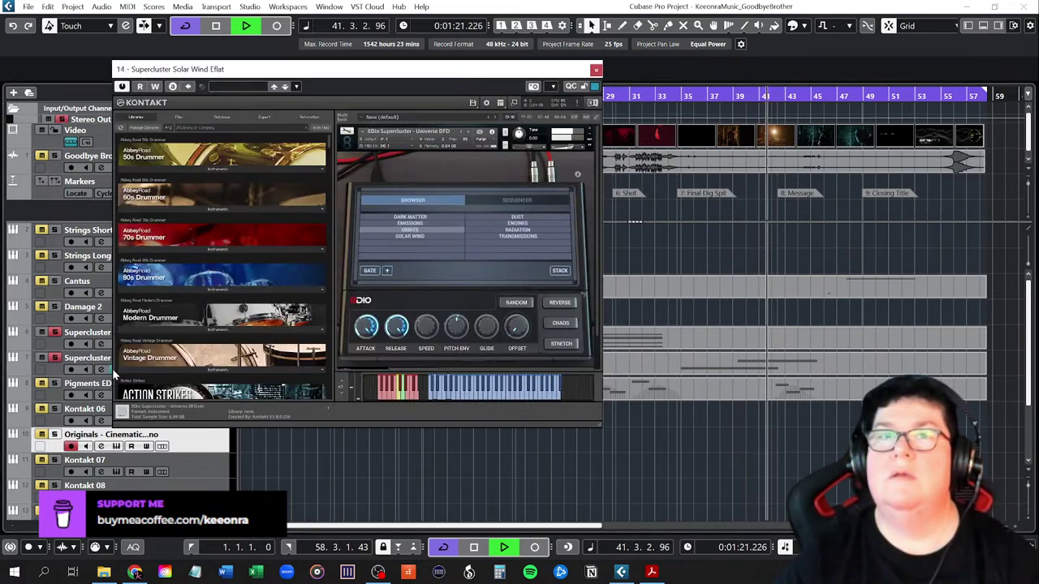
key("space")
left_click(596, 72)
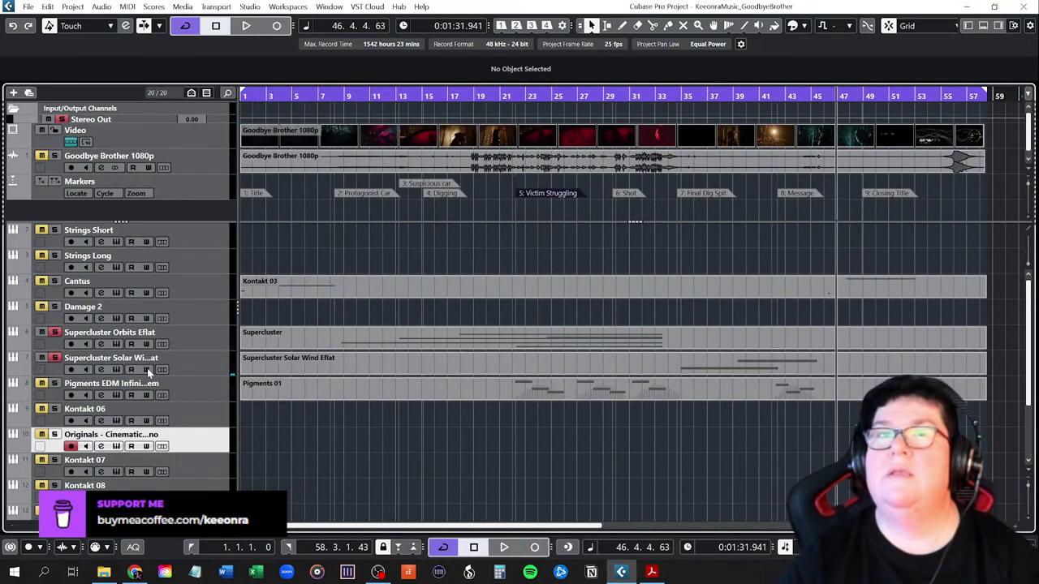
Compare the sounds loaded in the Supercluster Orbits Eflat and Solar Wind Eflat instruments, leaving the Solar Wind Eflat instrument open
left_click(117, 345)
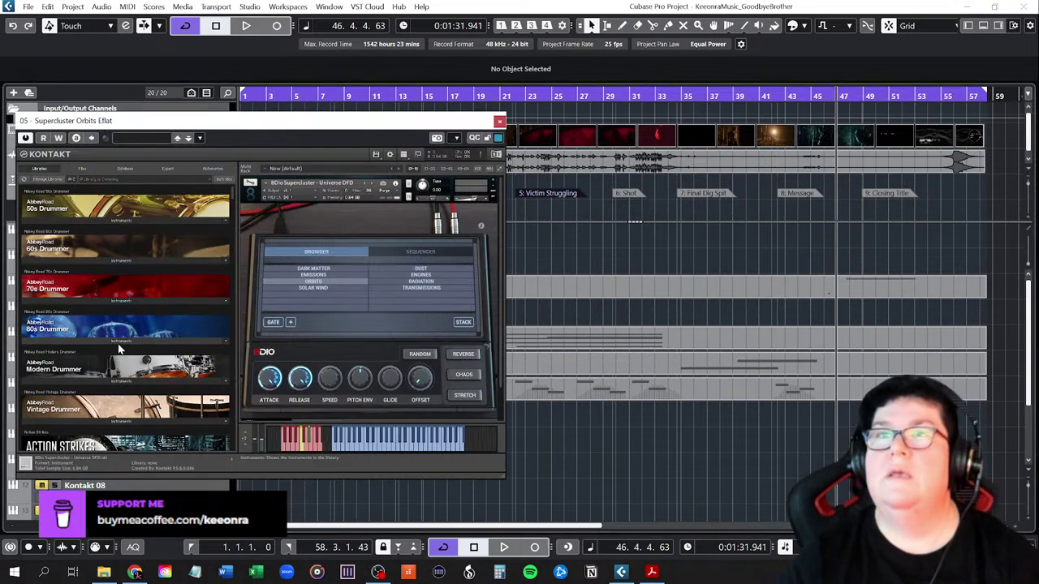
left_click(498, 121)
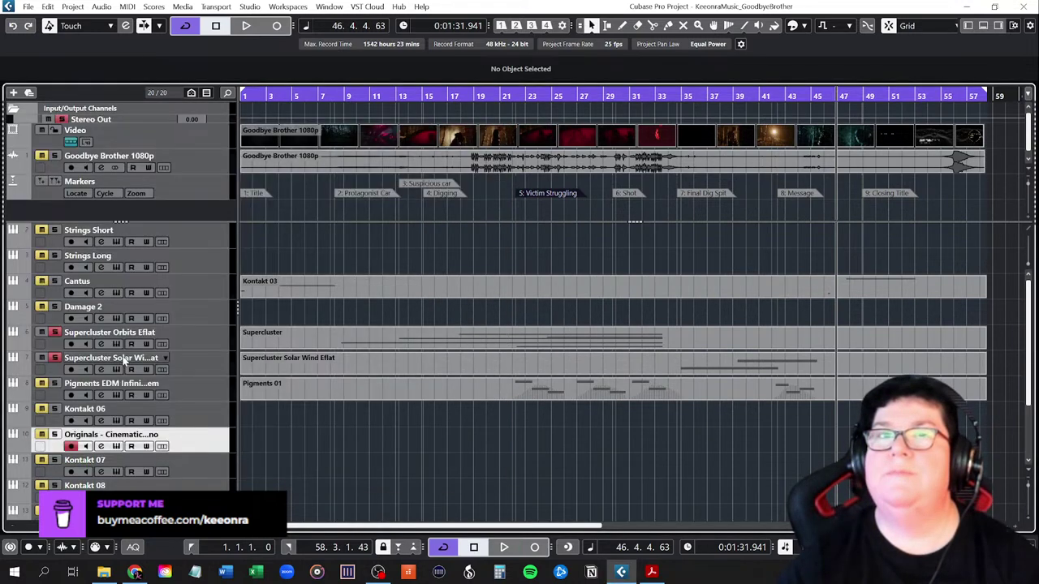
left_click(115, 368)
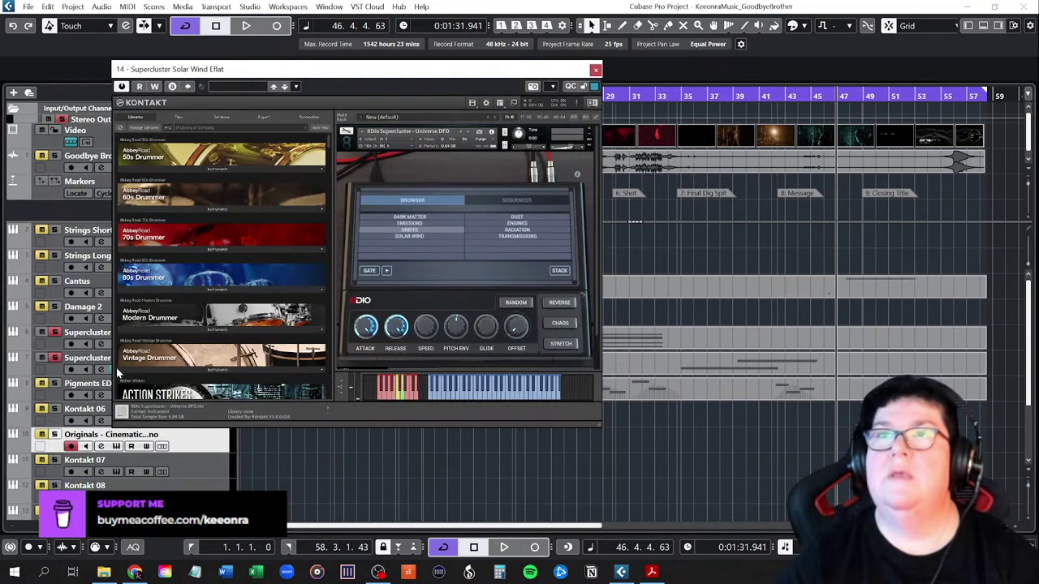
left_click(595, 70)
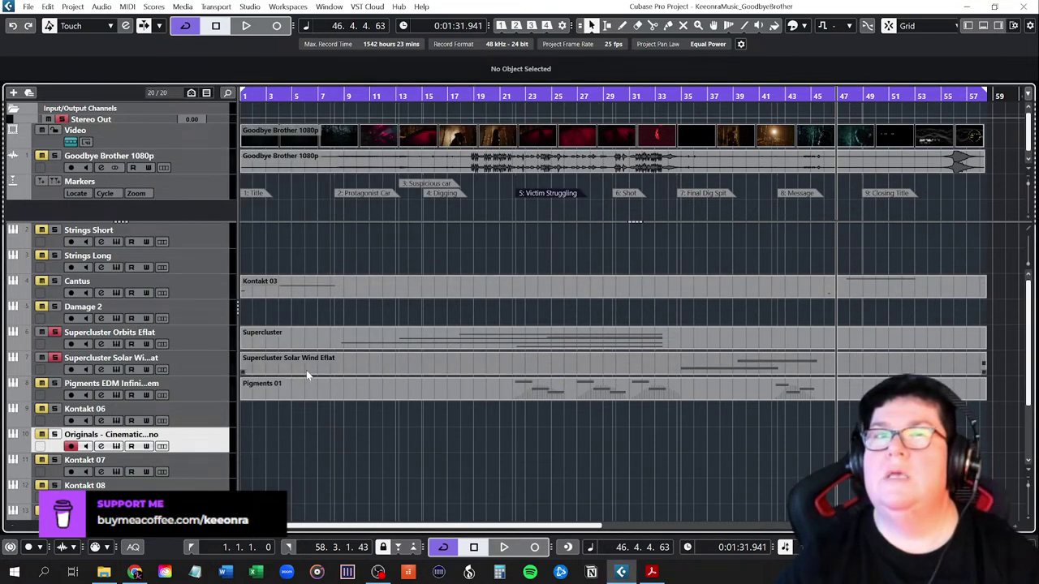
left_click(114, 369)
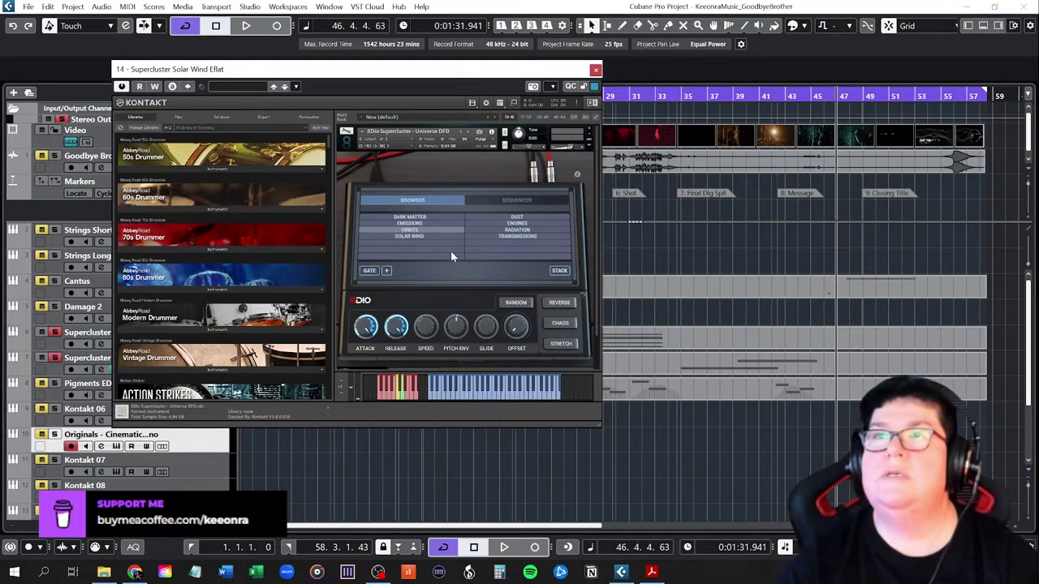
Try the SOLAR WIND sound on the Supercluster Solar Wind Eflat part from about bar 33, then return to the ORBITS sound
left_click(647, 372)
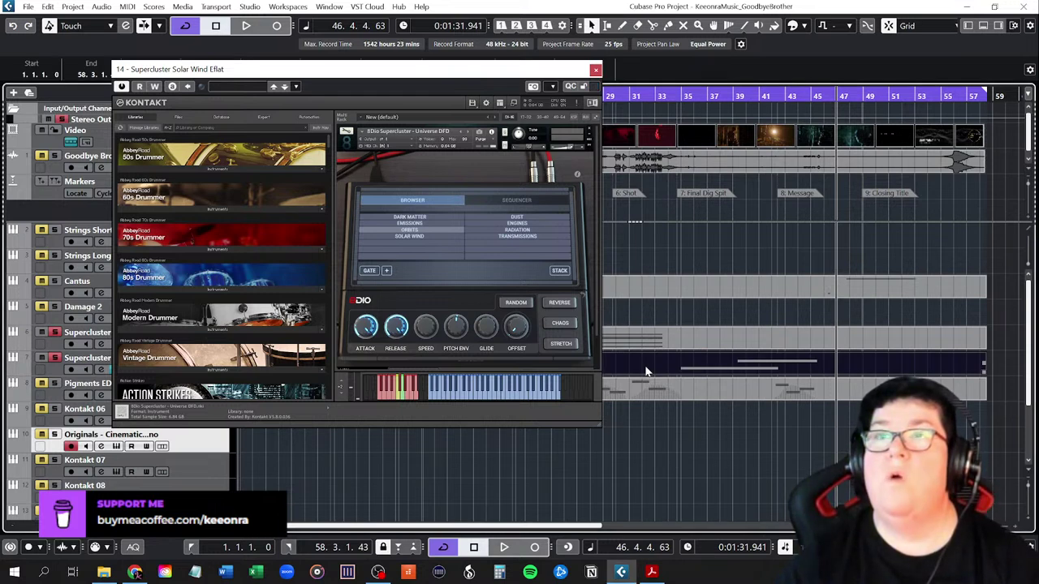
left_click(419, 237)
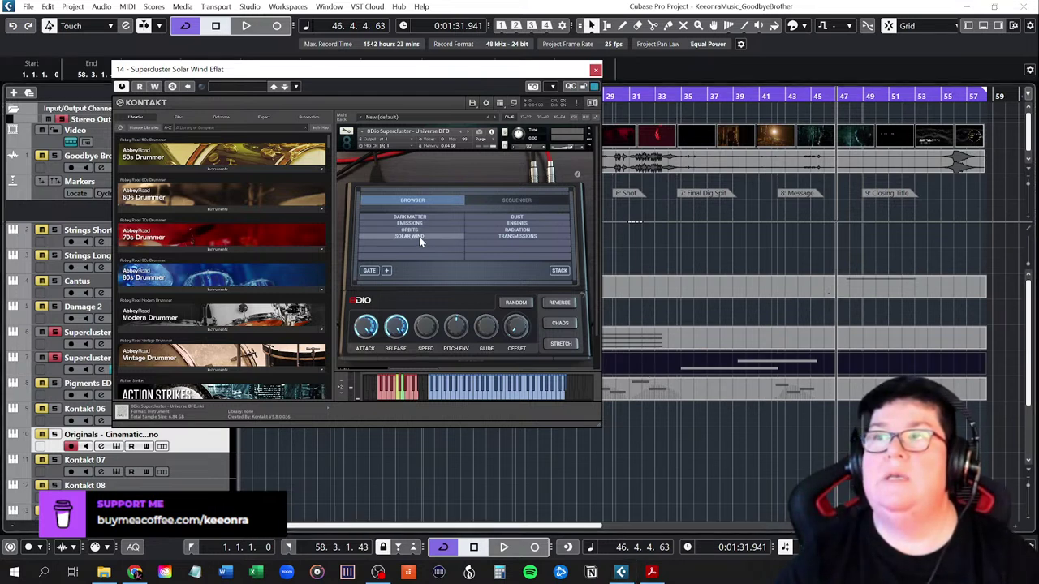
left_click(666, 99)
key("space")
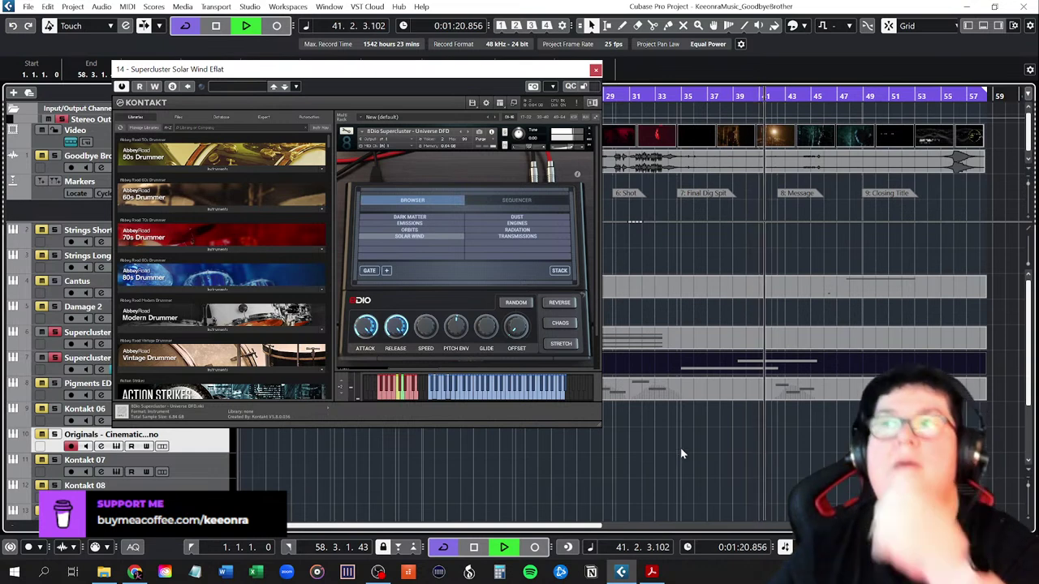
key("space")
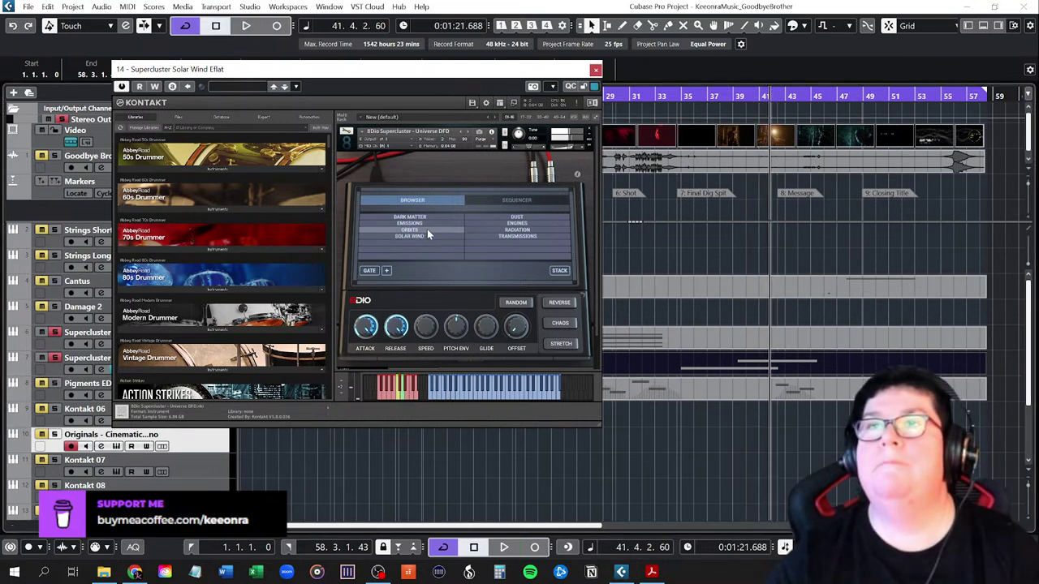
Replay the Supercluster Solar Wind Eflat part with the ORBITS sound from about bar 33 to bar 35, then close its instrument
left_click(659, 96)
key("space")
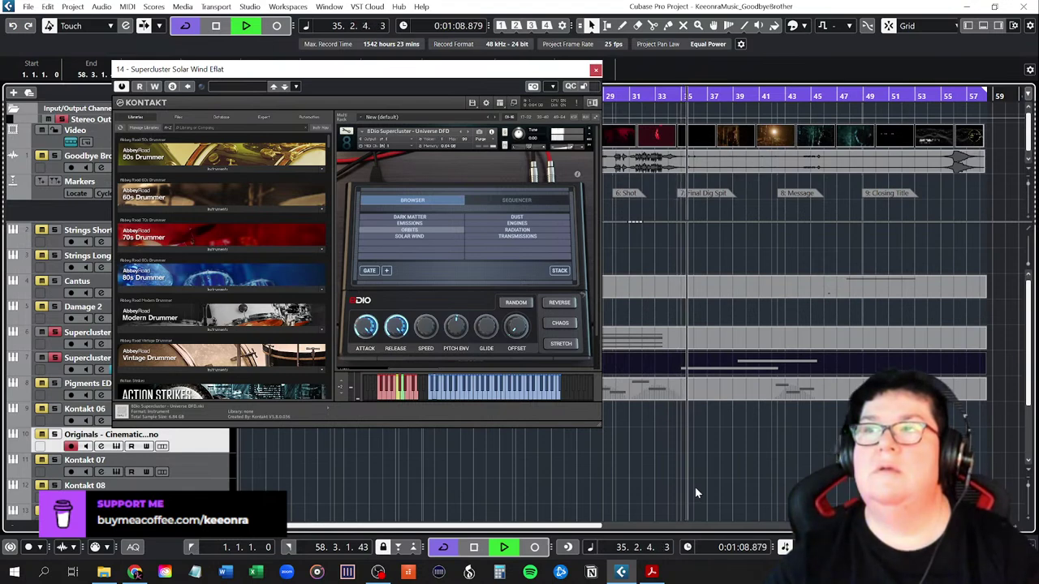
key("space")
left_click(597, 70)
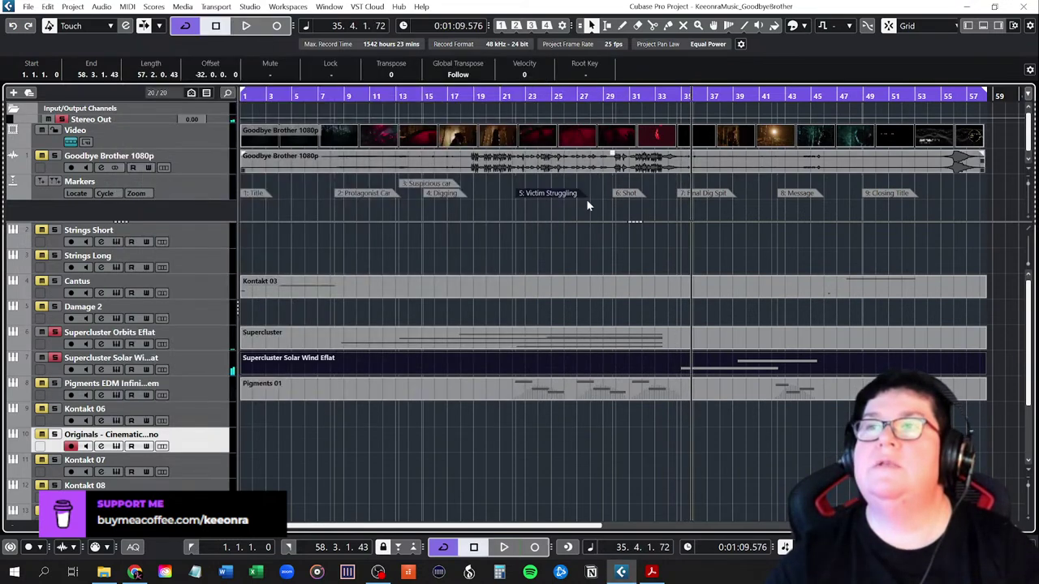
Set the playback position to bar 8 and show the Pigments EDM Infinity Anthem instrument over the arrangement
left_click(331, 92)
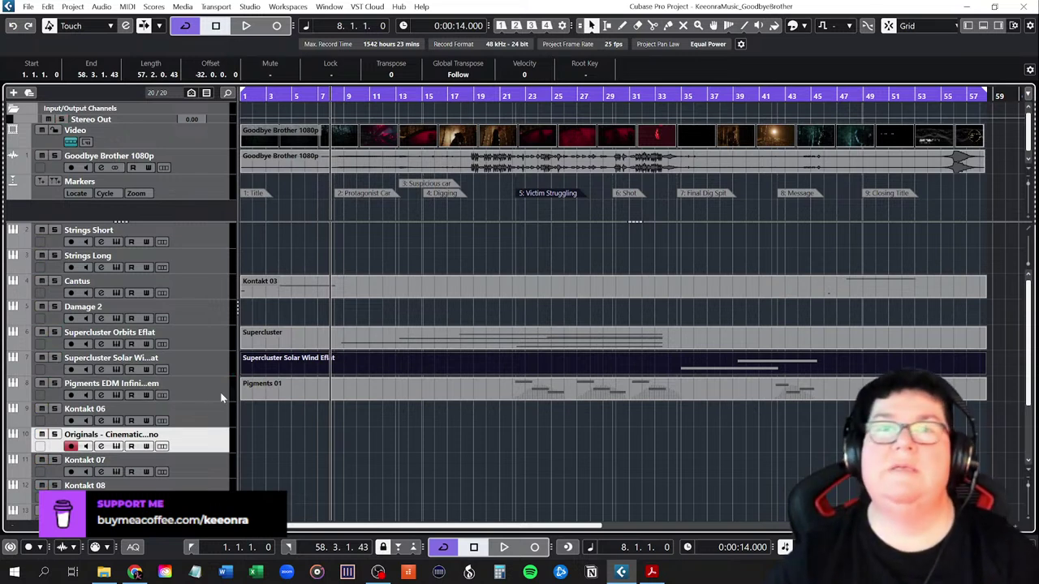
left_click(118, 398)
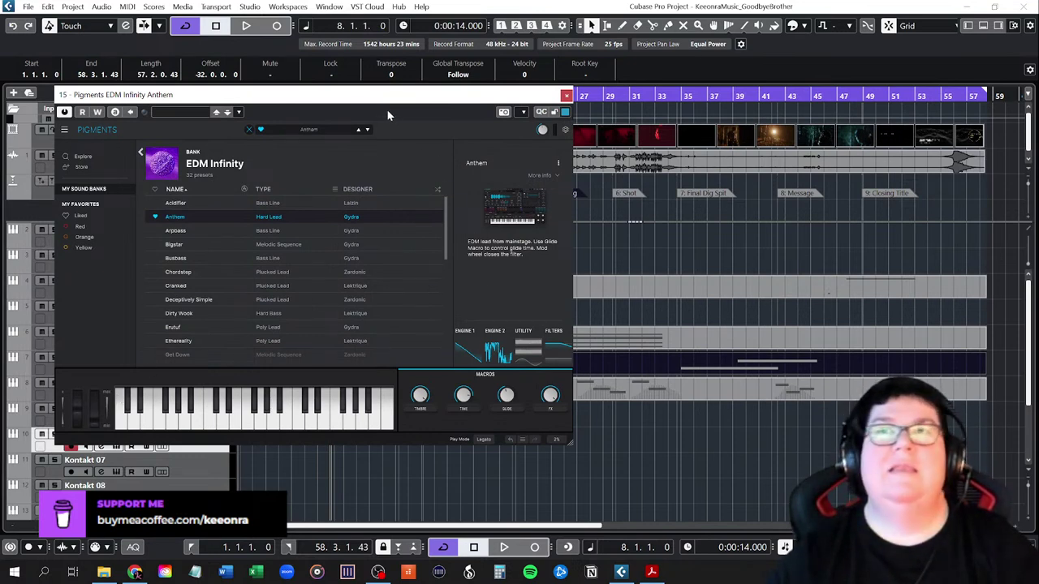
left_click_drag(340, 95, 410, 100)
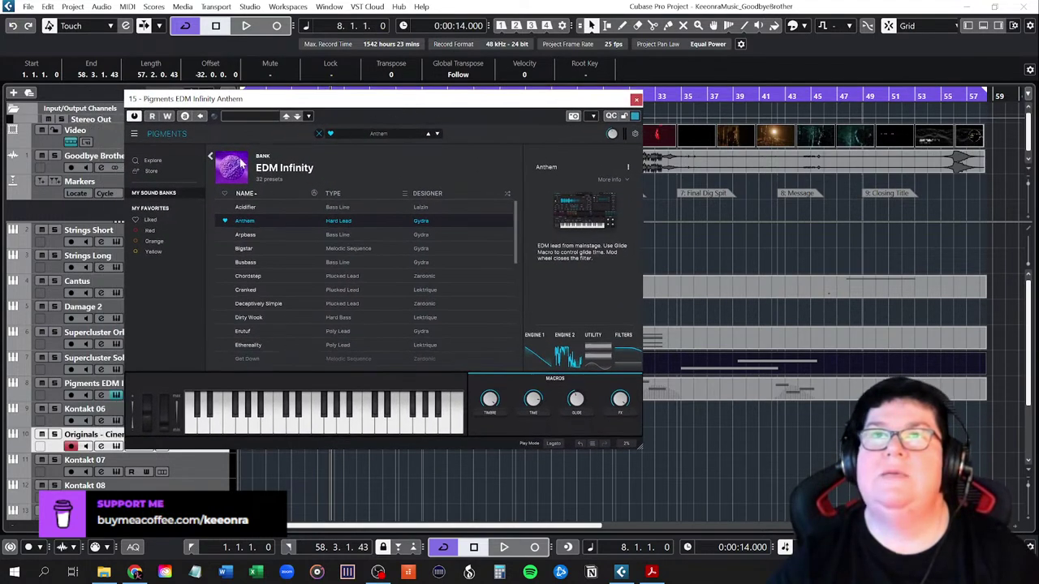
Browse the Pigments sound banks and reopen the EDM Infinity bank
left_click(212, 157)
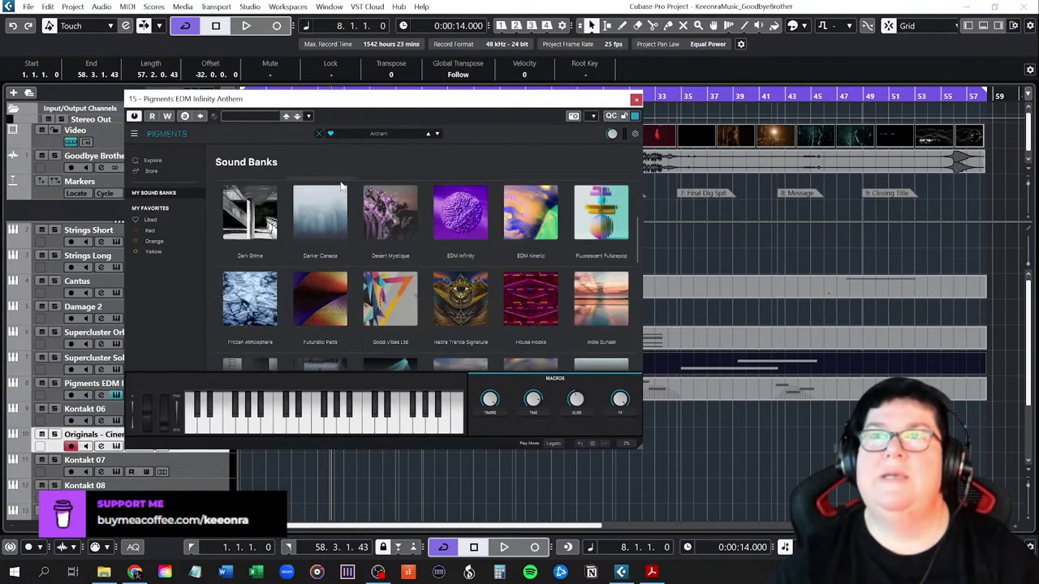
scroll(471, 264, "down", 10)
scroll(474, 272, "up", 10)
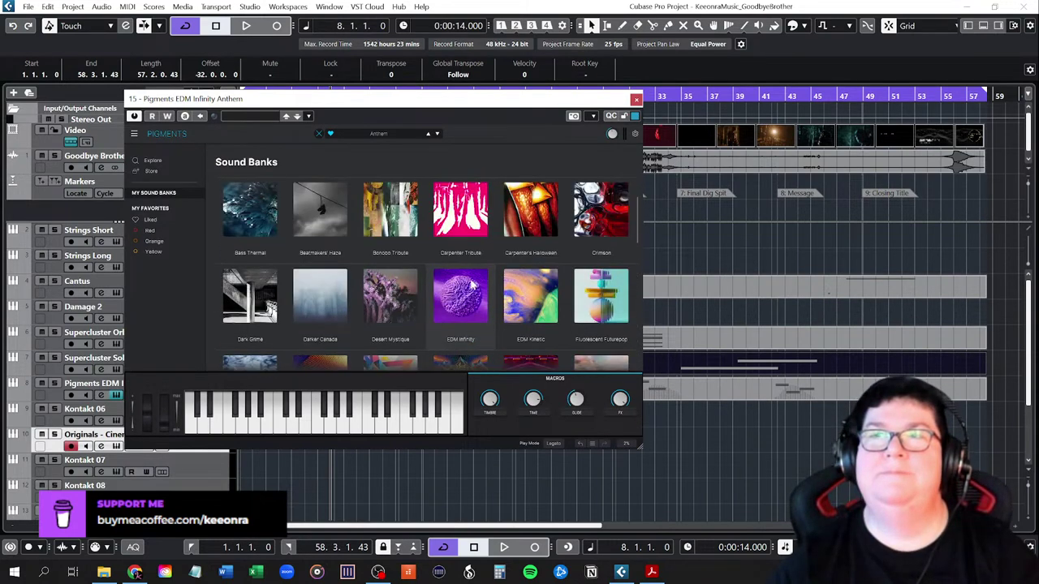
left_click(469, 293)
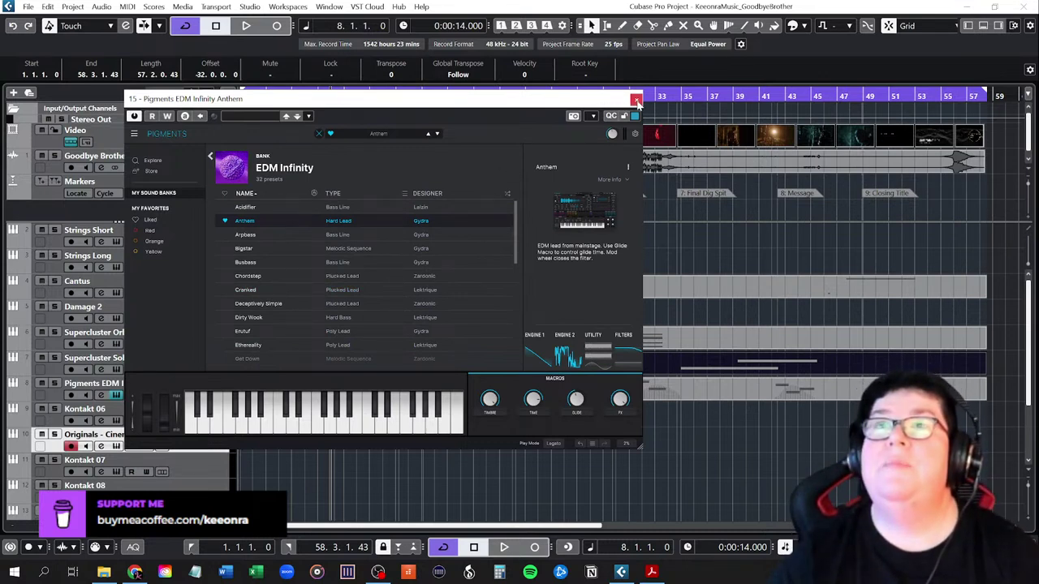
Audition the Anthem preset by playing several notes on the Pigments keyboard, then close the instrument
left_click(281, 433)
left_click(271, 432)
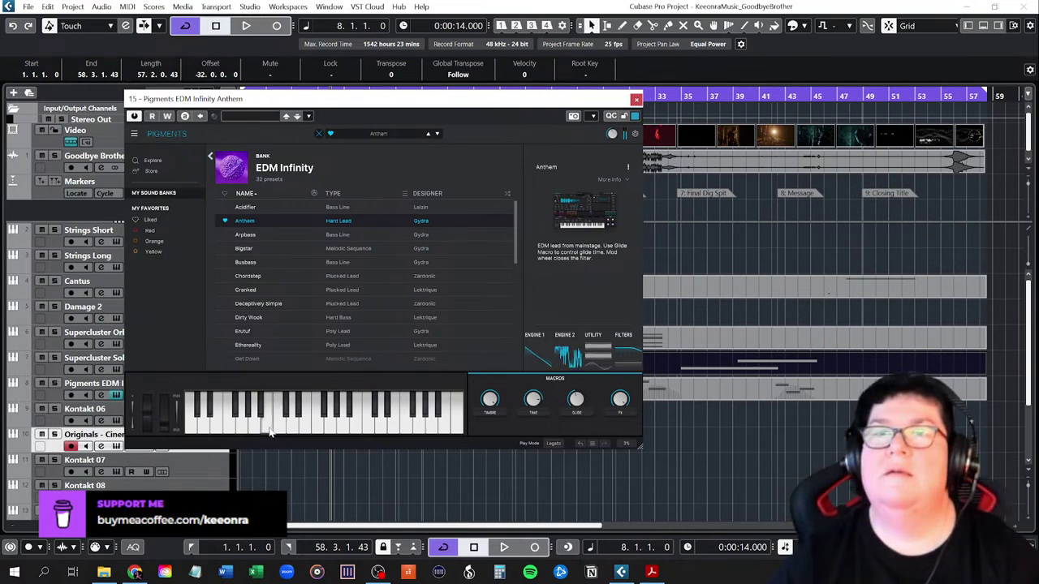
left_click(254, 433)
left_click(292, 432)
left_click(331, 433)
left_click(306, 433)
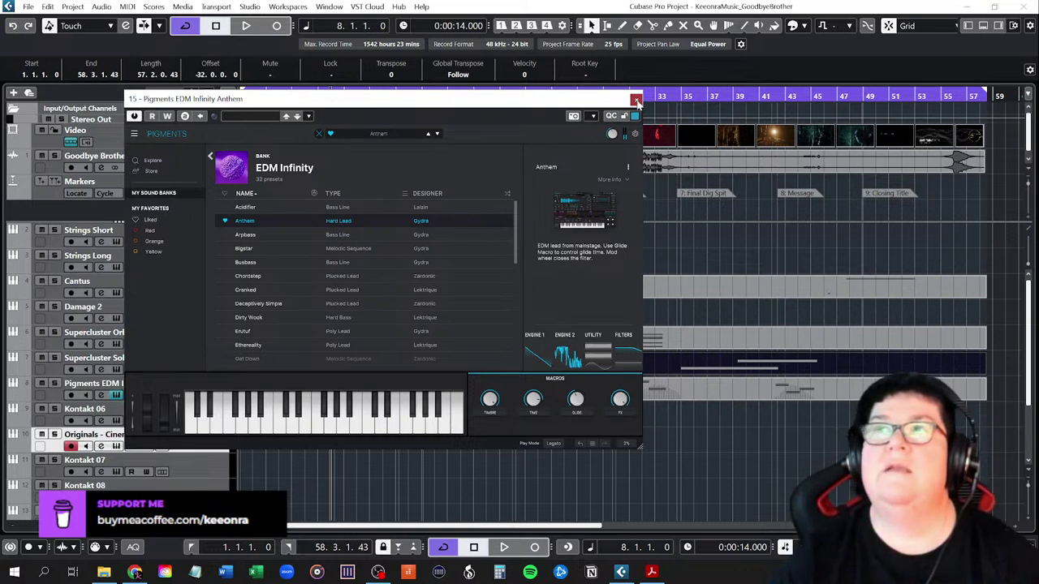
left_click(636, 99)
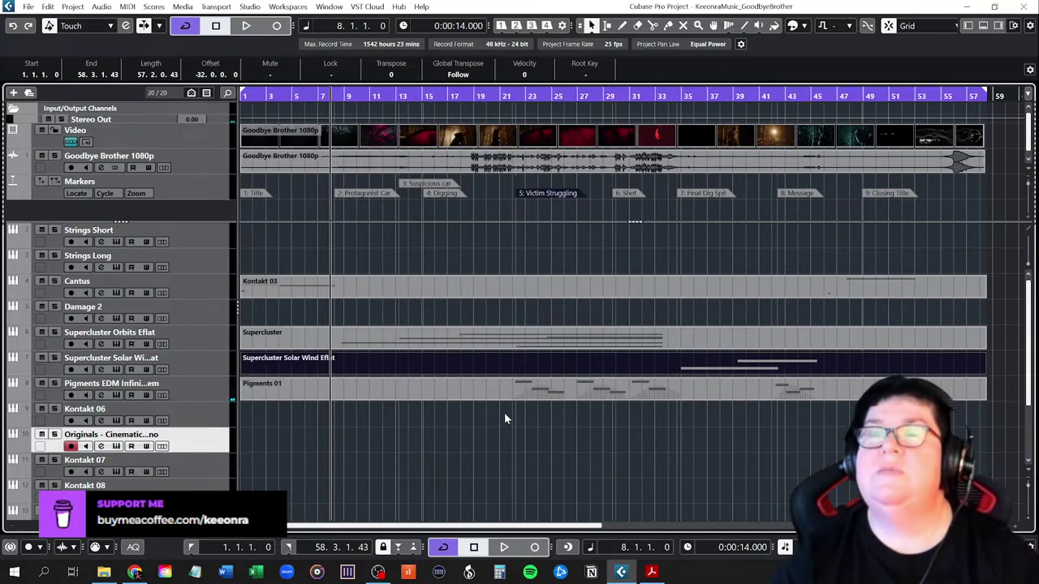
Show the video player over the arrangement and set the playback position to bar 20
key("F8")
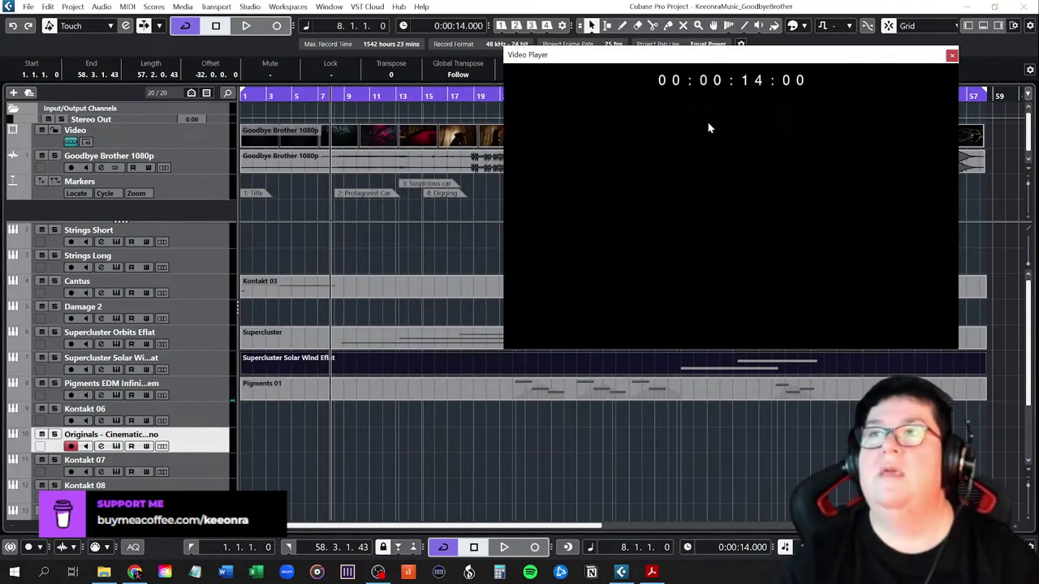
mouse_move(718, 57)
left_mouse_down()
mouse_move(684, 58)
mouse_move(703, 59)
left_mouse_up()
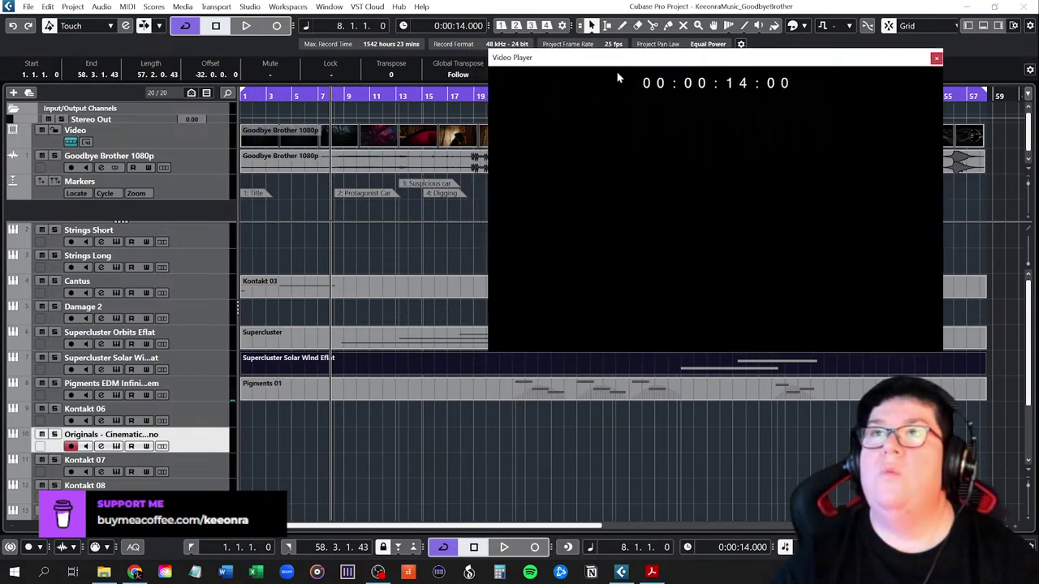
left_click(484, 96)
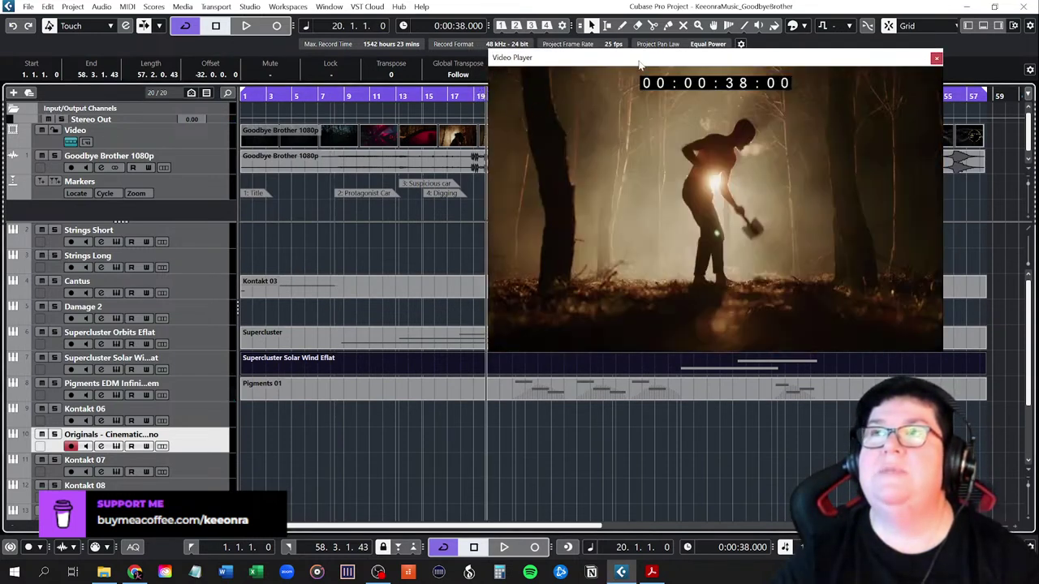
left_click_drag(639, 64, 646, 65)
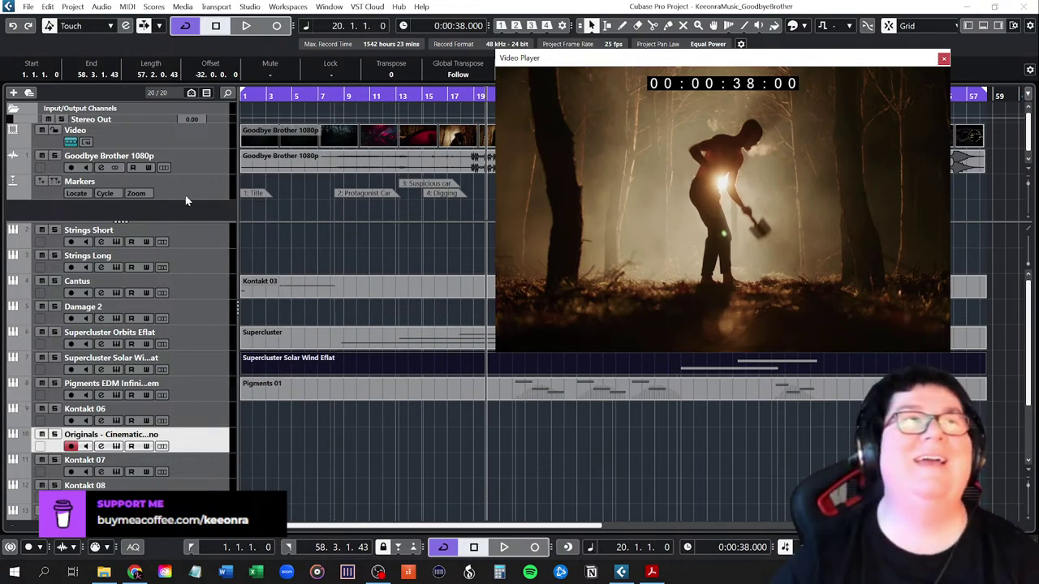
Play the film with the full music from bar 20 to bar 37, hiding the video player for part of the playback
key("space")
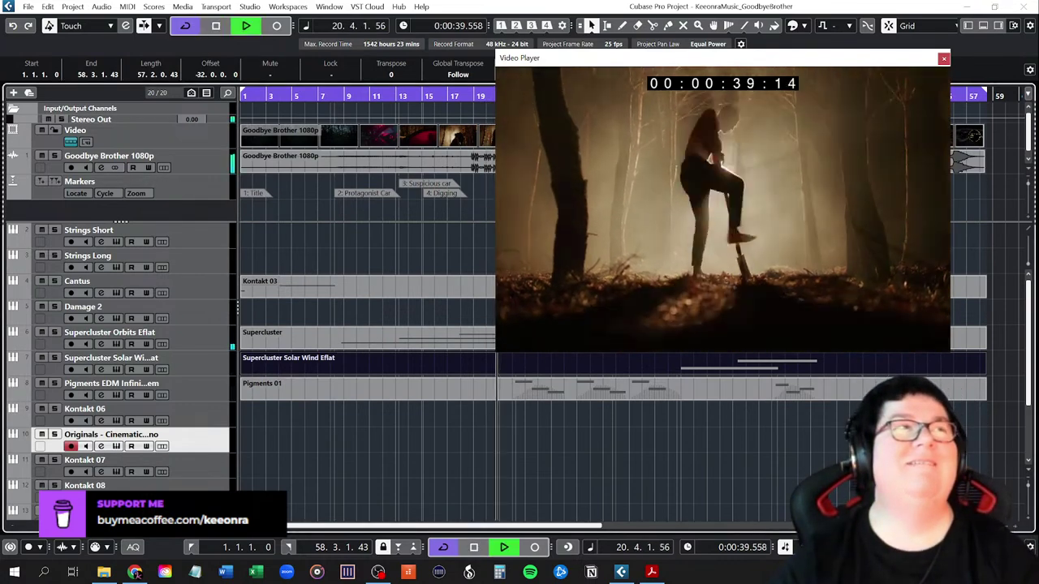
key("F8")
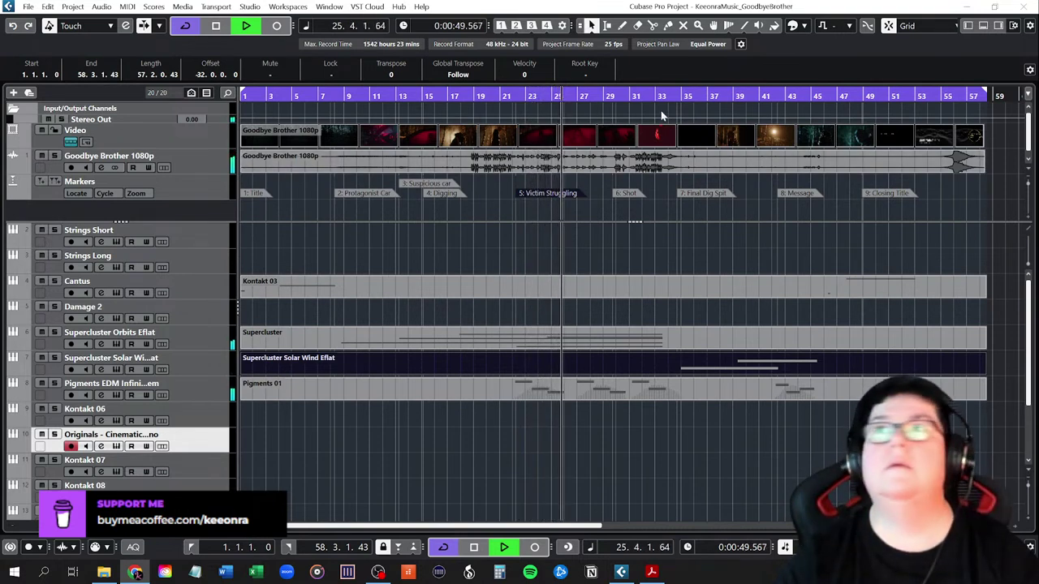
key("F8")
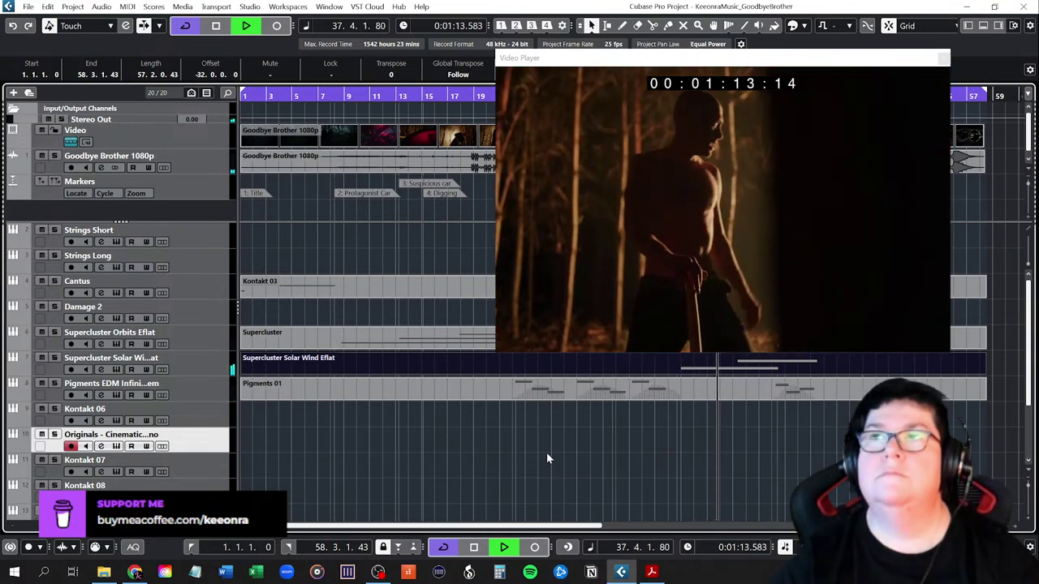
key("space")
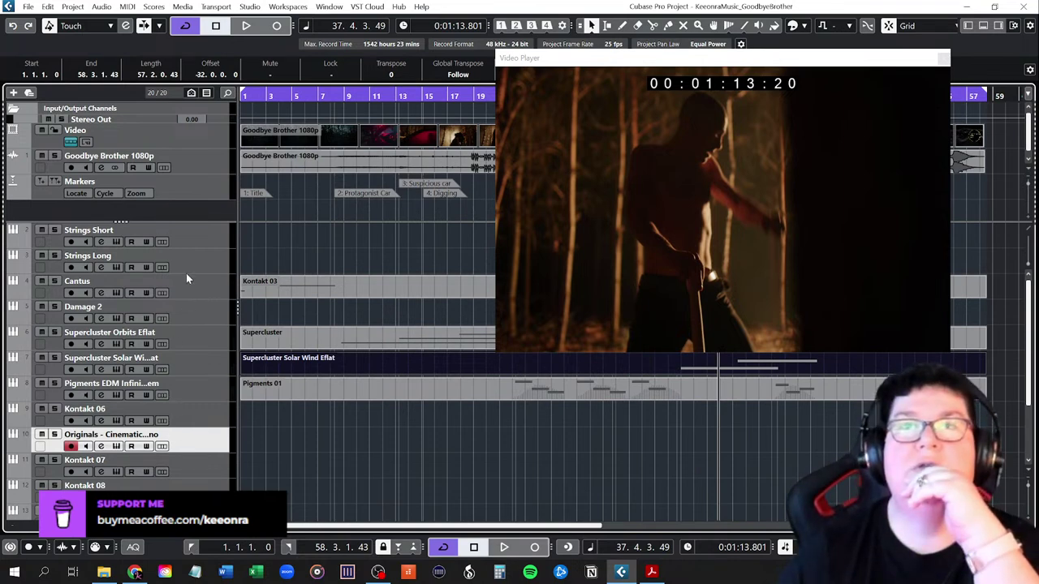
Close the video player and select the Strings Short track
left_click(942, 58)
left_click(183, 240)
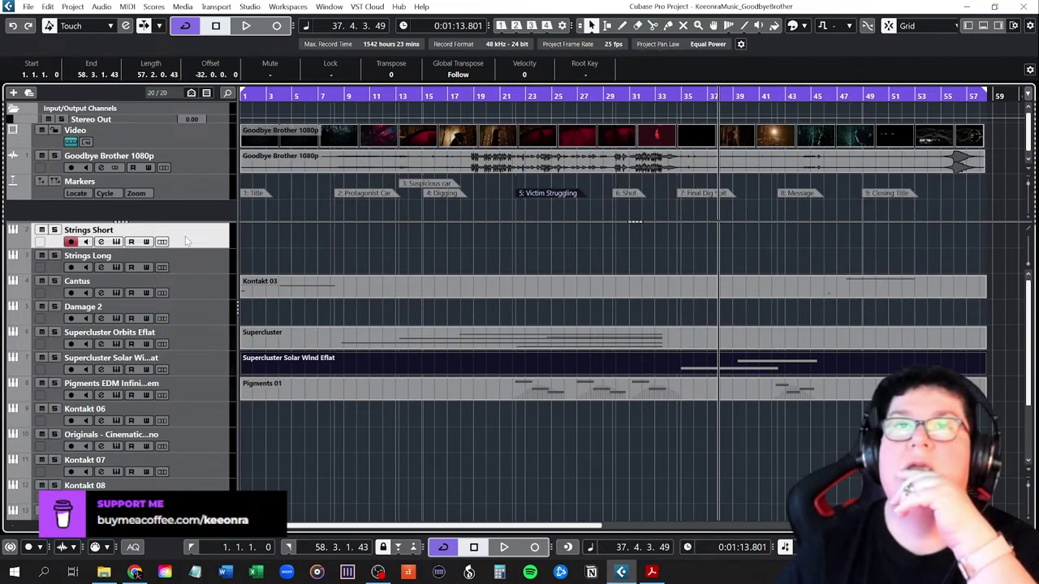
Show the Albion One Strings patch on the Strings Short track, audition a low note in Kontakt, and close the instrument
left_click(117, 242)
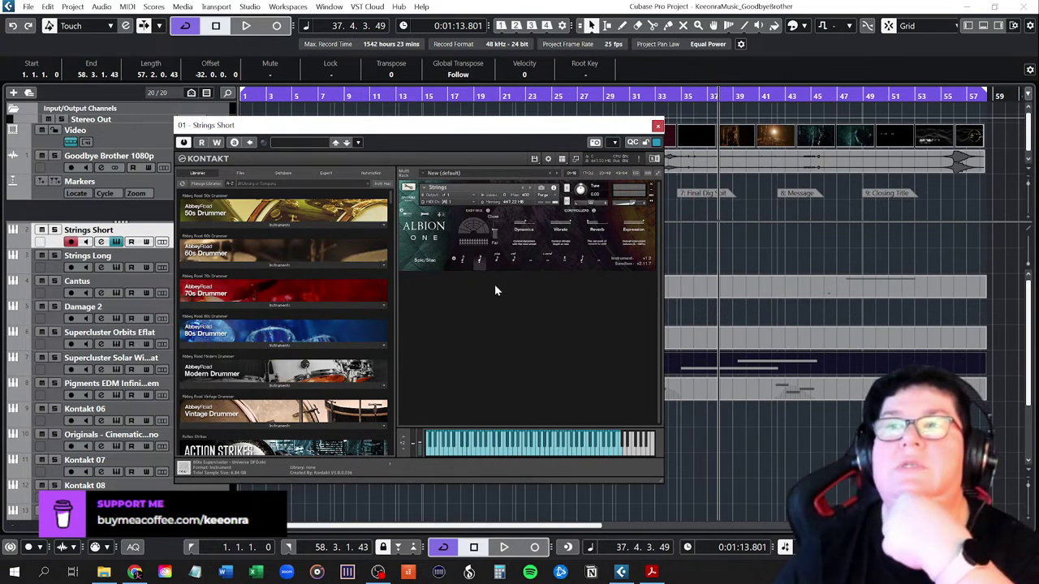
left_click(510, 450)
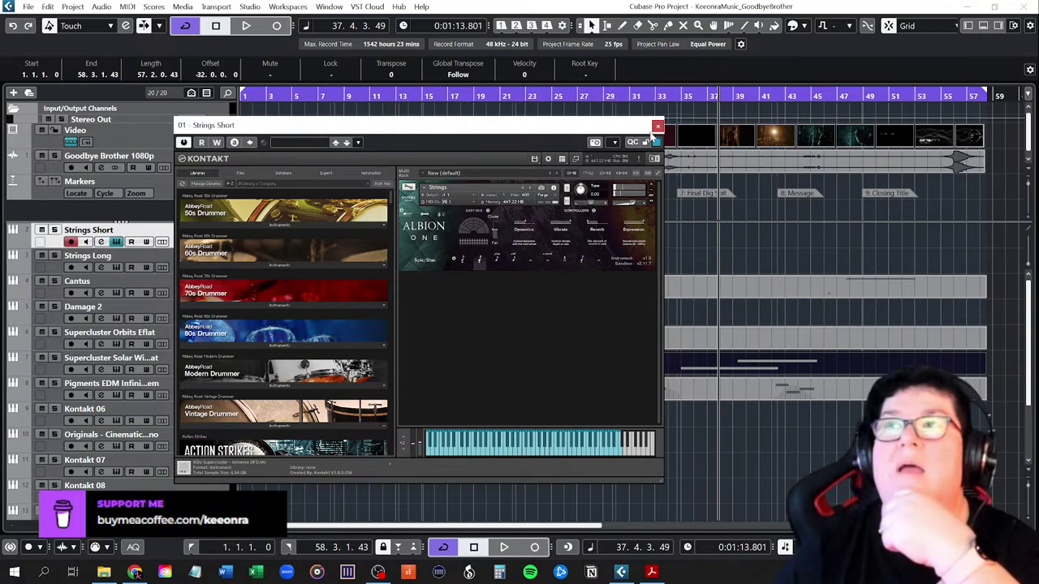
left_click(658, 125)
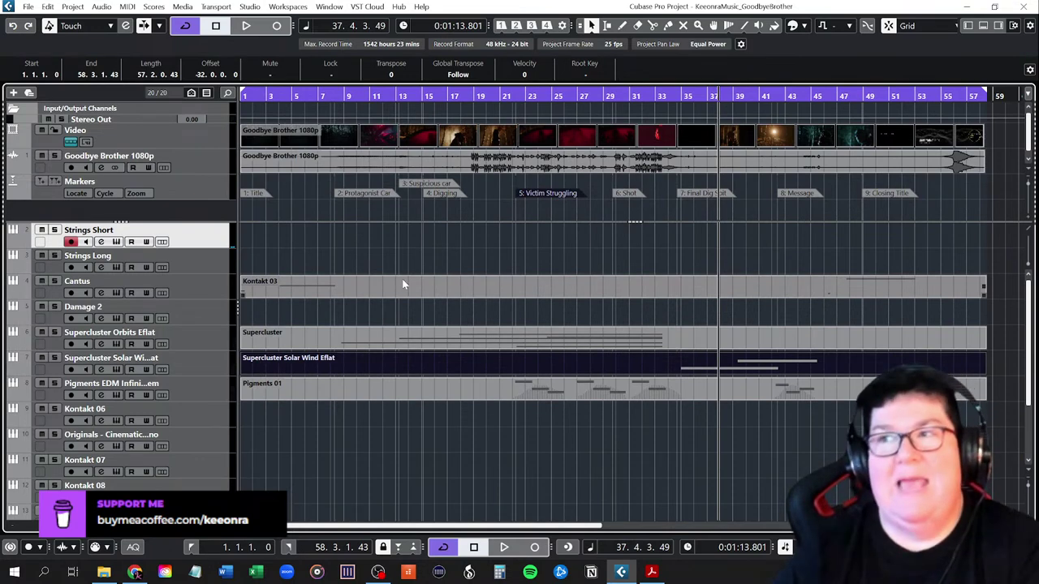
scroll(425, 456, "down", 1)
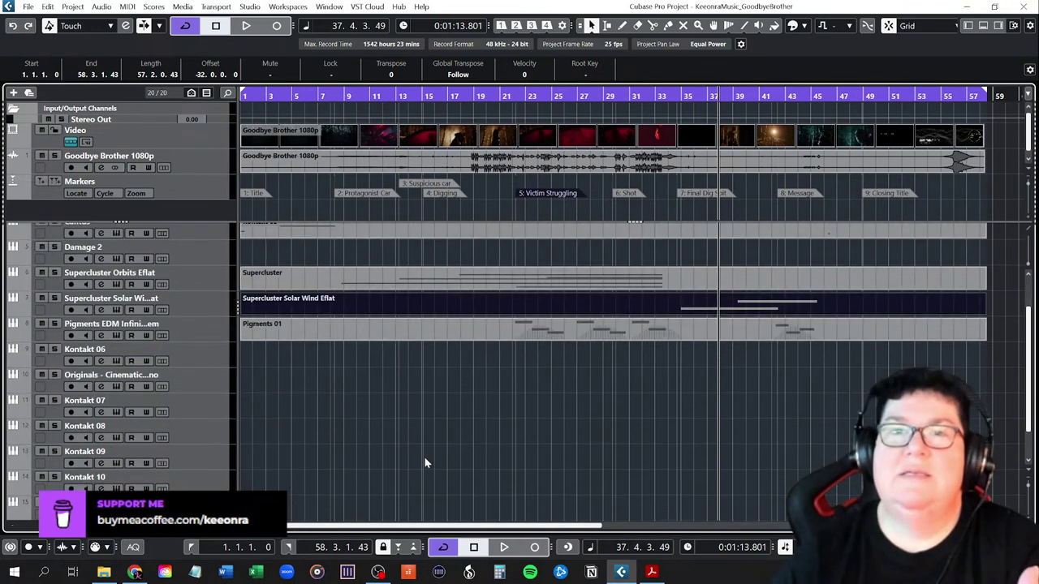
scroll(424, 461, "up", 1)
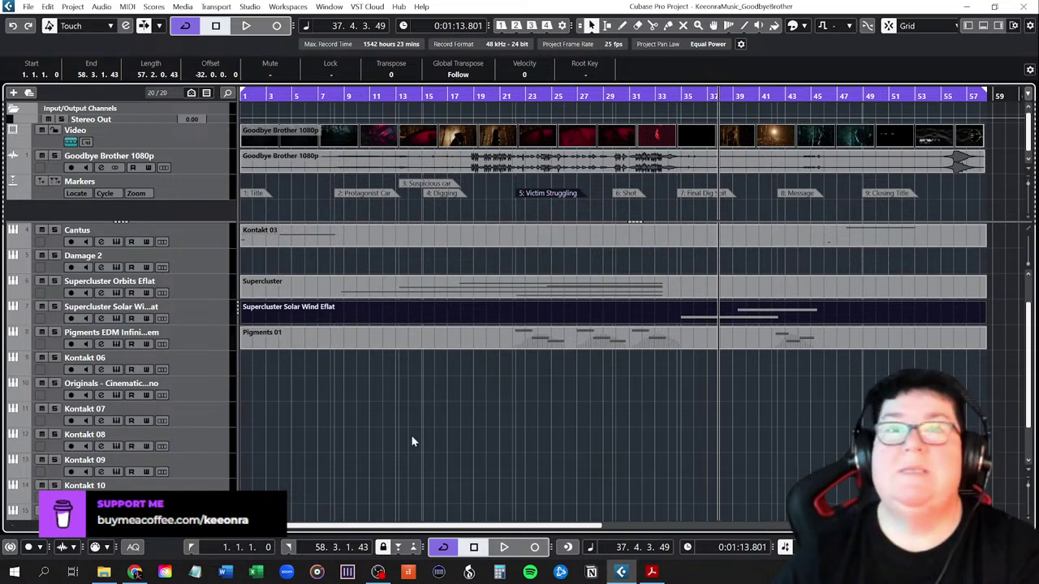
scroll(373, 436, "down", 2)
scroll(372, 436, "up", 4)
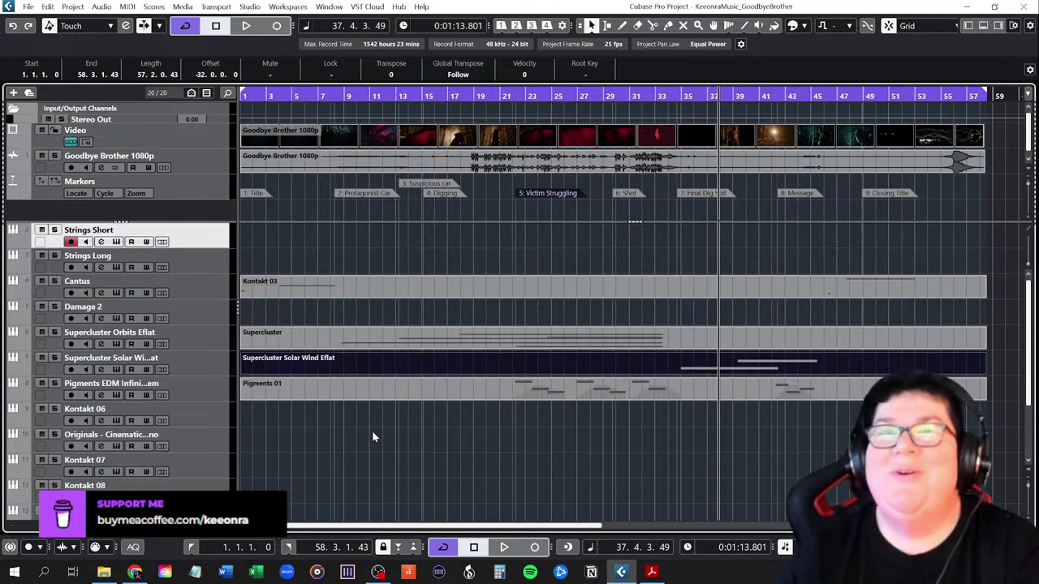
Duplicate the Pigments EDM Infinity Anthem track and delete the copied Pigments 01 part from the duplicate
scroll(370, 439, "down", 2)
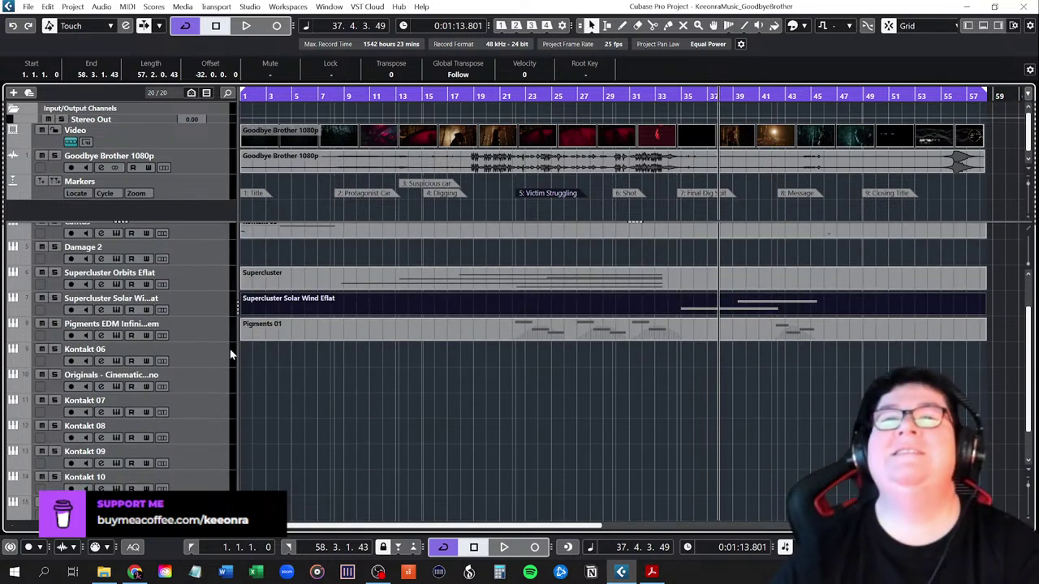
left_click(200, 328)
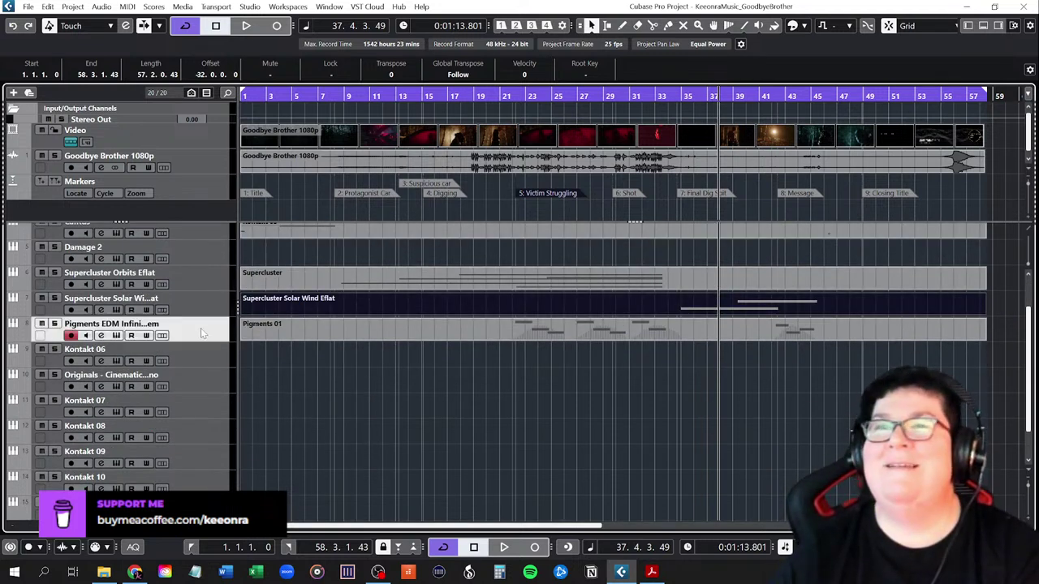
right_click(195, 338)
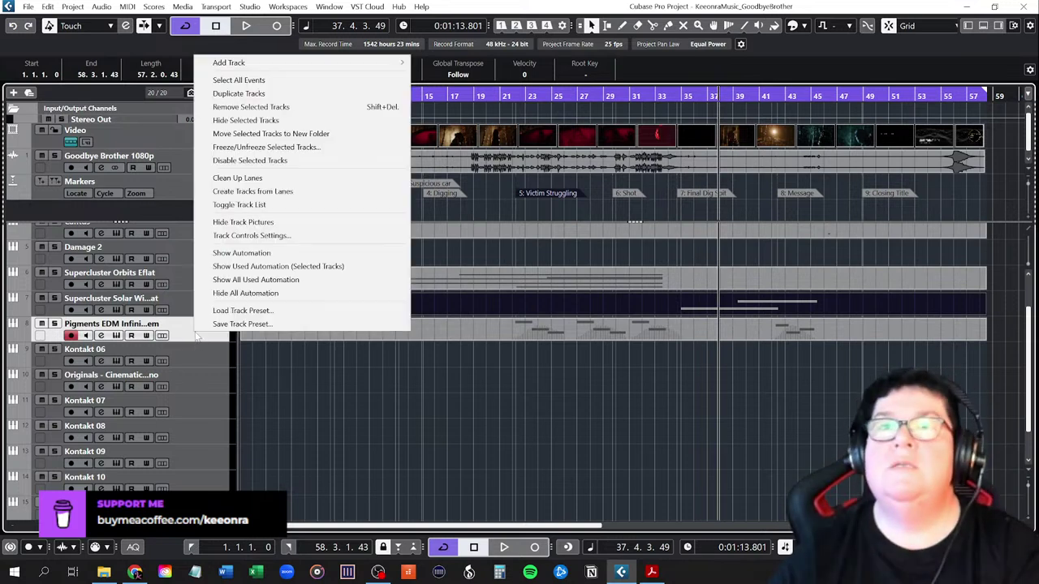
left_click(239, 93)
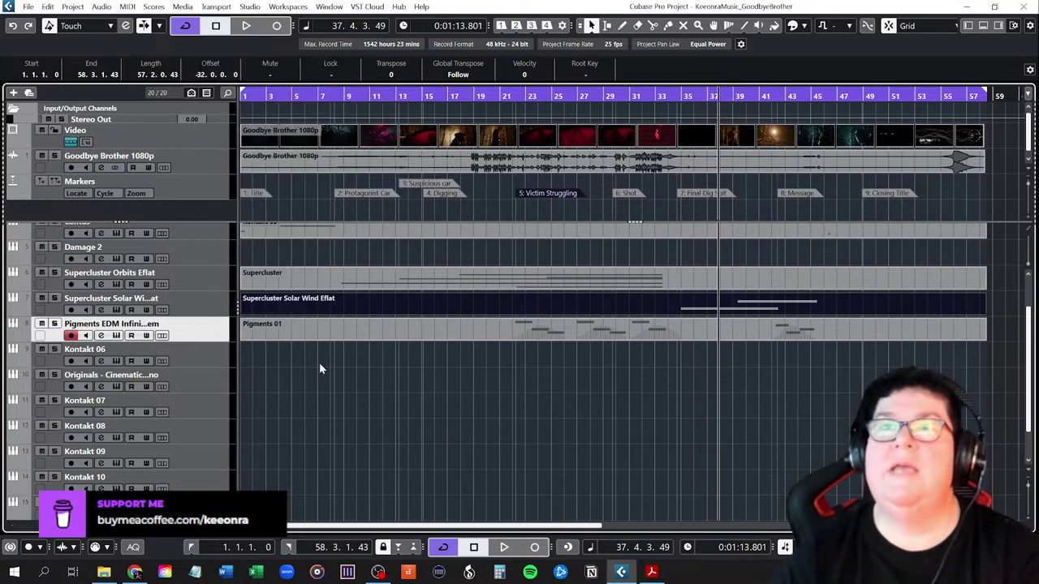
left_click(303, 358)
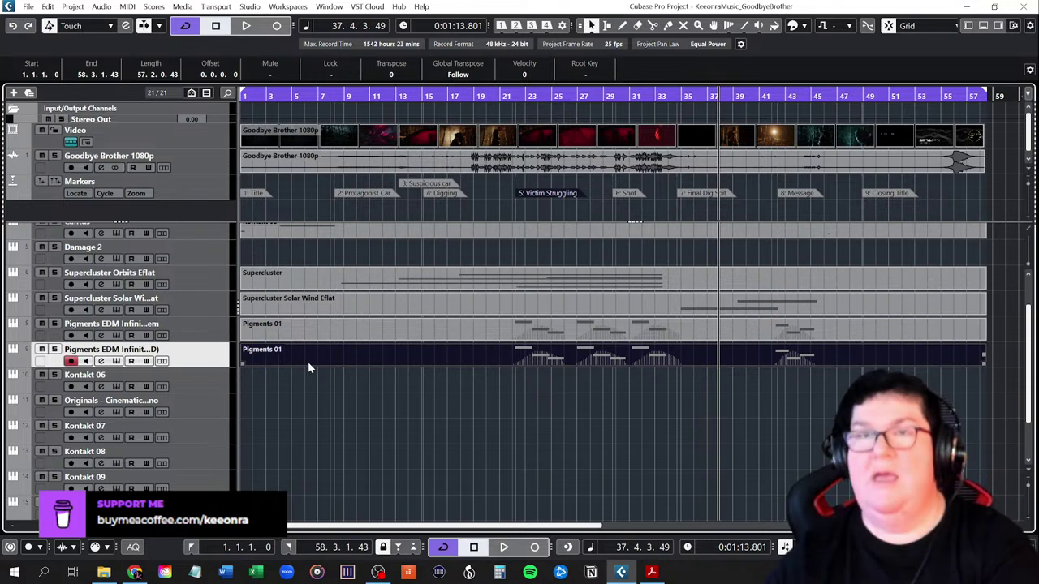
key("Delete")
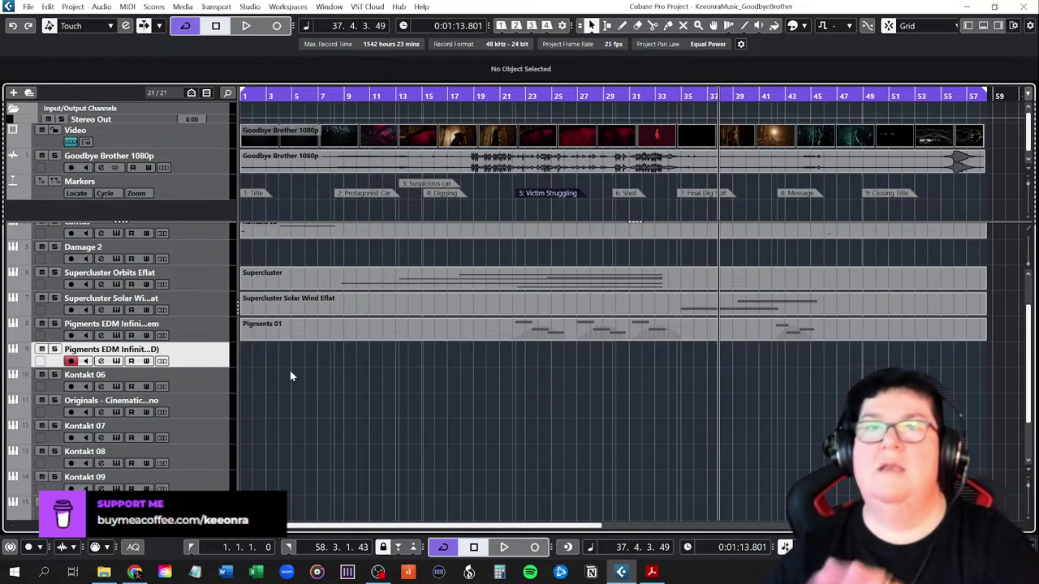
Open the duplicate track's Pigments preset browser, view the owned sound banks in the Arturia Sound Store, and return to Explore
left_click(118, 363)
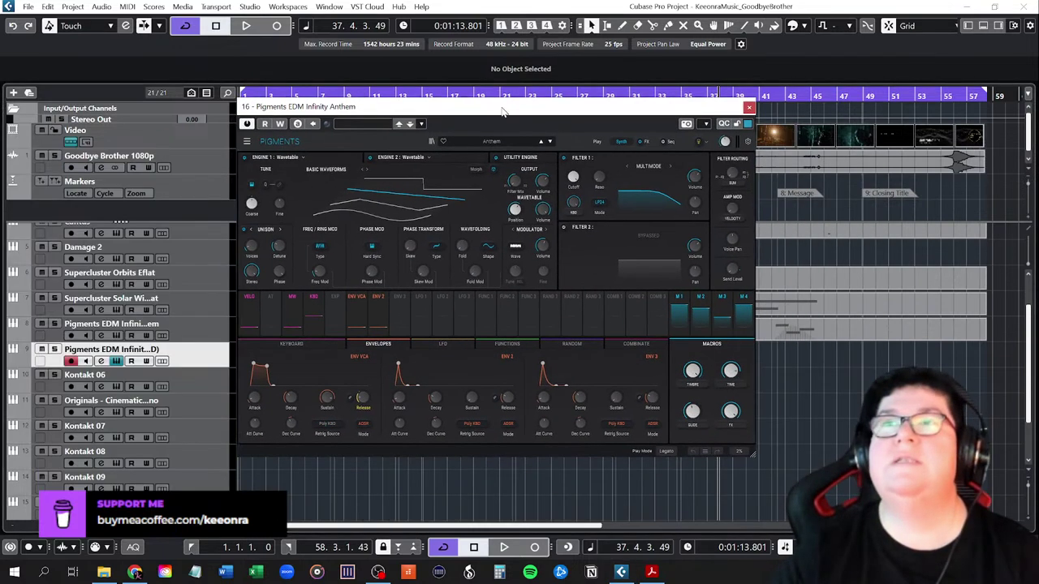
left_click(431, 141)
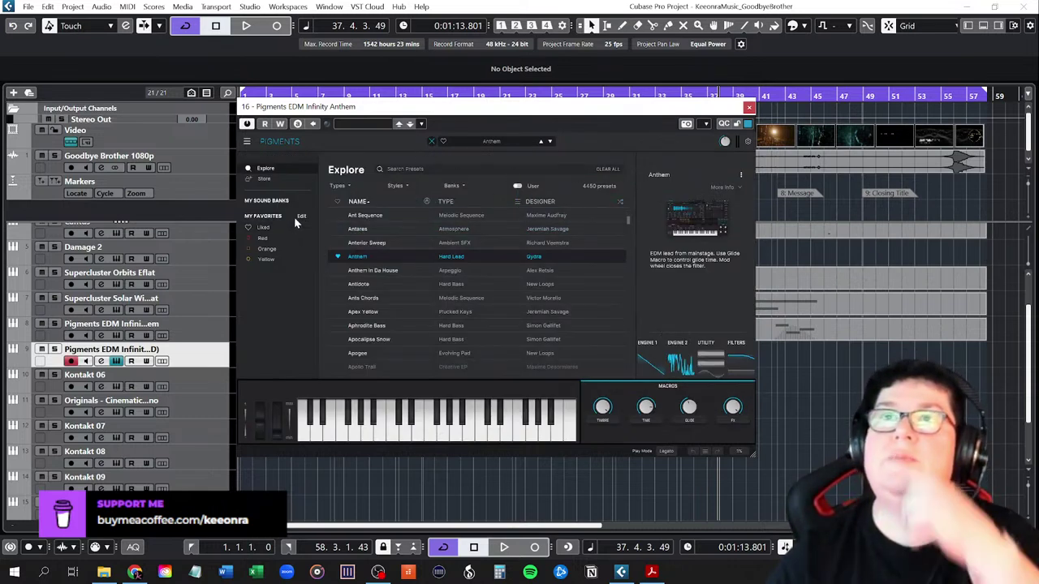
left_click(267, 177)
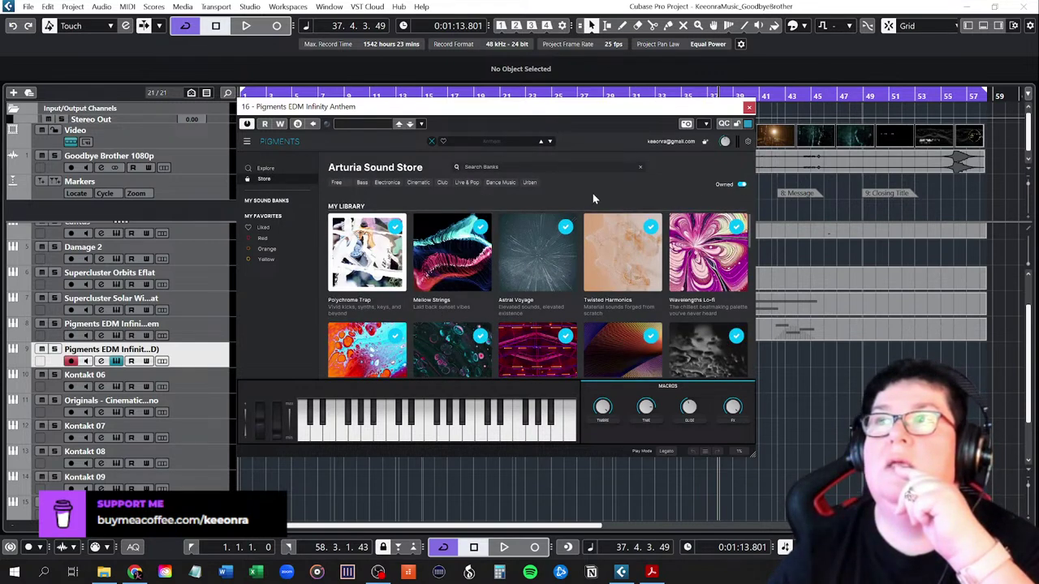
left_click(267, 170)
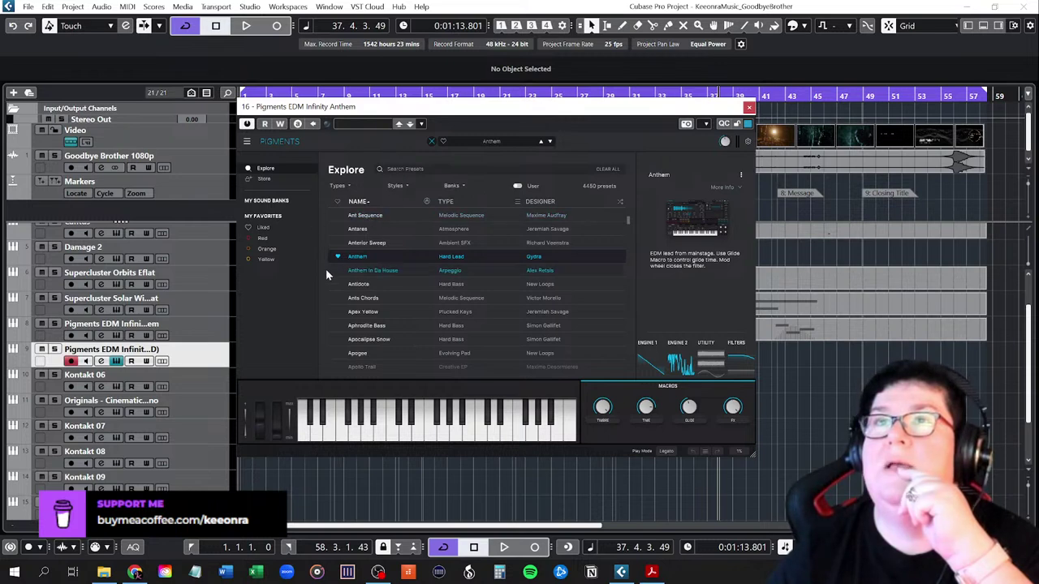
Browse the Pigments sound banks and filter the presets to the Percussive Drive bank
left_click(452, 186)
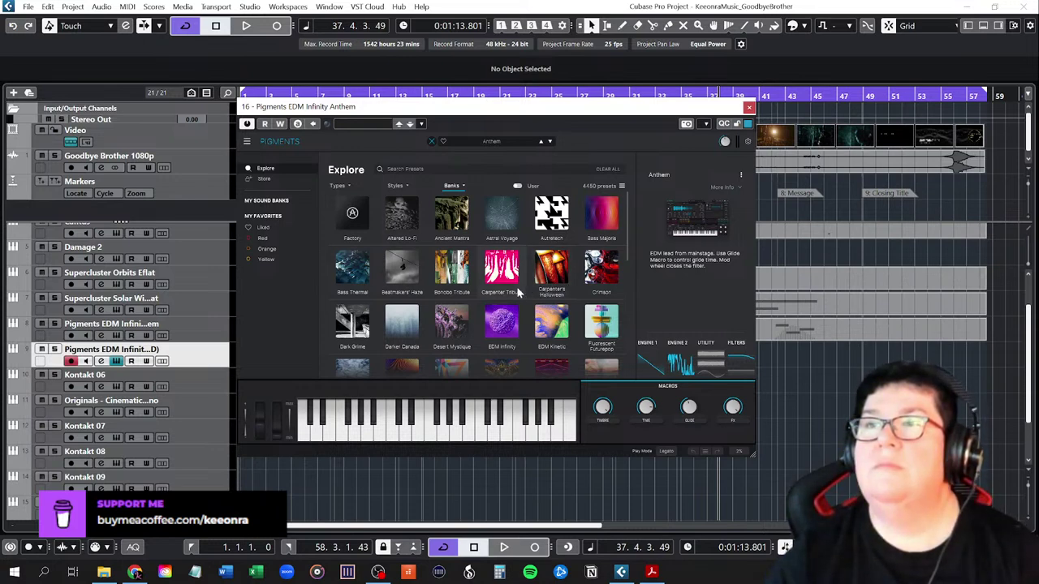
scroll(519, 292, "down", 2)
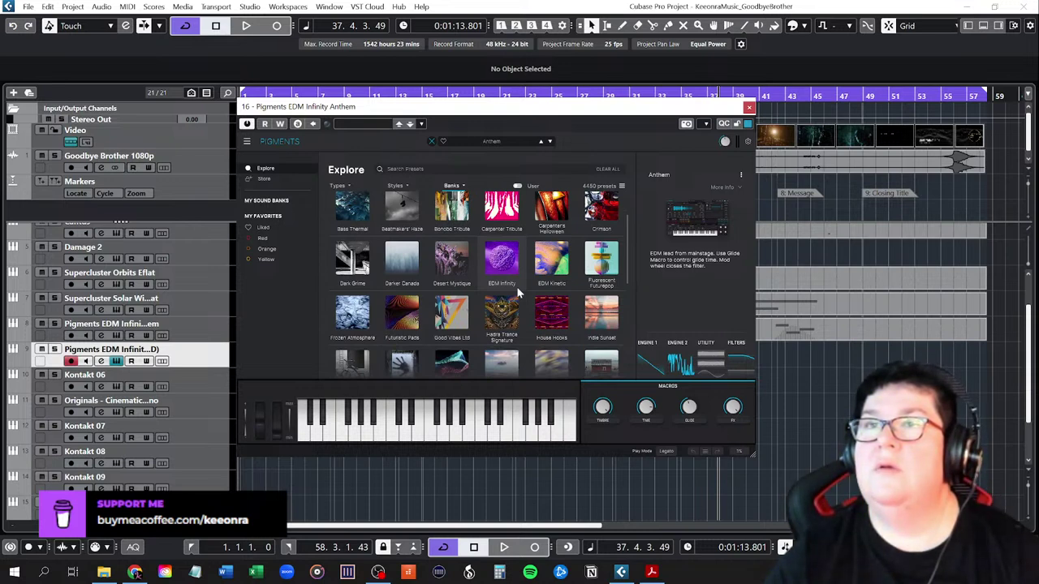
scroll(520, 294, "down", 2)
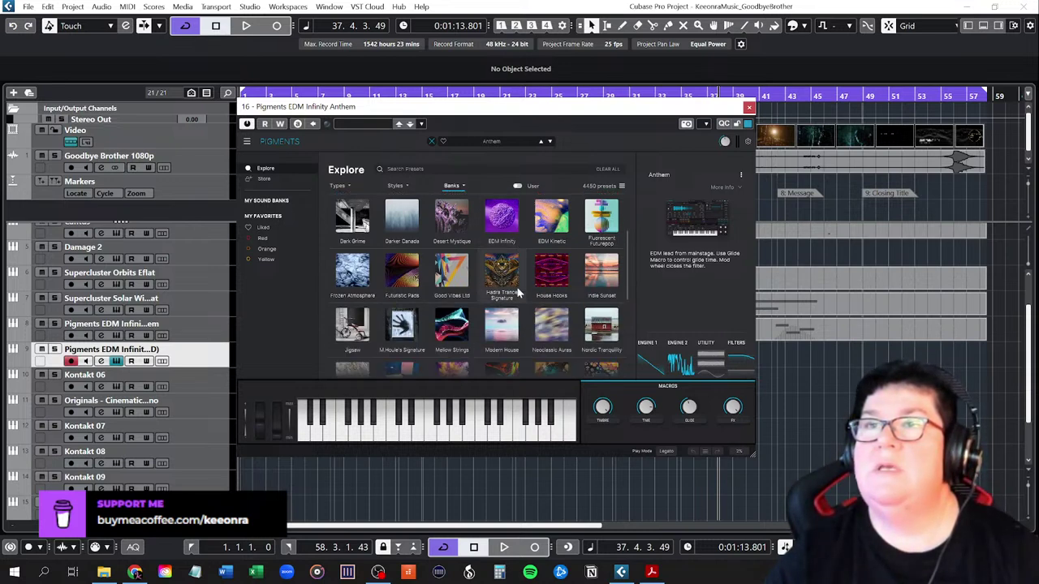
scroll(520, 294, "down", 4)
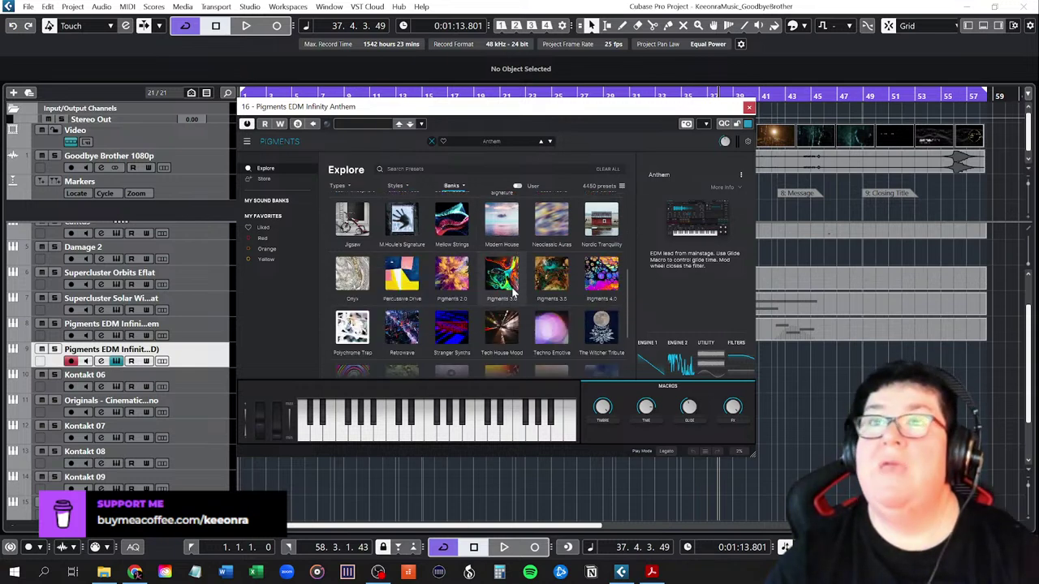
left_click(398, 274)
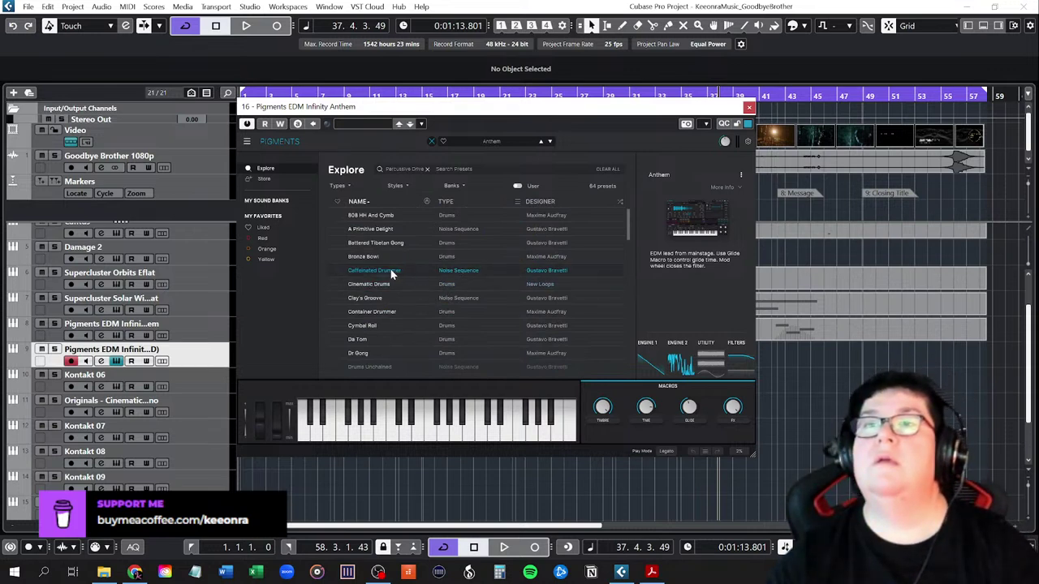
Audition the percussion presets Caffeinated Drummer, Clay's Groove and Drums Unchained
left_click(391, 272)
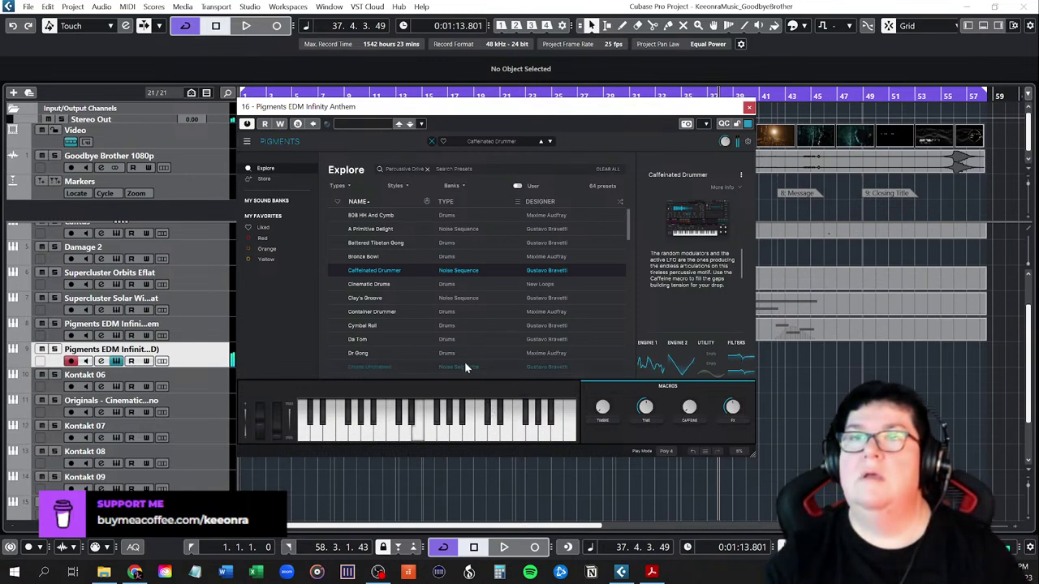
left_click(403, 299)
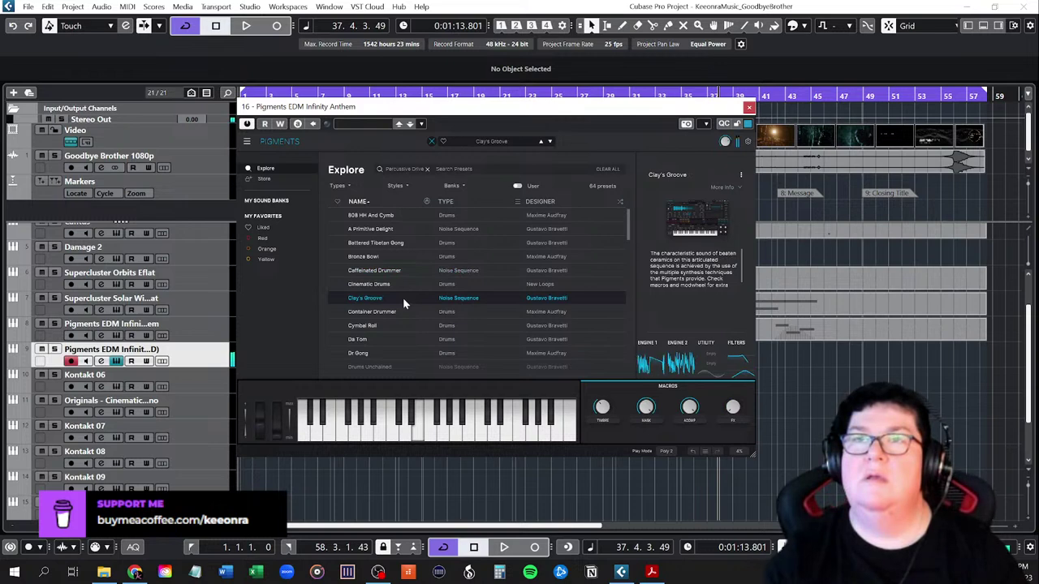
scroll(395, 331, "down", 1)
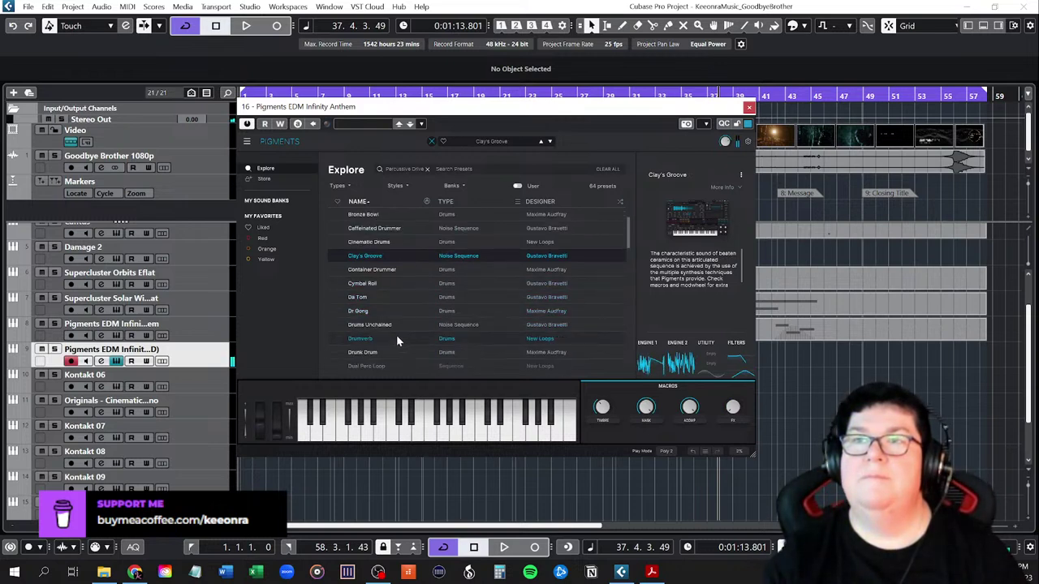
left_click(400, 325)
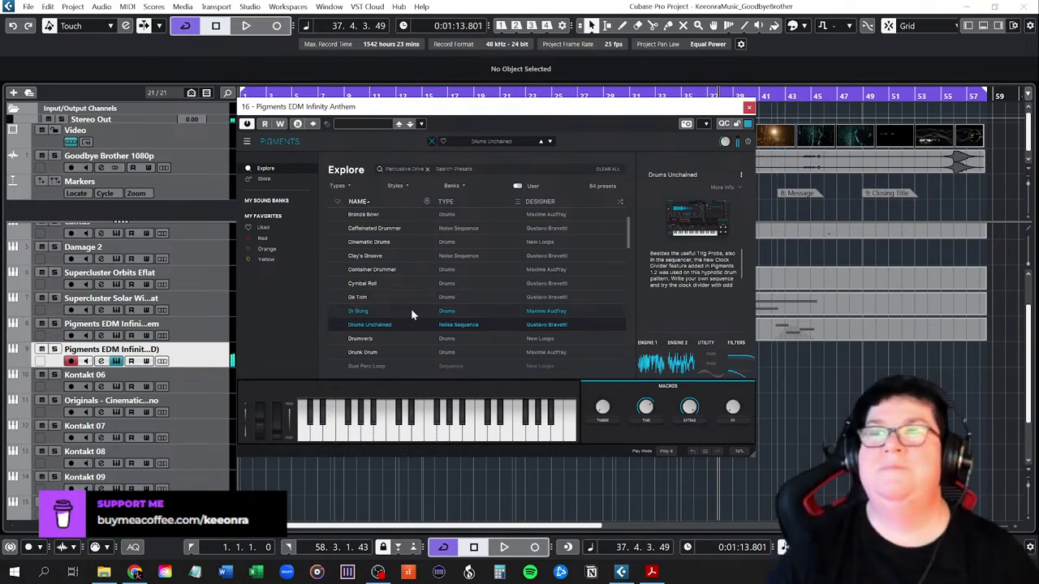
Audition the noise sequence presets Enigmatic Drive and Hat Generator 2000 from the Percussive Drive bank
scroll(403, 321, "down", 2)
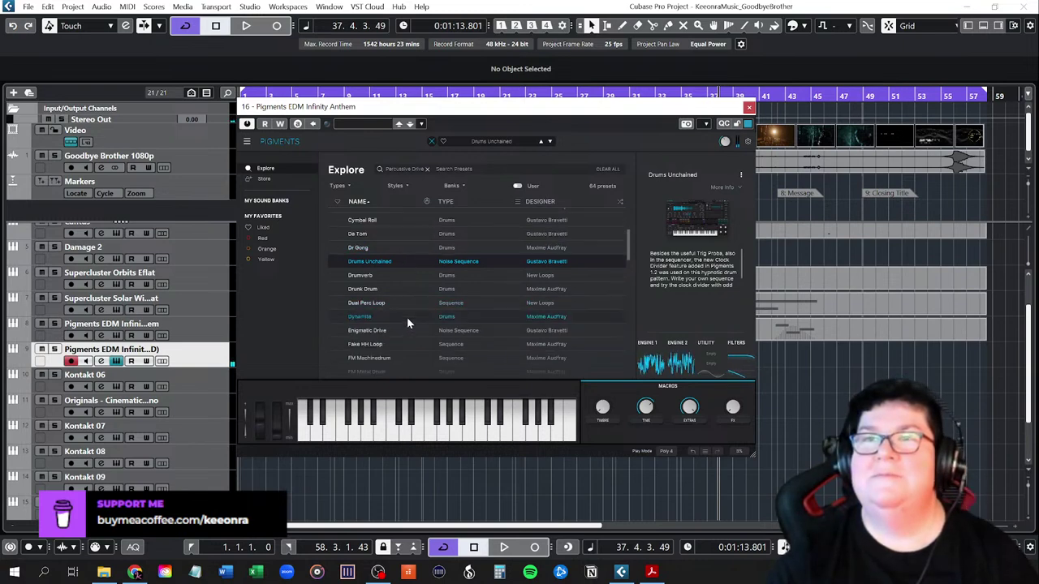
left_click(402, 330)
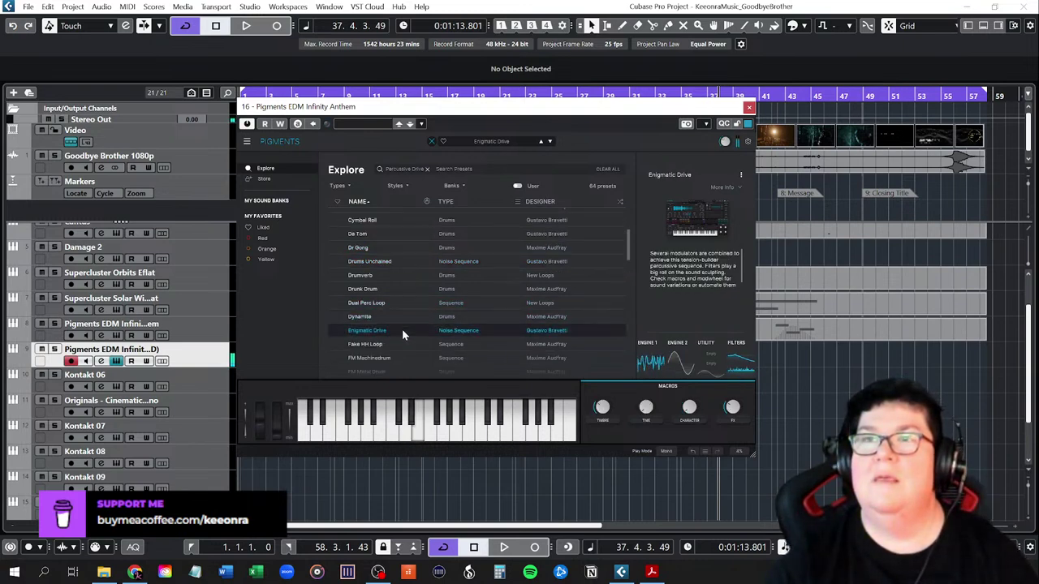
scroll(403, 333, "down", 2)
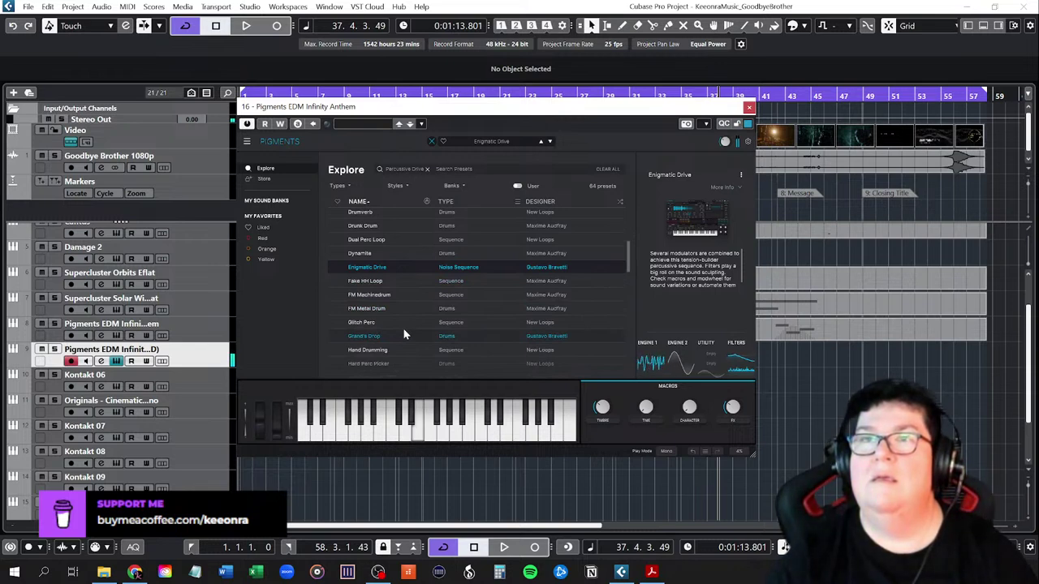
scroll(404, 334, "down", 2)
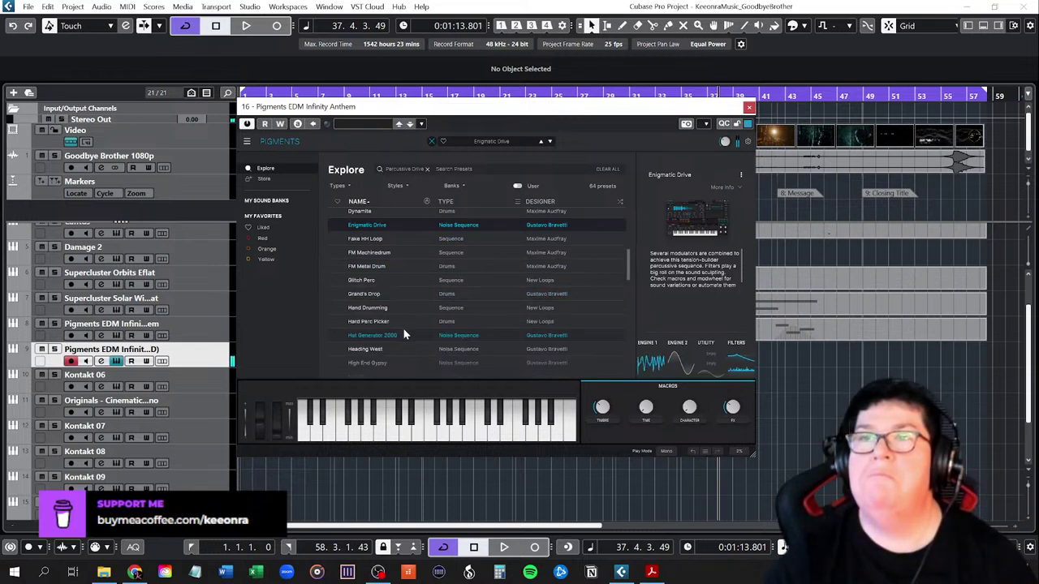
left_click(403, 331)
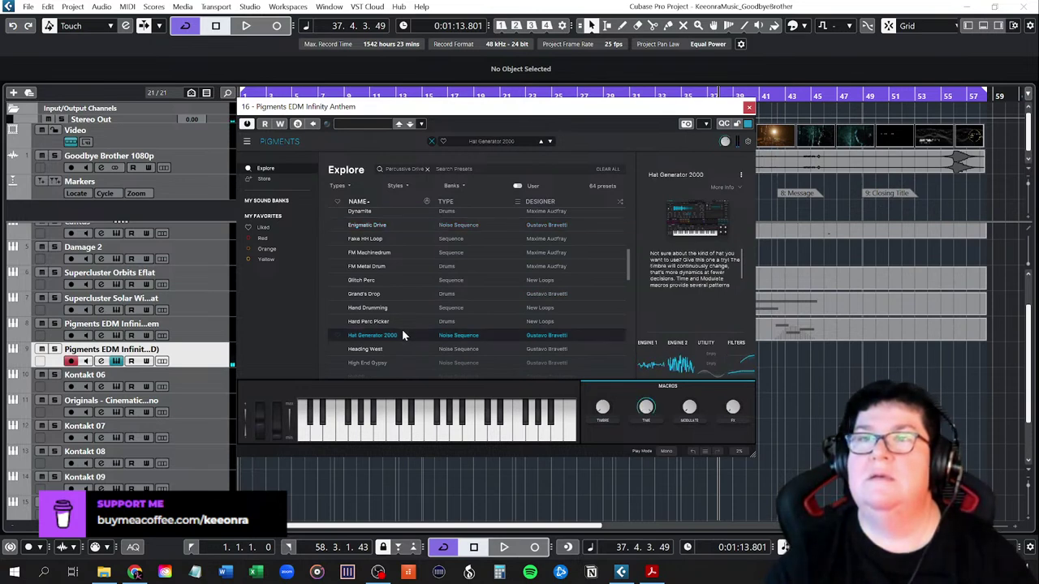
Audition Heading West and High End Gypsy, load the Hub09 preset, and shift the Pigments window aside over the arrangement
scroll(418, 342, "down", 2)
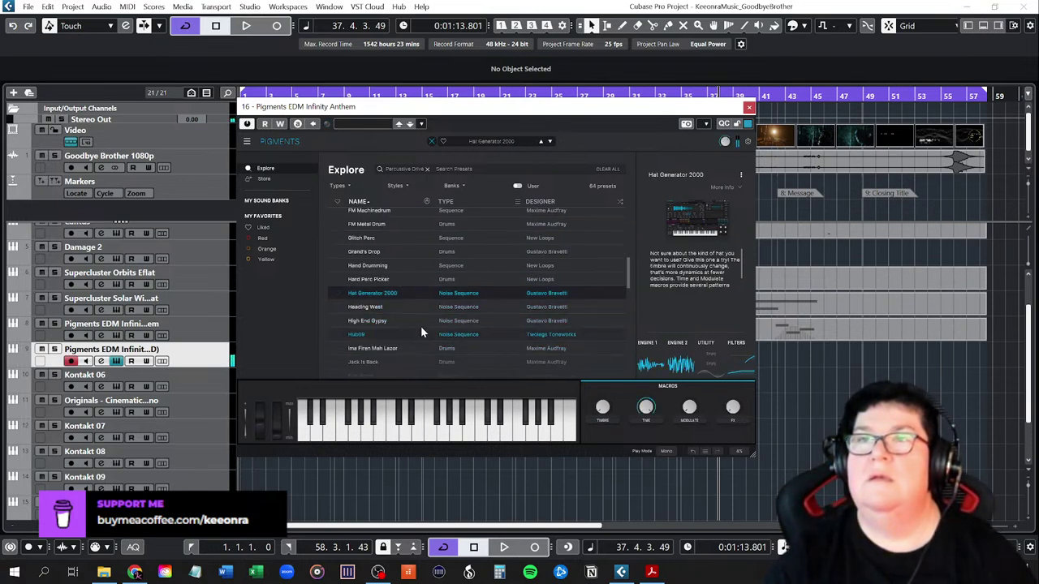
left_click(424, 307)
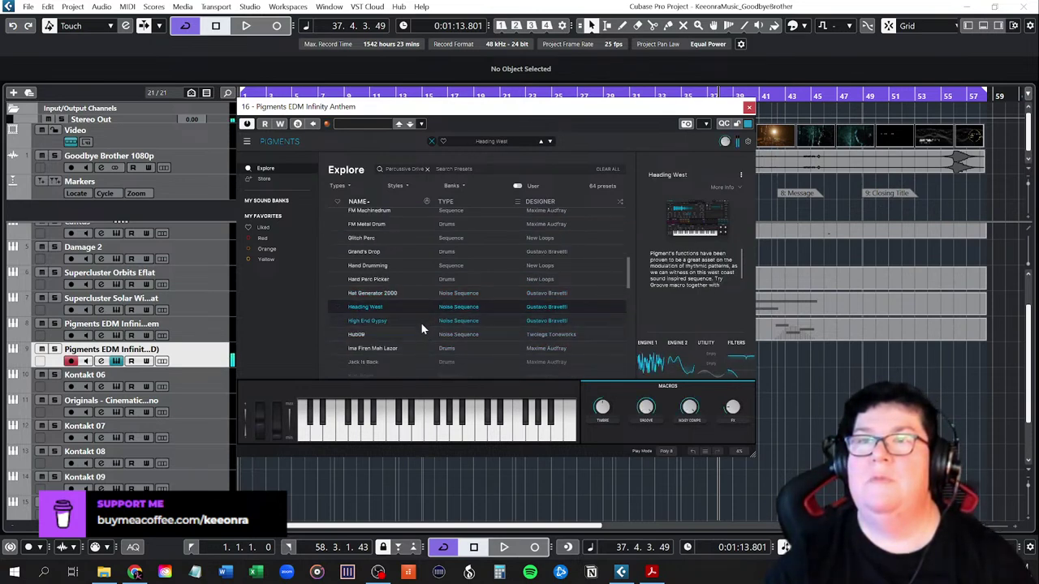
left_click(421, 322)
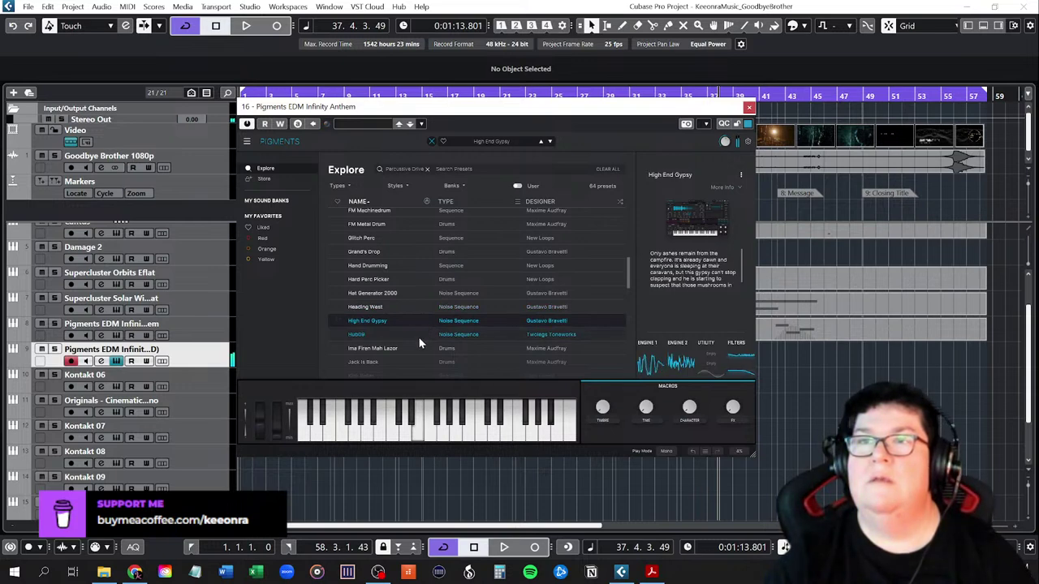
left_click(419, 336)
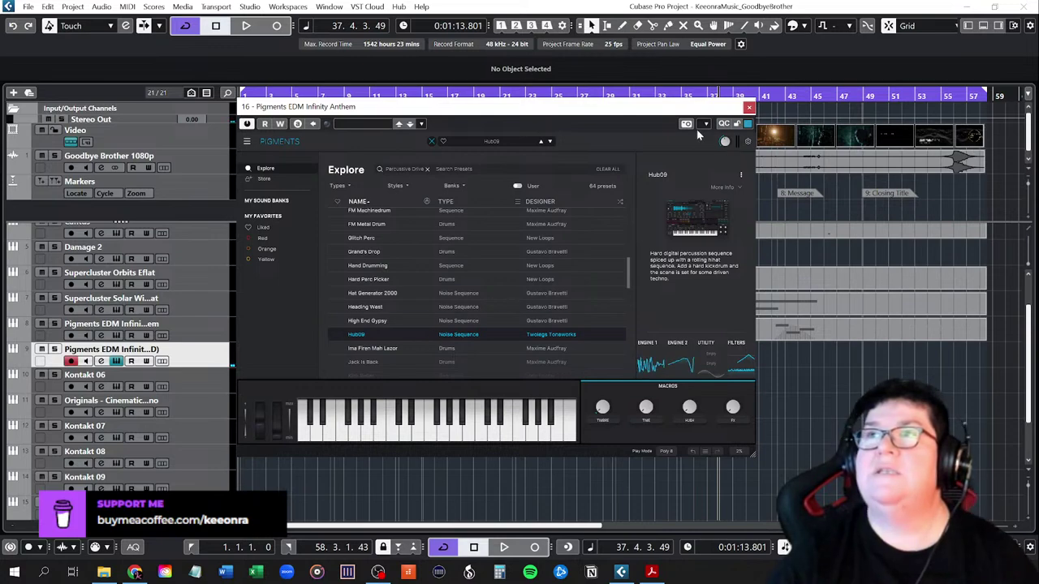
left_click_drag(583, 110, 644, 106)
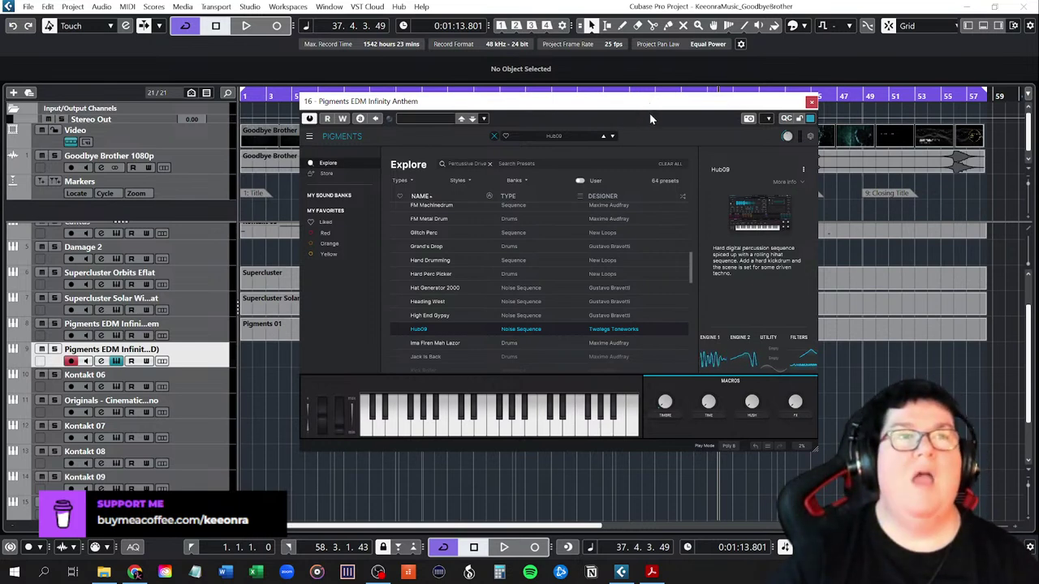
Audition the noise sequence presets Lost in Bleepland, Metalloids Dance, Pigmentorium and Poxy Pixels from the Percussive Drive bank
left_click_drag(636, 106, 590, 129)
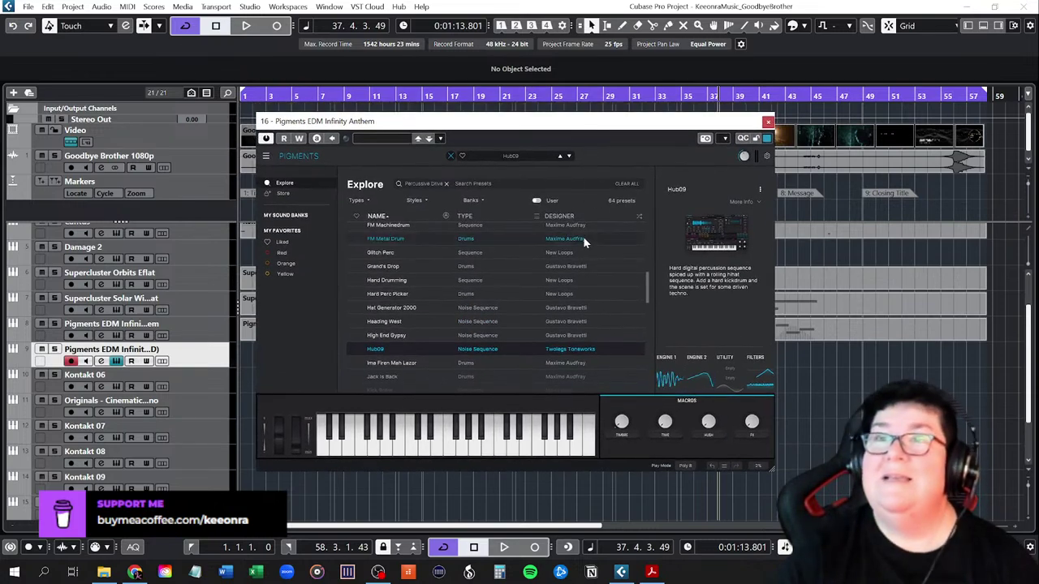
scroll(545, 322, "down", 3)
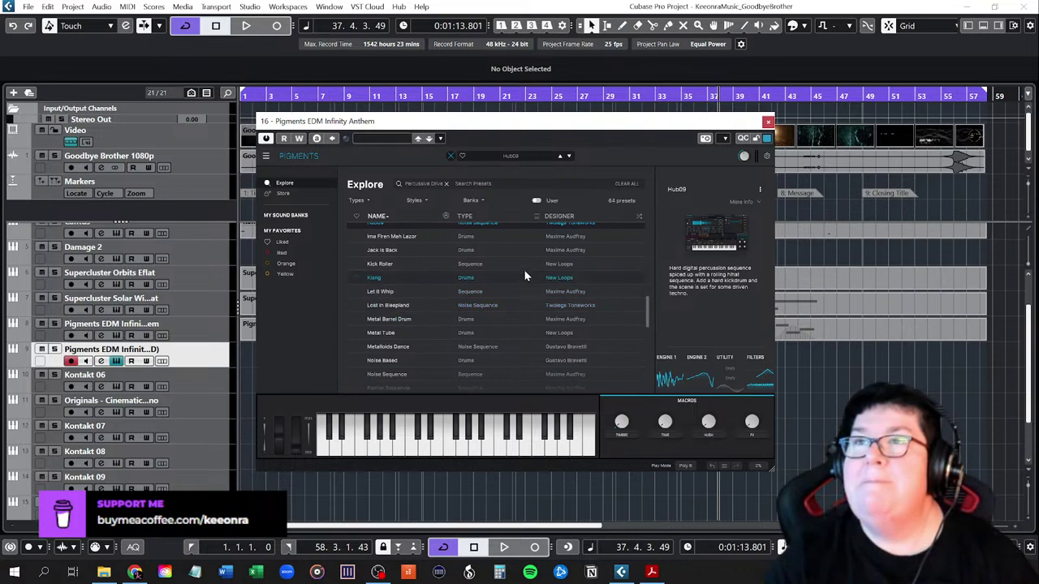
scroll(523, 275, "up", 1)
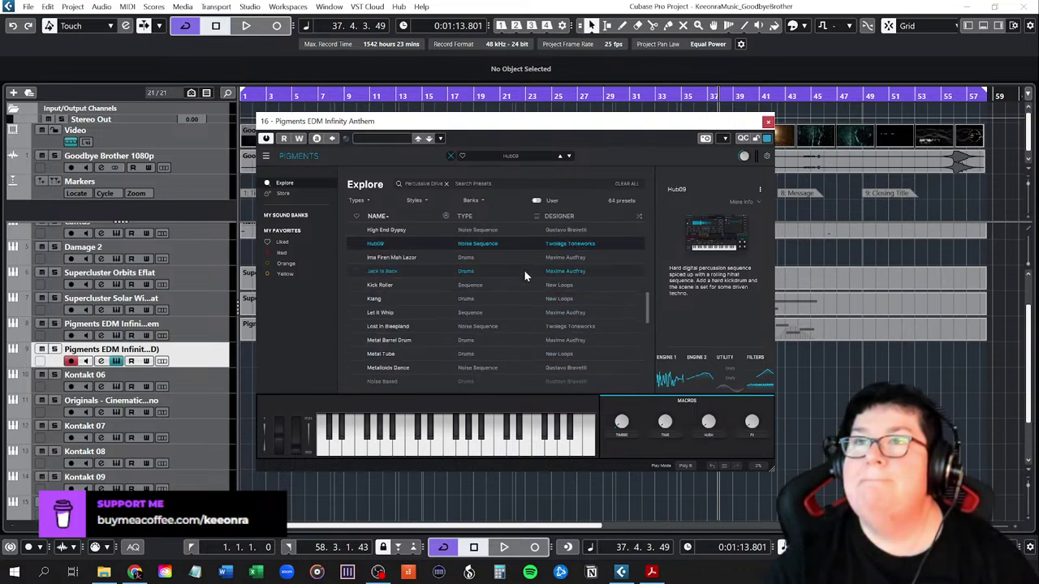
left_click(487, 328)
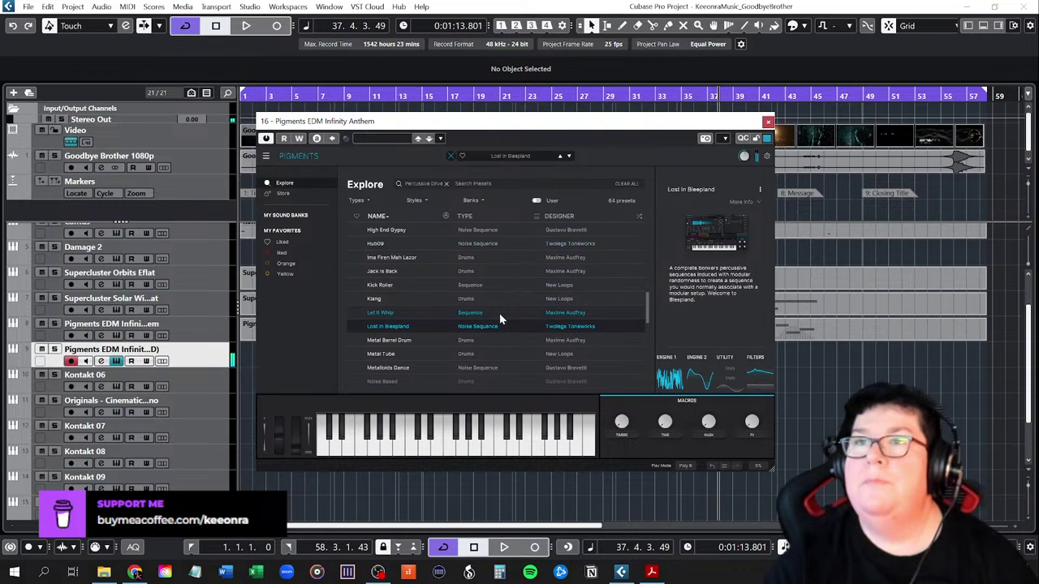
left_click(490, 367)
scroll(494, 339, "down", 3)
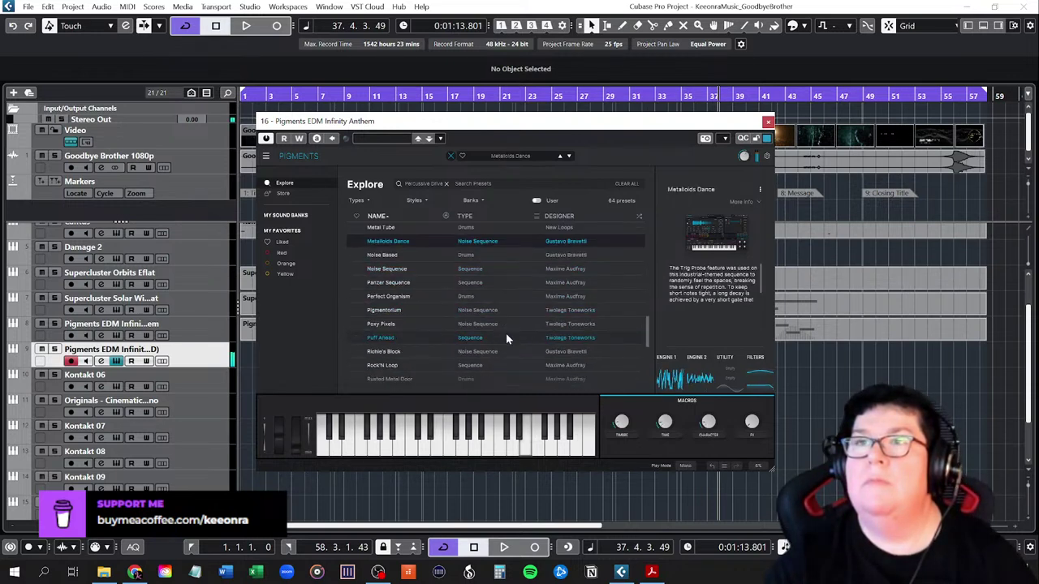
left_click(496, 312)
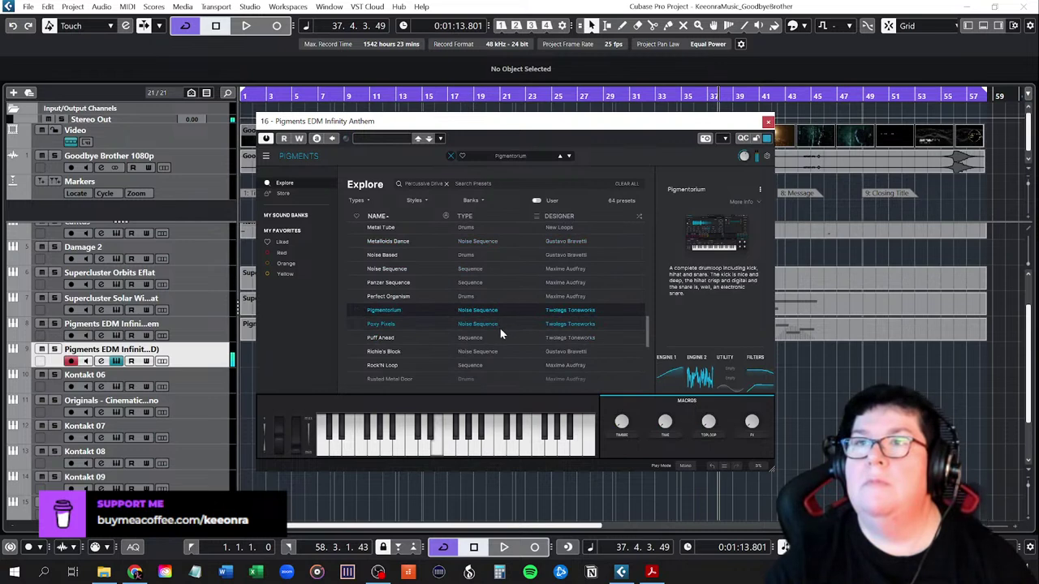
left_click(493, 328)
scroll(510, 354, "down", 1)
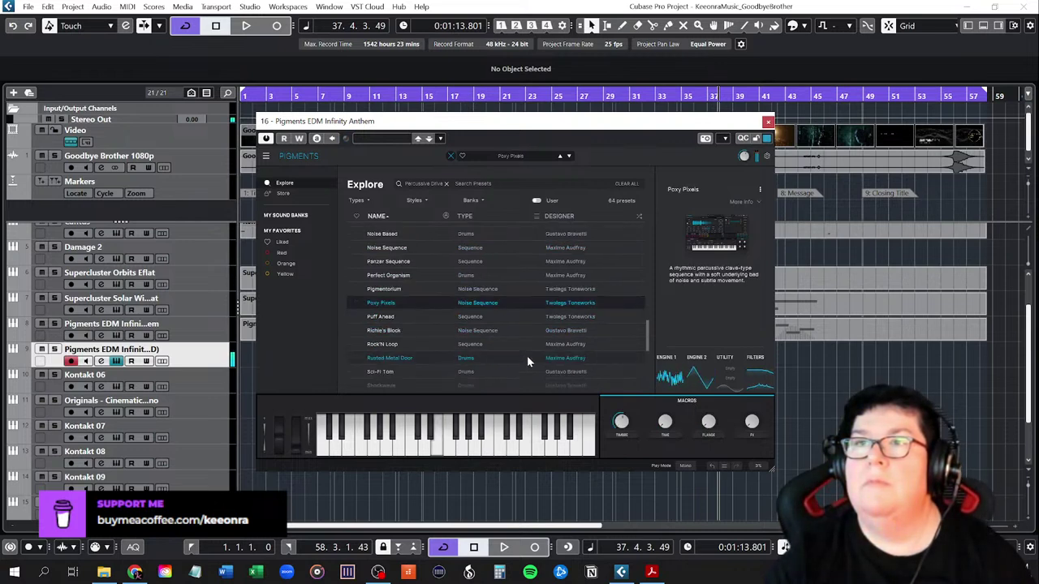
Compare Richie's Block, Rock'N Loop, Sci-Fi Tom and Swinging Rim, then load Rock'N Loop and close the Pigments window
left_click(513, 311)
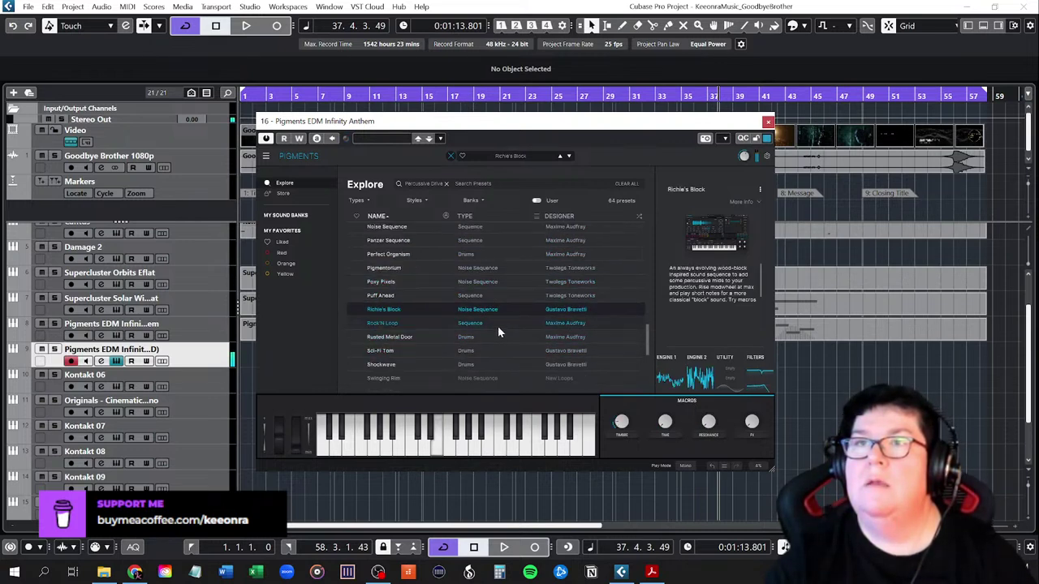
left_click(496, 325)
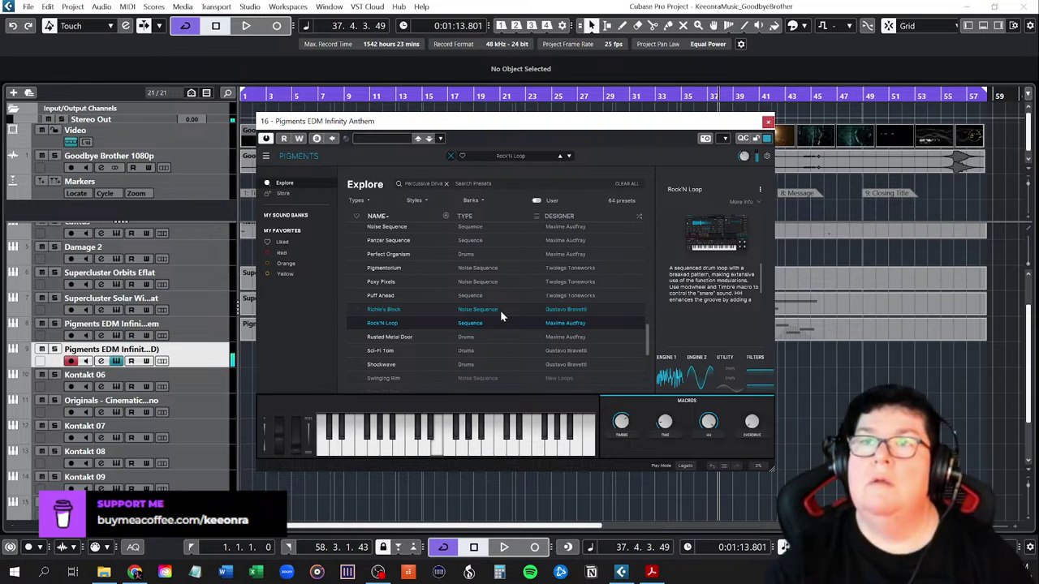
left_click(480, 350)
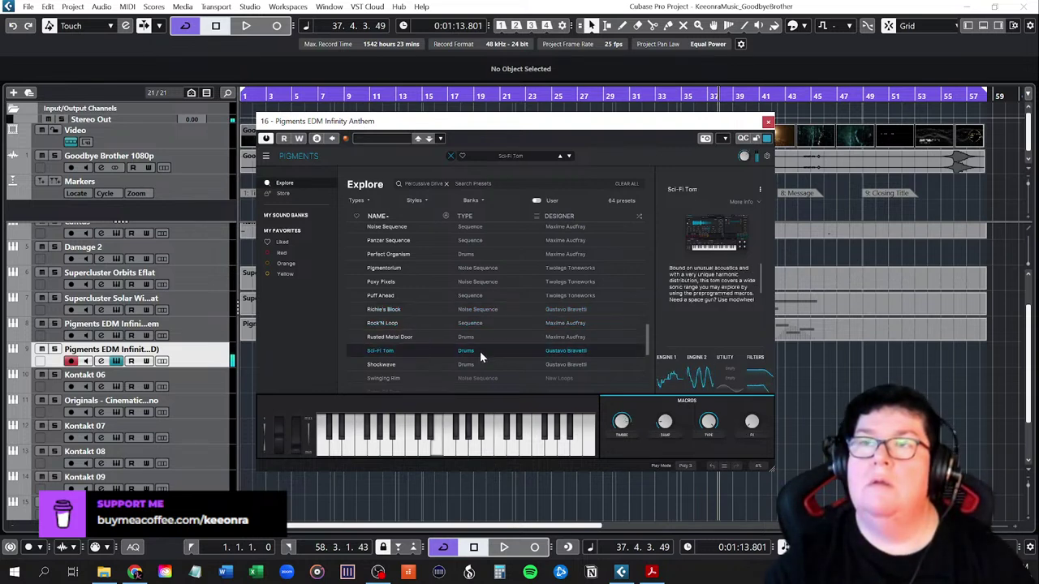
left_click(482, 322)
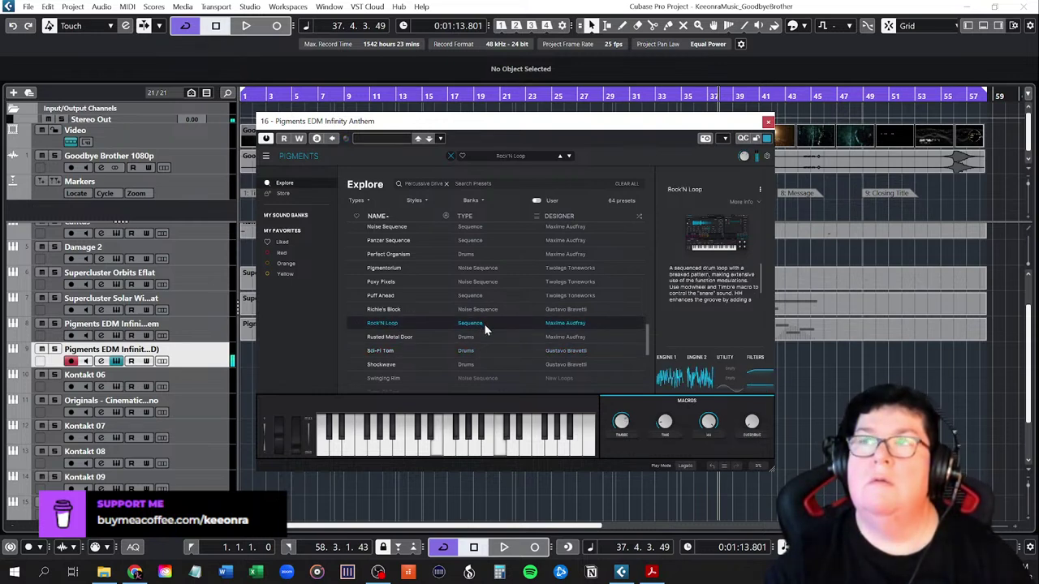
left_click(474, 375)
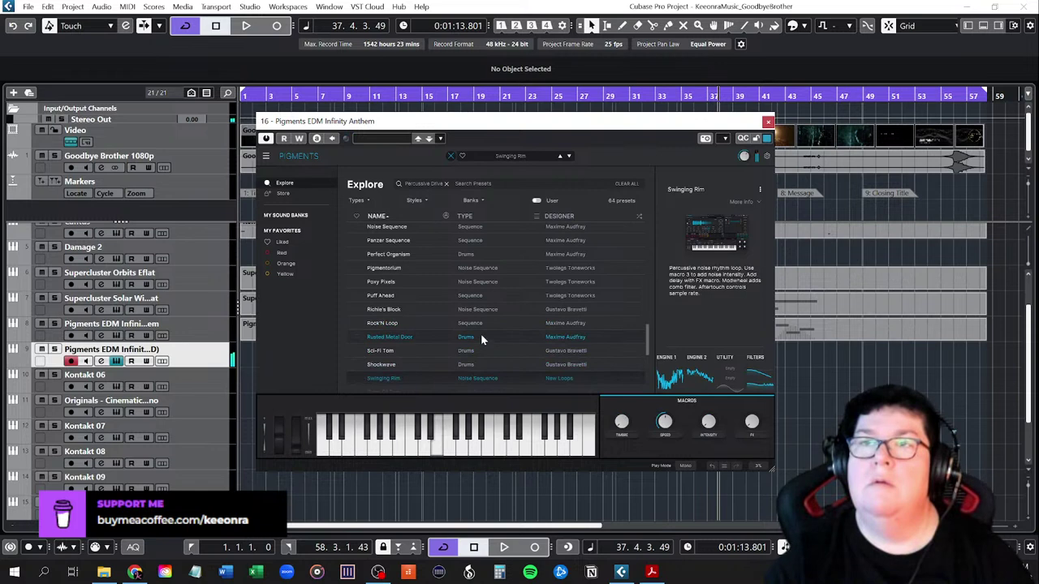
left_click(482, 335)
left_click(485, 324)
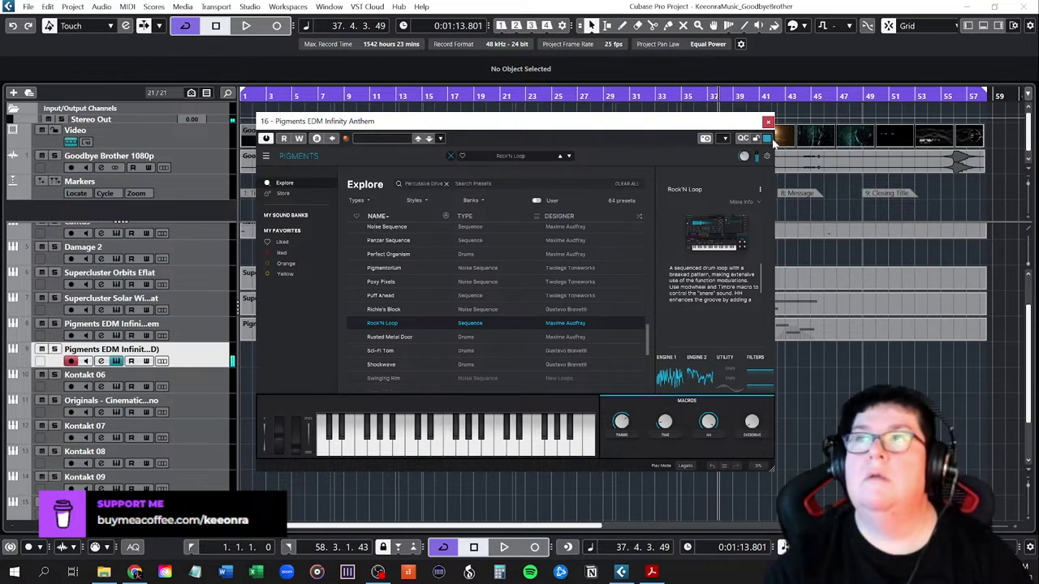
left_click(768, 121)
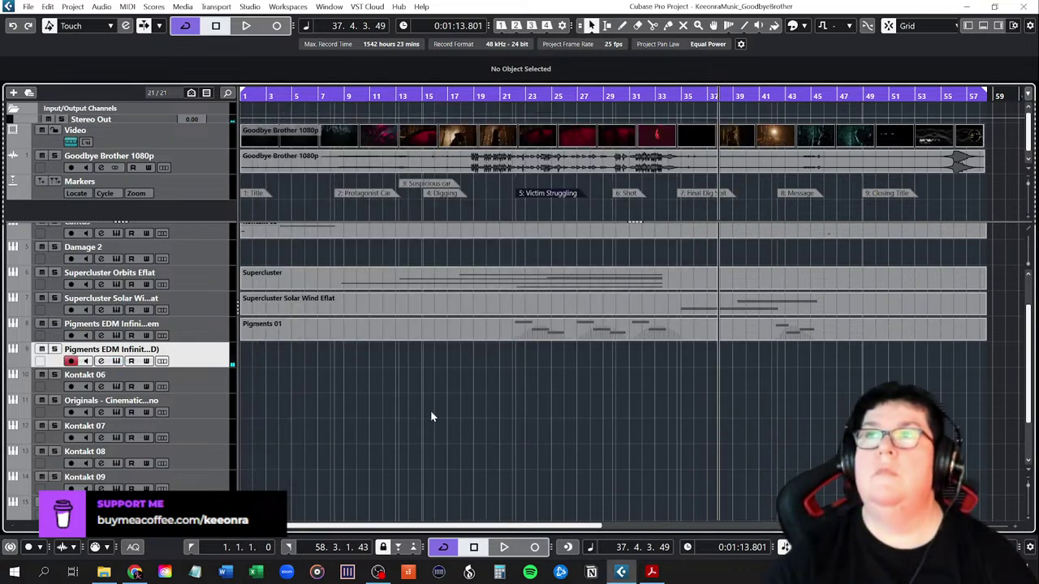
Open the video player and record a take on the duplicated Pigments track from the project start to about bar 33
key("Home")
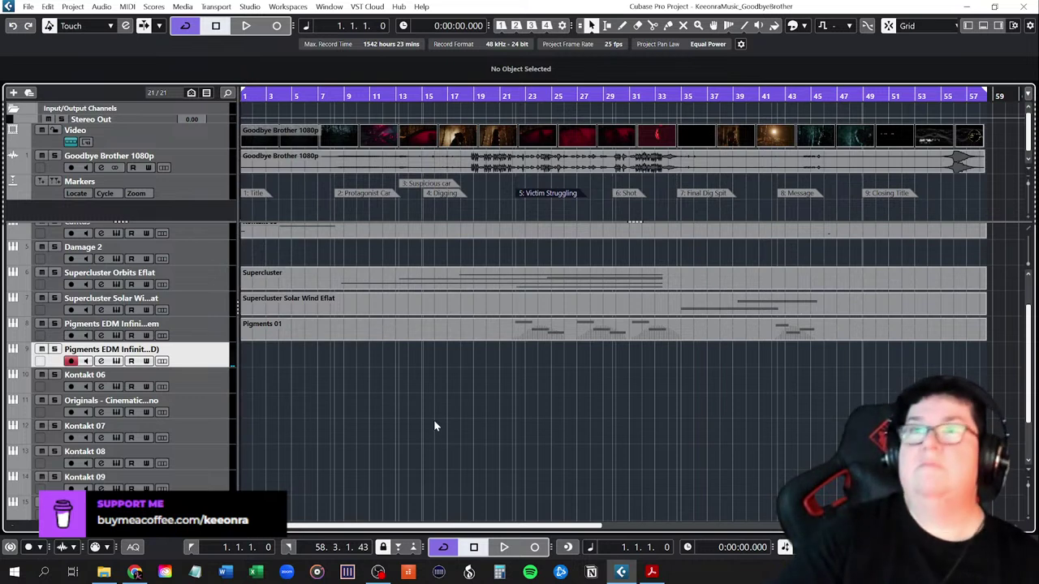
key("F8")
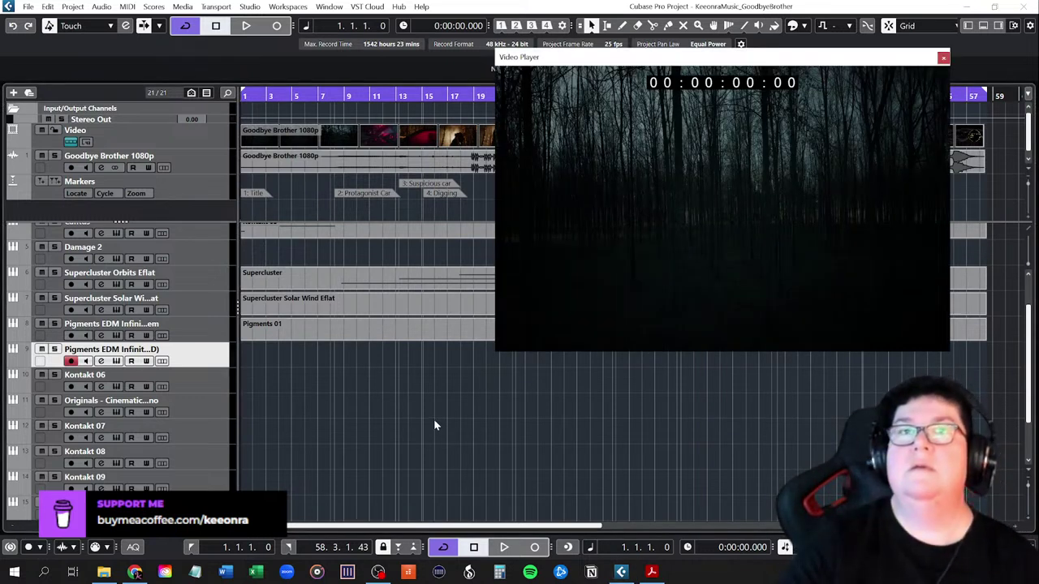
left_click(535, 548)
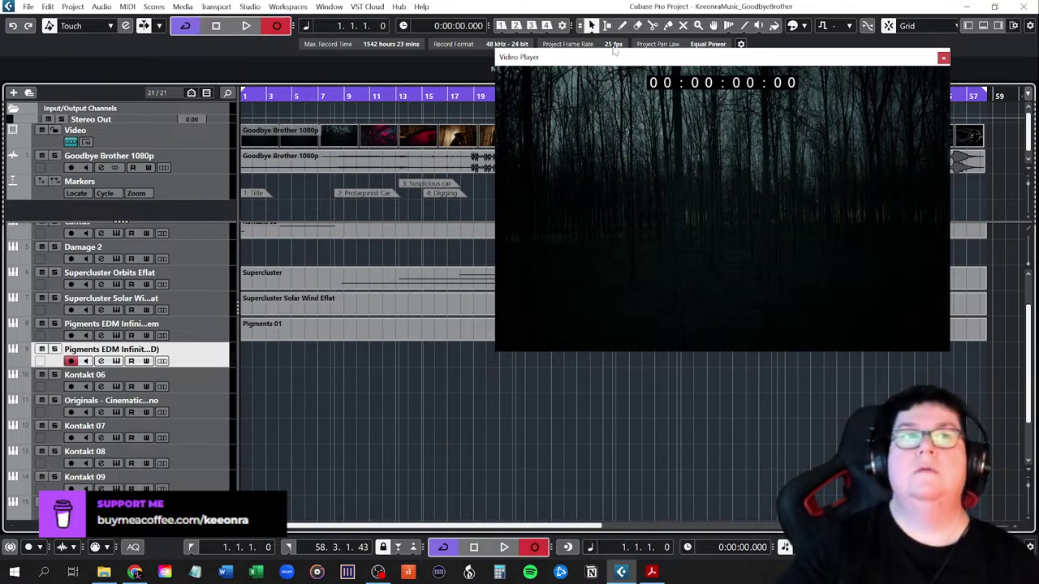
left_click_drag(617, 60, 408, 62)
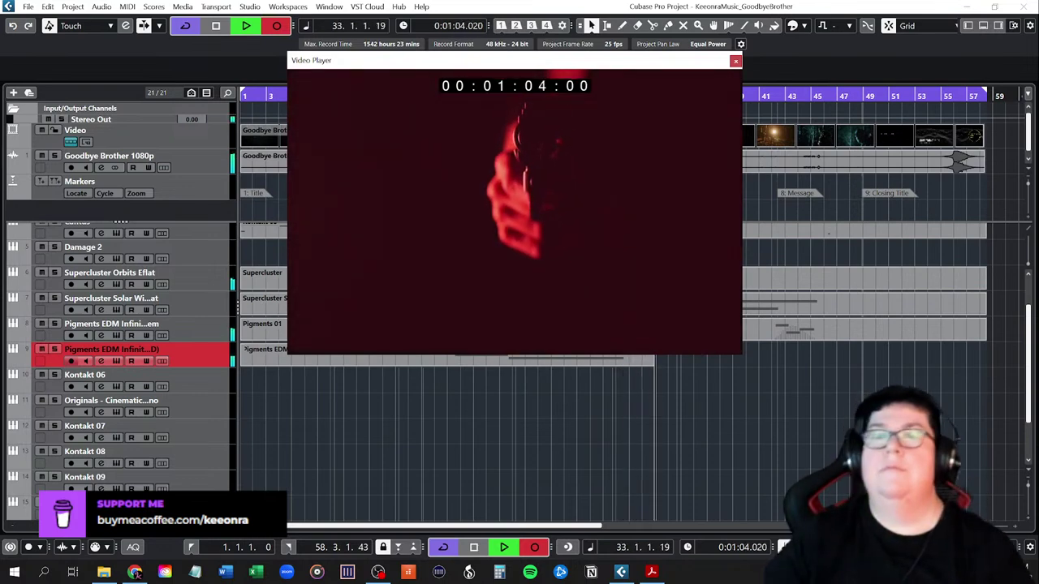
key("space")
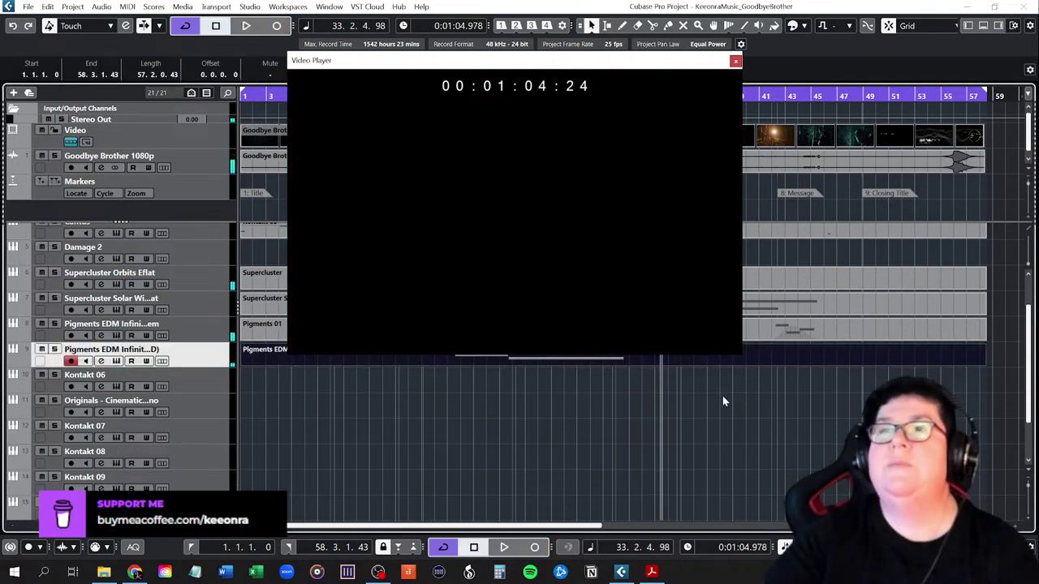
Delete the take recorded on the duplicated Pigments track and return to the project start
left_click_drag(571, 70, 716, 51)
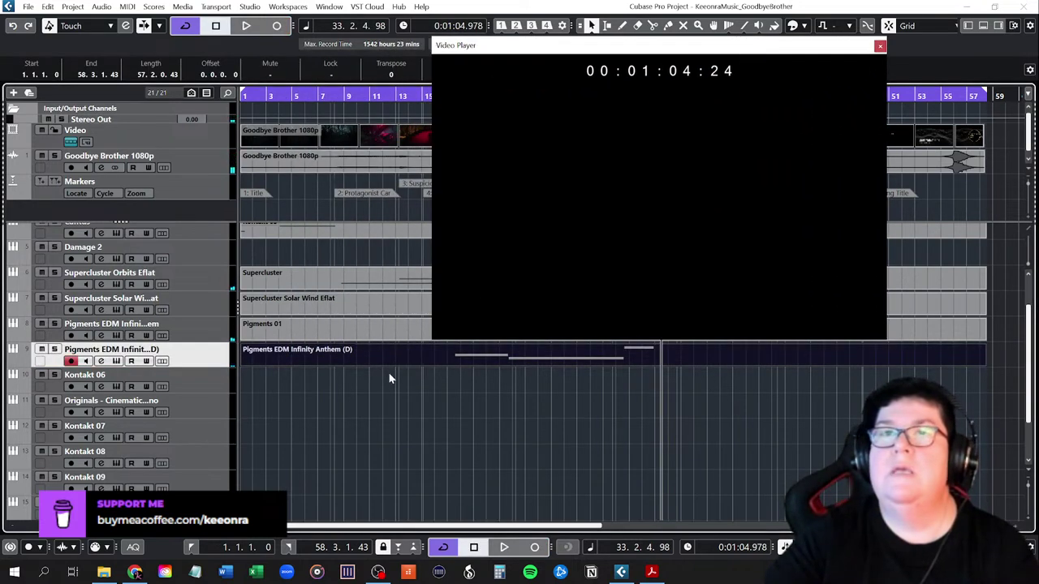
key("Delete")
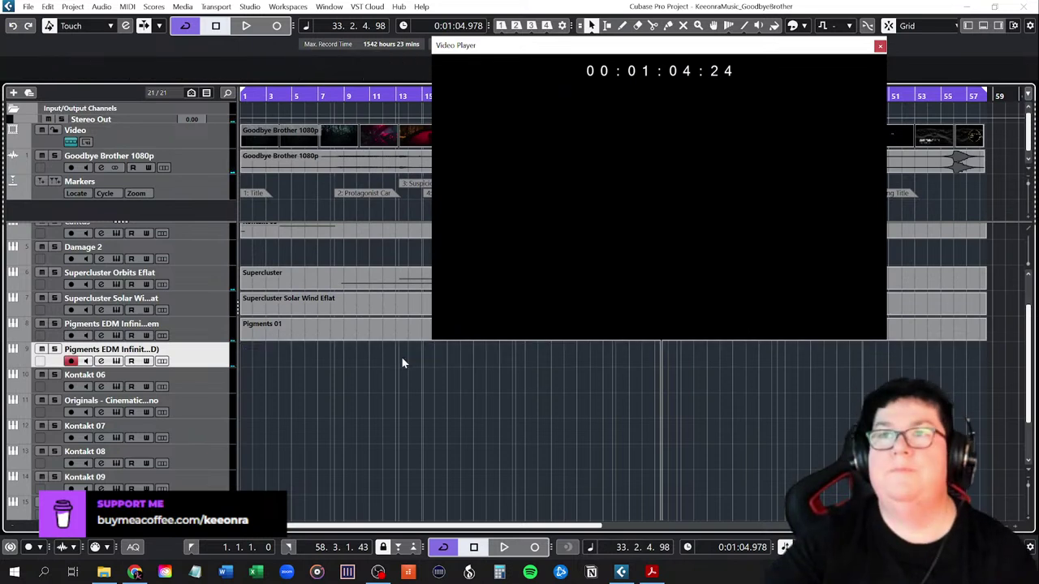
key("Home")
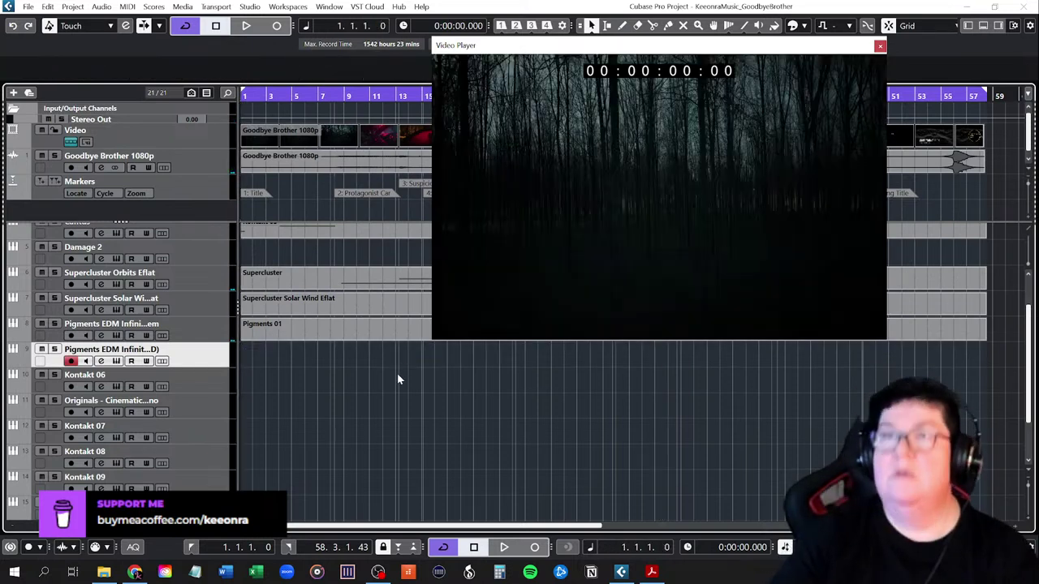
Reopen Pigments on the duplicated track, try A Primitive Delight, load the Caffeinated Drummer preset and close the instrument window
left_click(114, 360)
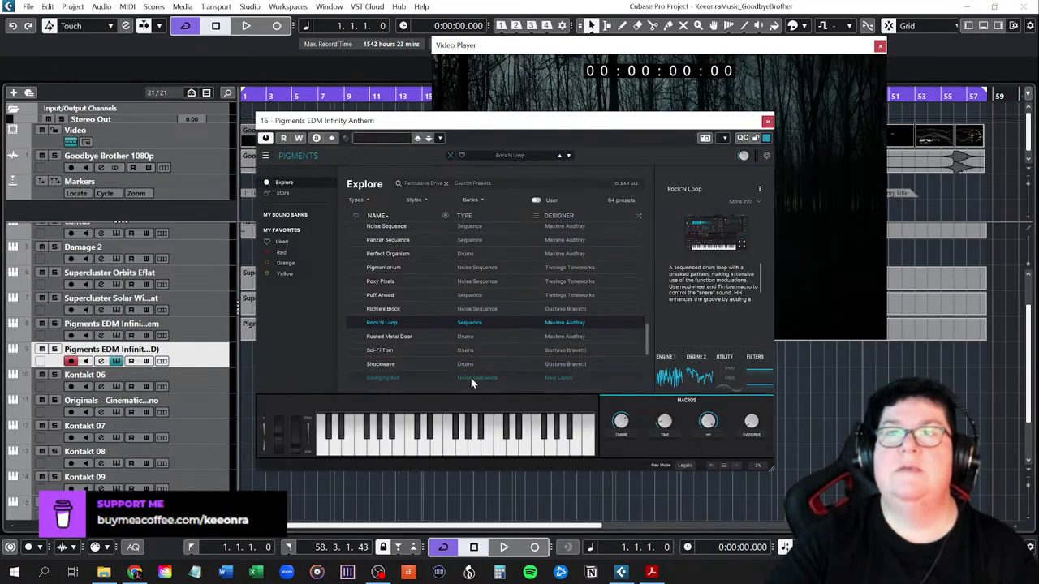
scroll(485, 349, "up", 15)
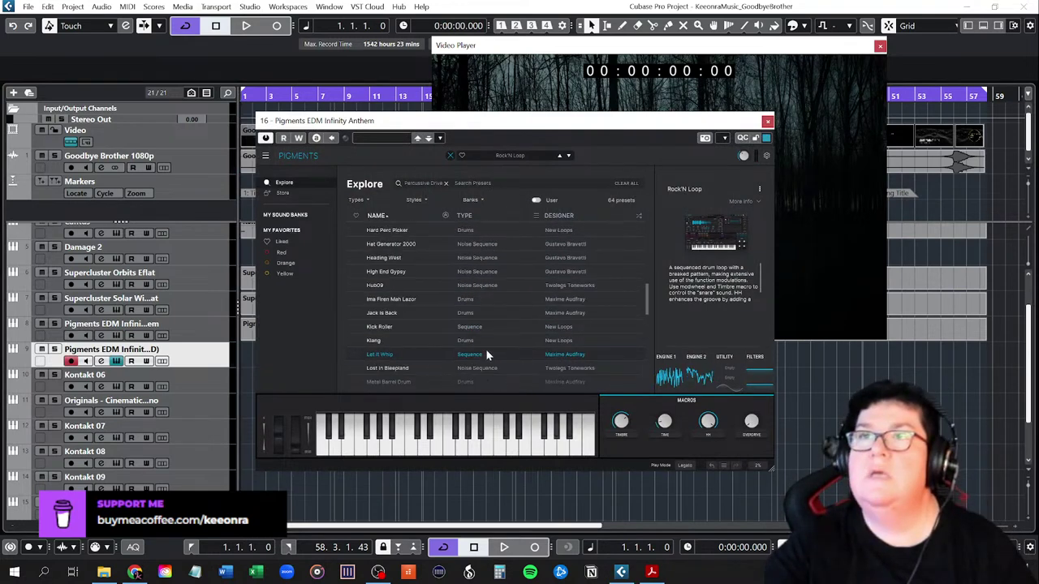
left_click(445, 245)
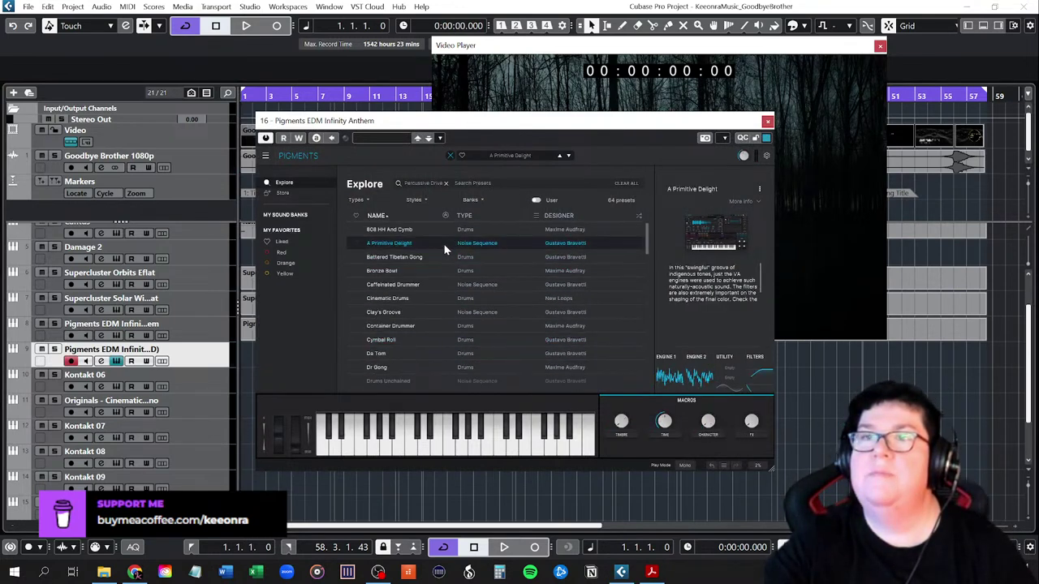
left_click(432, 286)
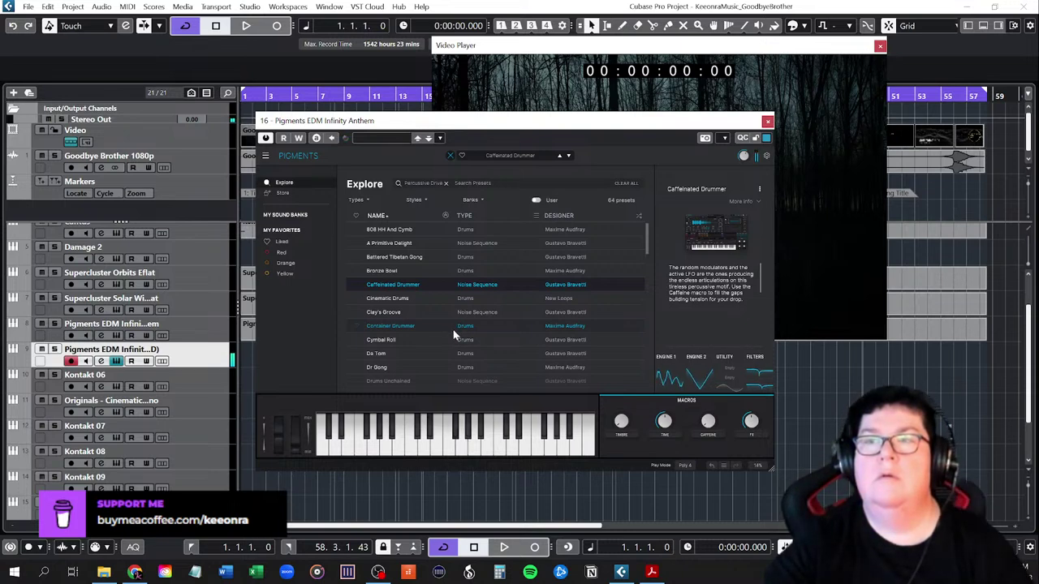
left_click(766, 123)
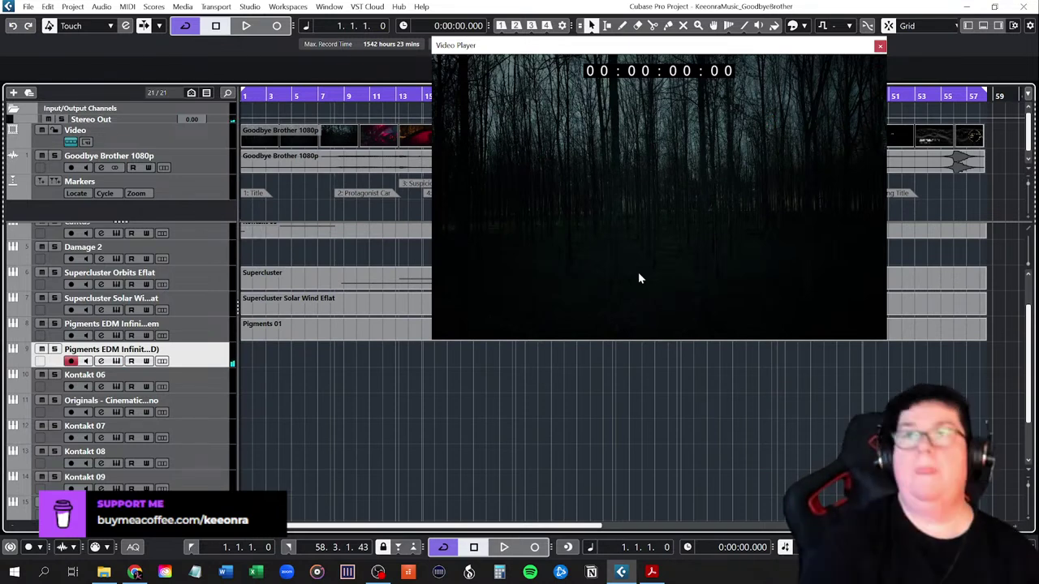
Record a sustained note on the duplicated Pigments track against the video, from the project start to about bar 32
left_click(534, 547)
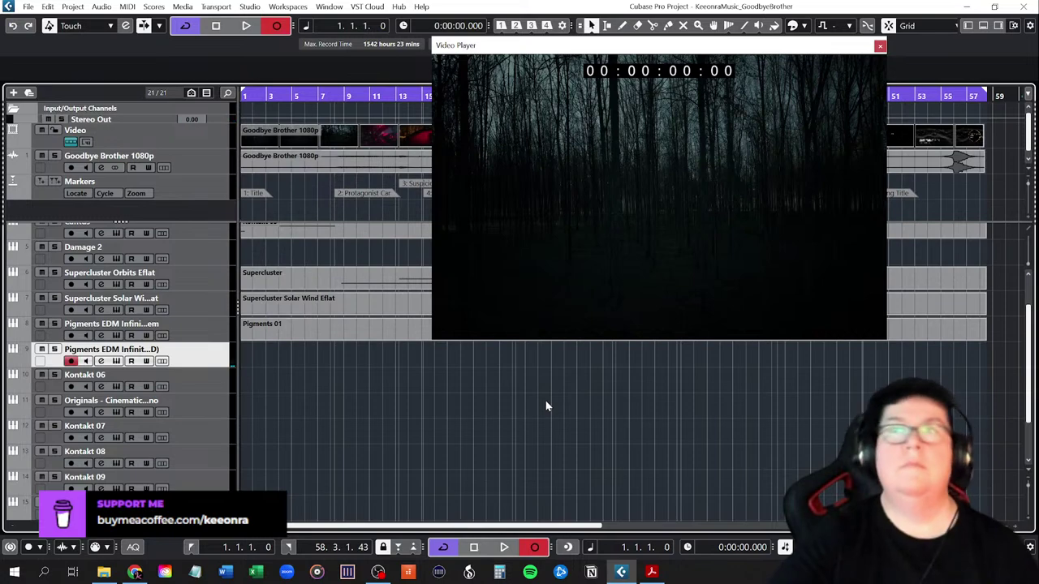
key("space")
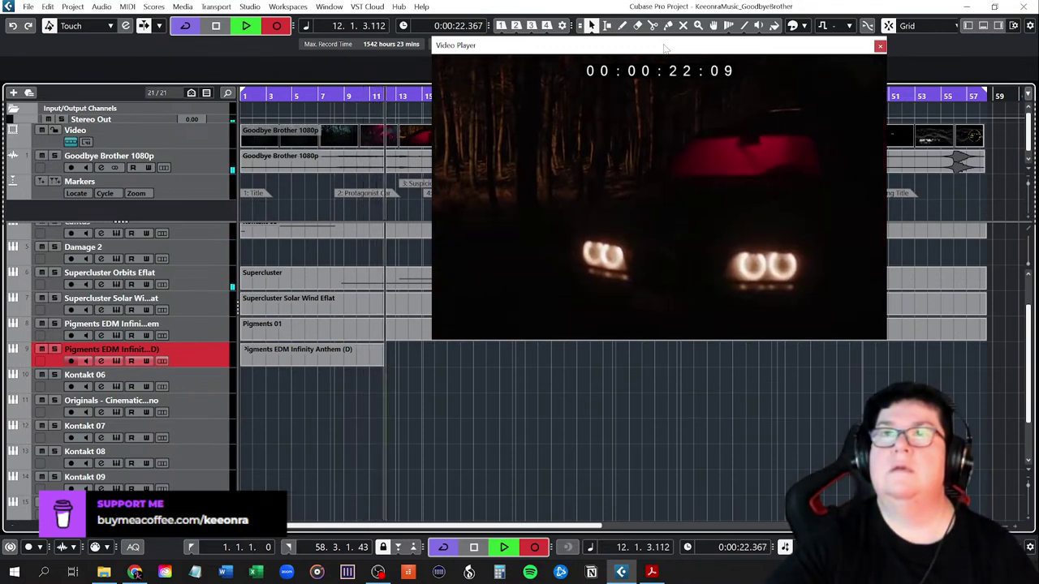
left_click_drag(664, 49, 272, 56)
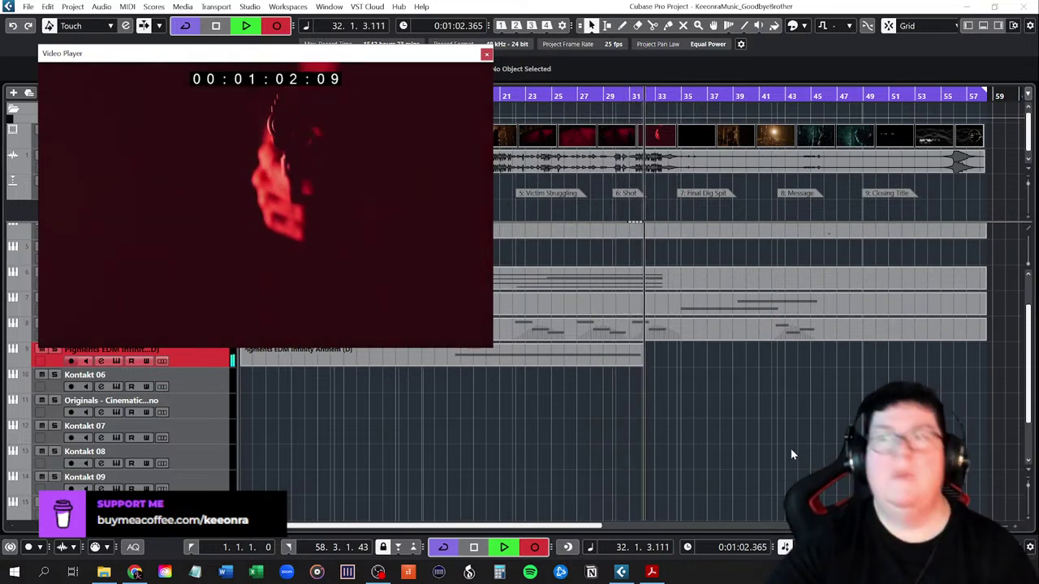
key("space")
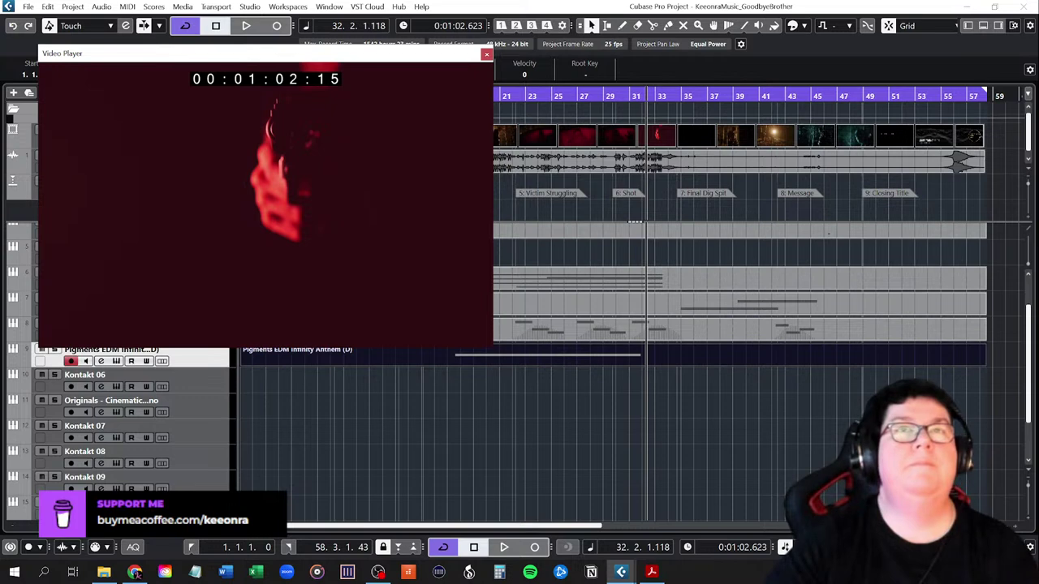
Open the recorded Pigments part in the Key Editor and close the video player
key("Return")
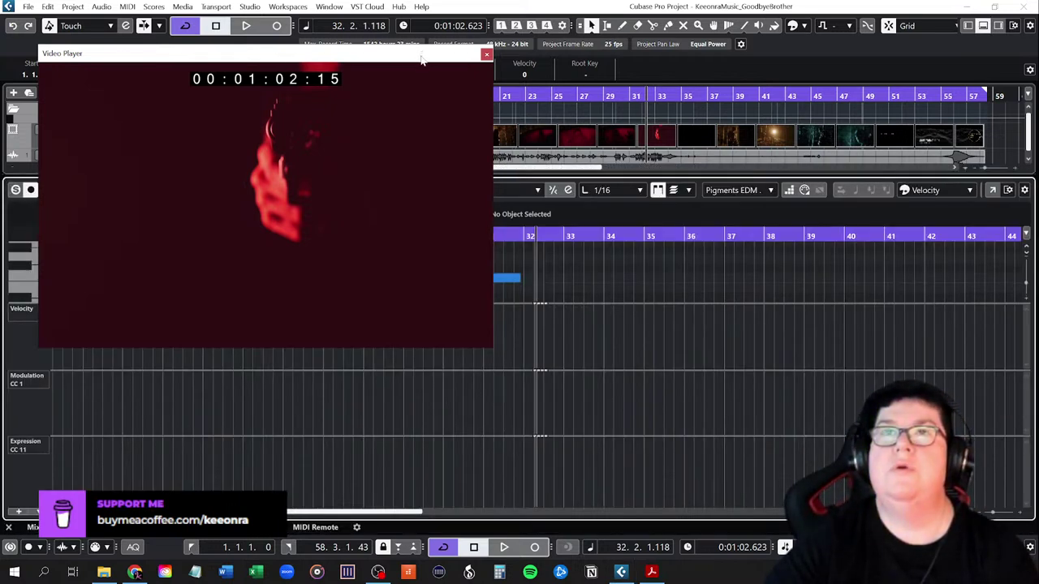
left_click(486, 55)
scroll(311, 378, "down", 4)
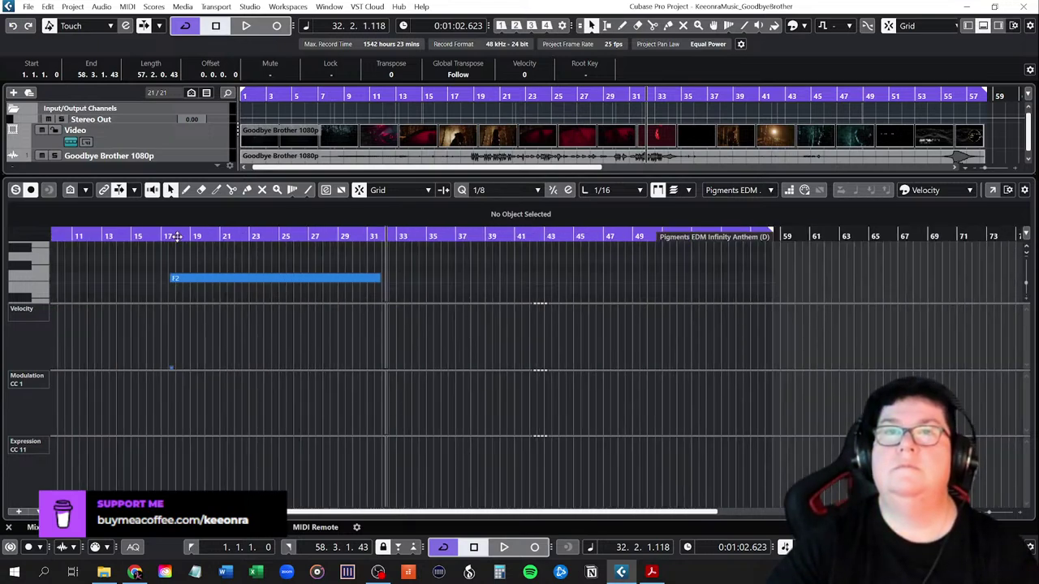
Play the recorded F2 note from about bar 16 and shorten its end to just before bar 22
left_click(154, 235)
key("space")
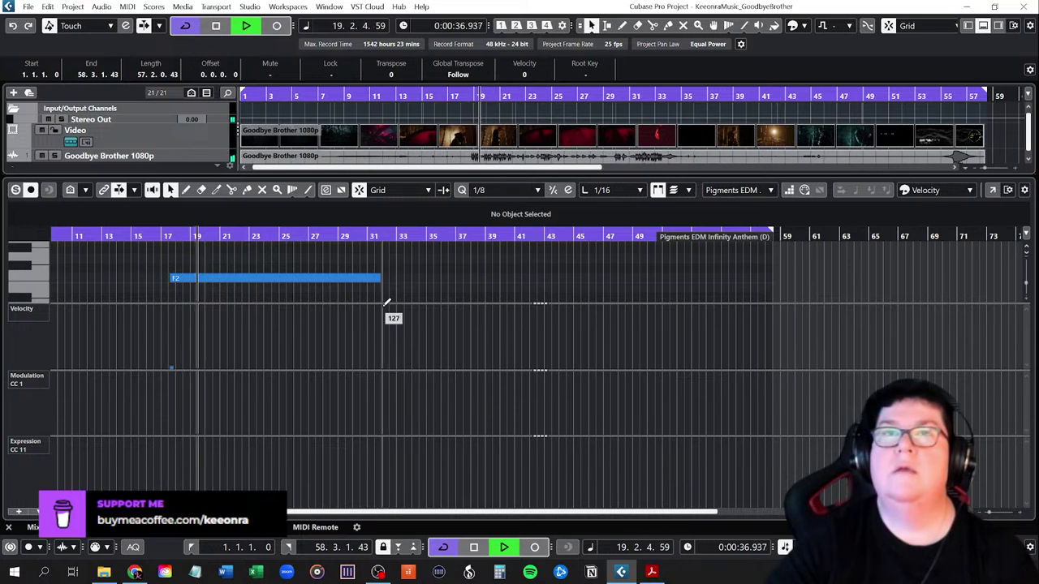
key("space")
left_click(264, 279)
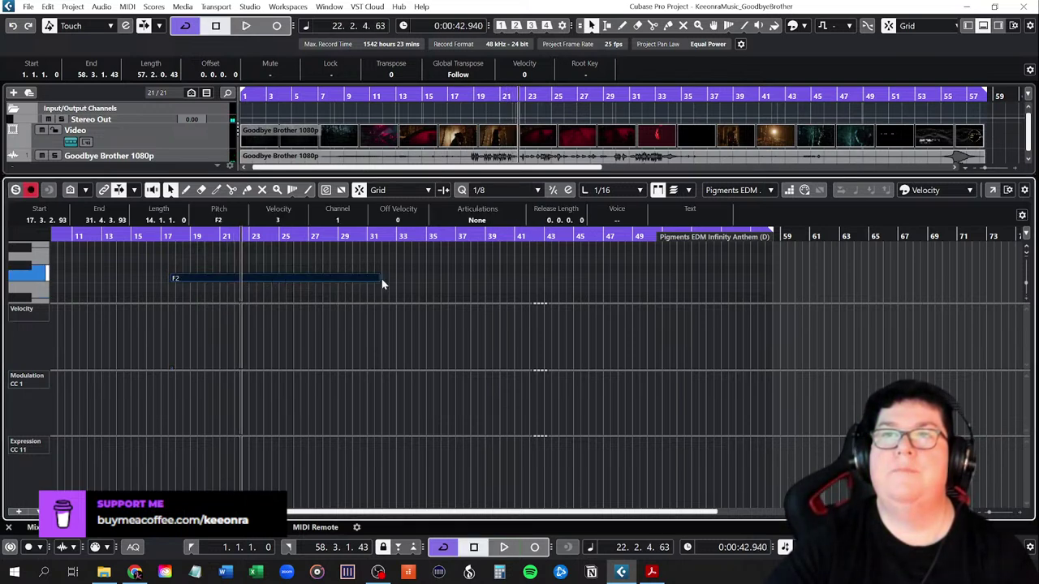
left_click_drag(380, 279, 235, 290)
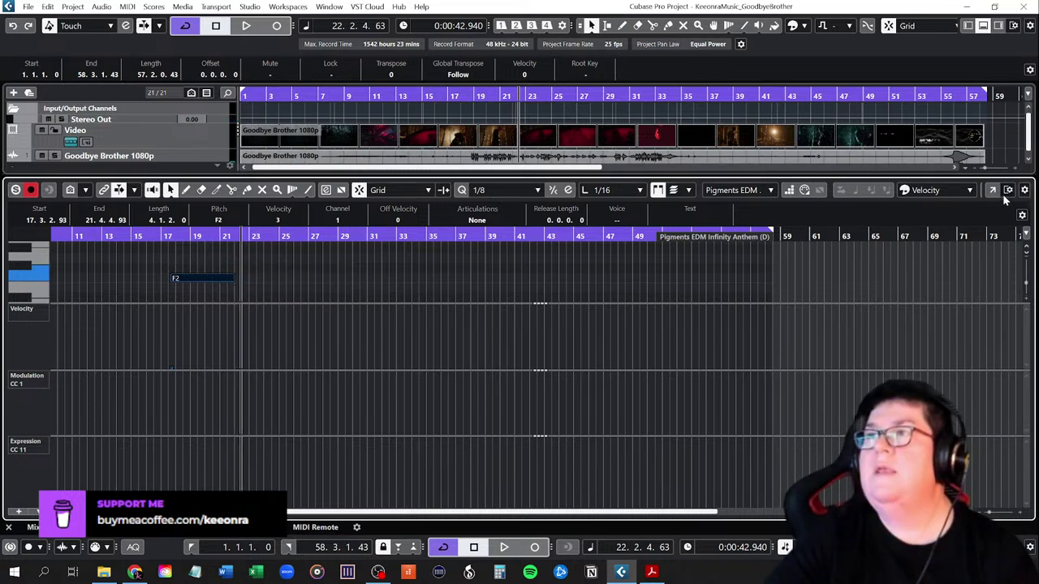
Close the Key Editor, reopen the video player and play from bar 14 to locate the cut to the digging scene
left_click(983, 26)
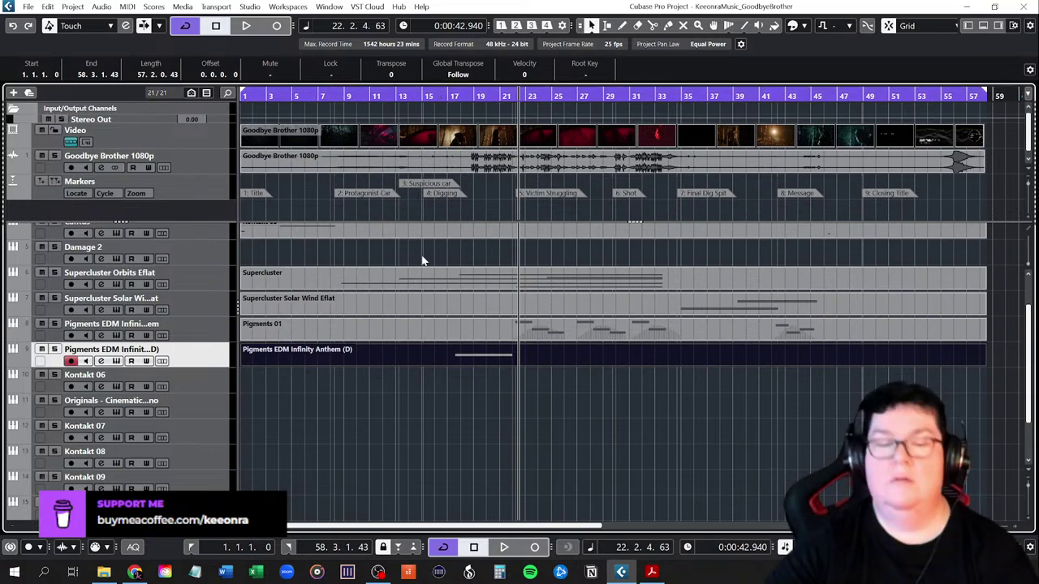
key("F8")
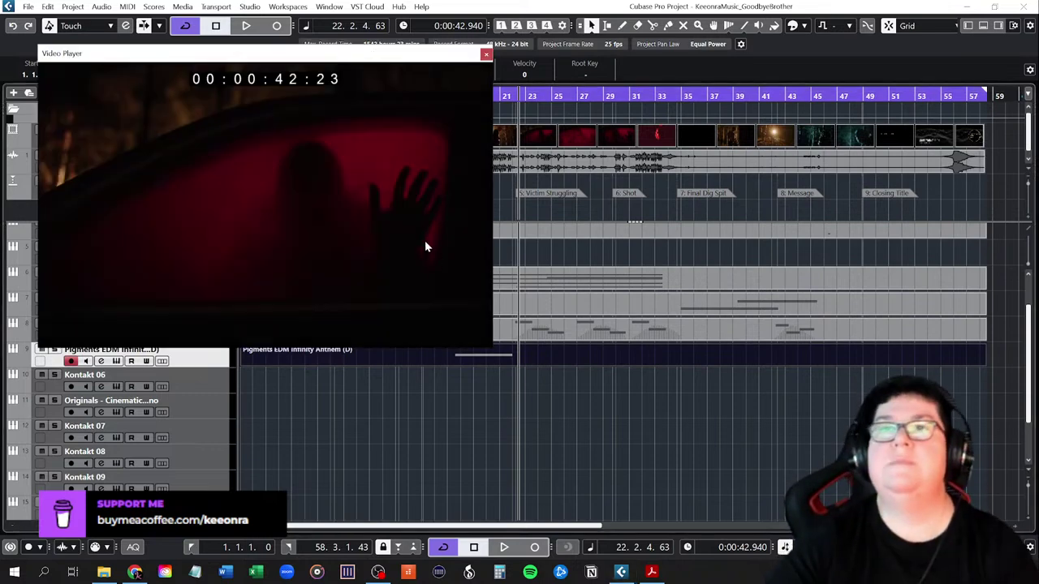
left_click_drag(423, 61, 968, 171)
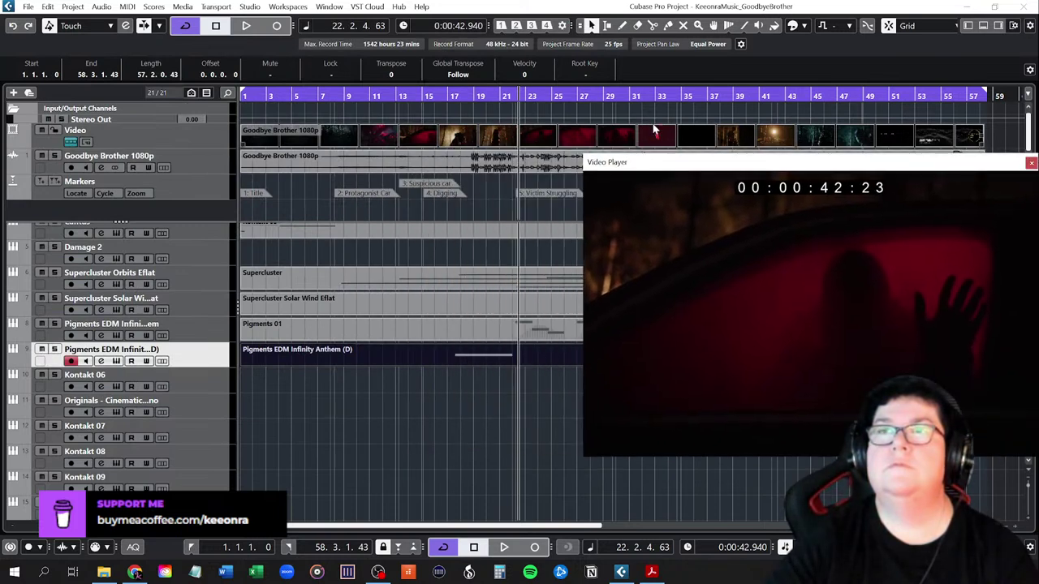
left_click(410, 96)
left_click_drag(717, 162, 217, 47)
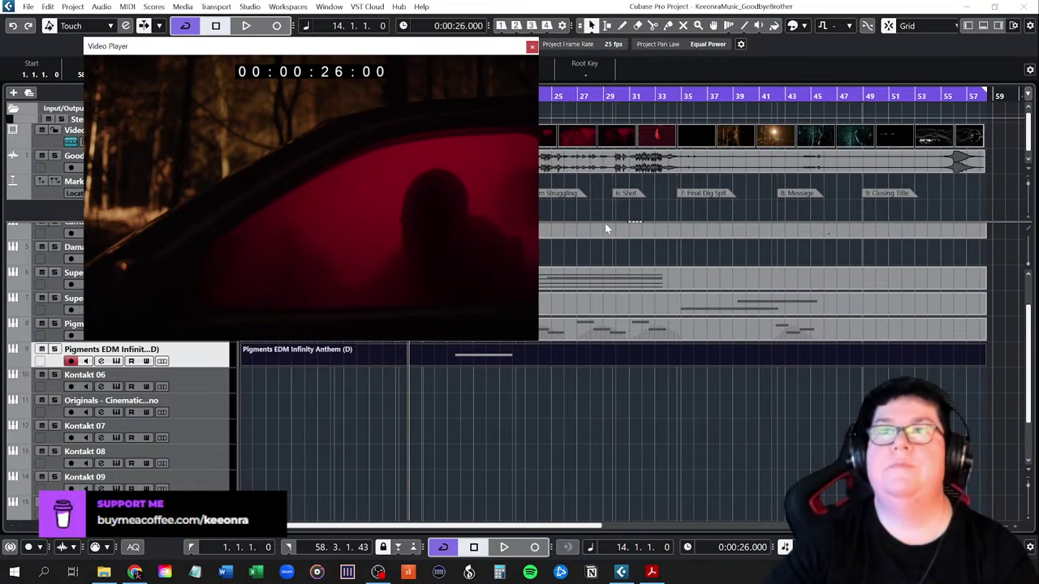
key("space")
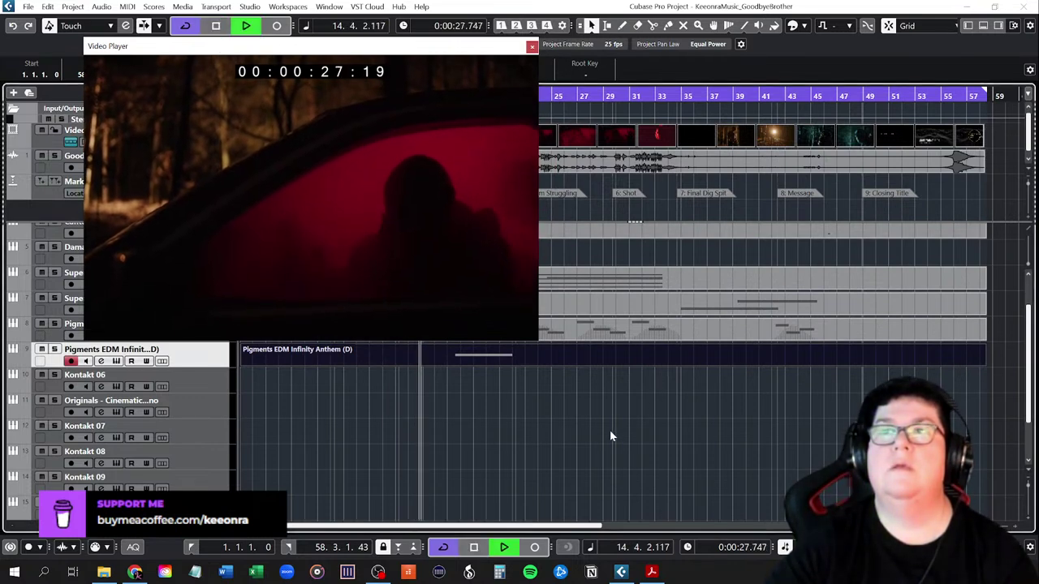
key("space")
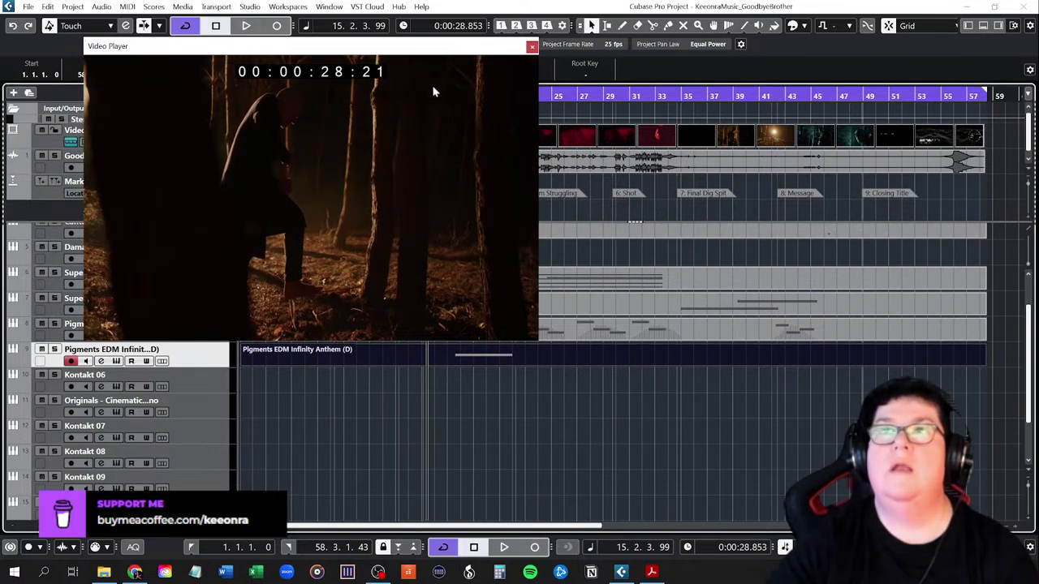
Reopen the Pigments part in the Key Editor and extend the start of the F2 note back to bar 15
left_click_drag(427, 53, 944, 100)
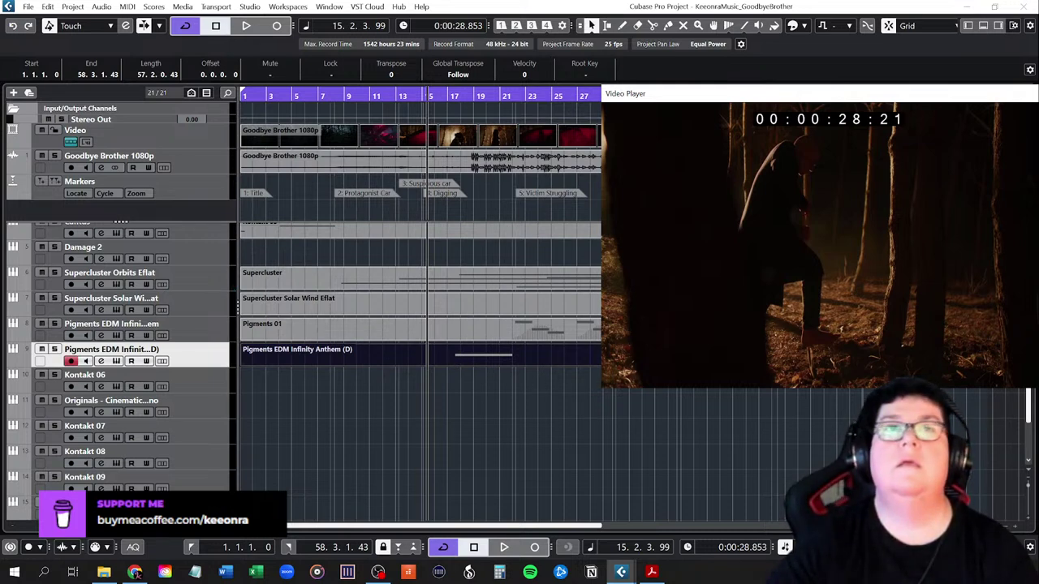
key("Return")
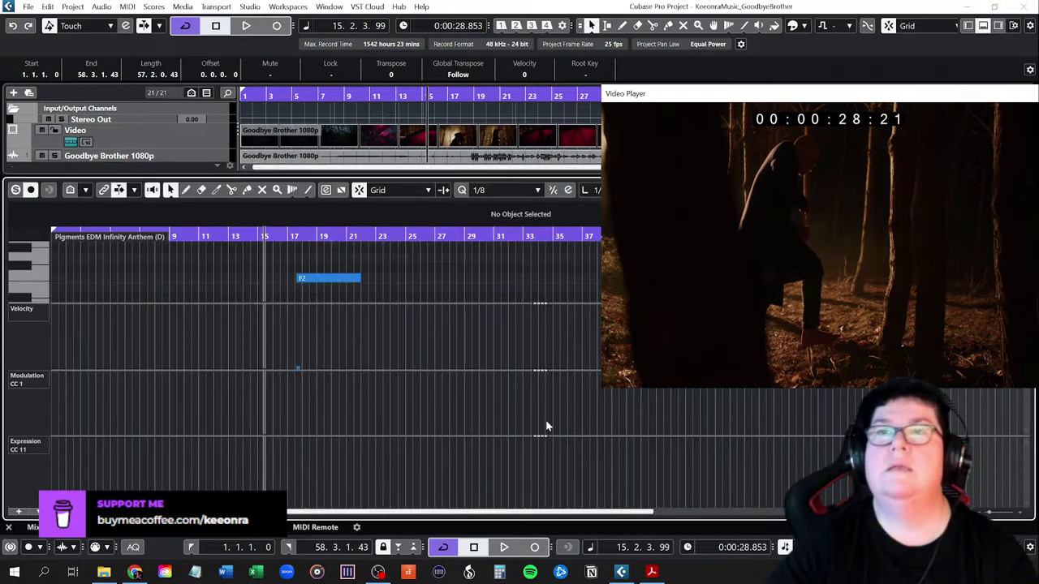
left_click_drag(301, 279, 260, 279)
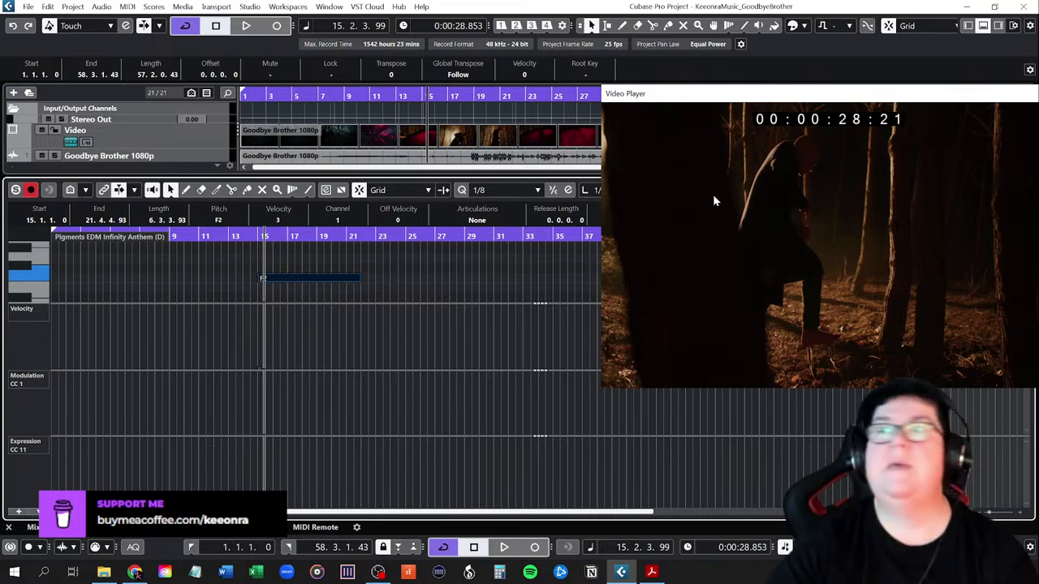
Close the Key Editor, play the scene against the video from bar 12 to bar 34 and place the playhead at bar 35
left_click_drag(799, 95, 450, 91)
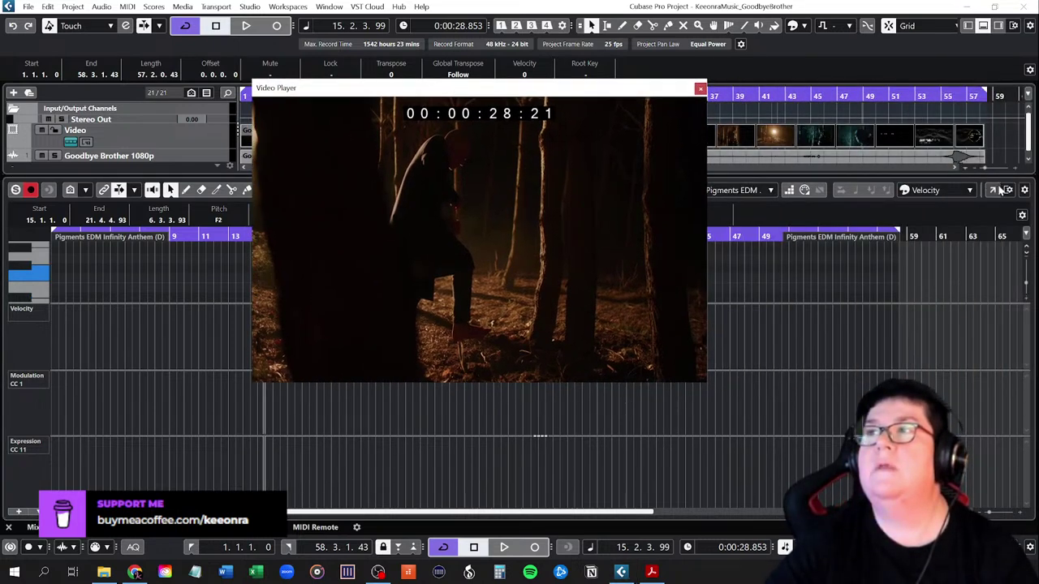
left_click(984, 26)
left_click_drag(474, 121, 306, 52)
left_click(383, 95)
key("space")
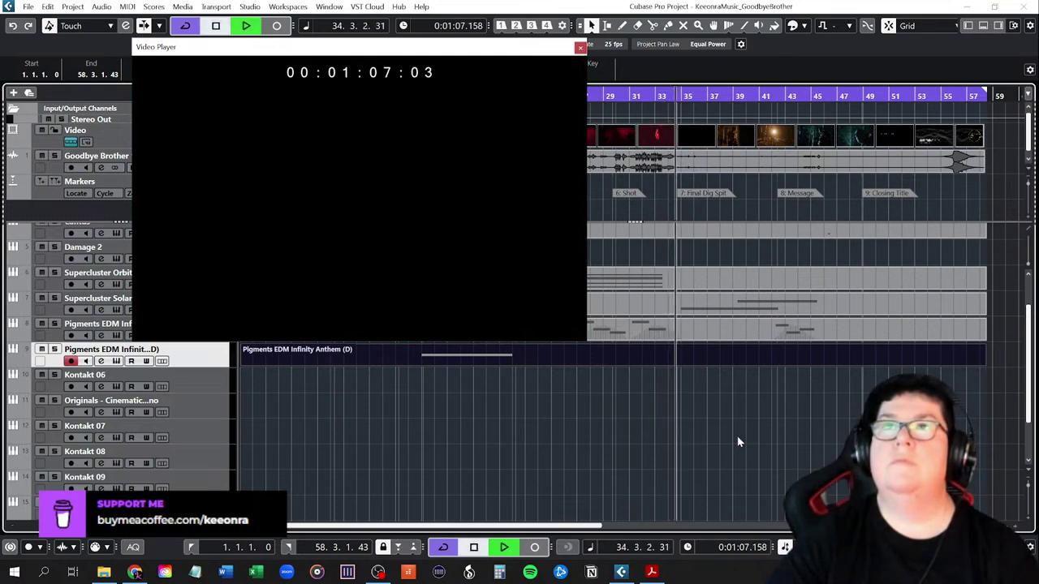
key("space")
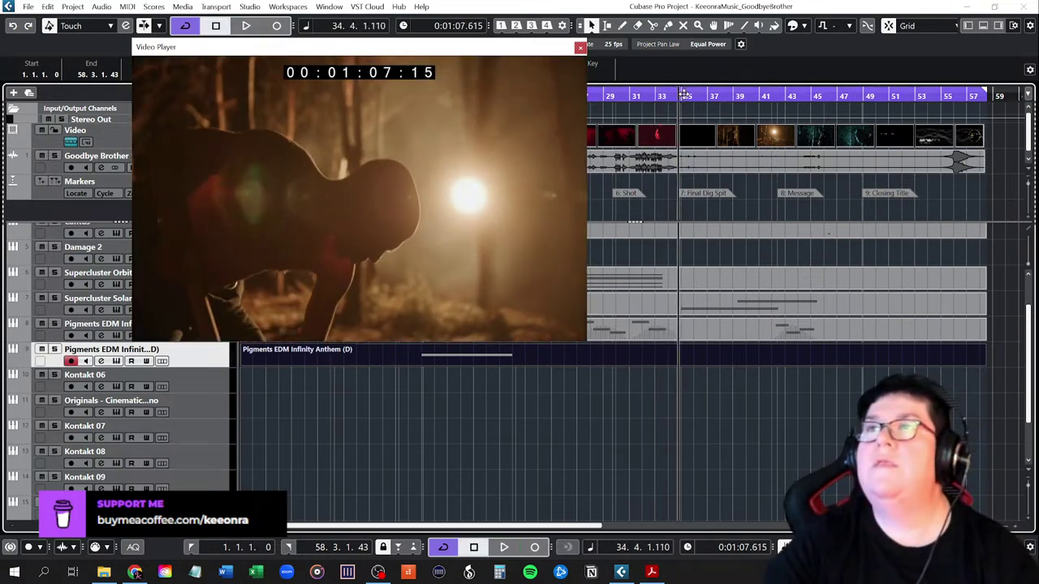
left_click_drag(682, 94, 679, 94)
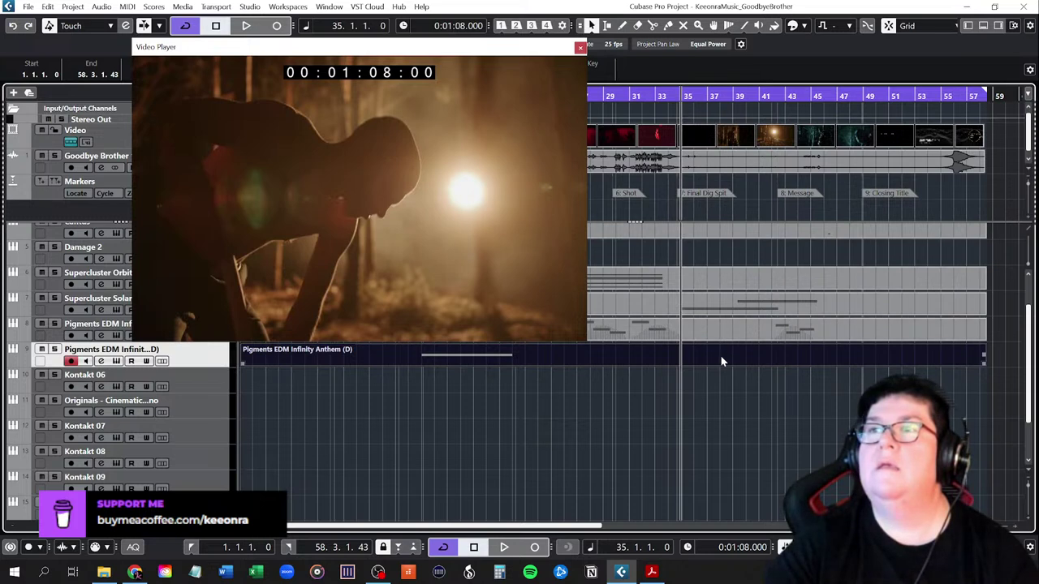
Show the Pigments part in the Key Editor, close the video player and briefly play from bar 35
left_click(981, 27)
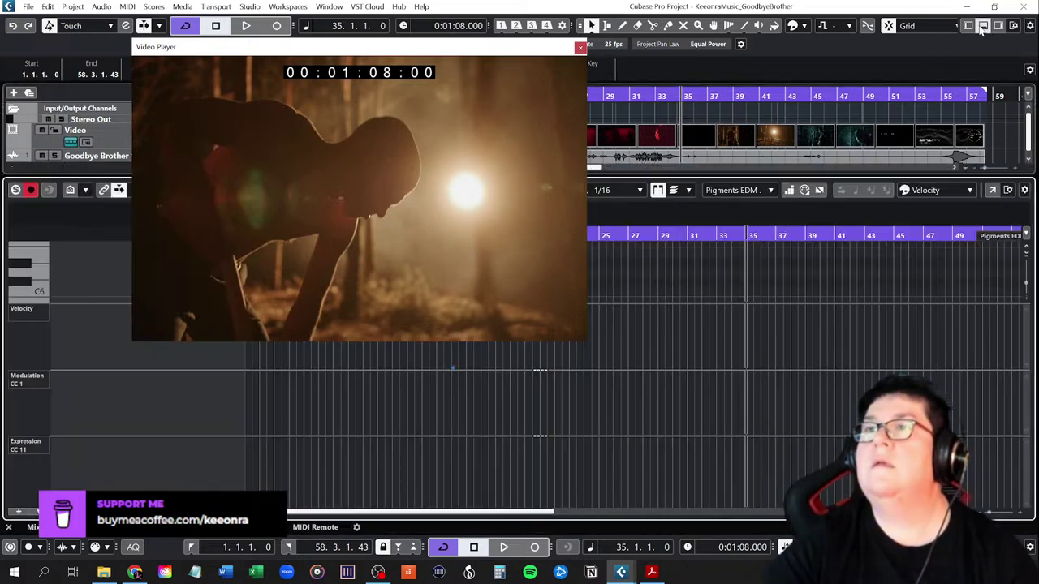
left_click(579, 49)
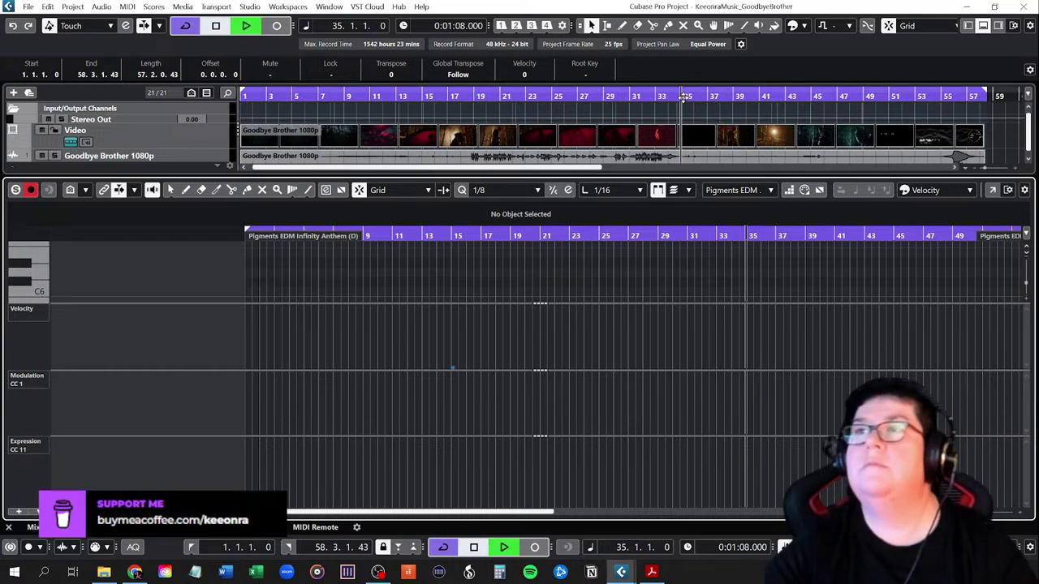
key("space")
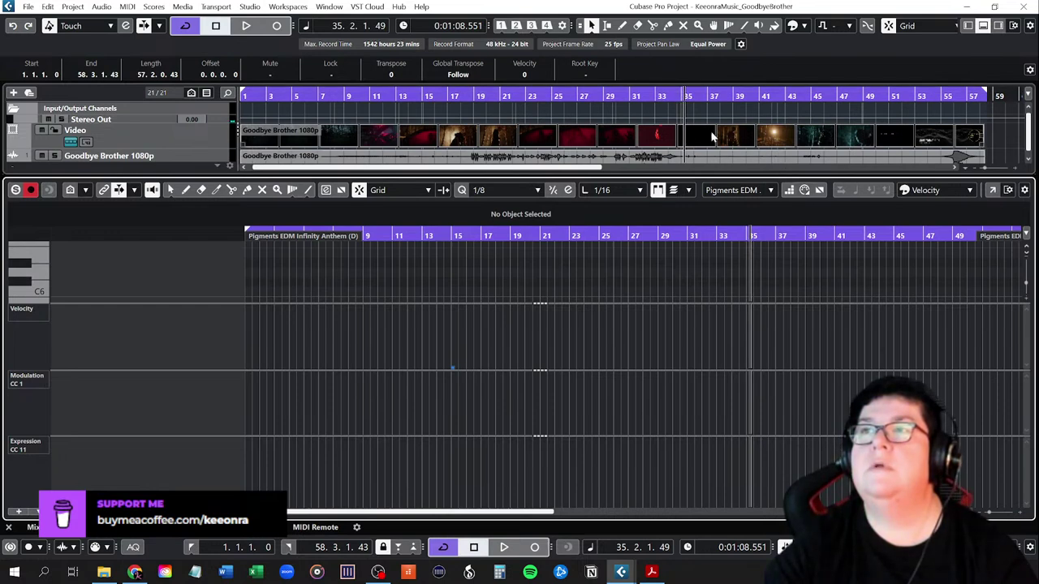
key("space")
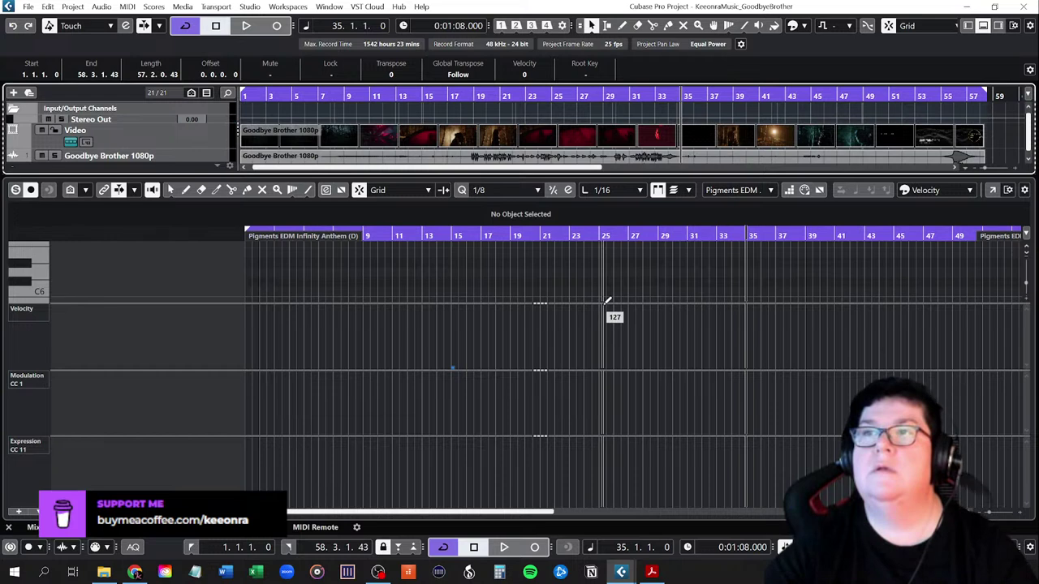
Enlarge the note display by shrinking the Expression, Modulation and Velocity lanes, and bring the F2 note into view
key("g")
key("g")
key("g")
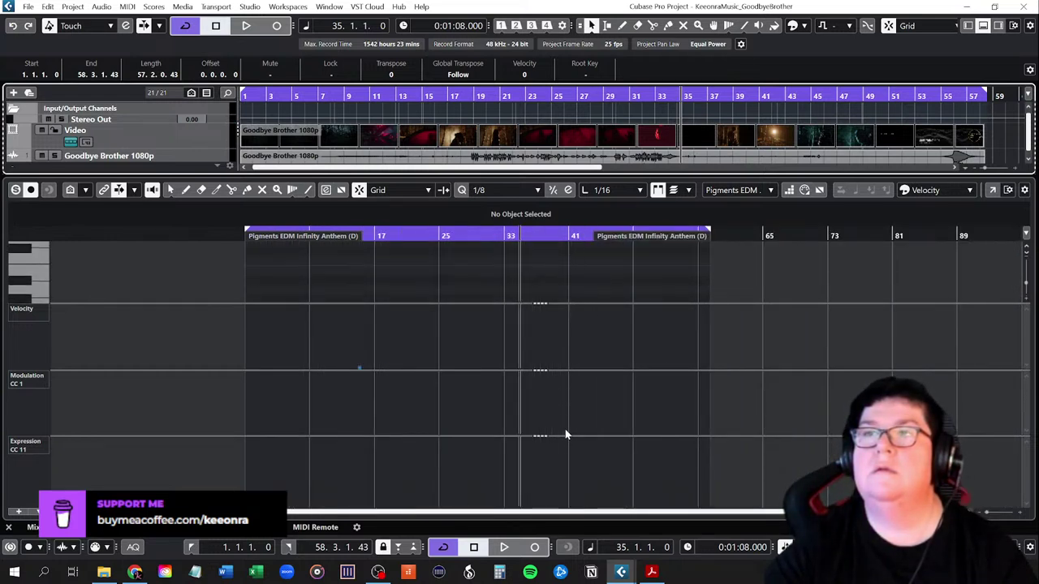
left_click_drag(568, 436, 566, 501)
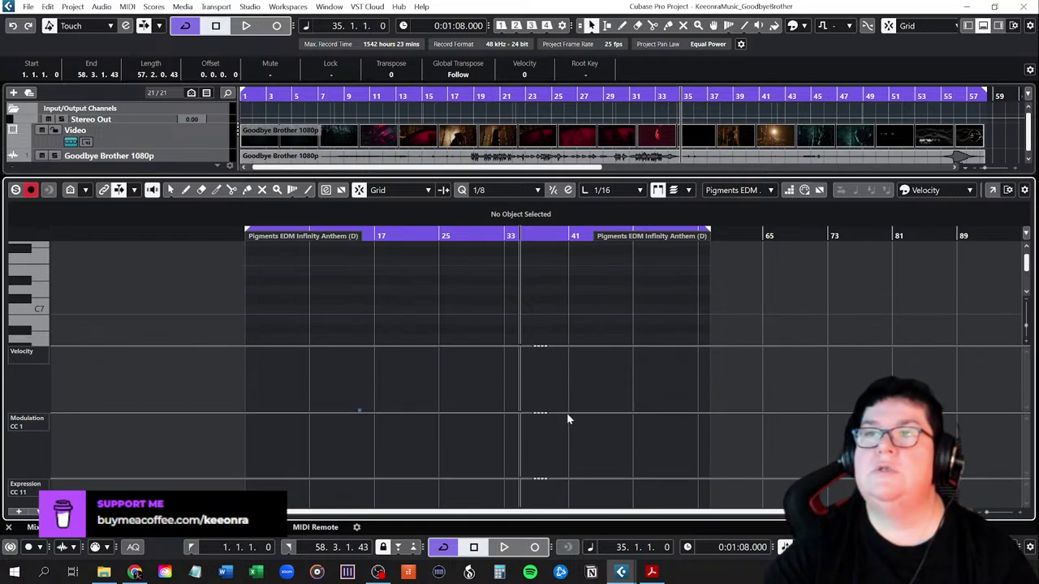
left_click_drag(568, 414, 563, 452)
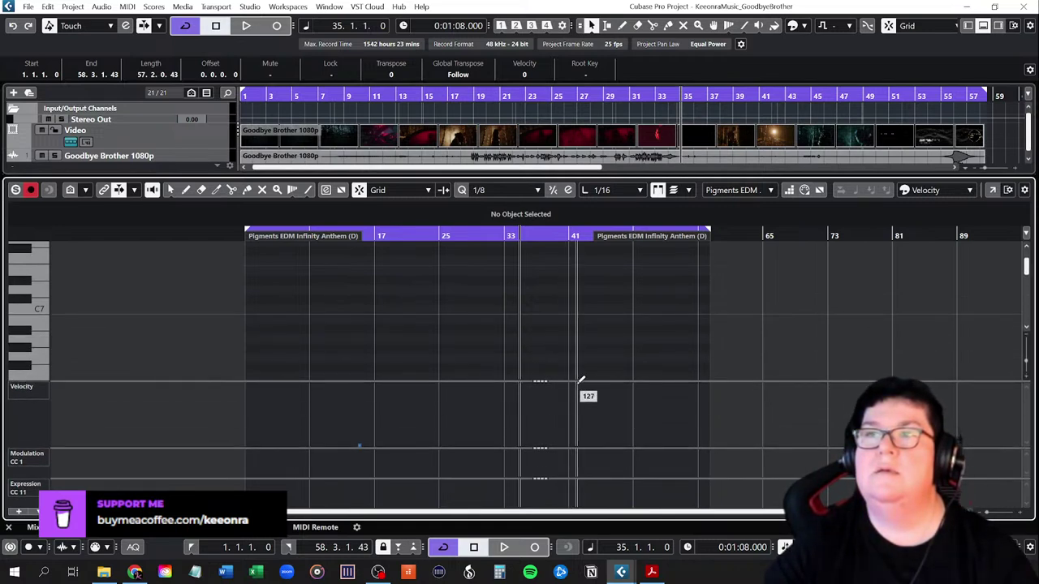
left_click_drag(577, 380, 574, 418)
scroll(465, 322, "down", 5)
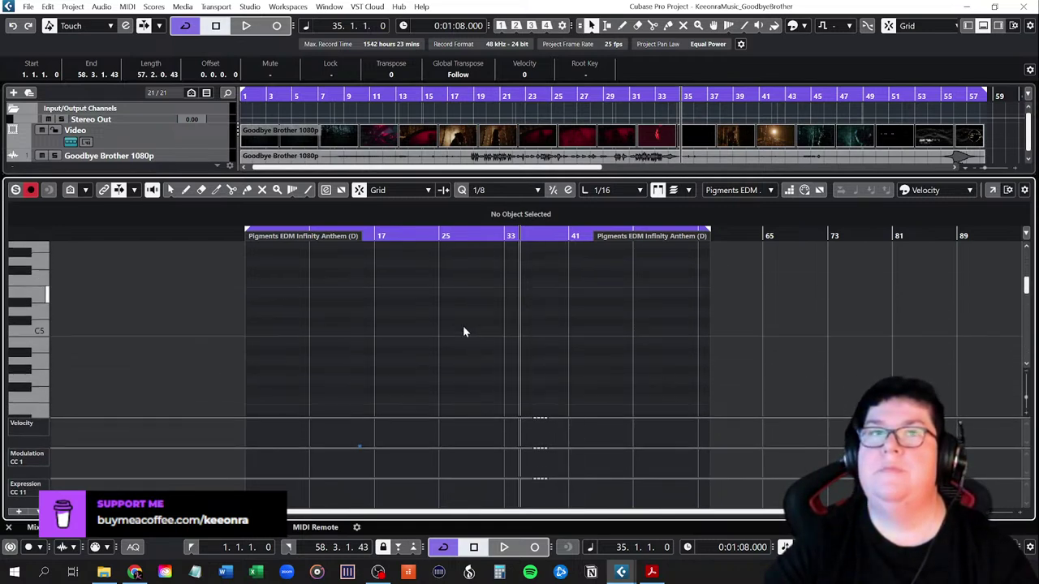
scroll(445, 349, "down", 3)
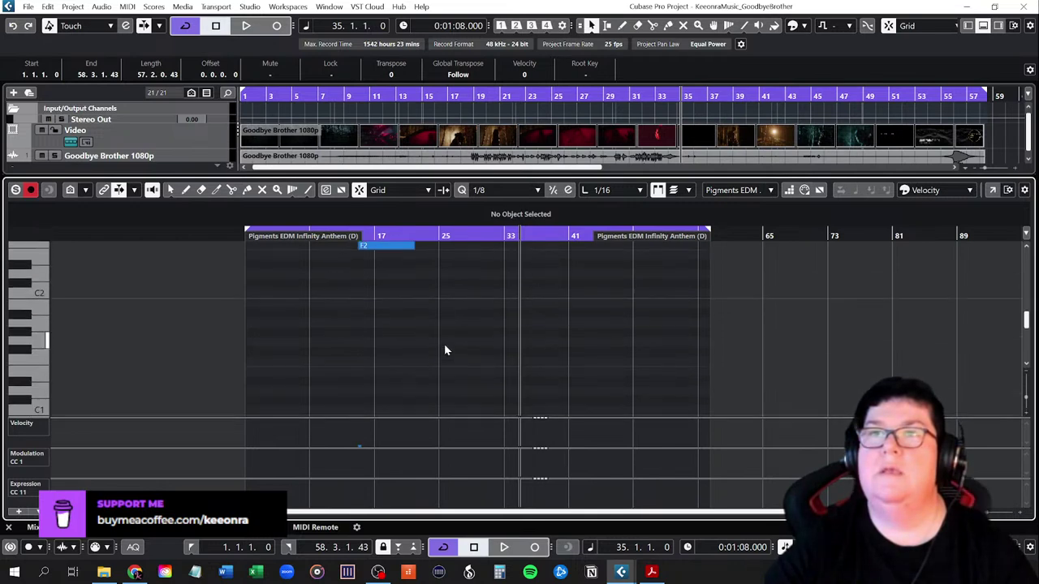
Draw a second F2 note from 35.2.1 to 40.4.1 and set its velocity to 12
right_click(521, 352)
left_click(538, 352)
left_click(525, 351)
left_click_drag(526, 348, 568, 350)
scroll(532, 386, "down", 3)
left_click_drag(537, 415, 529, 436)
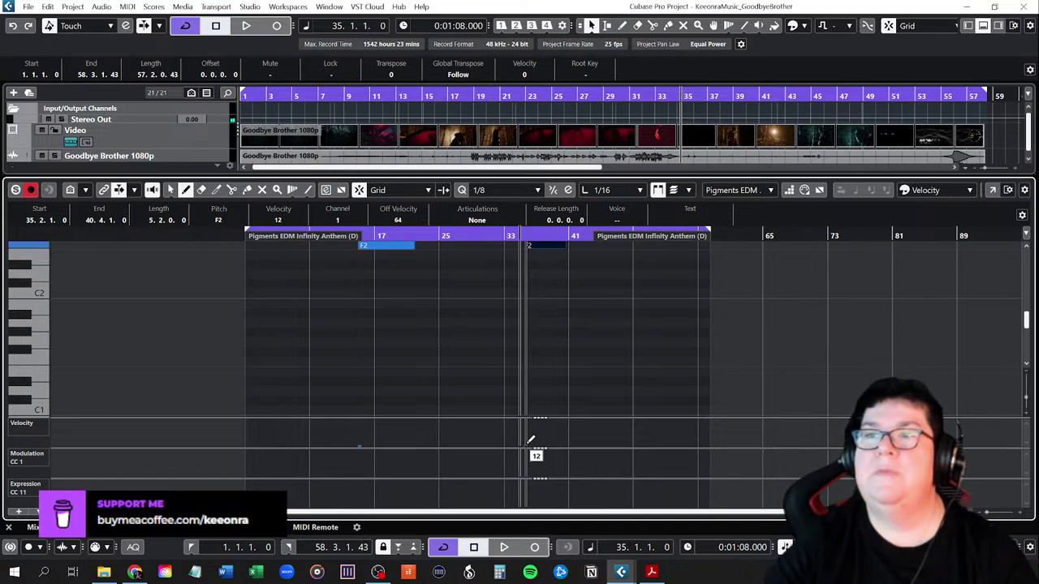
scroll(576, 369, "up", 3)
scroll(579, 369, "down", 1)
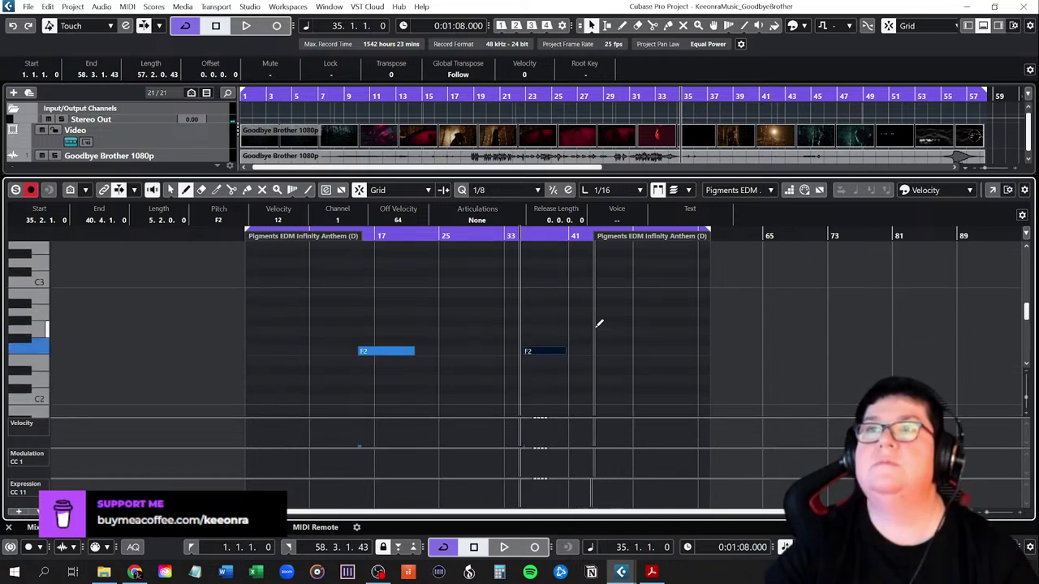
Reopen the video player and play from about bar 33 to check the second F2 note against the scene change
key("F8")
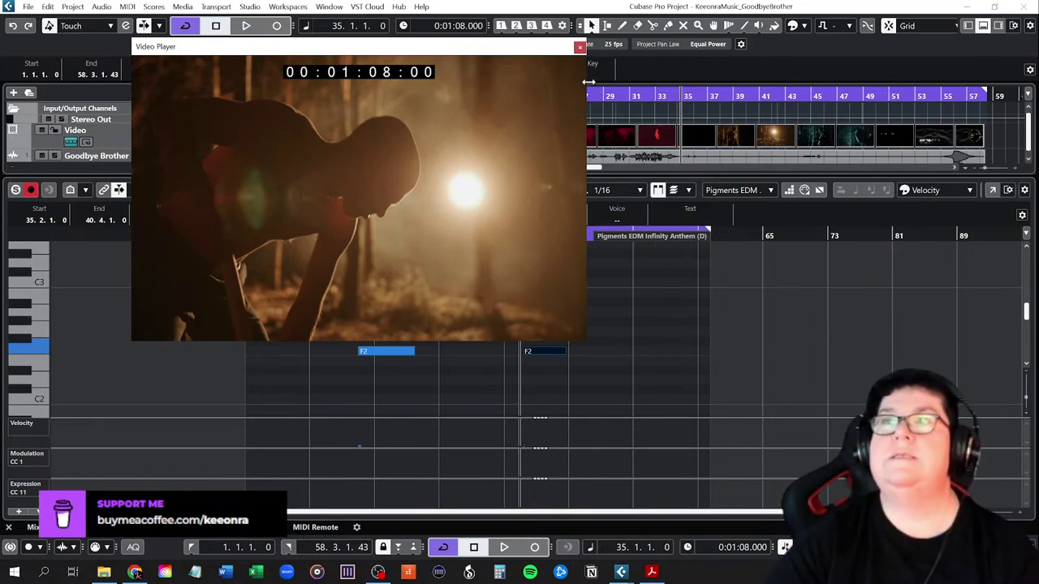
left_click_drag(528, 60, 854, 232)
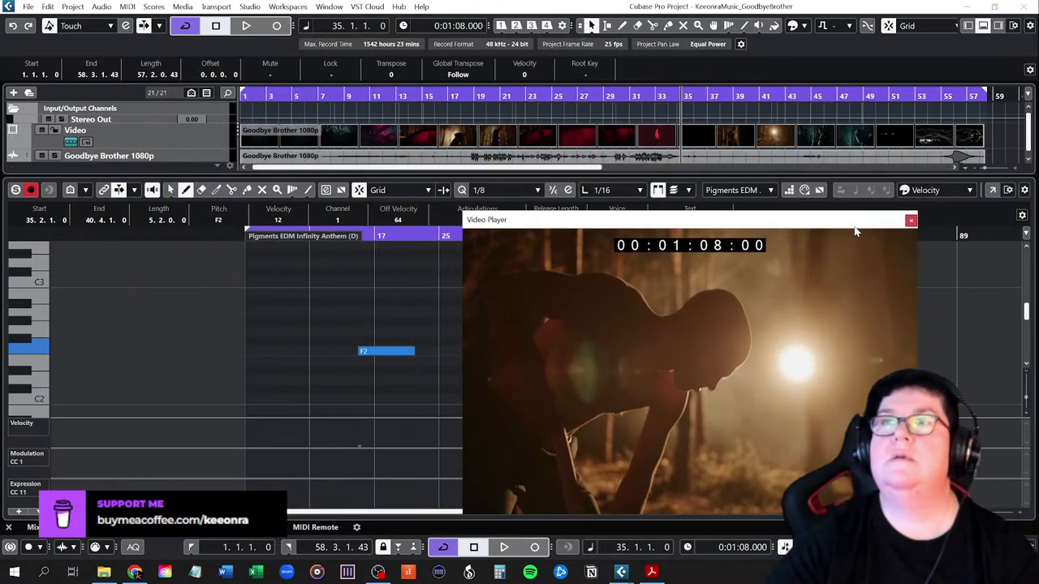
left_click(654, 94)
left_click_drag(719, 231, 451, 125)
key("space")
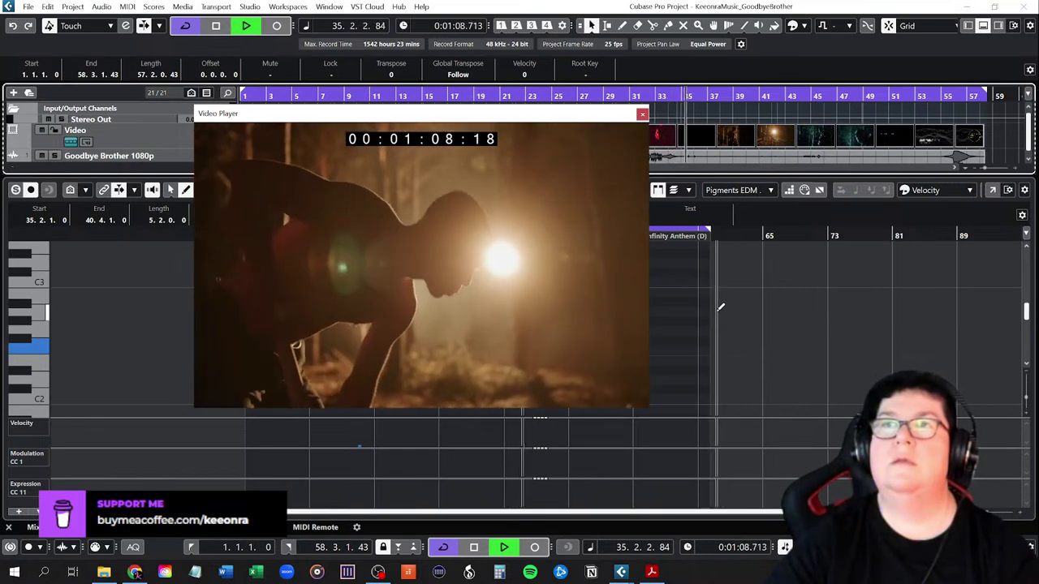
key("space")
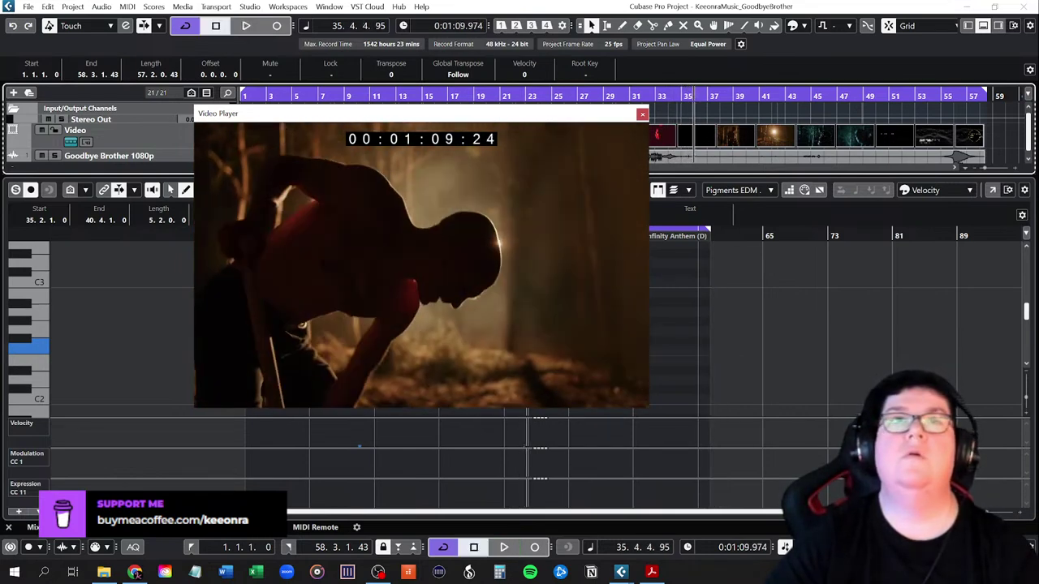
Move the video player off the second F2 note and place the playhead at 35.1.1
left_click(456, 232)
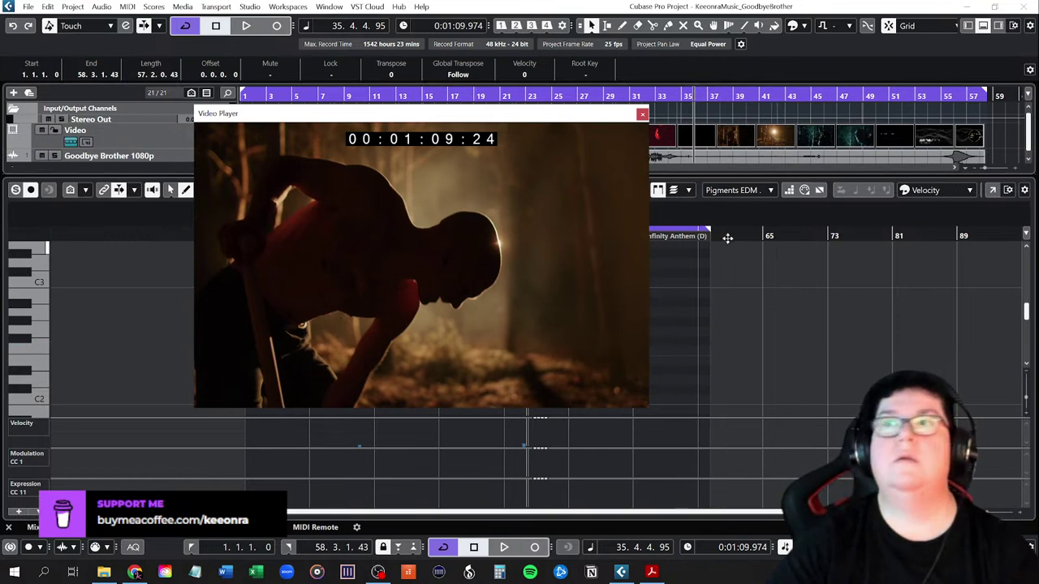
left_click_drag(559, 121, 362, 284)
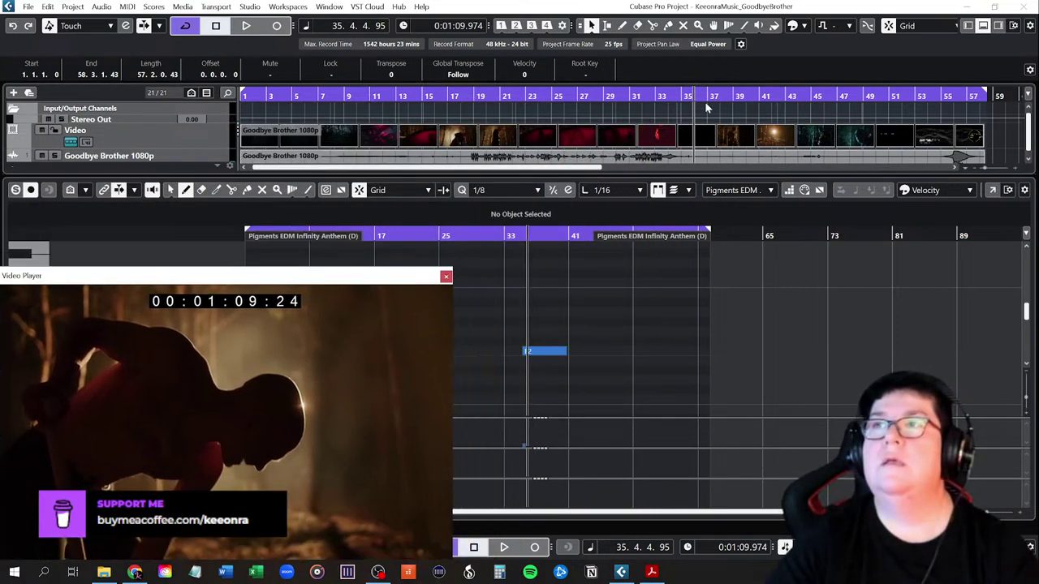
mouse_move(692, 96)
left_mouse_down()
mouse_move(676, 96)
mouse_move(684, 96)
left_mouse_up()
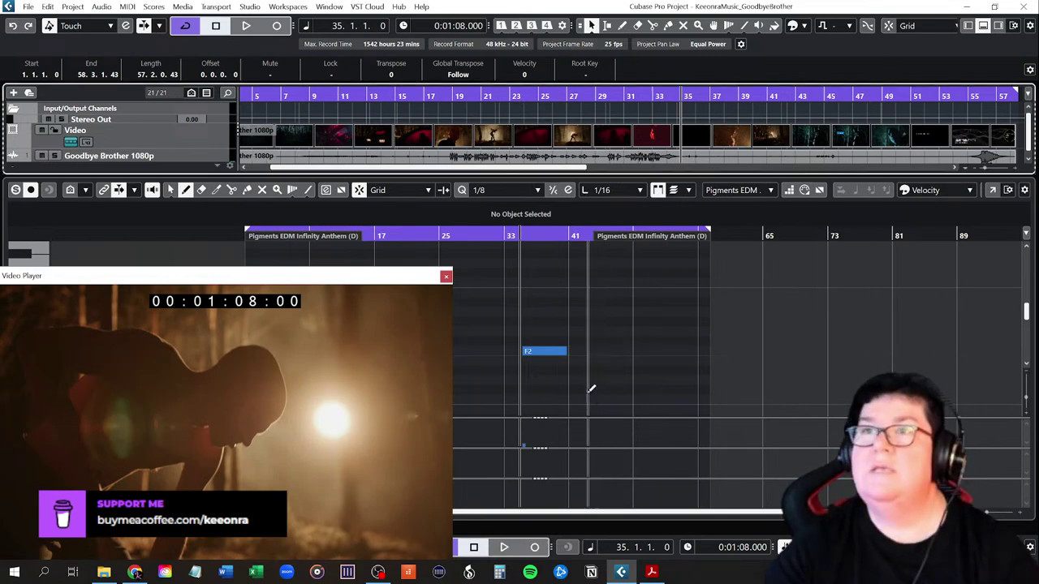
Extend the start of the second F2 note back to 34.4.3 in the Key Editor
scroll(590, 381, "up", 2)
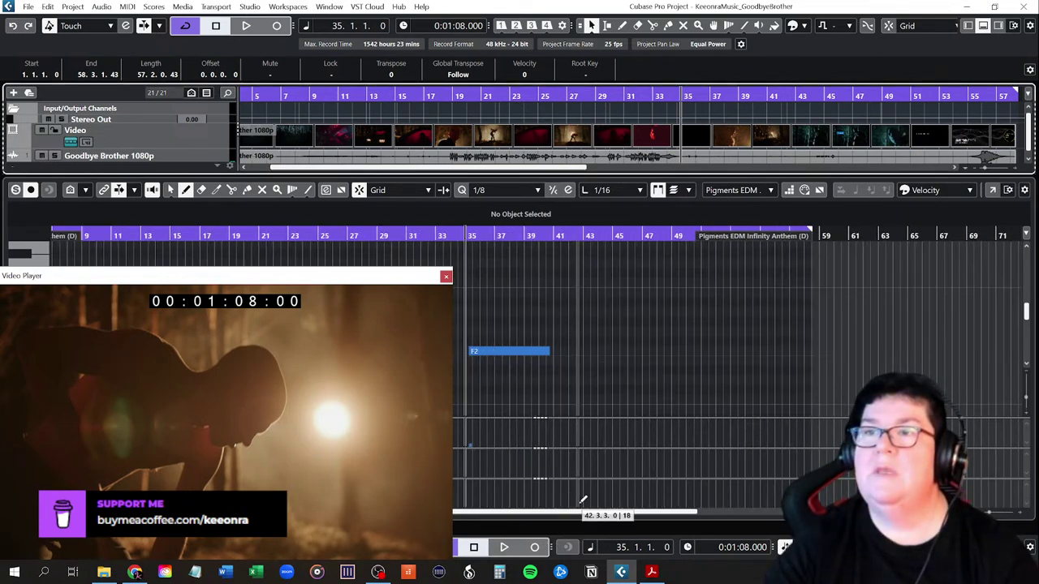
left_click_drag(570, 514, 522, 515)
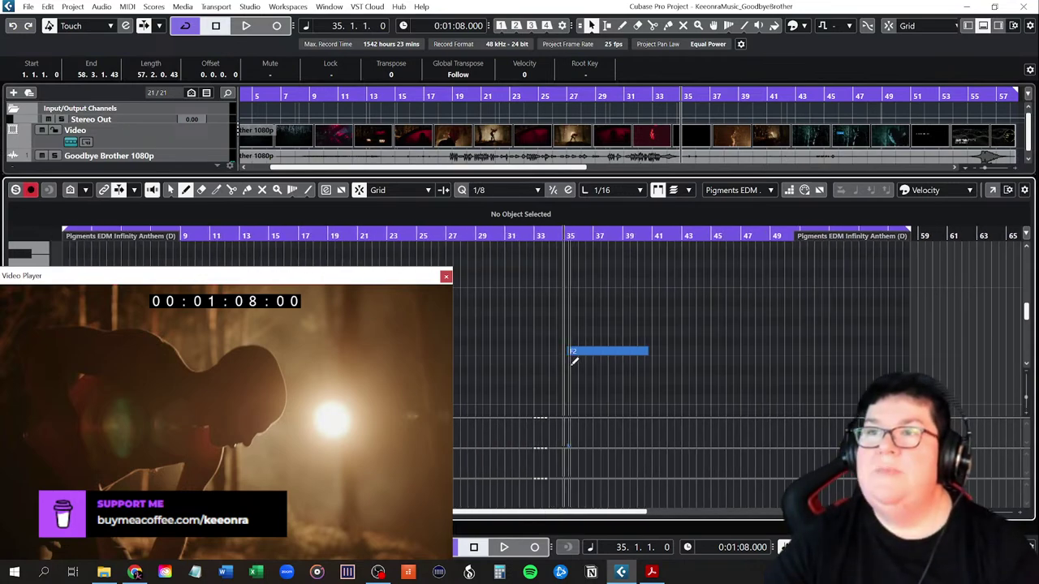
right_click(574, 349)
left_click(574, 351)
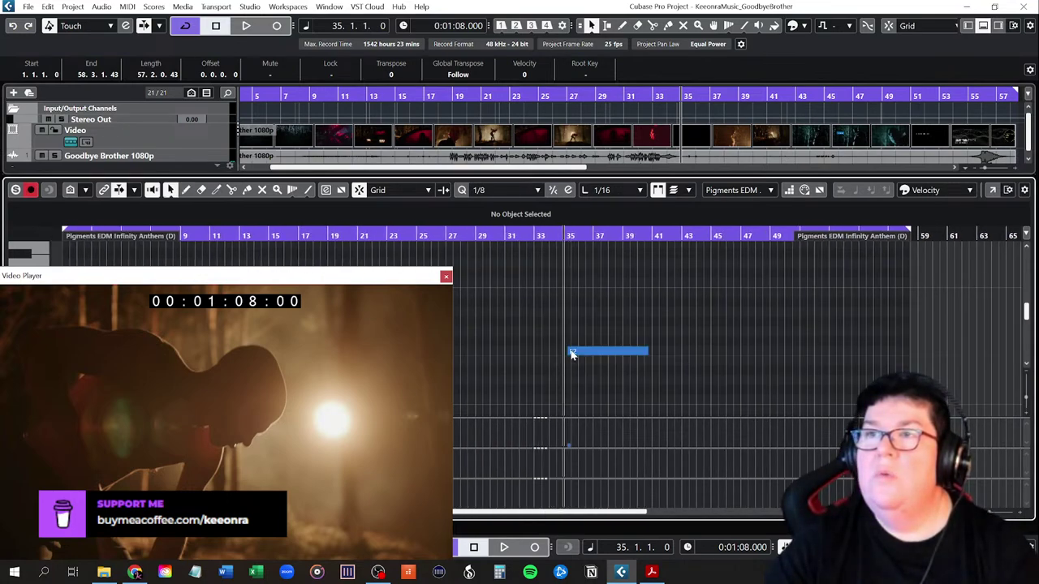
left_click_drag(571, 351, 568, 351)
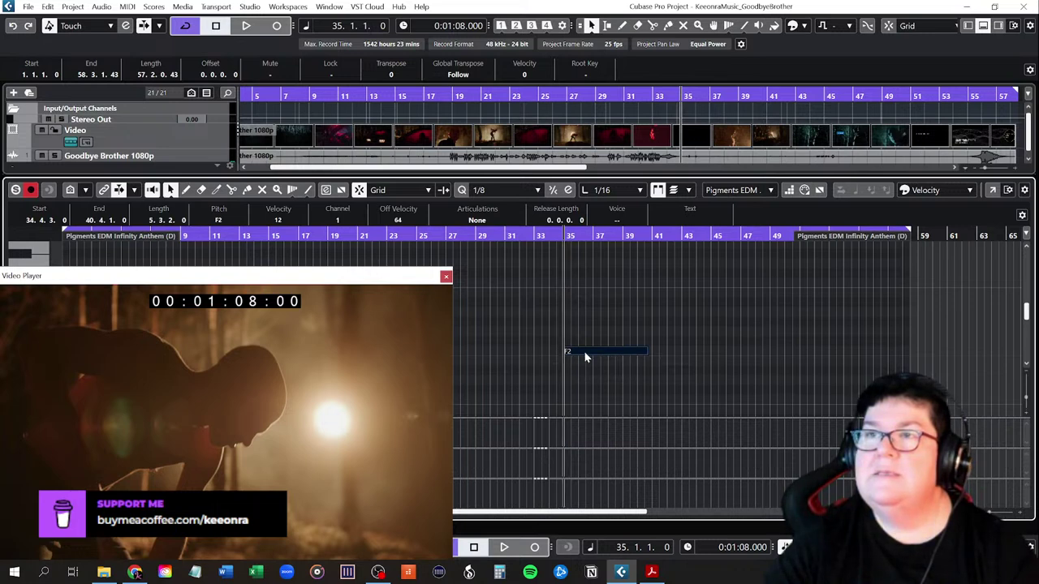
Play from bar 34 to check the F2 note's start against the video, moving the video player off the keyboard's lower area
left_click(551, 234)
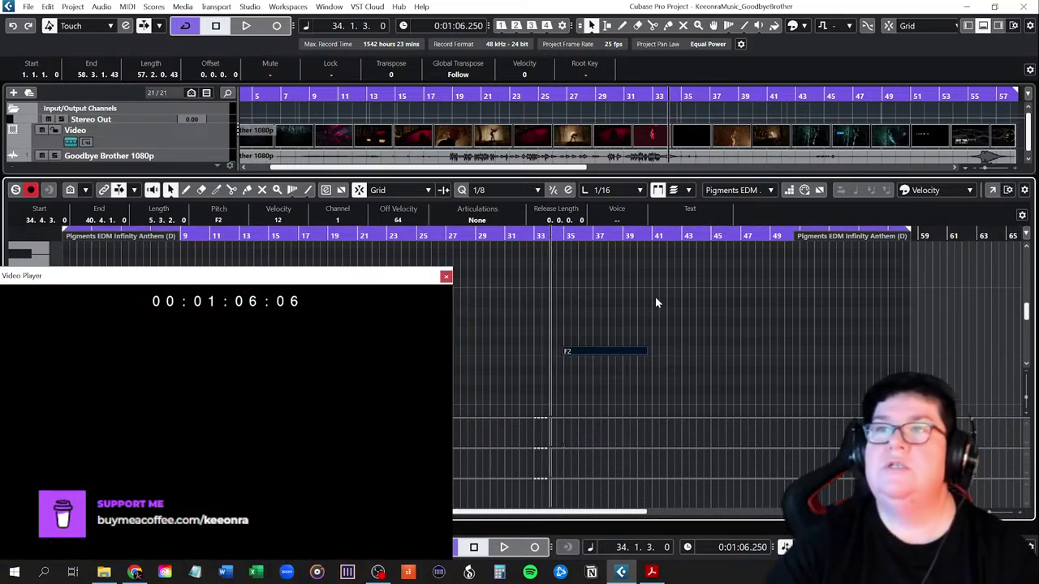
key("space")
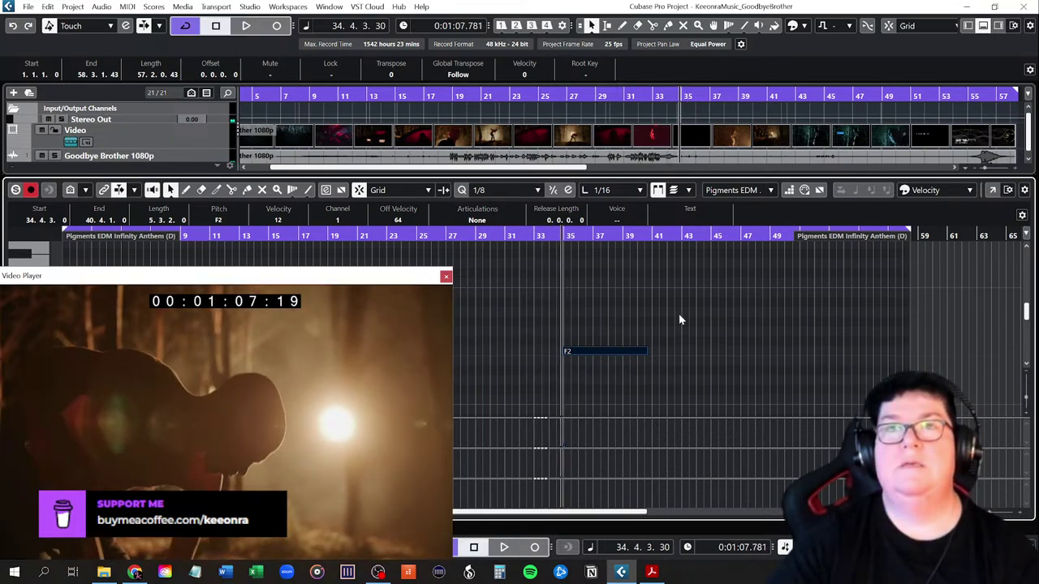
left_click_drag(344, 284, 441, 170)
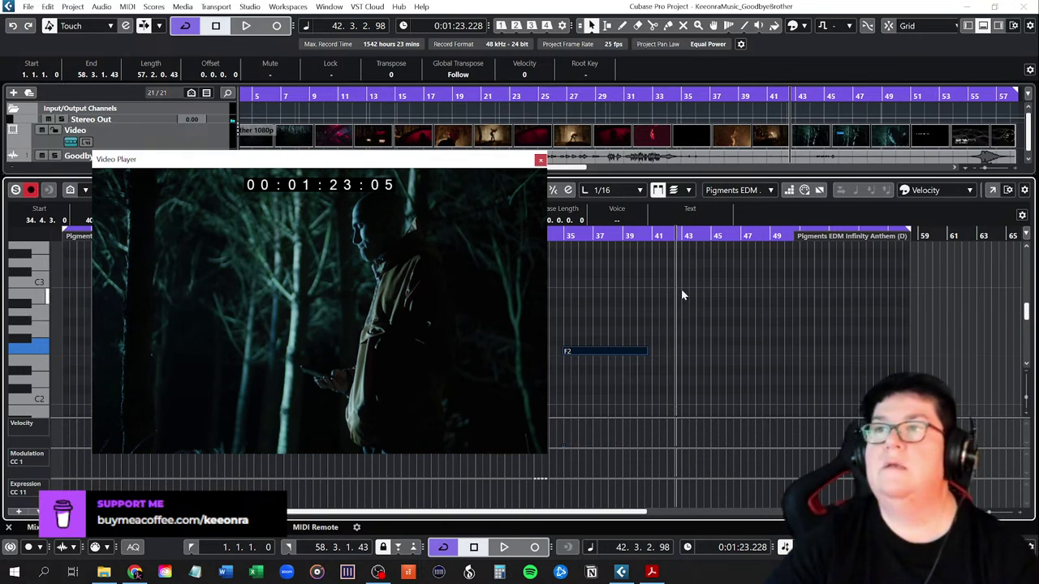
Extend the end of the second F2 note to 42.1.4, playing the passage from 34.2.1 to judge it against the scene change
left_click_drag(648, 351, 665, 353)
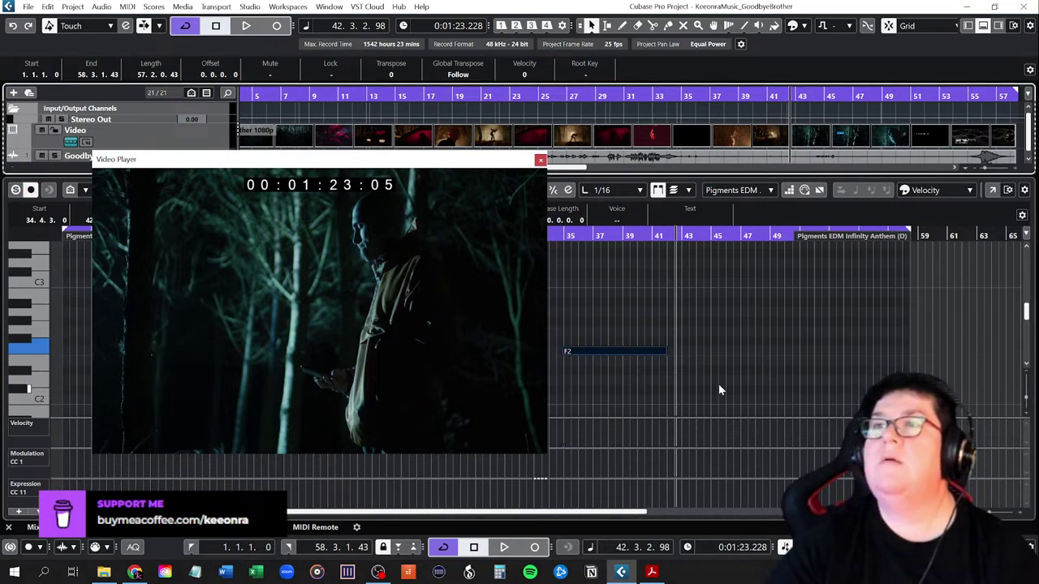
left_click(554, 232)
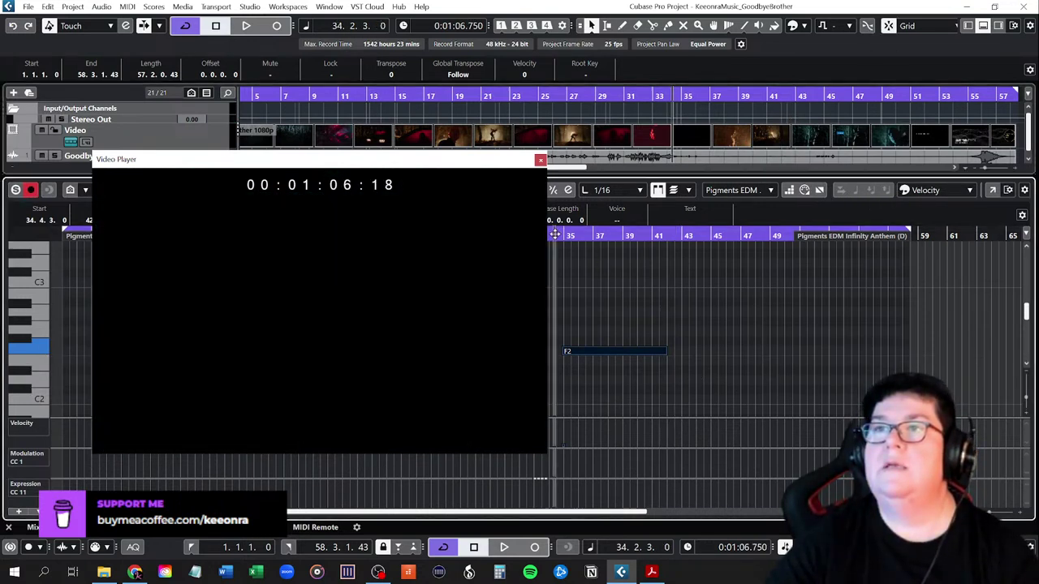
key("space")
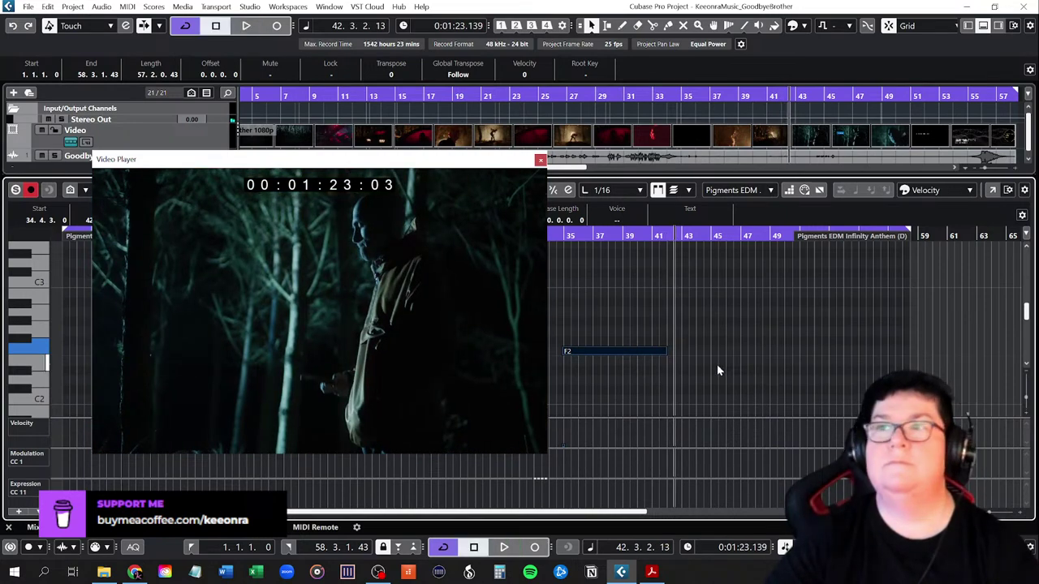
scroll(721, 362, "up", 2, "ctrl")
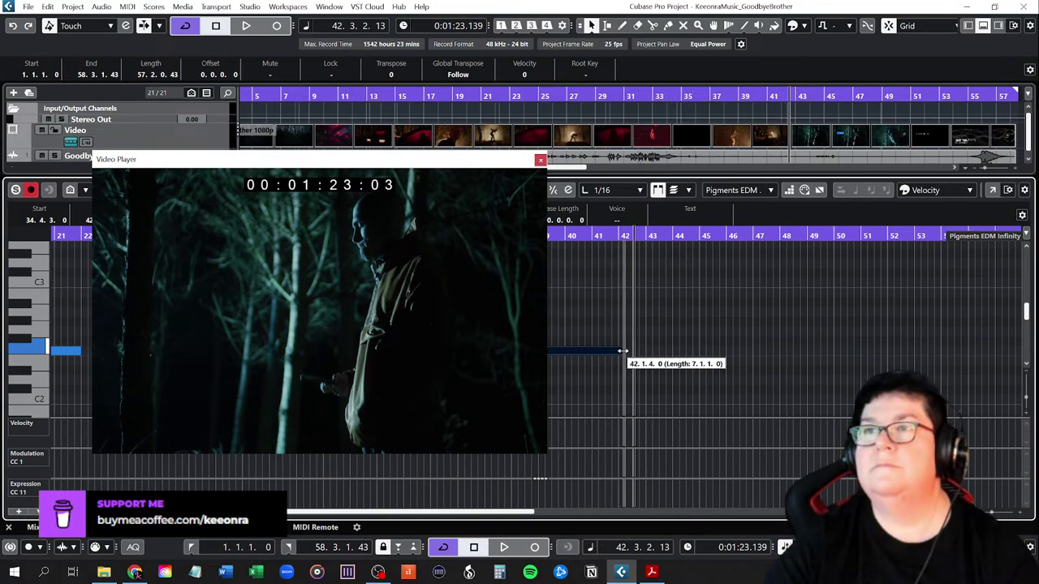
left_click_drag(624, 352, 623, 351)
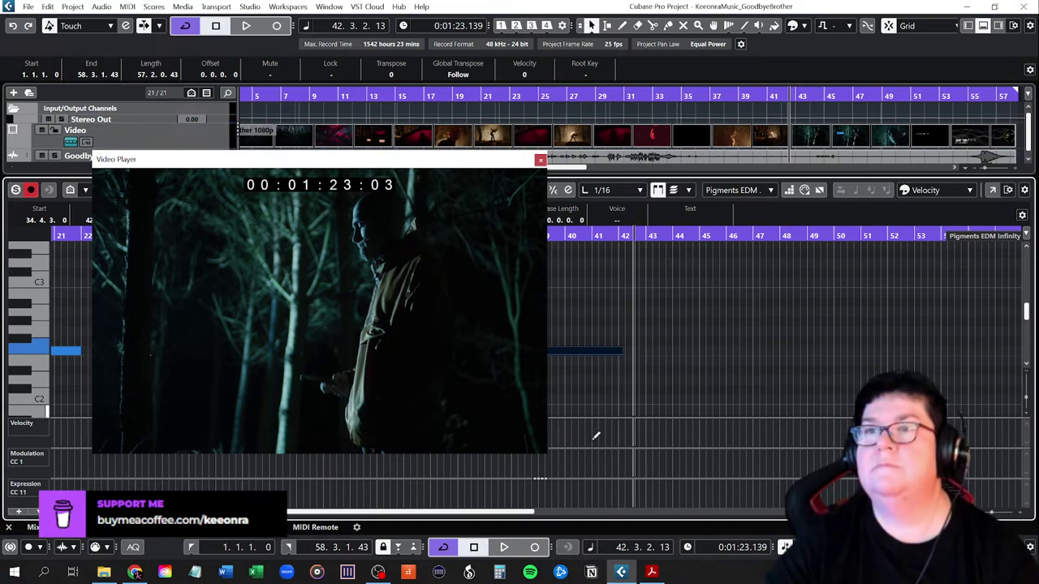
Play from about bar 40 into the message scene to check where the F2 note ends
left_click(576, 235)
key("space")
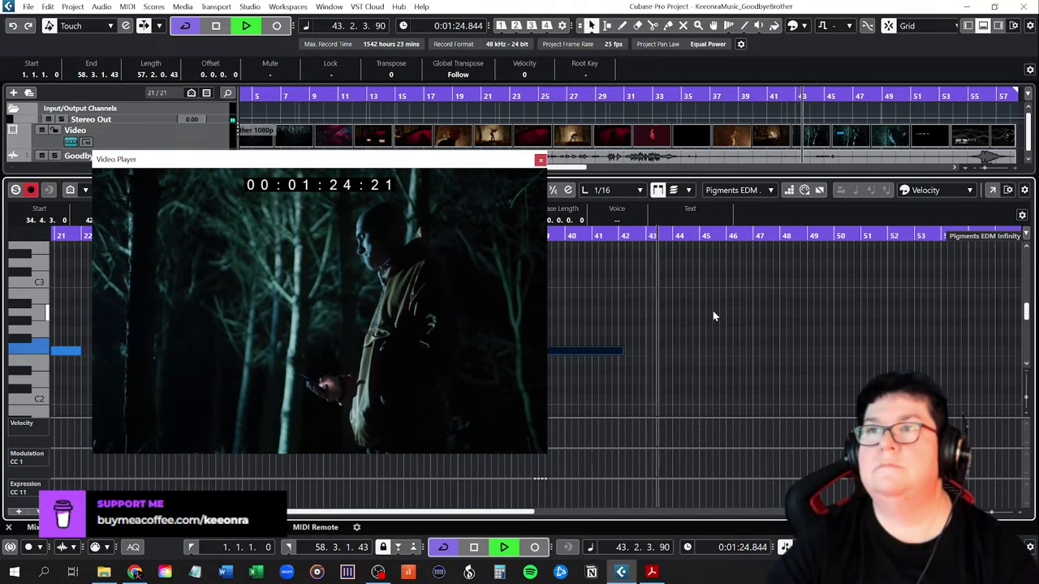
key("space")
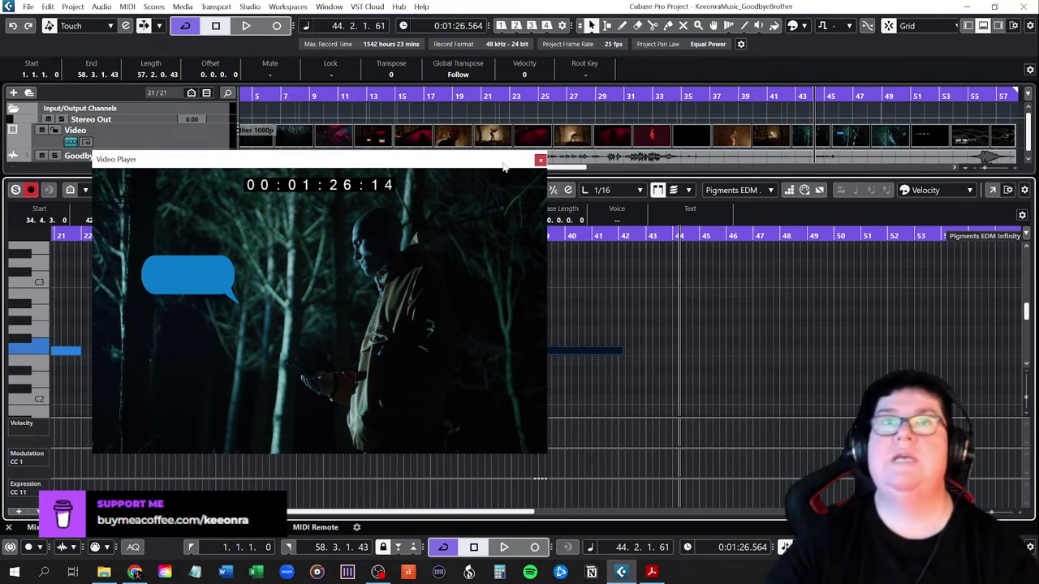
Uncover the start of the second F2 note and move the note to D#2, starting at 35.1.1
left_click_drag(444, 165, 875, 165)
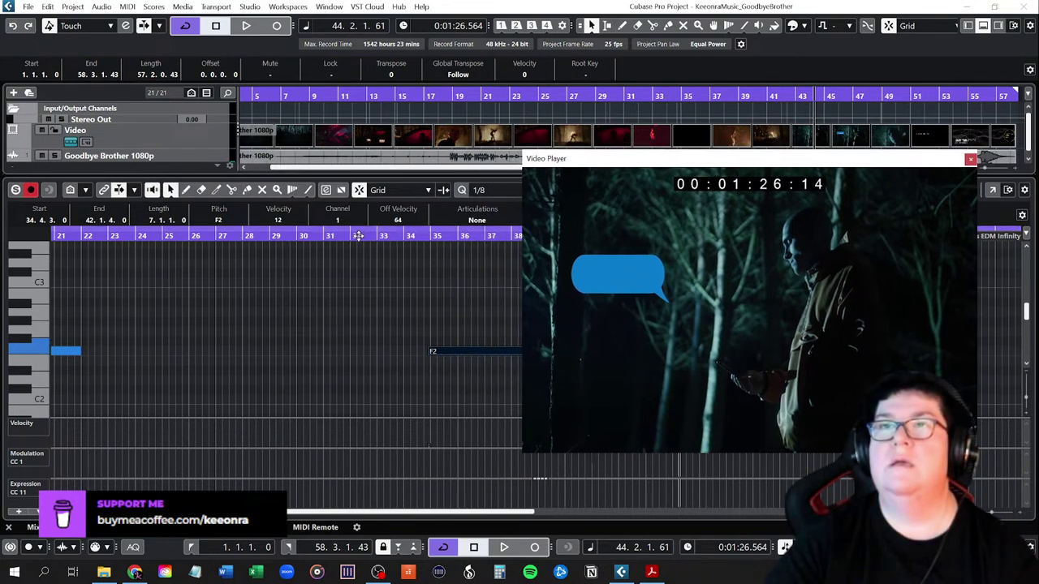
left_click(358, 235)
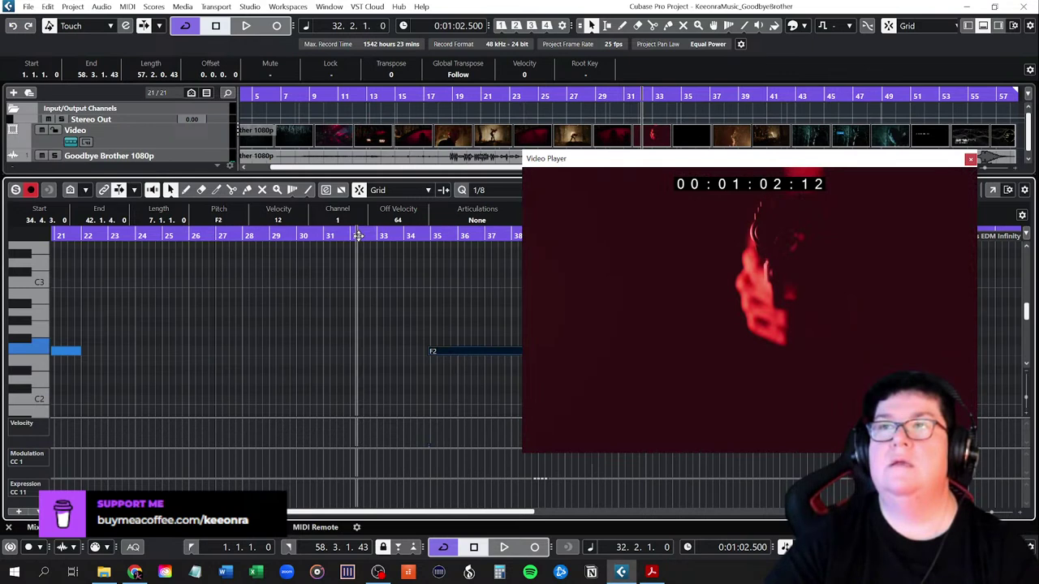
left_click(452, 352)
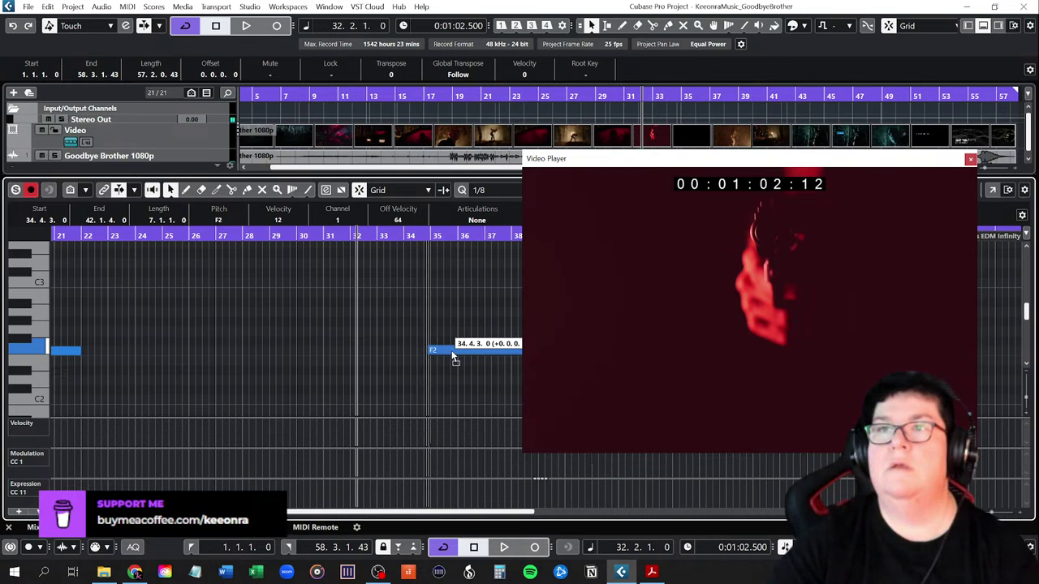
left_click_drag(453, 355, 454, 370)
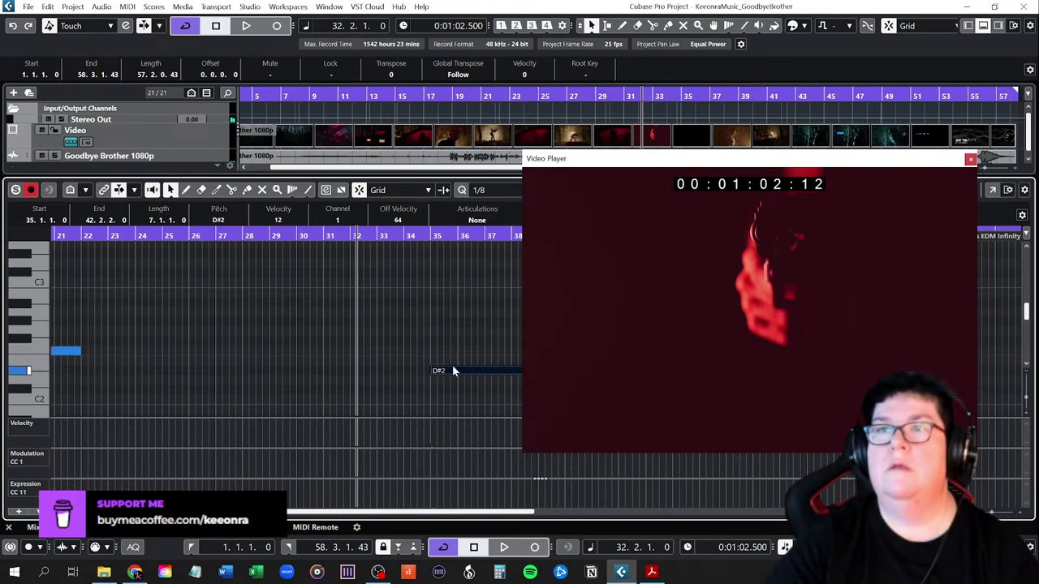
Play from about bar 33 through the closing title to hear the D#2 note, moving the video player off it
left_click(396, 237)
key("space")
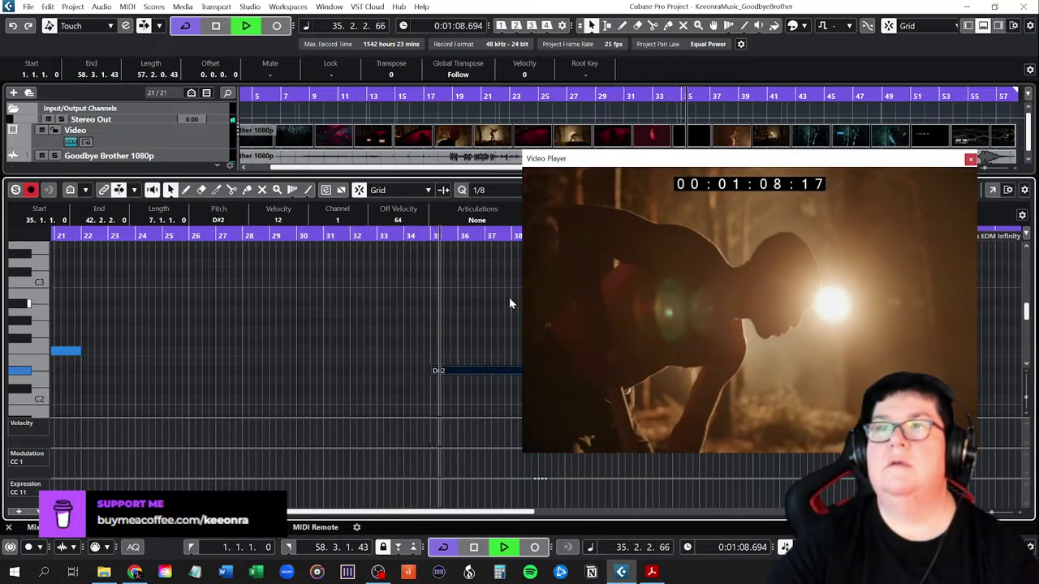
left_click_drag(658, 162, 199, 58)
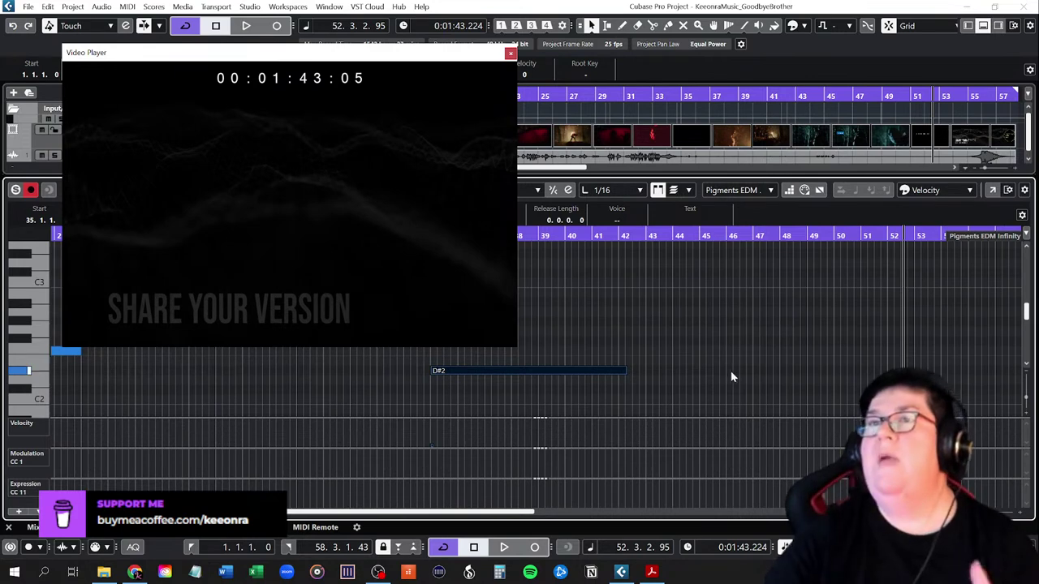
Open the part on the Pigments track directly above the edited one in the Key Editor
left_click(984, 27)
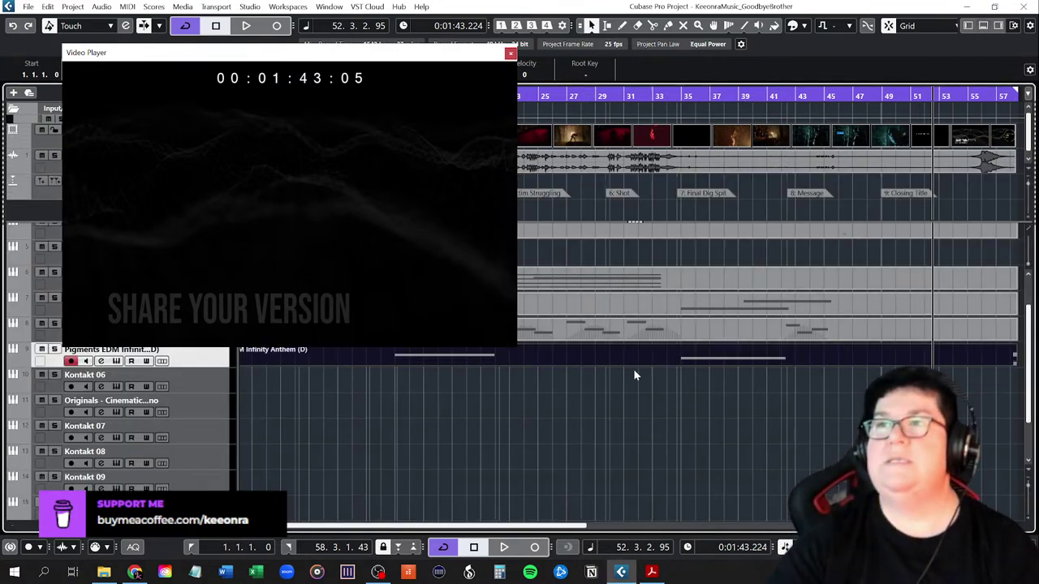
scroll(779, 432, "up", 2)
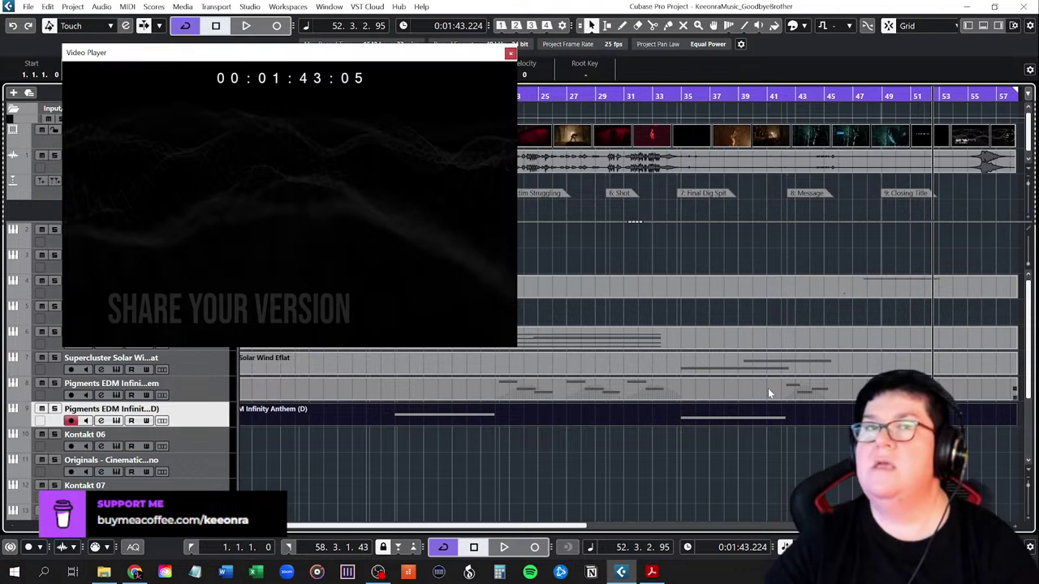
left_click(769, 394)
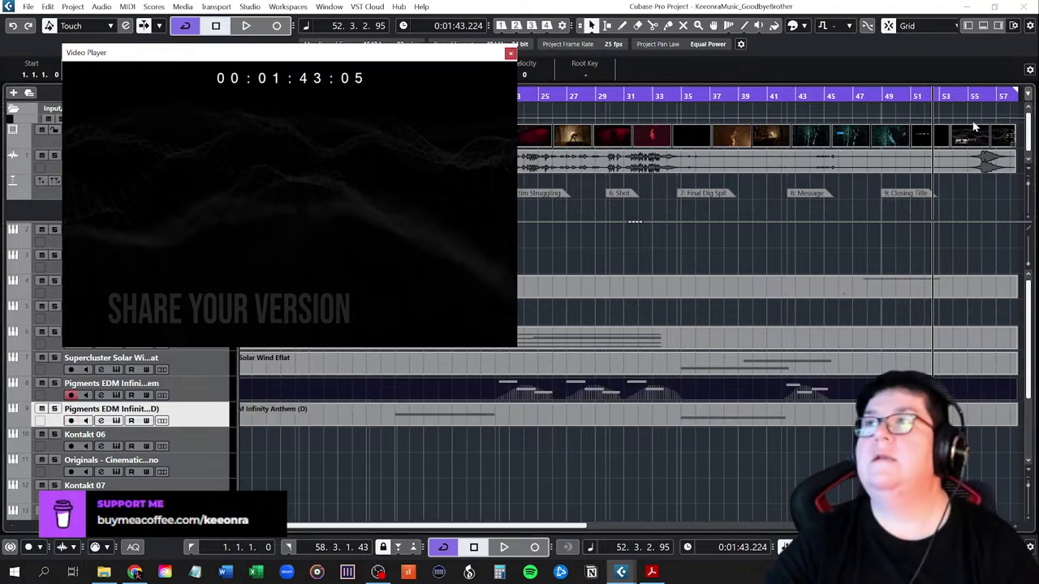
left_click(982, 25)
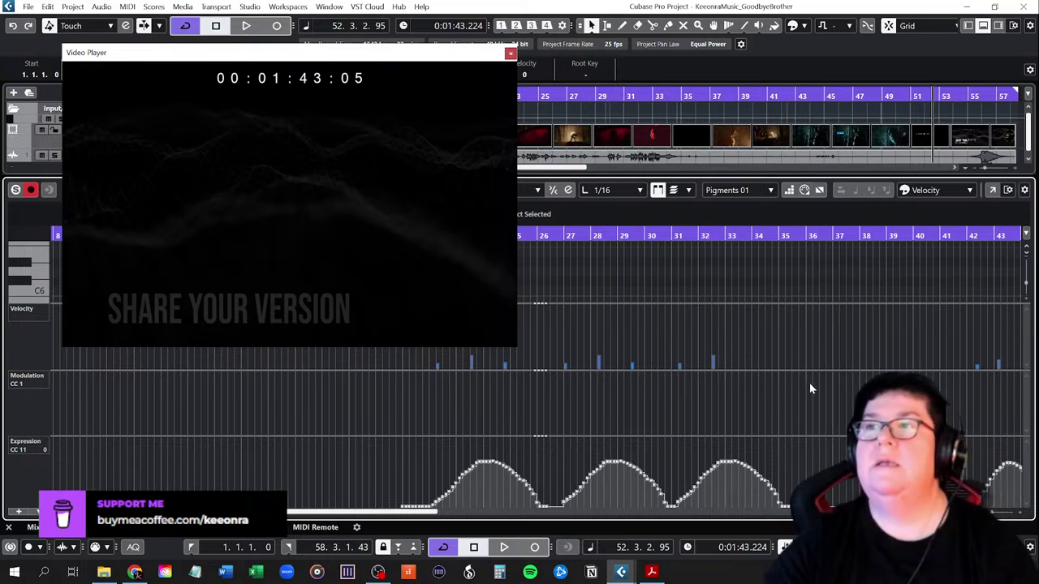
Enlarge the note display by shrinking the Modulation and Velocity lanes
left_click_drag(812, 369, 813, 405)
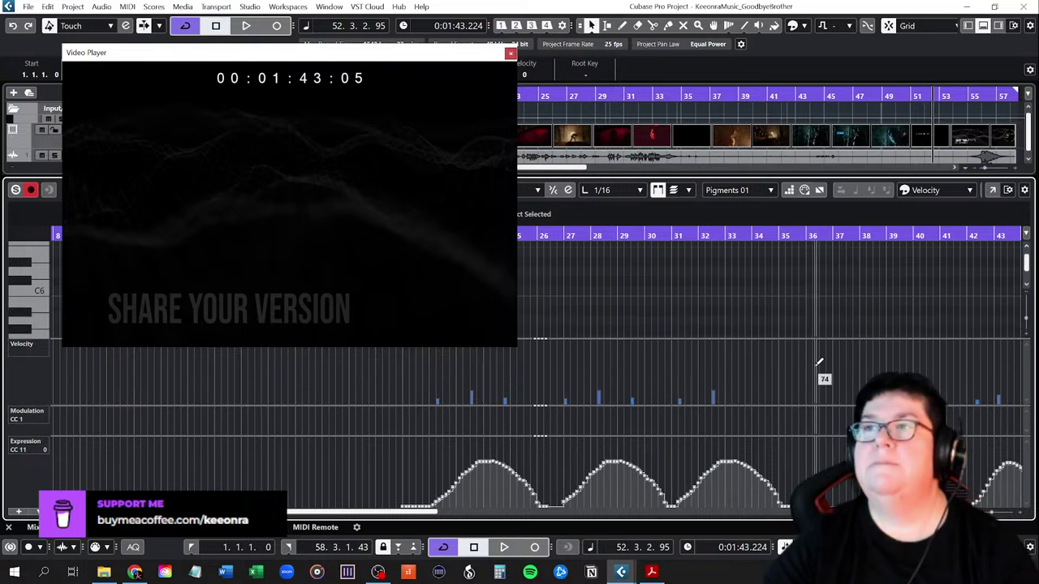
left_click_drag(823, 340, 821, 379)
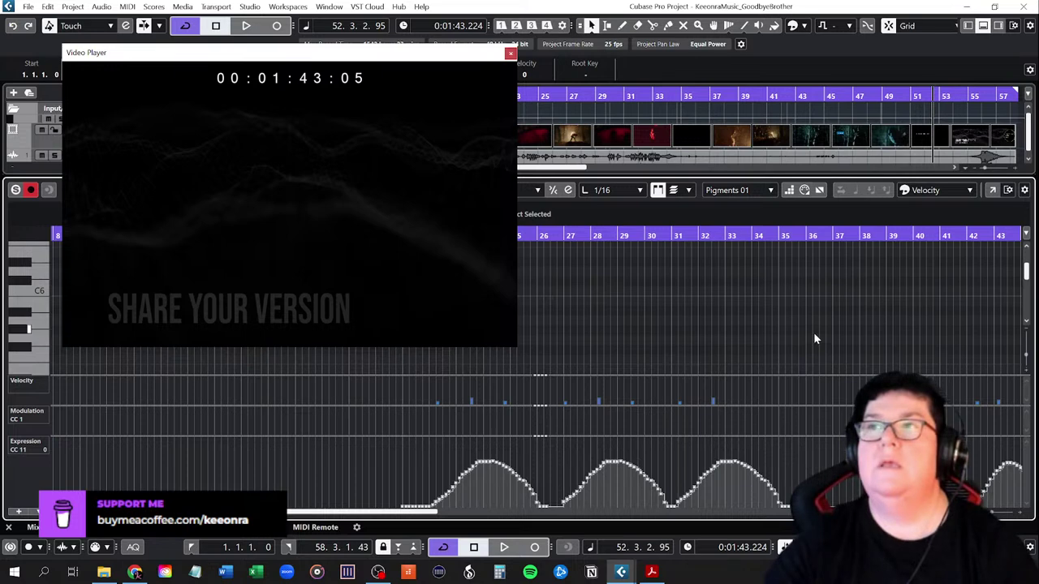
scroll(814, 337, "up", 4)
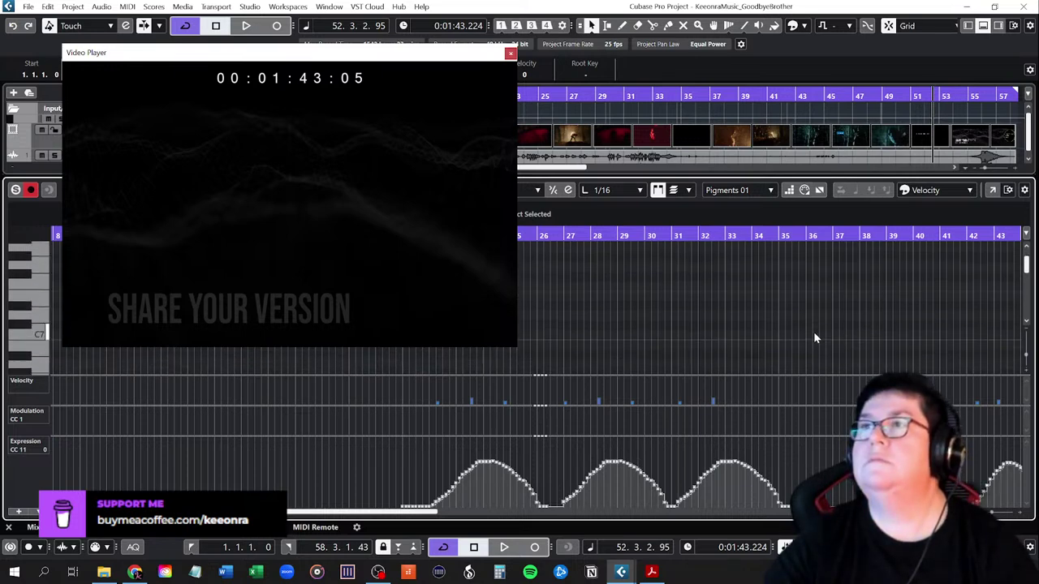
scroll(858, 128, "down", 1)
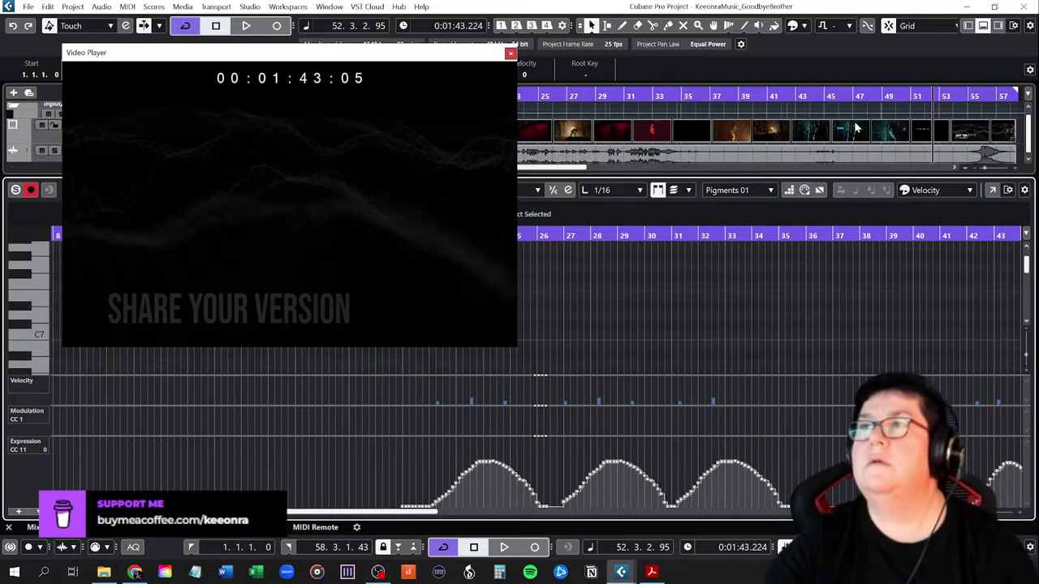
Locate bar 42 in the opened Pigments part and bring its low notes into view, with the video player out of the way
left_click(983, 26)
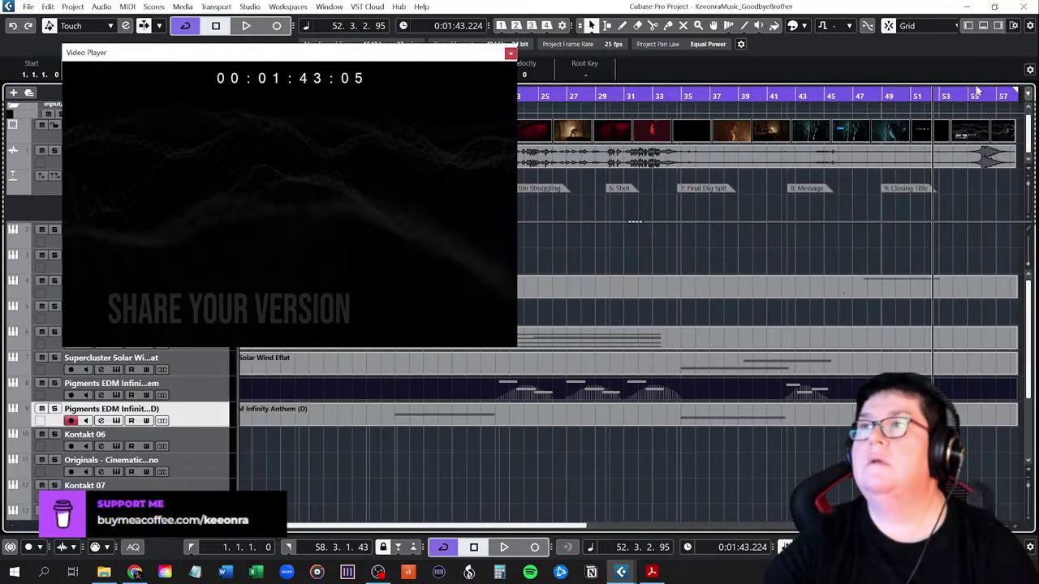
left_click(783, 96)
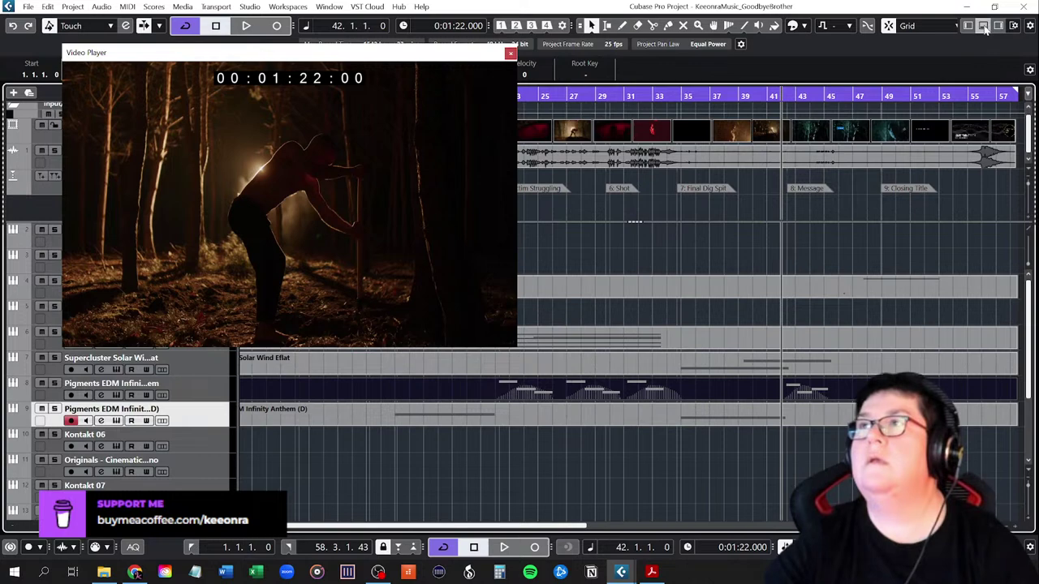
left_click(983, 26)
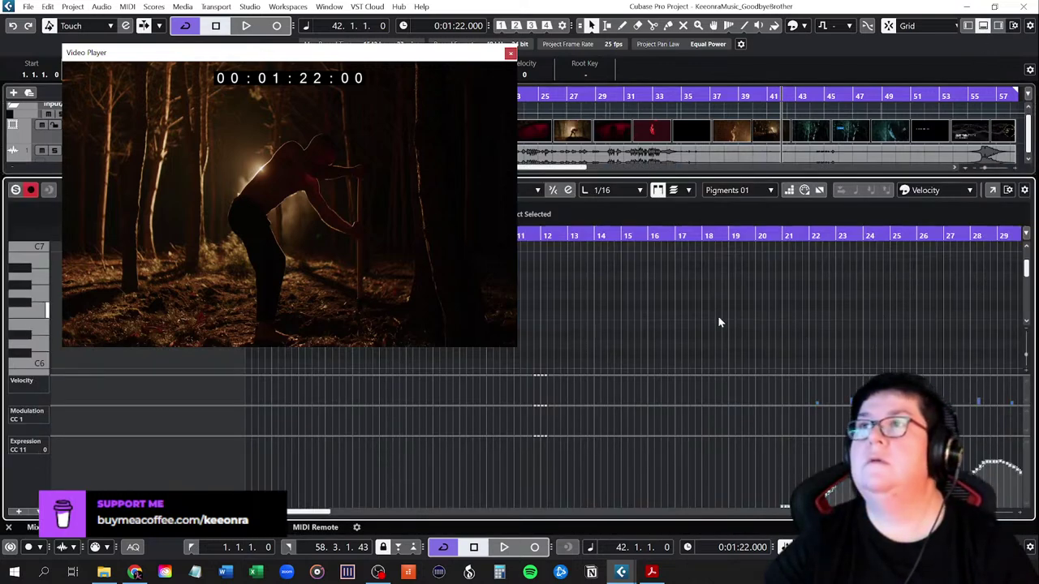
key("space")
key("space")
left_click_drag(384, 104, 866, 137)
scroll(308, 318, "down", 15)
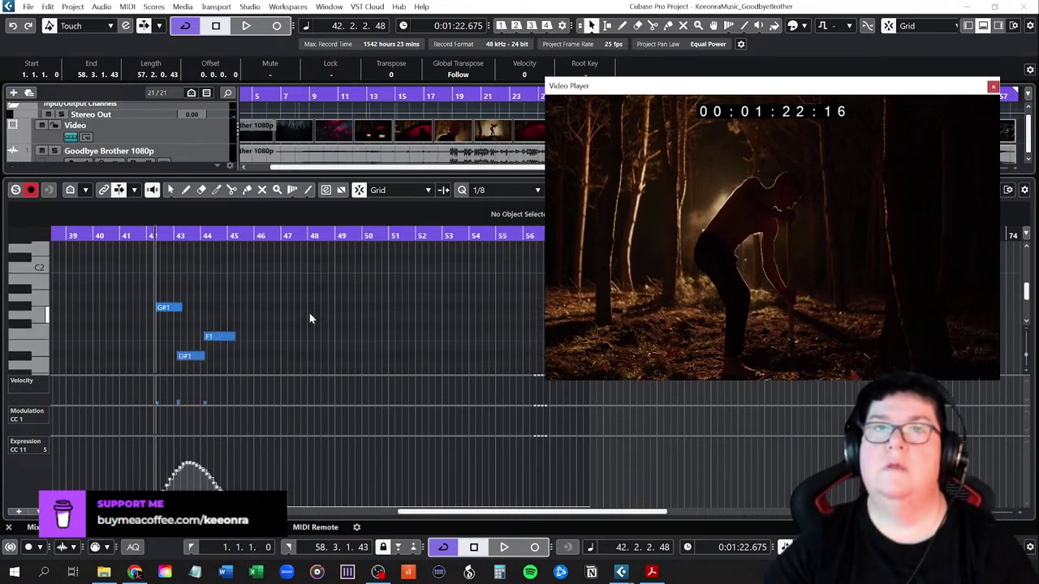
Delete the G#1, D#1 and F1 notes between bars 42 and 45
scroll(309, 316, "down", 2)
scroll(302, 315, "up", 1)
left_click_drag(147, 268, 274, 368)
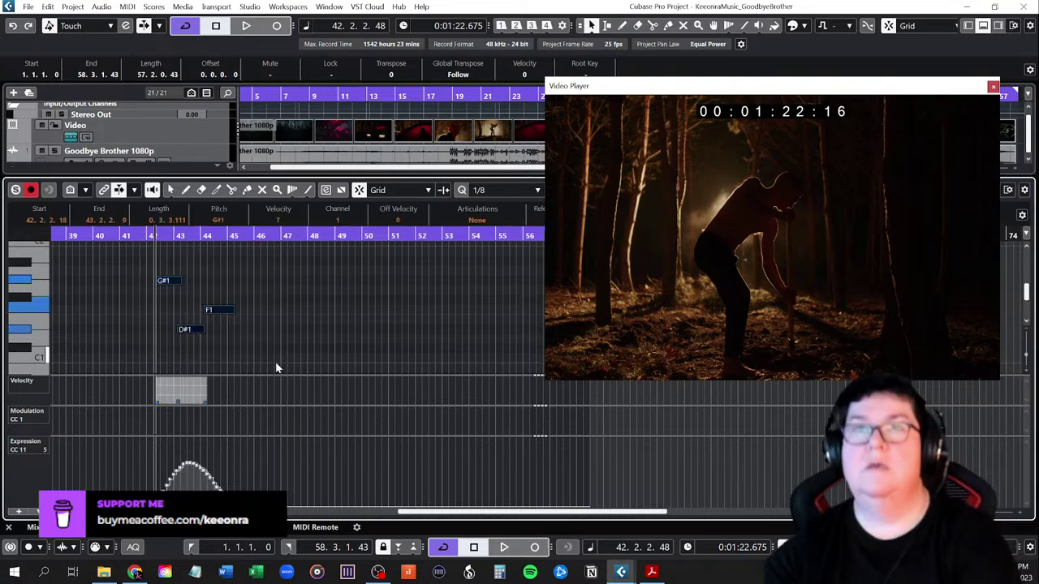
key("Delete")
Return to the full arrangement, move the video player off the later bars and place the playhead at 35.1.1
left_click(982, 26)
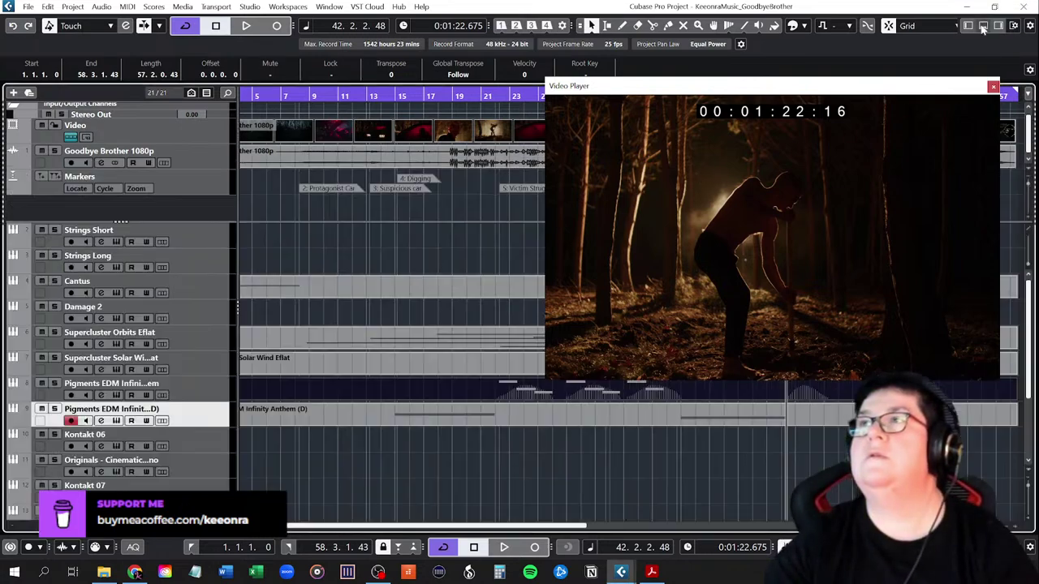
left_click_drag(746, 91, 375, 78)
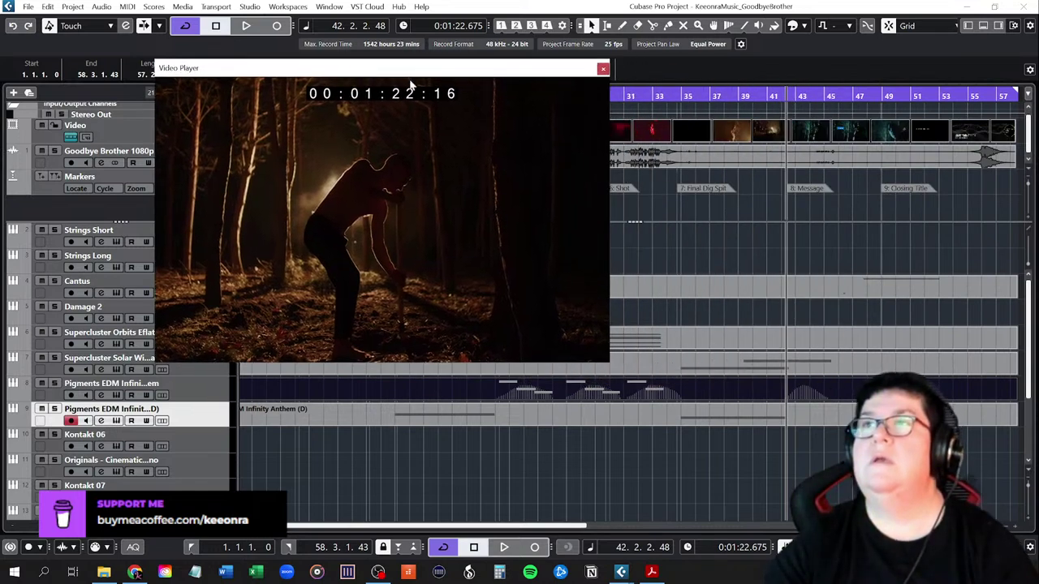
left_click(673, 95)
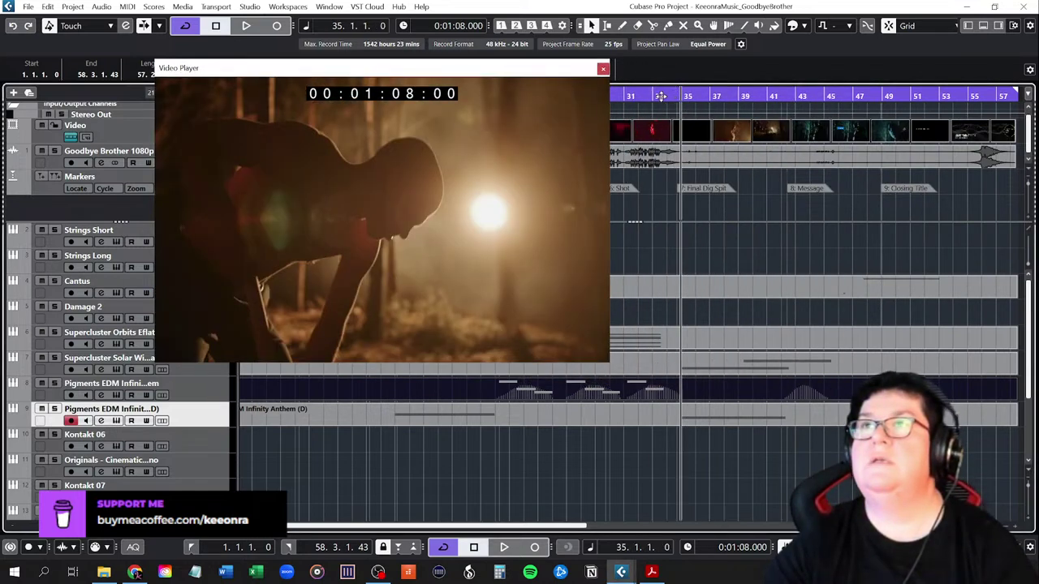
Play the cue against the video from bar 34 through the closing logo, and close the video window
left_click(658, 96)
left_click_drag(678, 96, 673, 97)
left_click(672, 97)
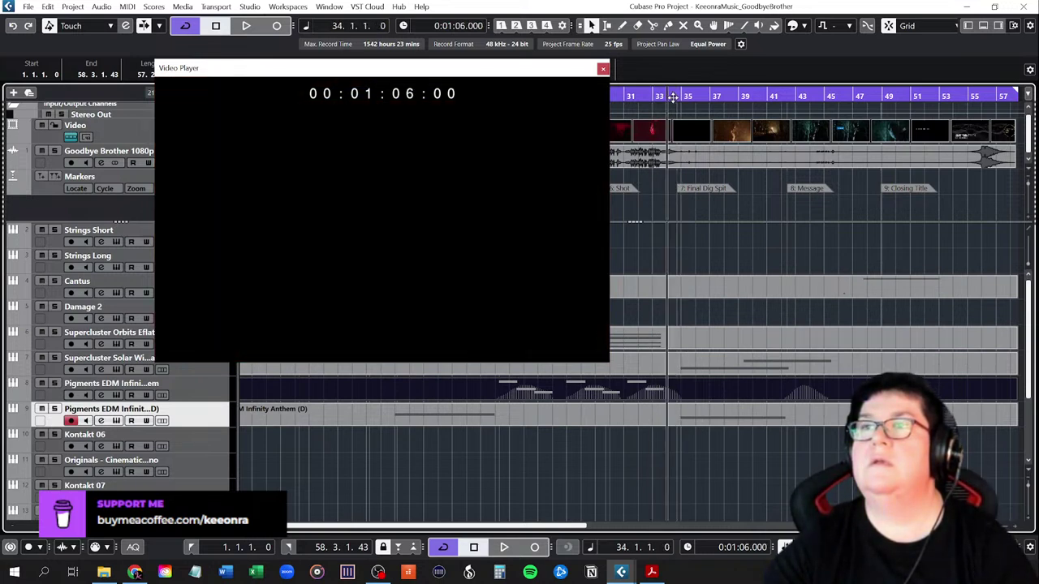
key("space")
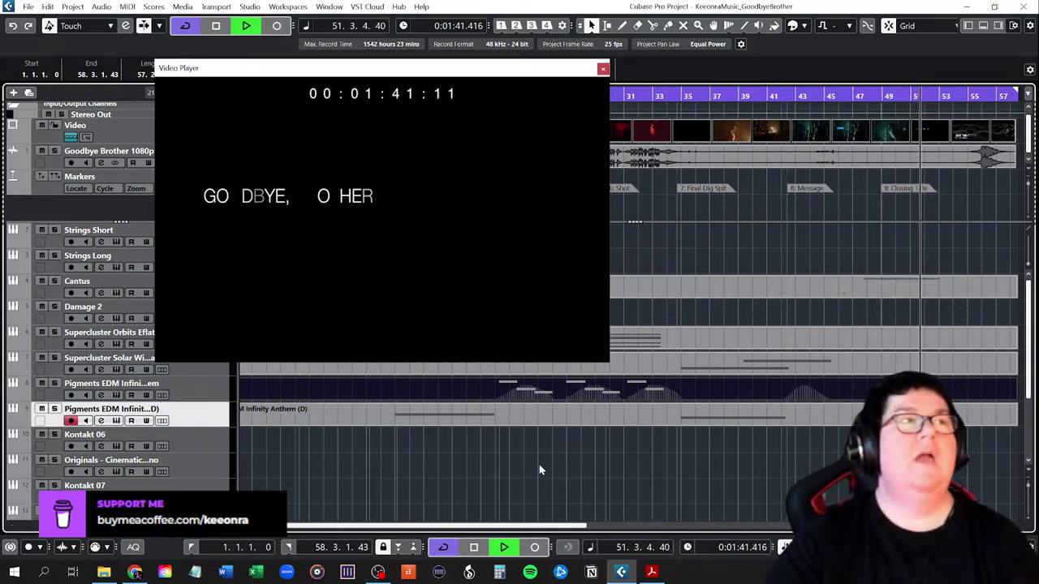
left_click(134, 572)
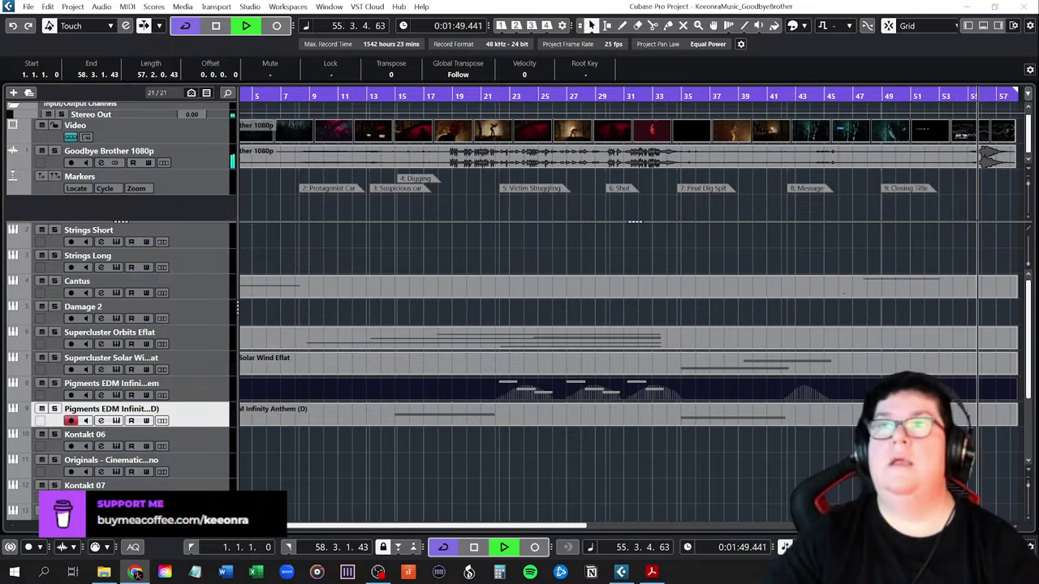
key("F8")
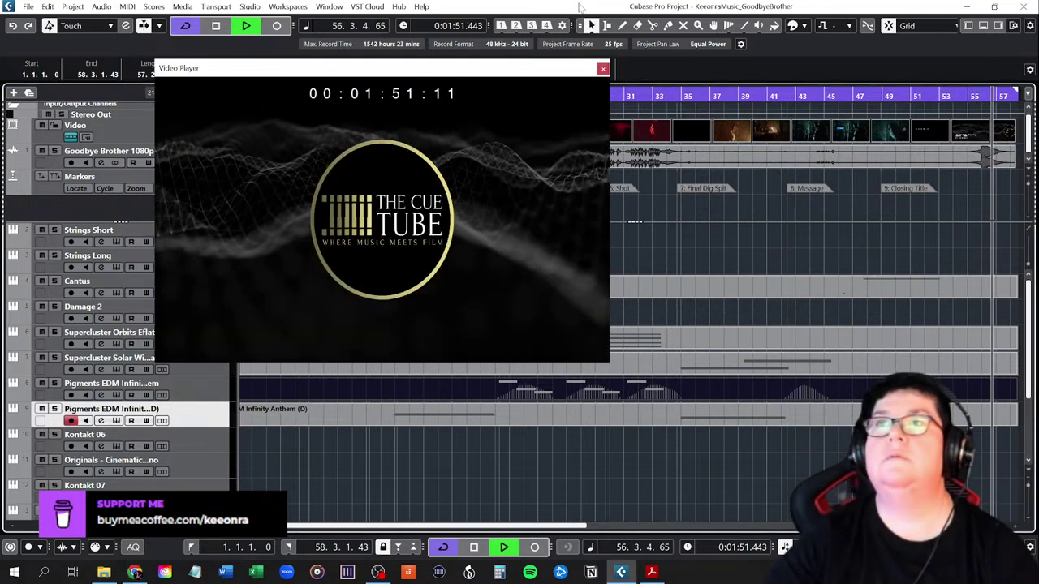
key("space")
left_click(602, 70)
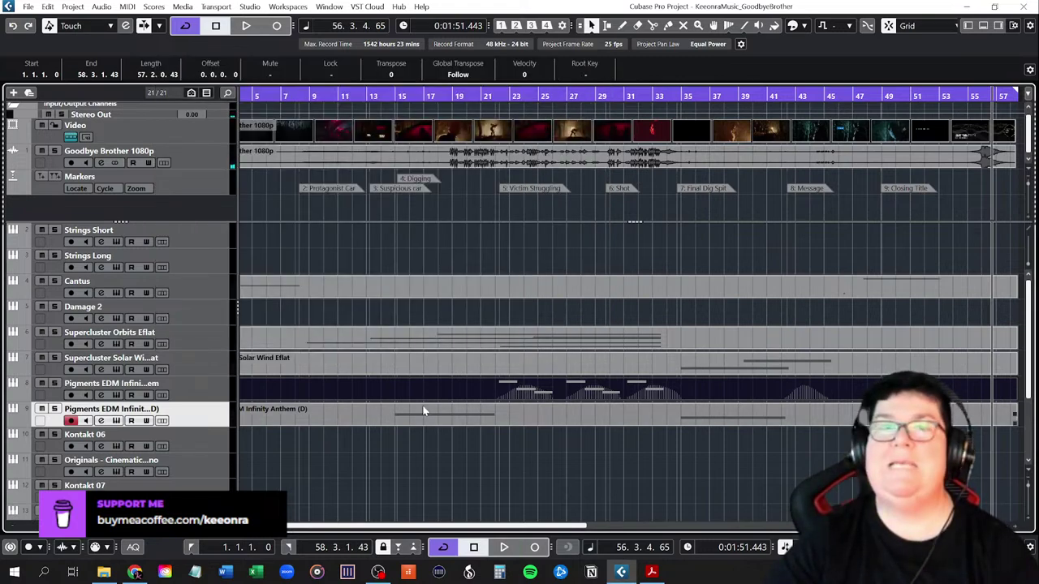
Select and record-arm the Originals - Cinematic instrument track
scroll(189, 471, "down", 2)
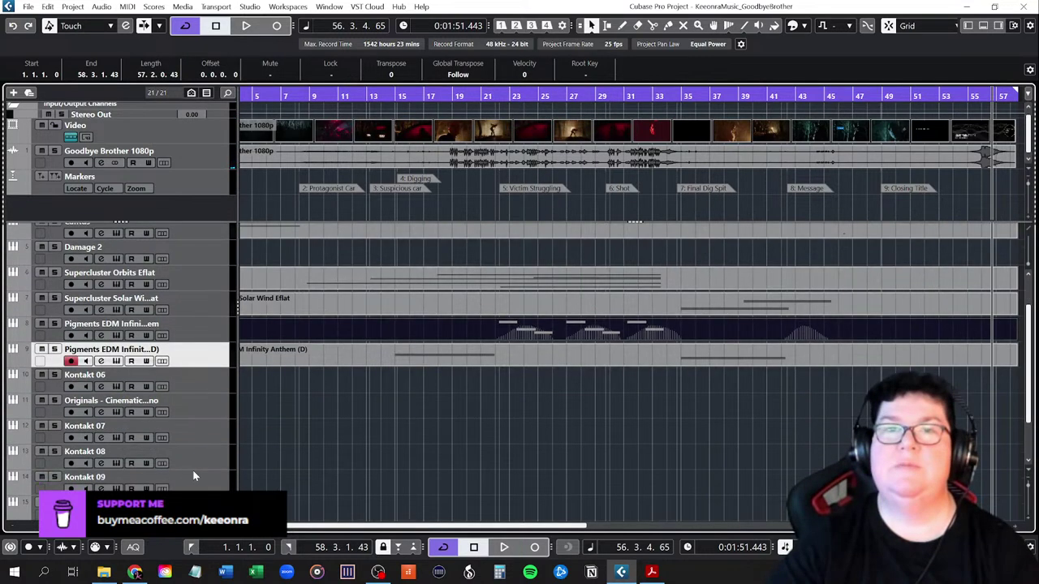
left_click(186, 411)
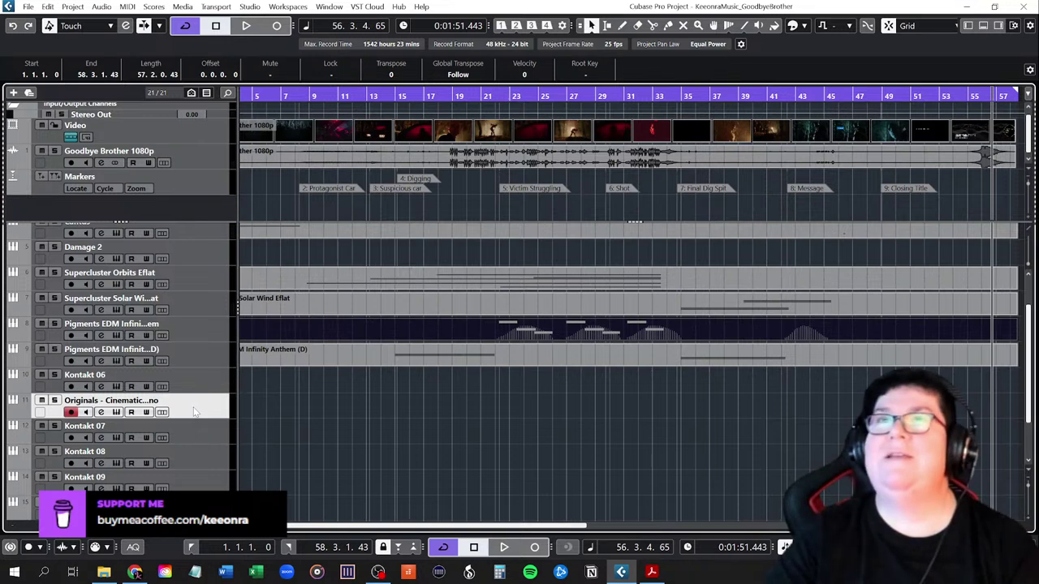
scroll(199, 308, "up", 2)
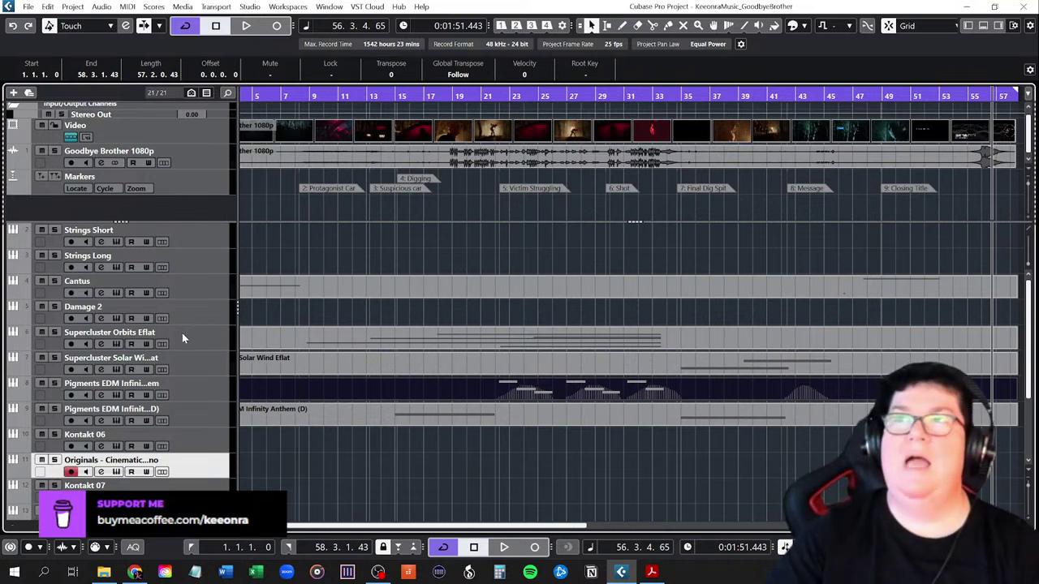
scroll(183, 331, "down", 5)
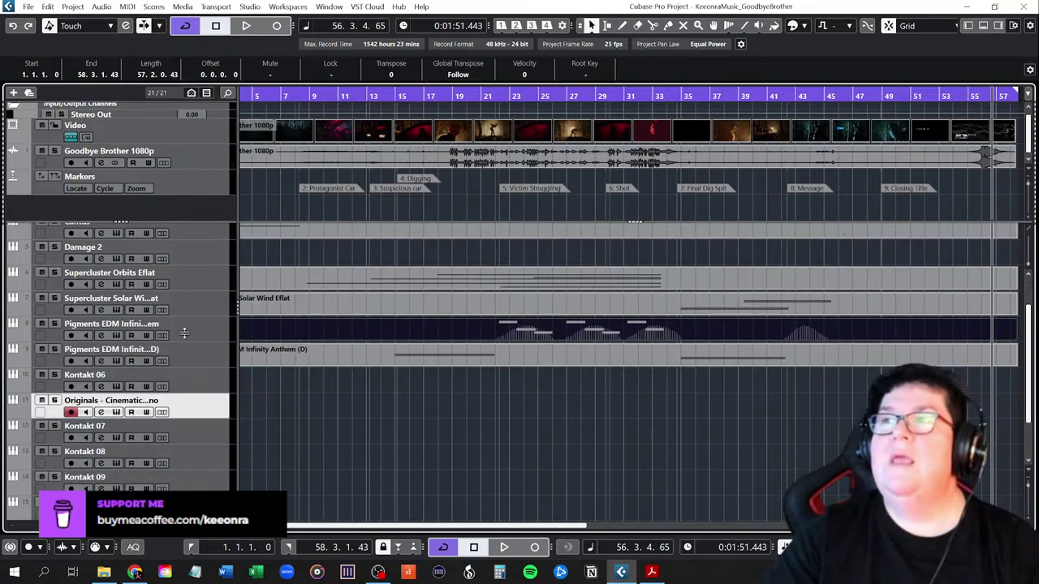
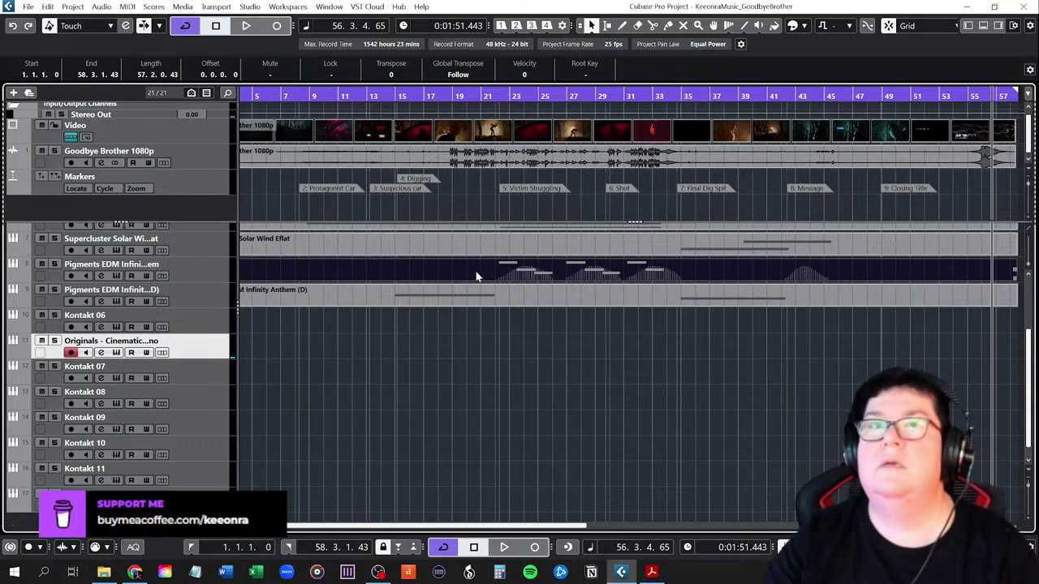
double_click(496, 277)
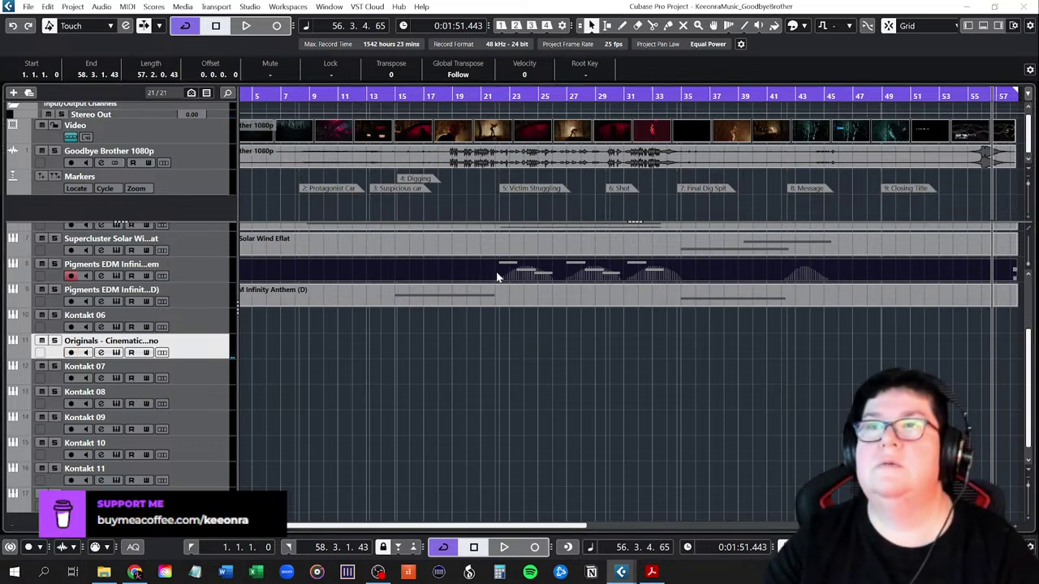
Show the video and rehearse on the armed track by playing the project from the beginning to about 30 seconds
left_click(497, 97)
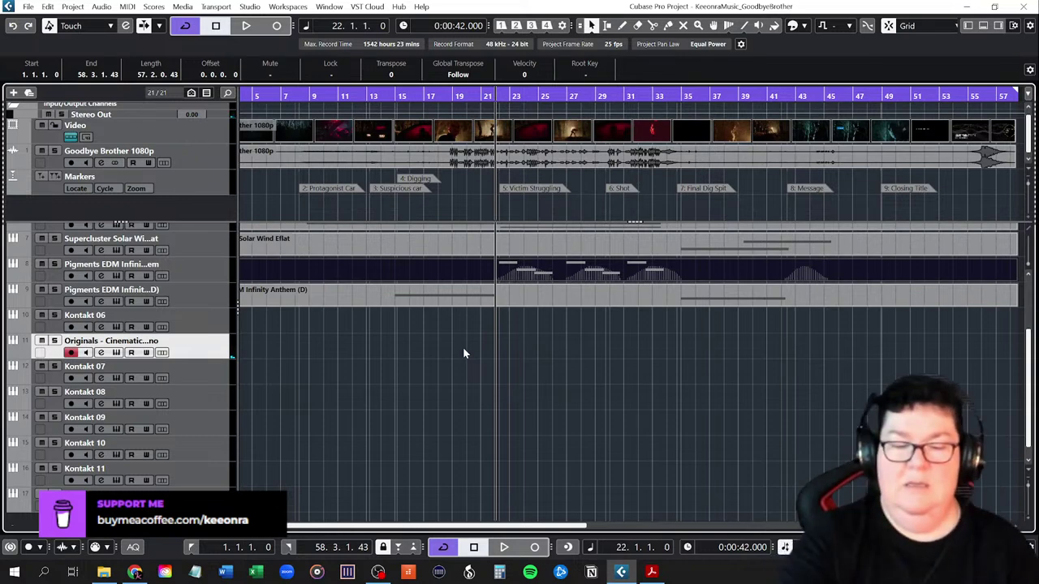
key("F8")
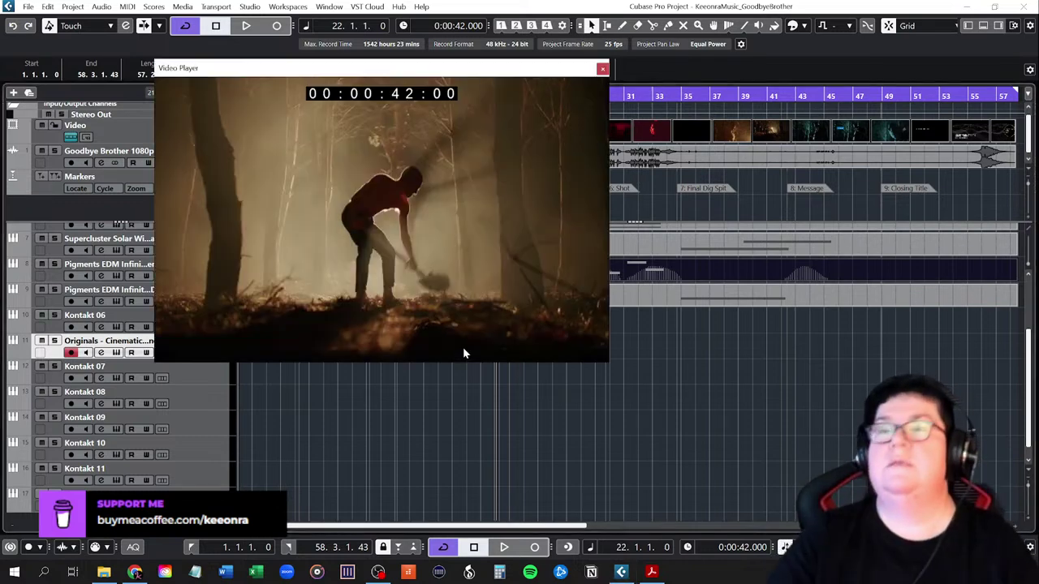
key("Home")
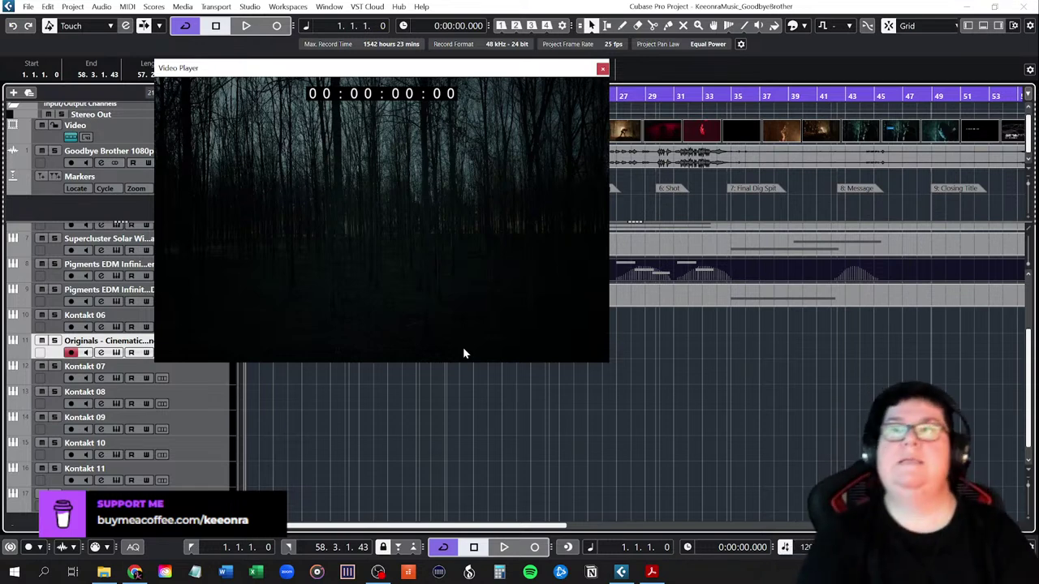
key("space")
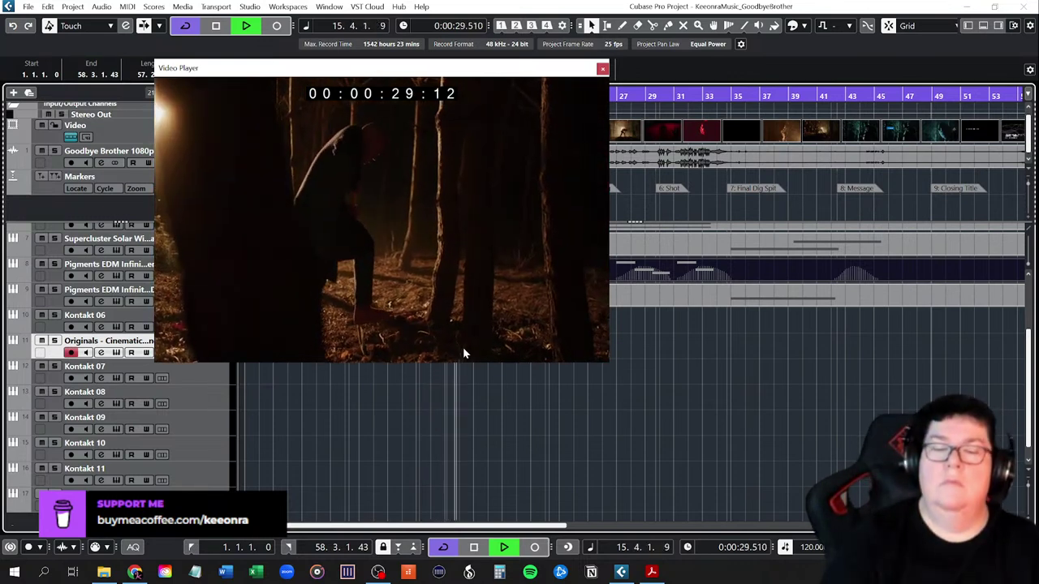
key("space")
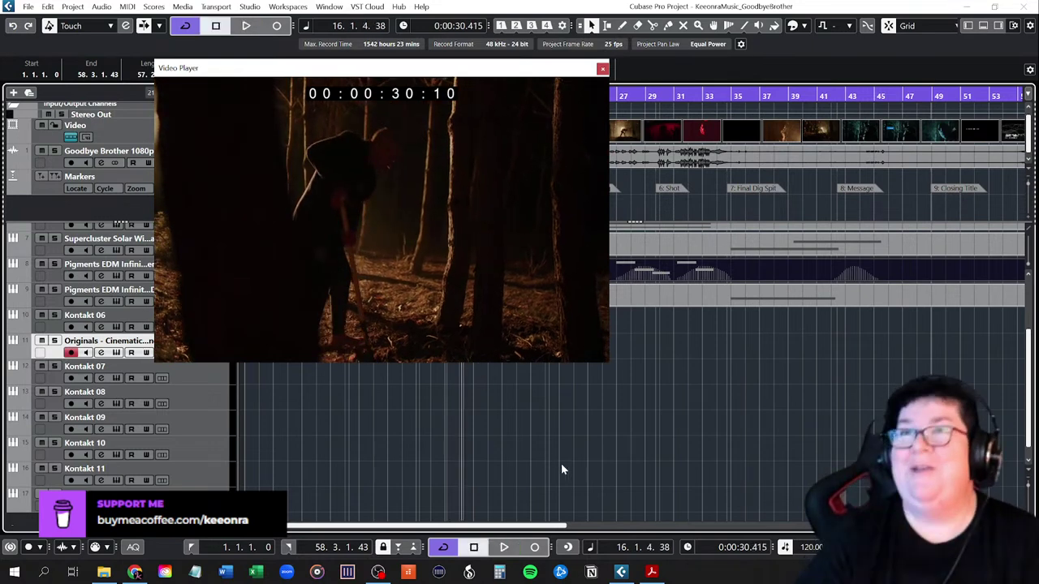
Record a MIDI performance on the Originals - Cinematic track from the project start to about bar 52, following the video
key("Home")
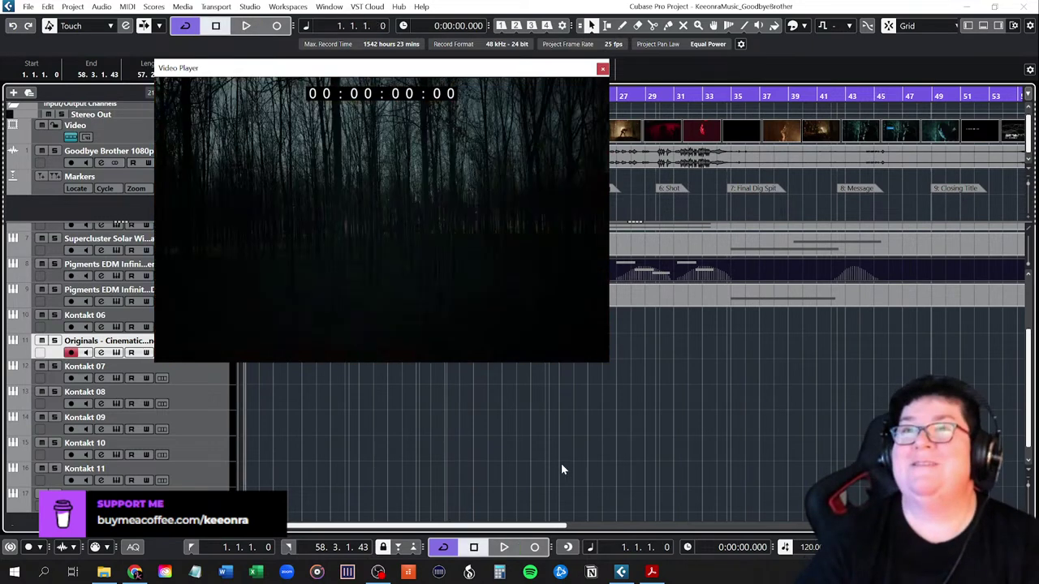
left_click(537, 547)
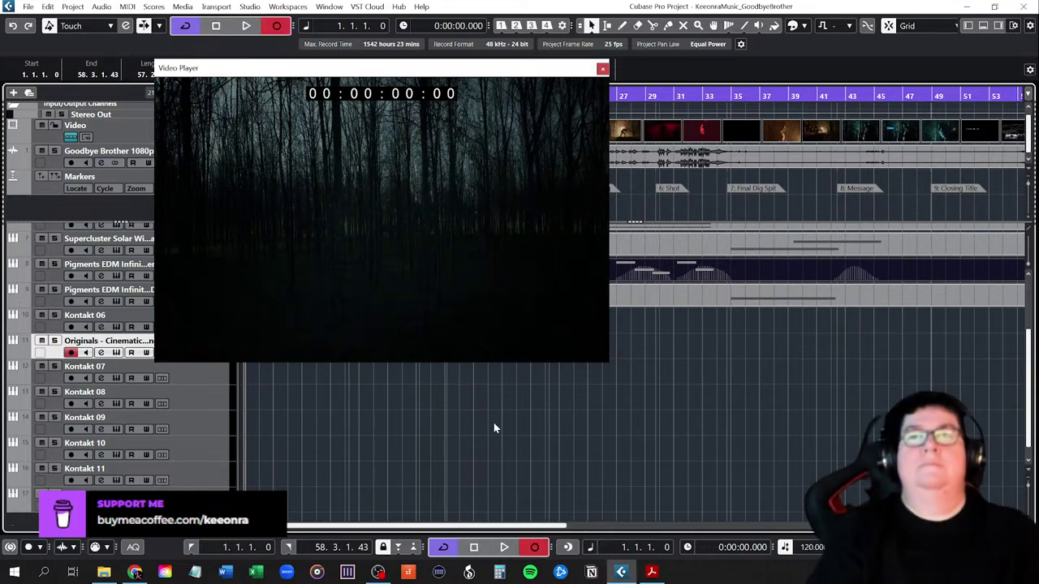
key("space")
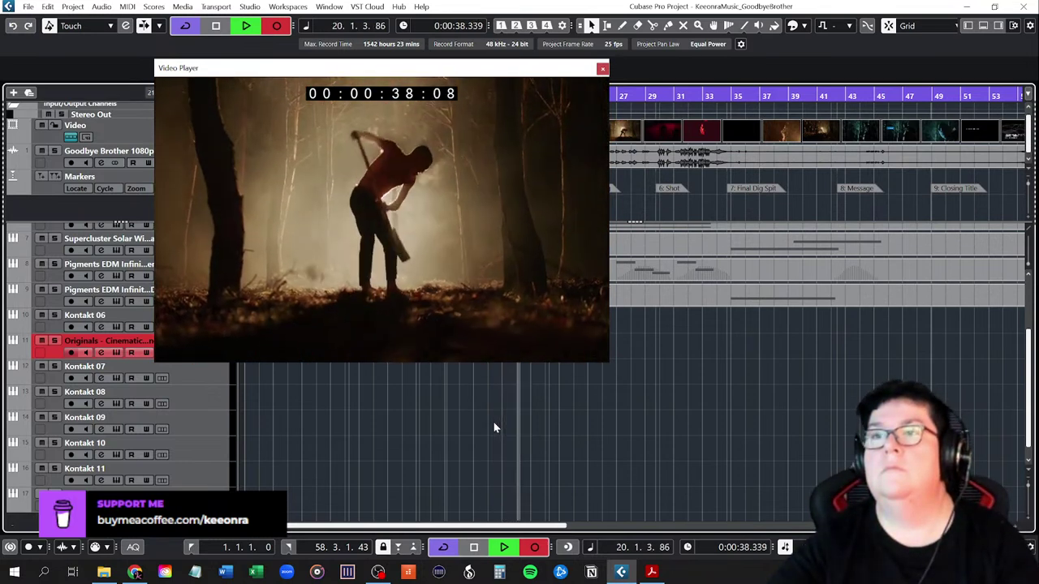
left_click_drag(558, 527, 678, 529)
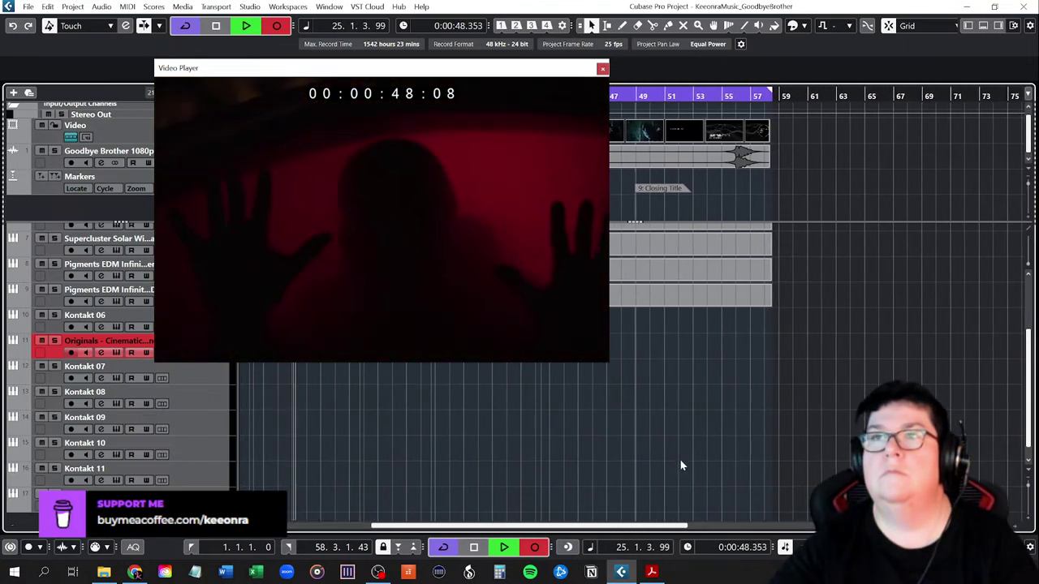
left_click_drag(659, 529, 686, 525)
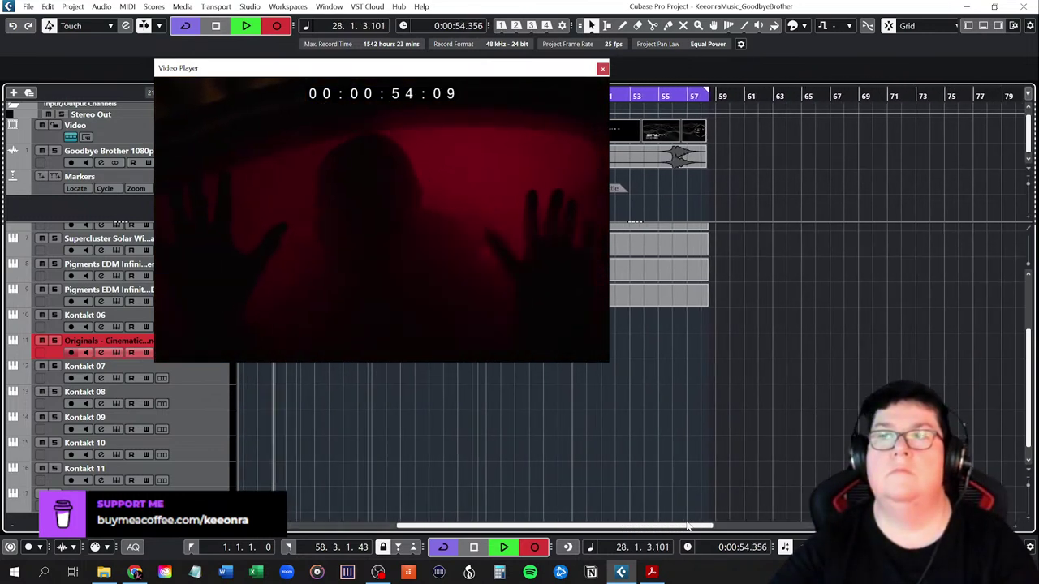
left_click_drag(674, 528, 594, 528)
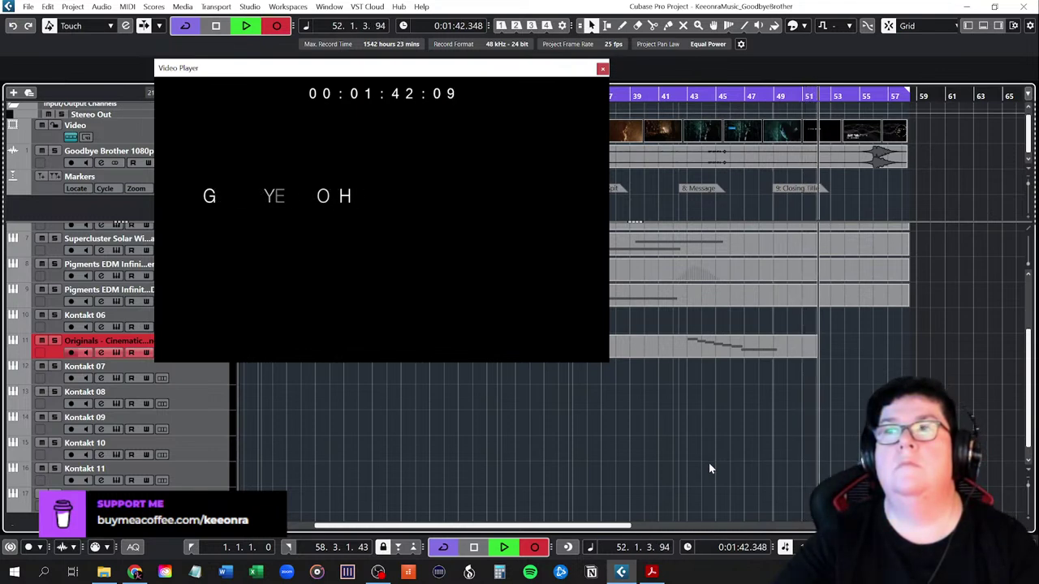
key("space")
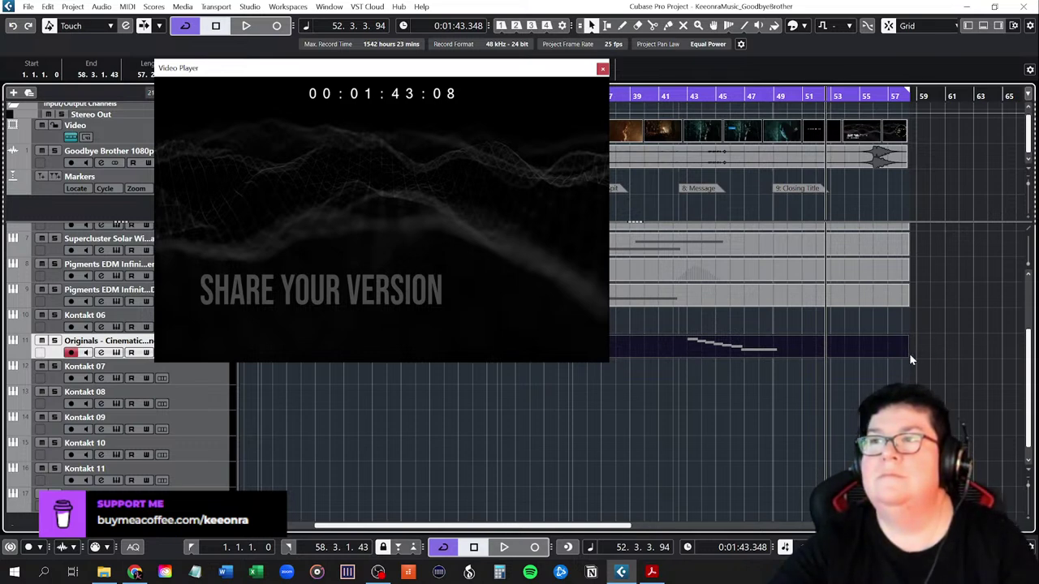
Open the recorded part for note editing without the video, and shrink the Velocity, Modulation and Expression lanes to enlarge the note grid
left_click(982, 25)
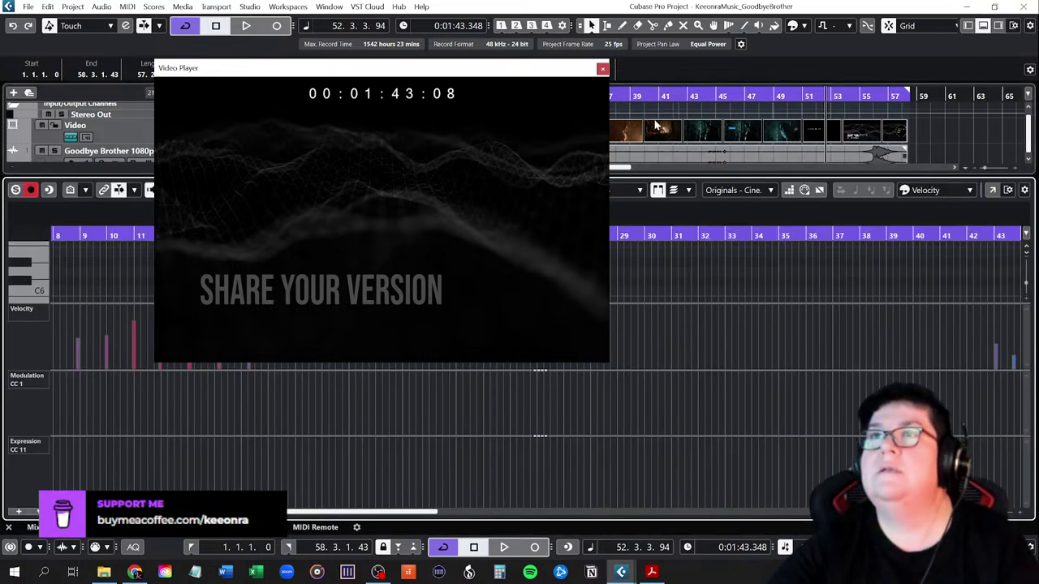
left_click(603, 70)
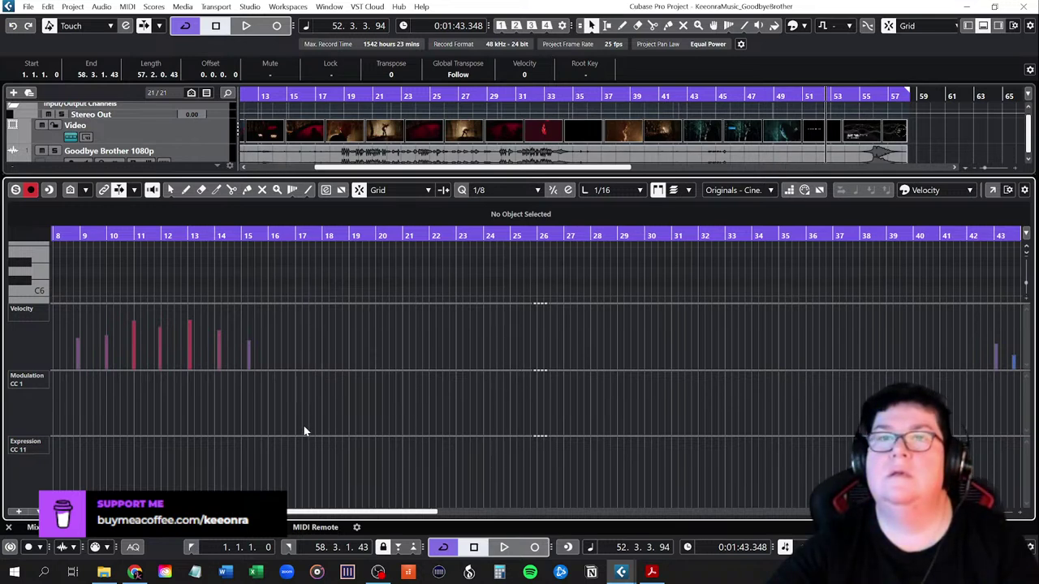
left_click_drag(316, 436, 312, 494)
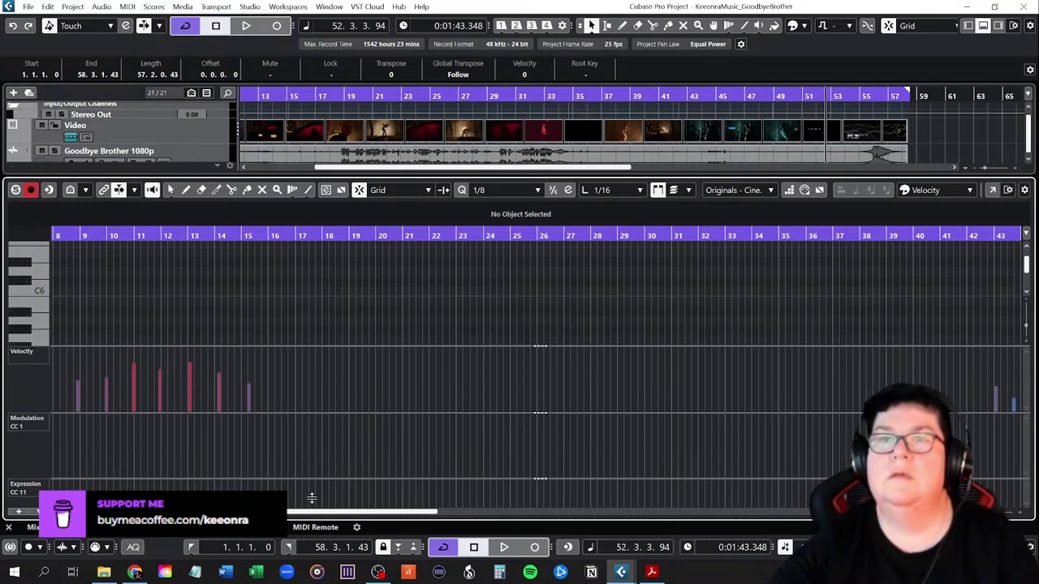
left_click_drag(329, 411, 323, 445)
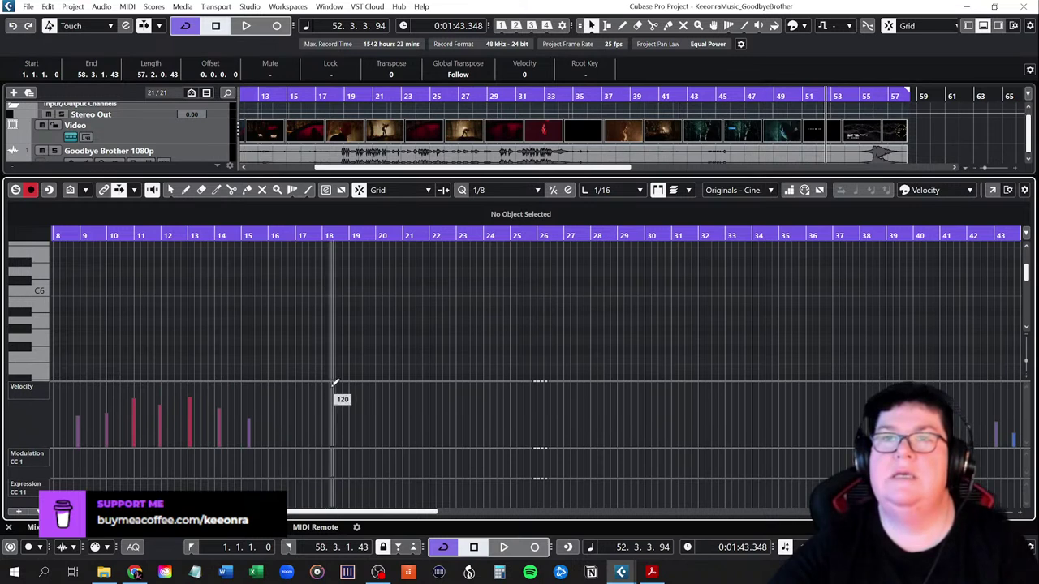
left_click_drag(332, 376, 327, 422)
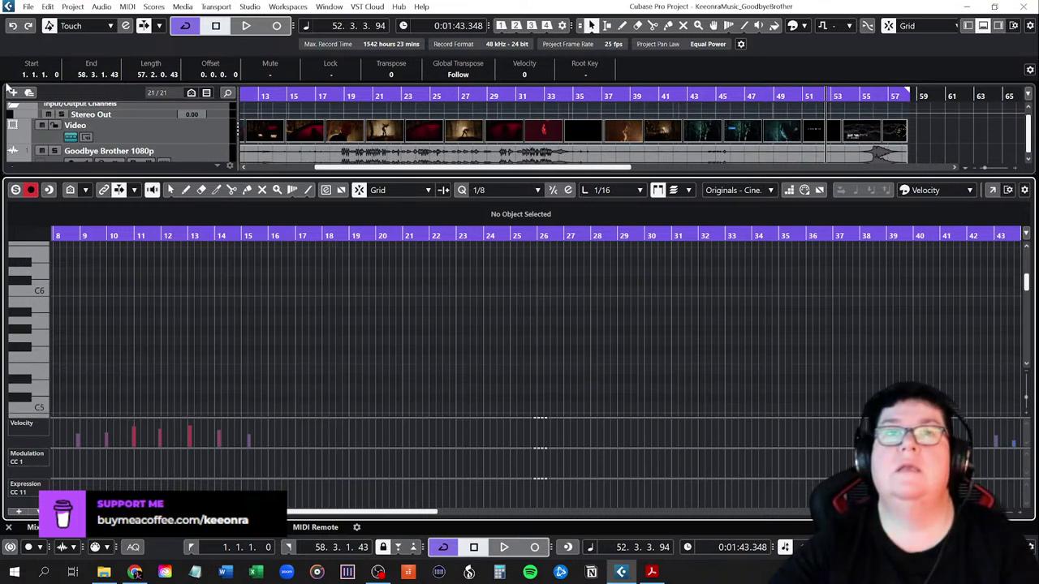
scroll(303, 337, "up", 6)
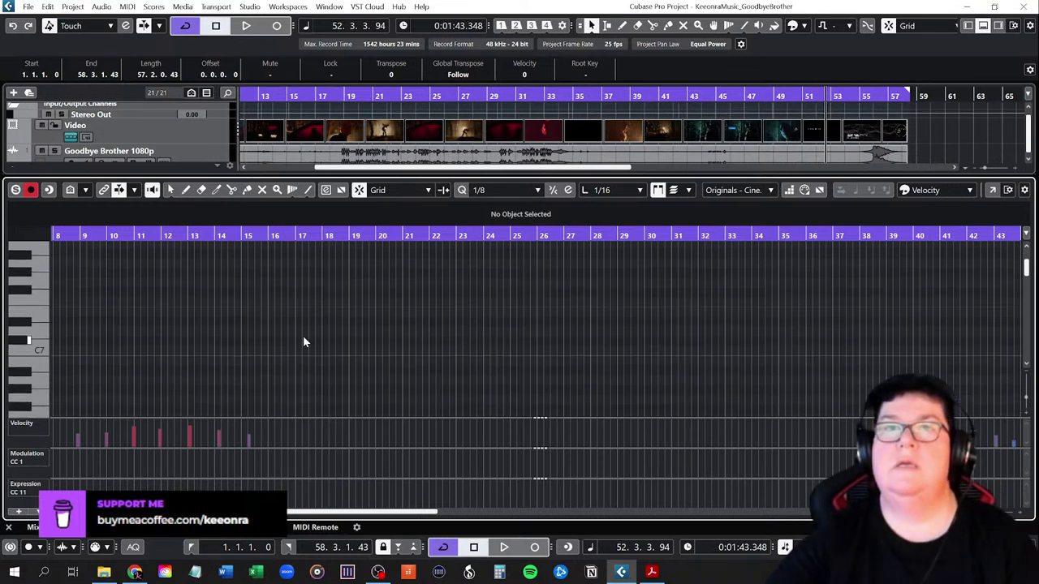
scroll(303, 341, "down", 8)
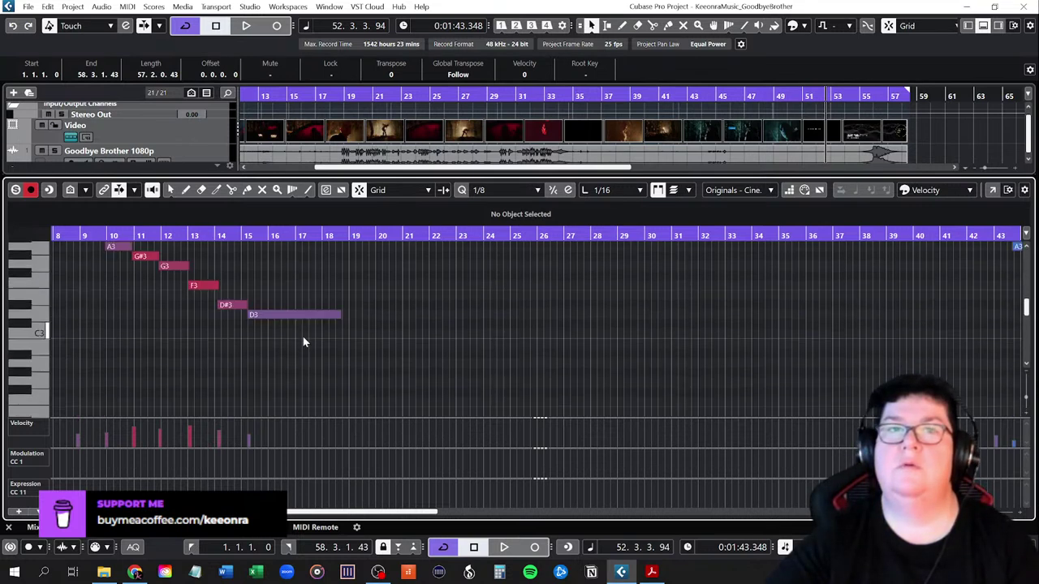
Audition the recorded melody from bar 8, and move the A3 note near bar 10 down to G#3, starting at 10.1.1.0
left_click(59, 234)
key("space")
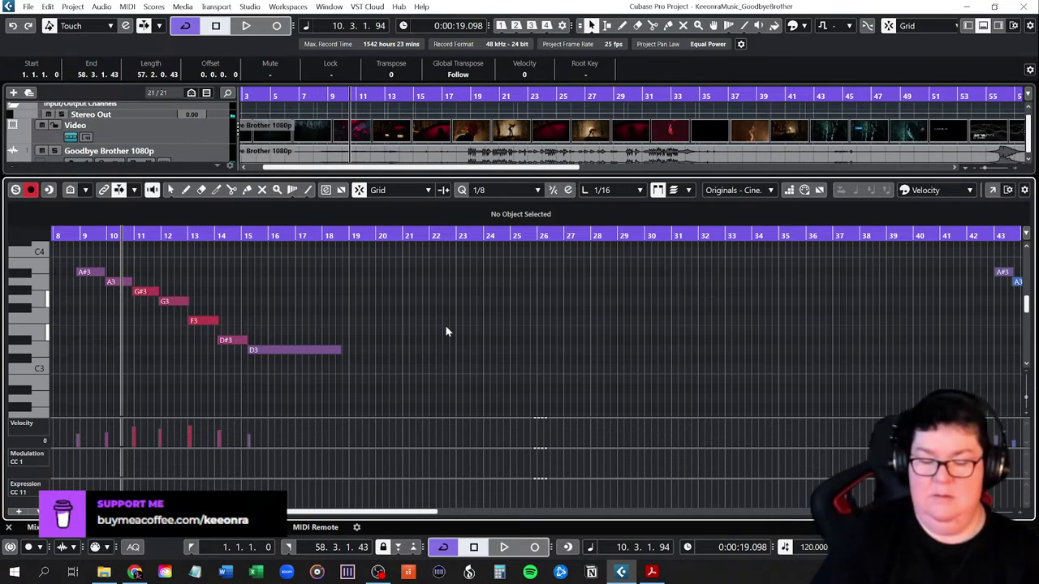
left_click(113, 285)
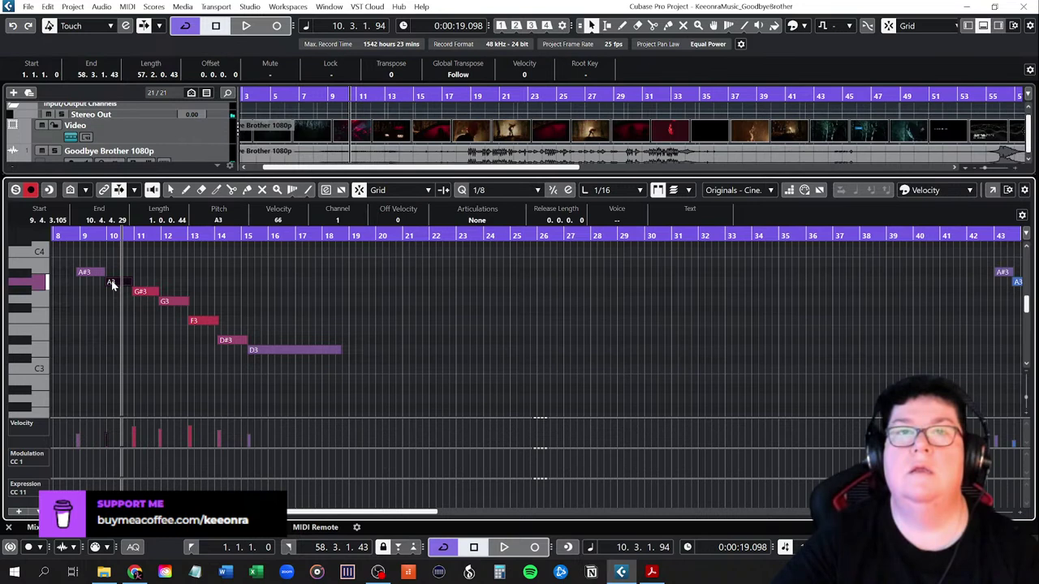
left_click_drag(112, 284, 116, 297)
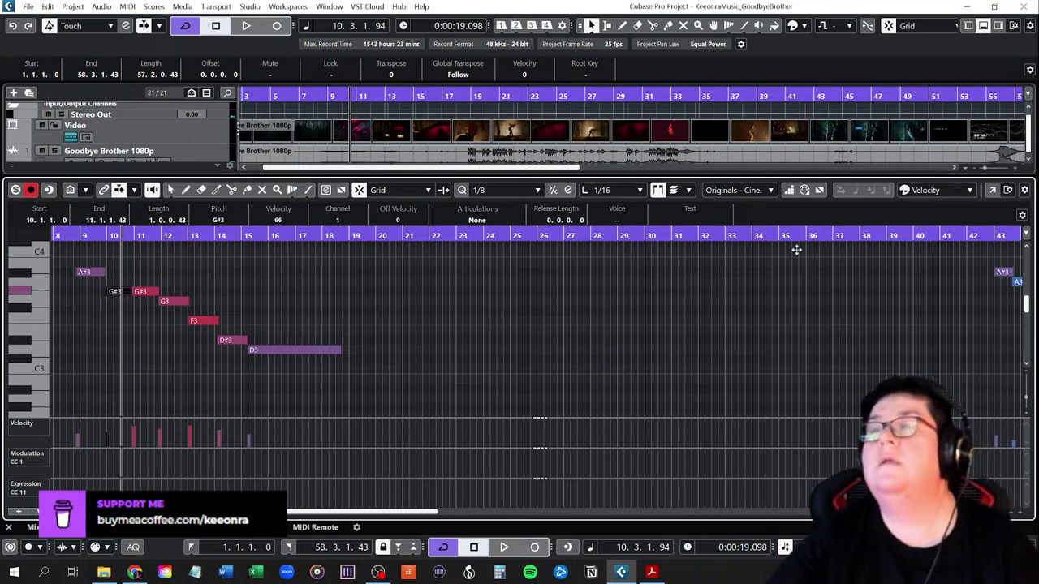
scroll(168, 361, "up", 4)
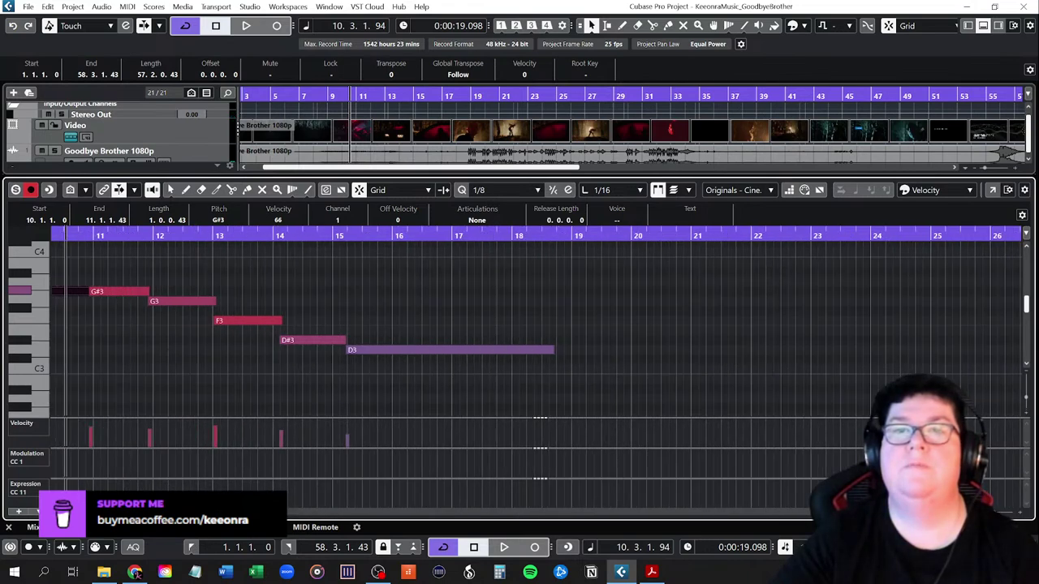
scroll(227, 479, "left", 3)
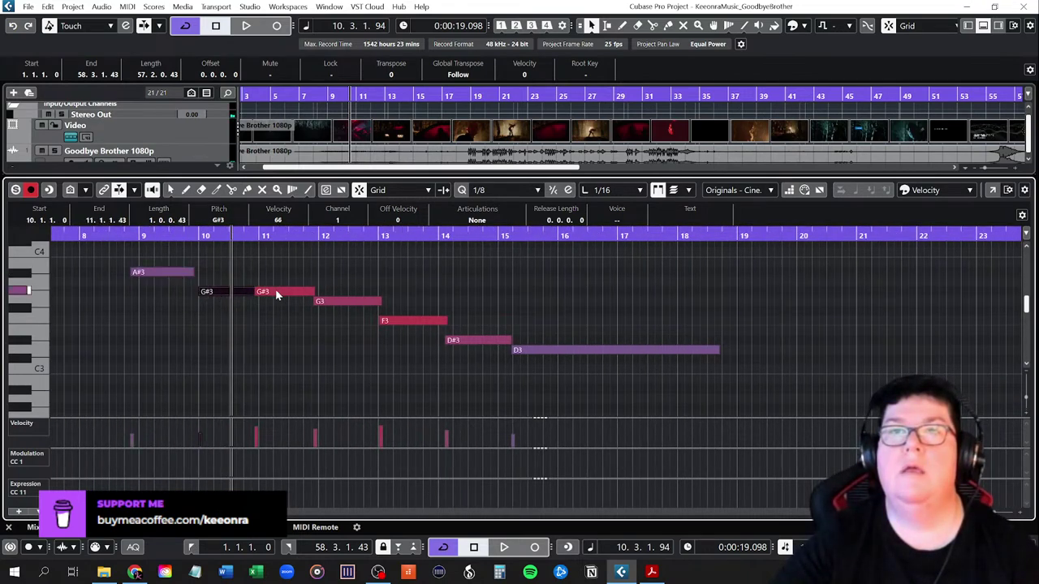
Try reshaping the first melody to G3 at bar 11, F3 at bar 12 and D#3 at bar 13, deleting the D#3 near bar 14
left_click_drag(275, 291, 333, 320)
left_click_drag(412, 320, 416, 336)
left_click(471, 341)
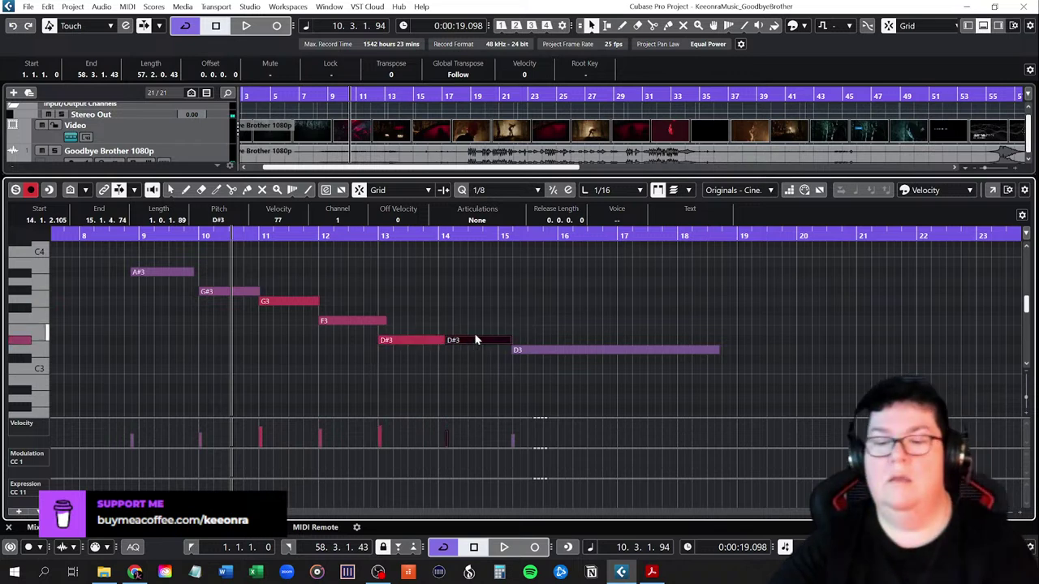
key("Delete")
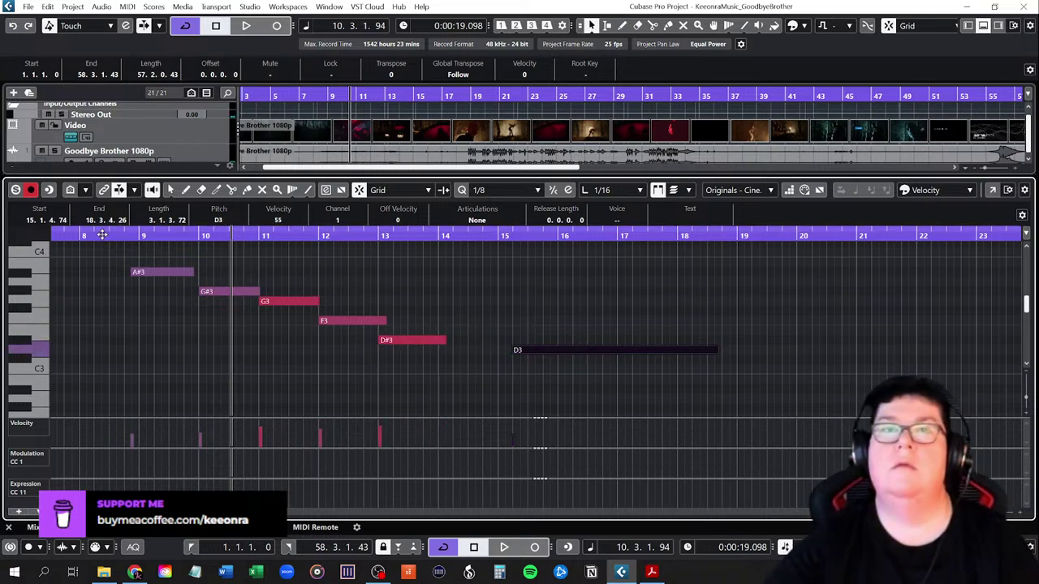
Audition the reshaped melody from bar 9 and try starting the A#3 note at 9.1.1.0
key("space")
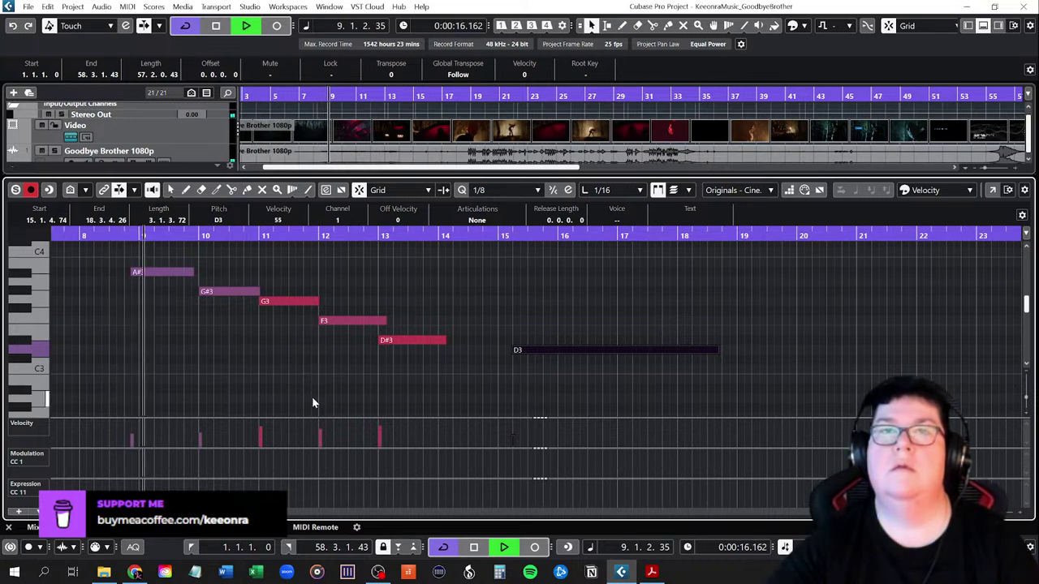
key("space")
left_click_drag(163, 271, 173, 272)
key("space")
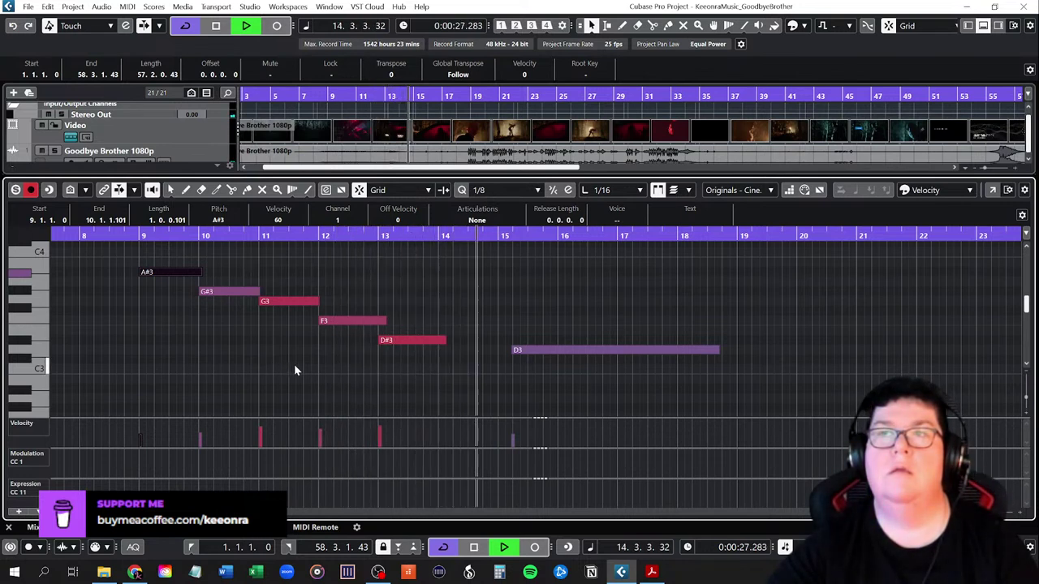
key("space")
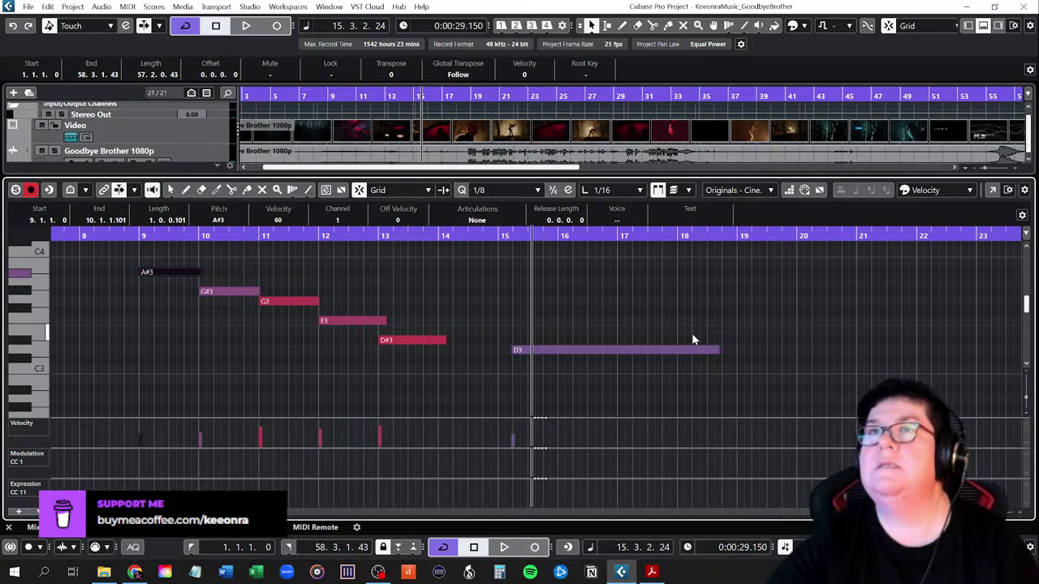
Review the melody in the arrangement, reopen its note editor, and undo the pitch, timing and deletion edits to the first melody
left_click(983, 25)
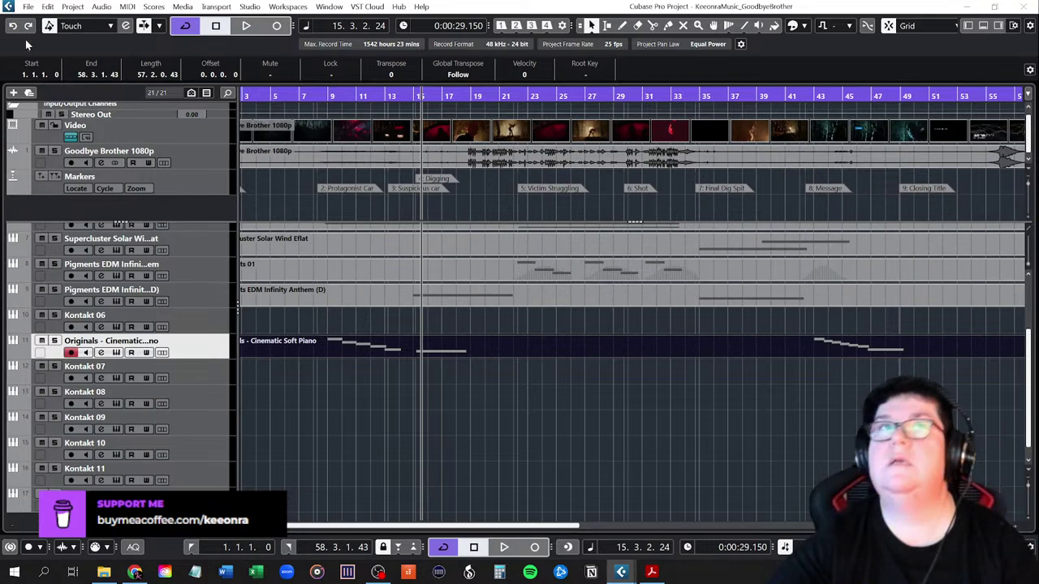
left_click(983, 26)
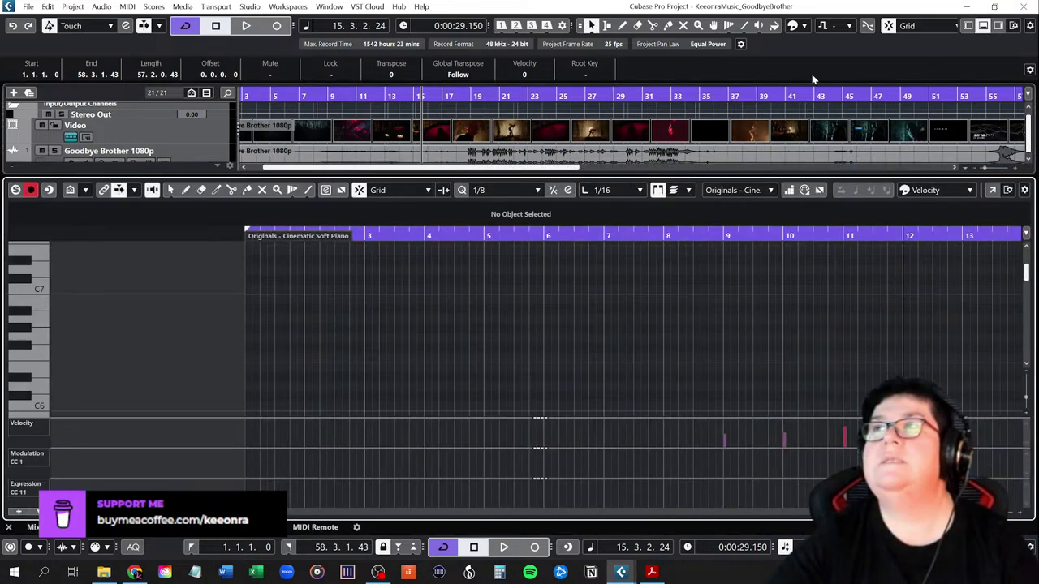
scroll(431, 390, "down", 10)
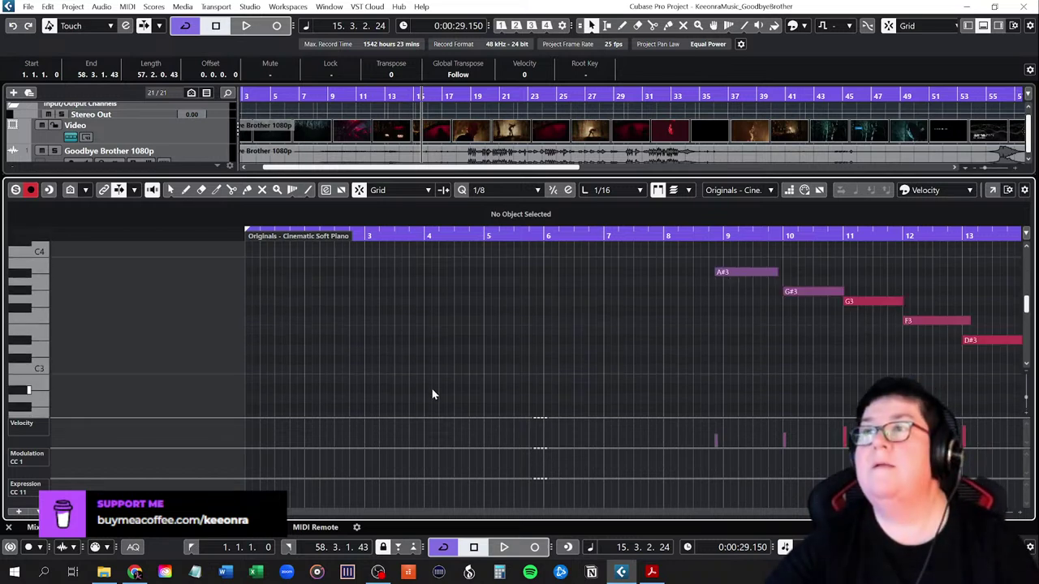
key("ctrl+z")
key("ctrl+z")
key("ctrl+z")
key("ctrl+z")
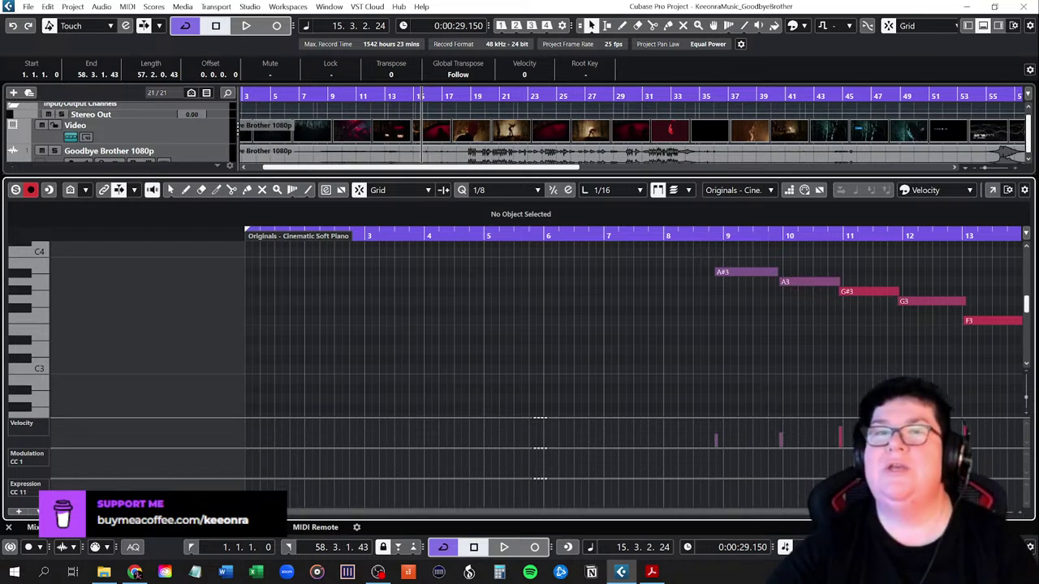
In the second melody at bar 43, lower the five notes after A#3 to G#3, G3, F3, D#3 and D3
left_click_drag(122, 512, 496, 512)
left_click(218, 233)
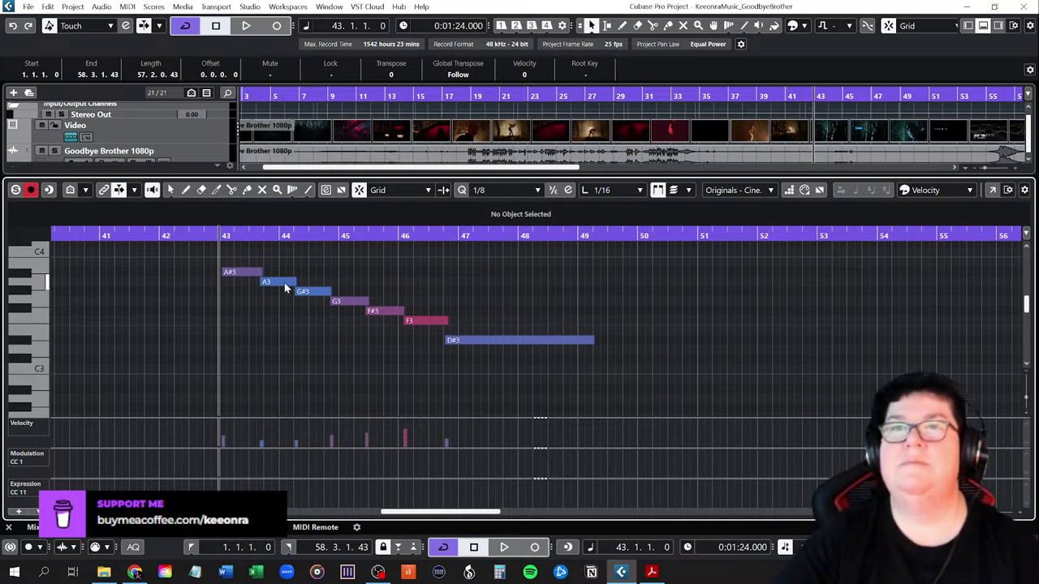
left_click(254, 275)
left_click_drag(276, 281, 347, 309)
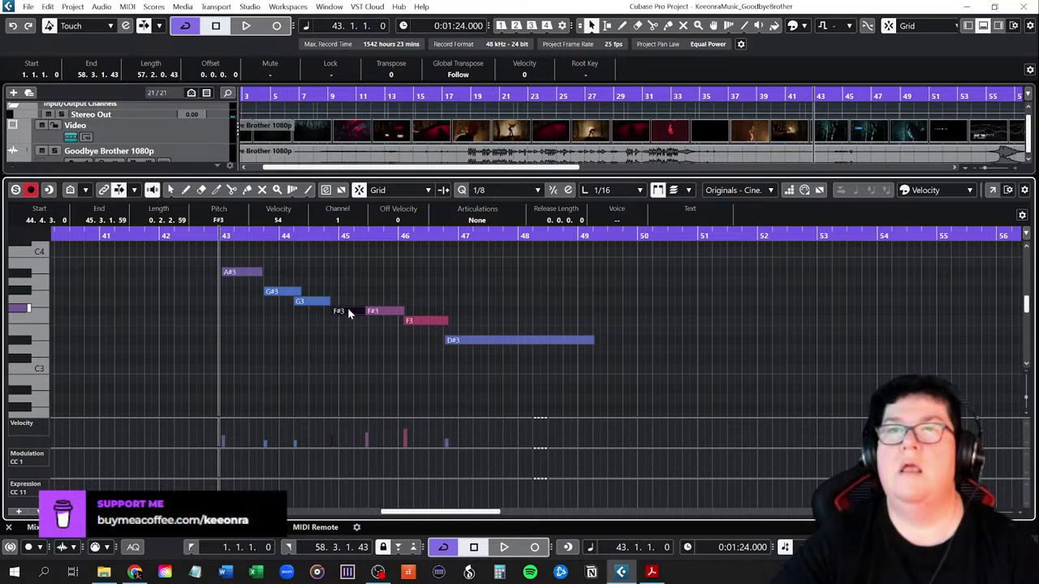
left_click_drag(348, 309, 349, 316)
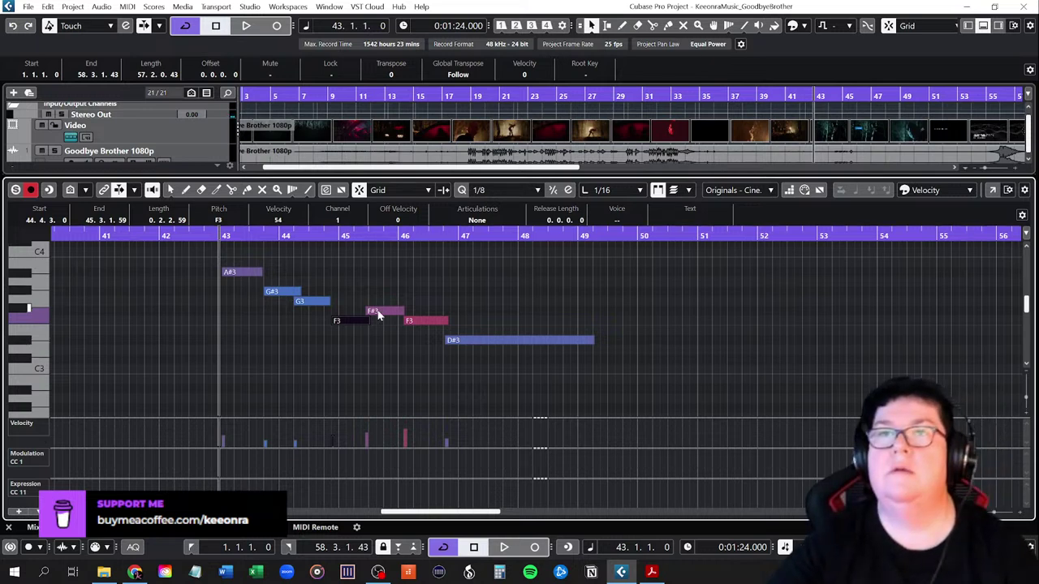
left_click_drag(382, 312, 383, 341)
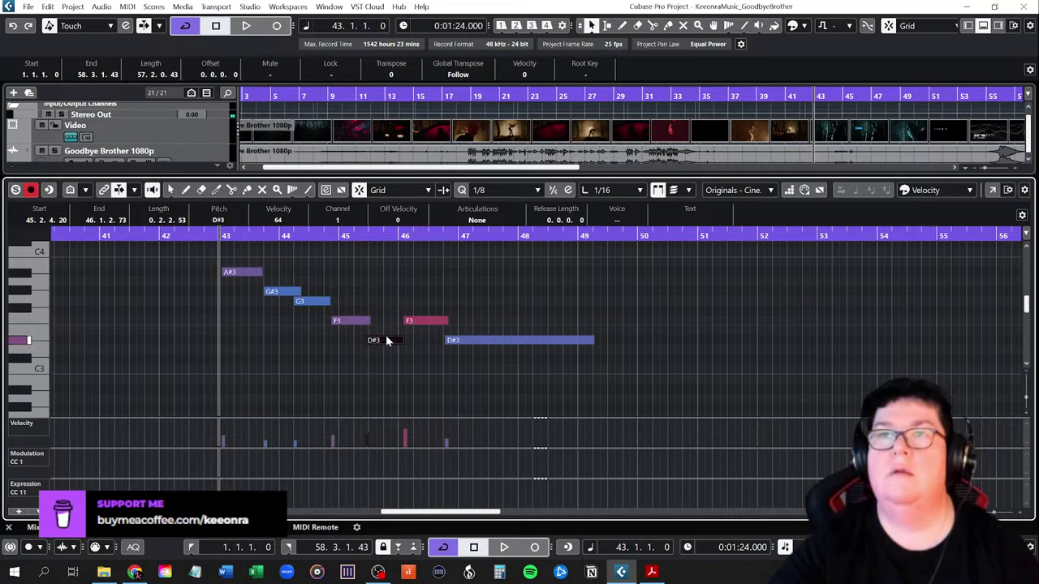
left_click_drag(435, 321, 439, 349)
Play the second melody from bar 43, delete its long final D#3, and extend the D3 note to end at 47.2.1.0
key("space")
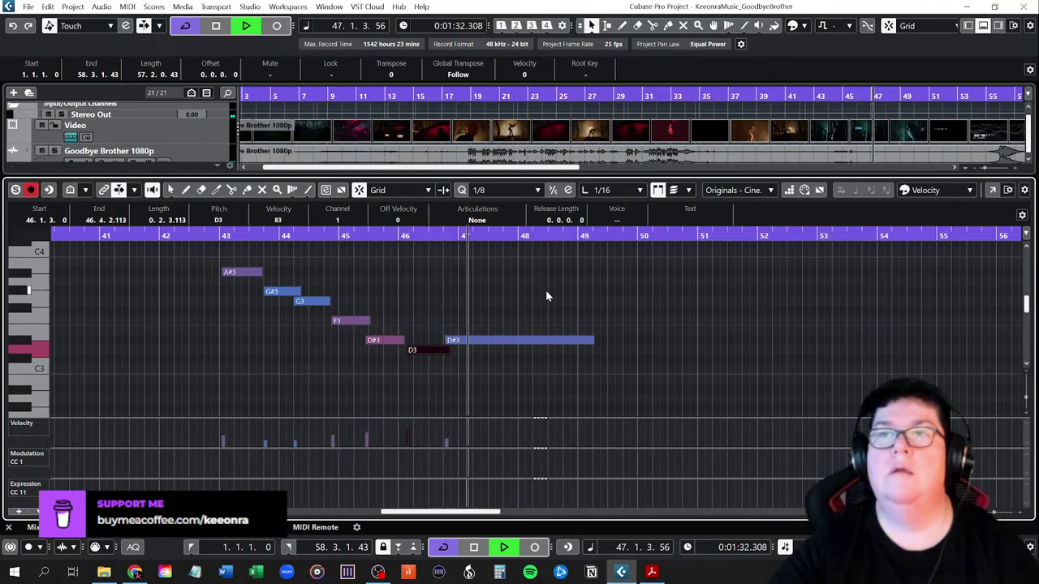
key("space")
key("Delete")
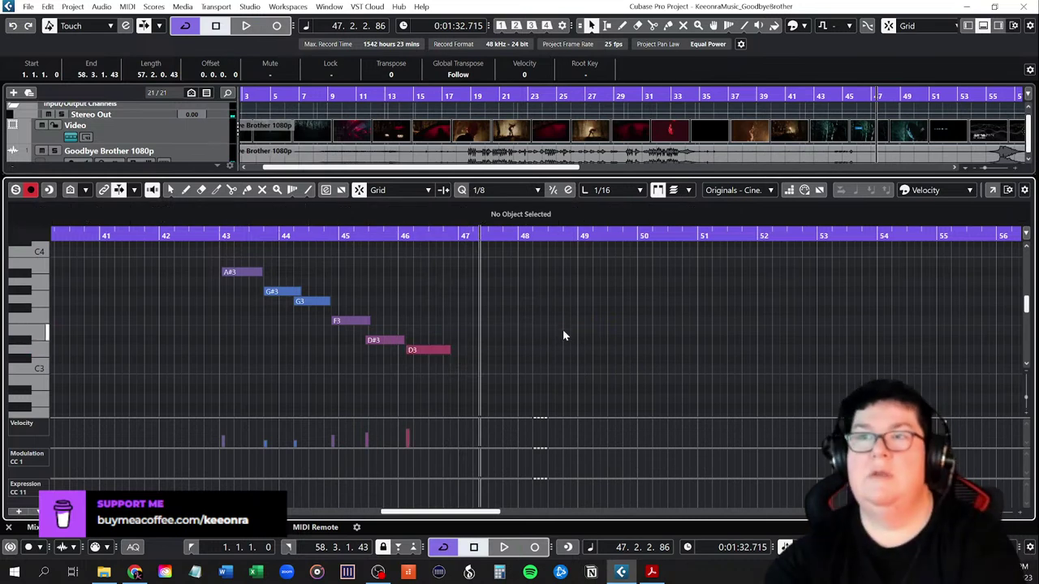
left_click_drag(451, 349, 470, 349)
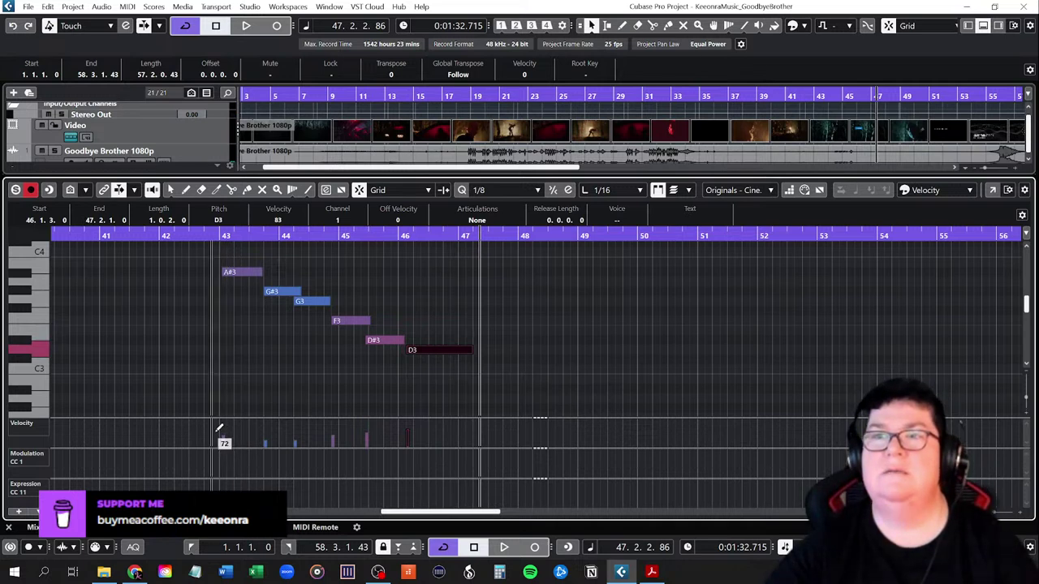
Enlarge the Velocity lane, redraw softer velocities for the second melody with the final D3 at 41, and audition the phrase
left_click_drag(217, 425, 414, 424)
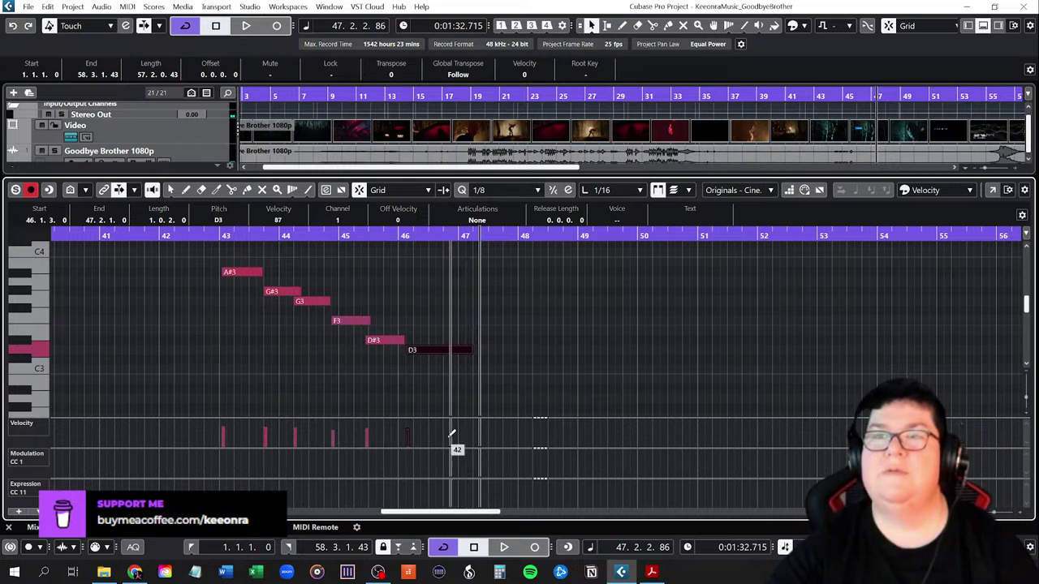
left_click_drag(429, 417, 433, 383)
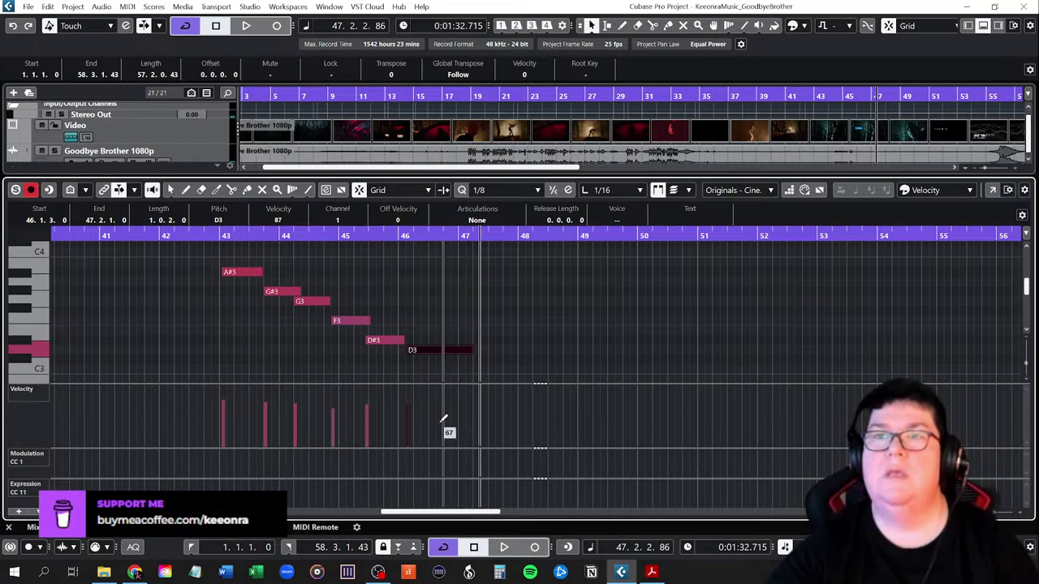
mouse_move(223, 420)
left_mouse_down()
mouse_move(454, 429)
mouse_move(267, 433)
mouse_move(222, 422)
mouse_move(454, 440)
mouse_move(473, 395)
left_mouse_up()
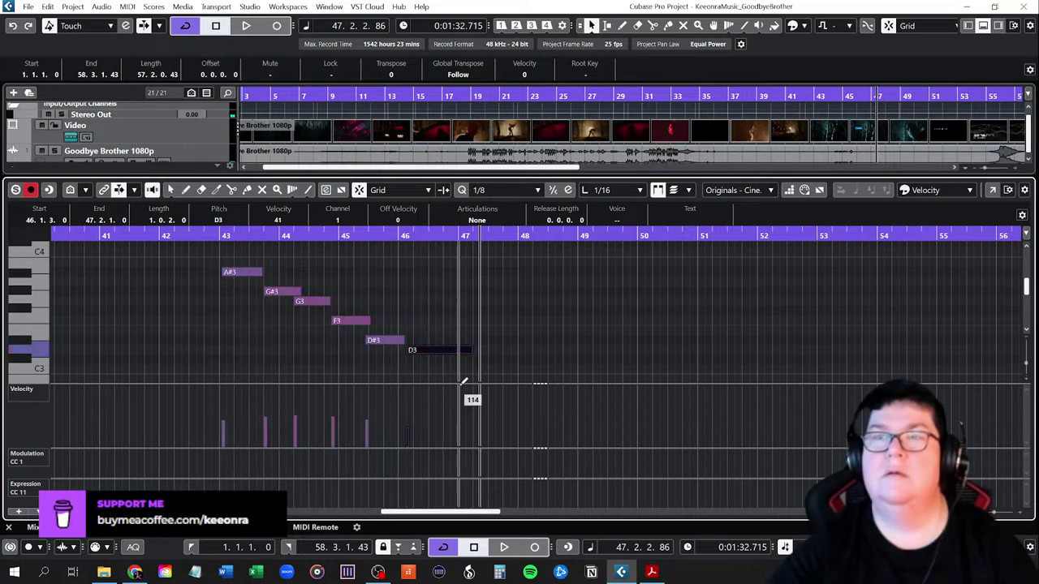
left_click(188, 236)
key("space")
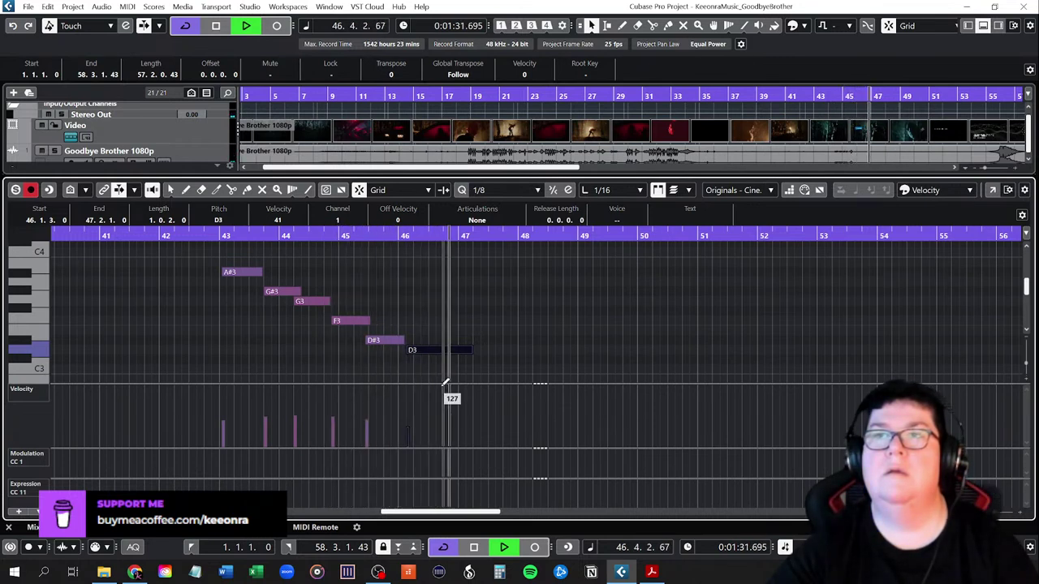
key("space")
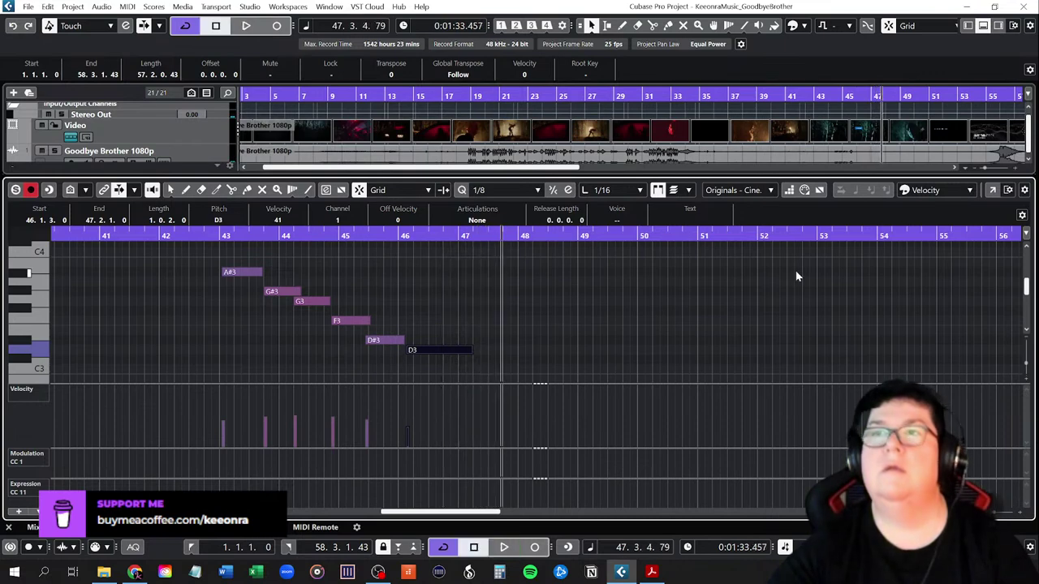
Return to the arrangement, show the video, and play the project from bar 41 to about bar 52
left_click(983, 26)
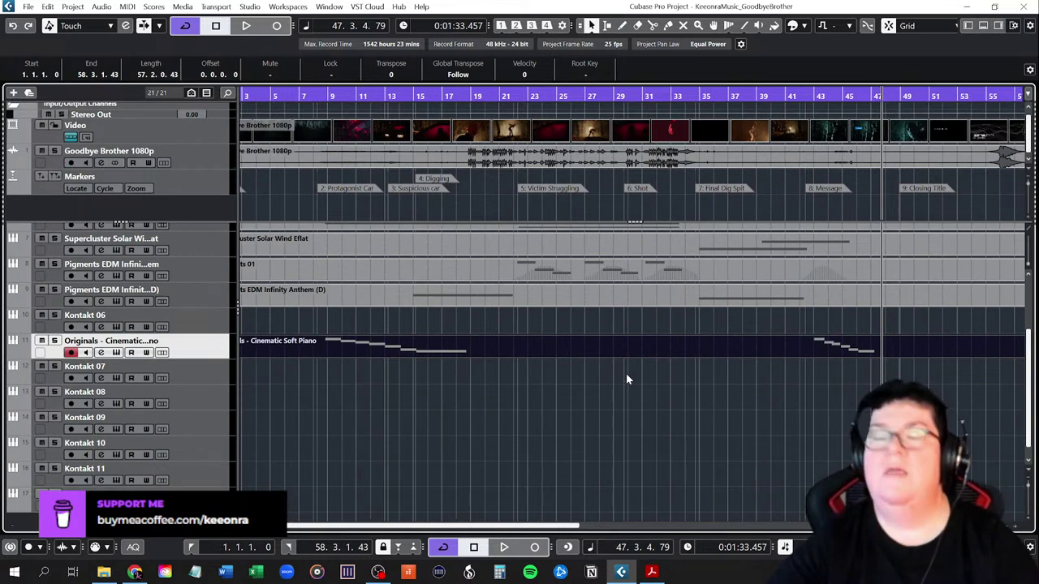
key("F8")
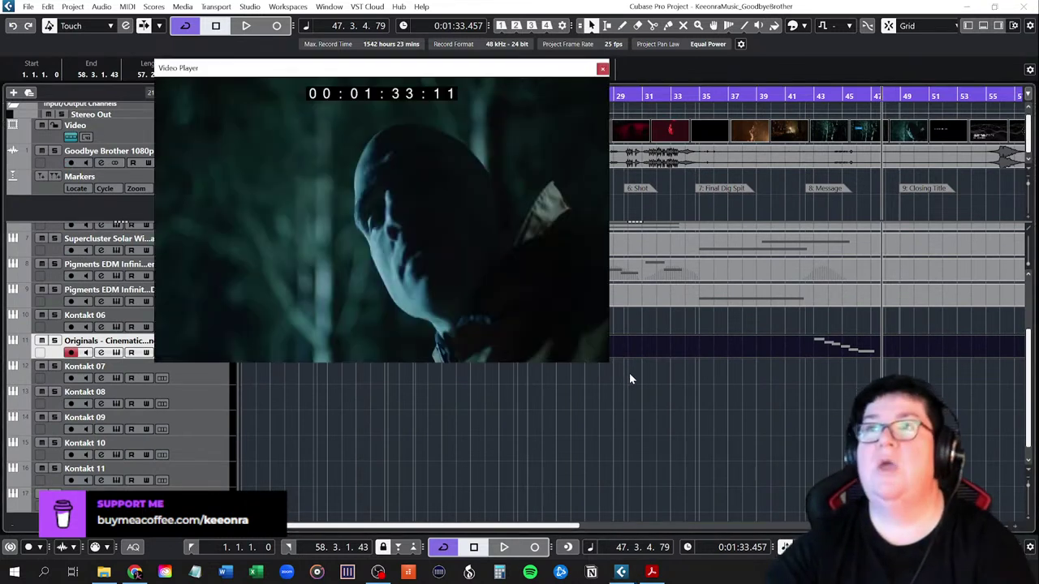
left_click(788, 95)
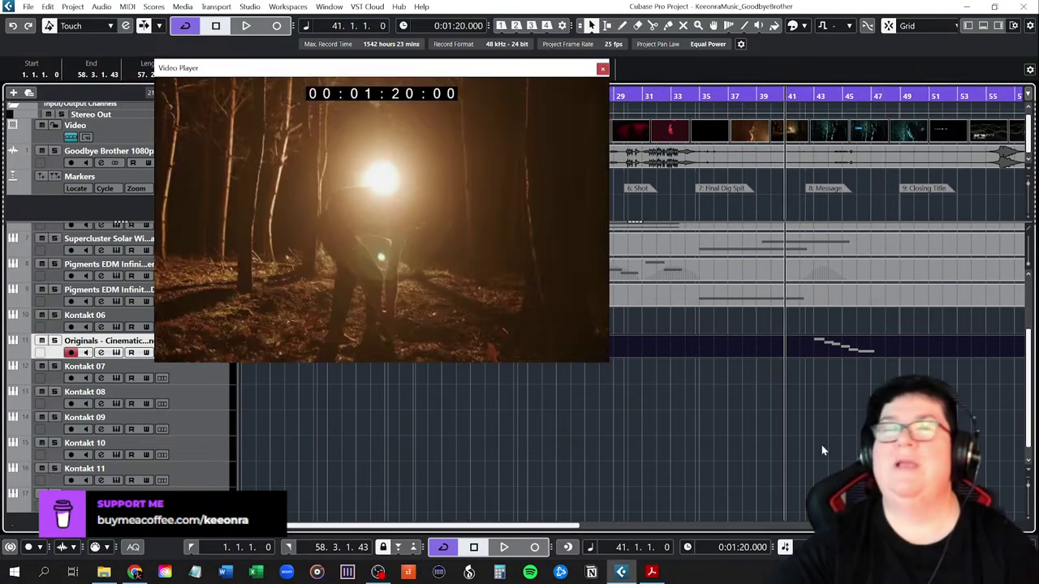
key("space")
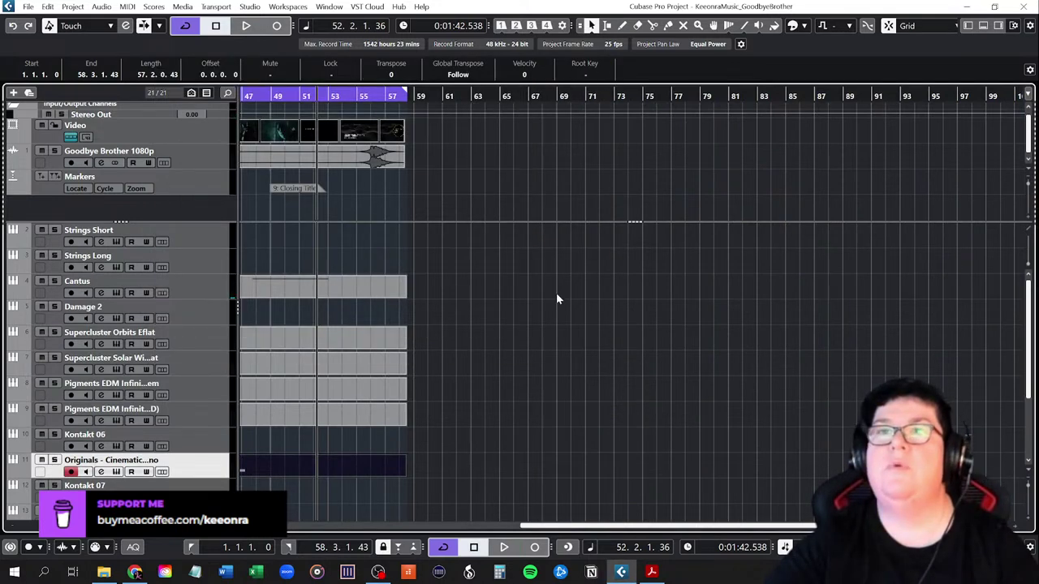
Set the playback position to bar 46 and open the Cantus part for note editing at its long note near bar 48
left_click_drag(543, 527, 482, 528)
left_click(402, 95)
left_click(371, 96)
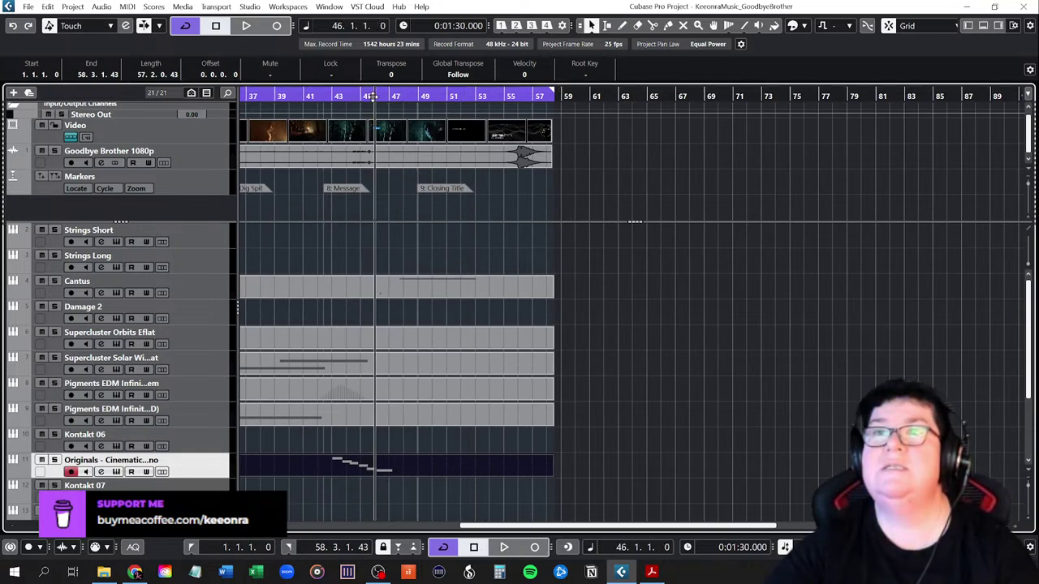
left_click(480, 291)
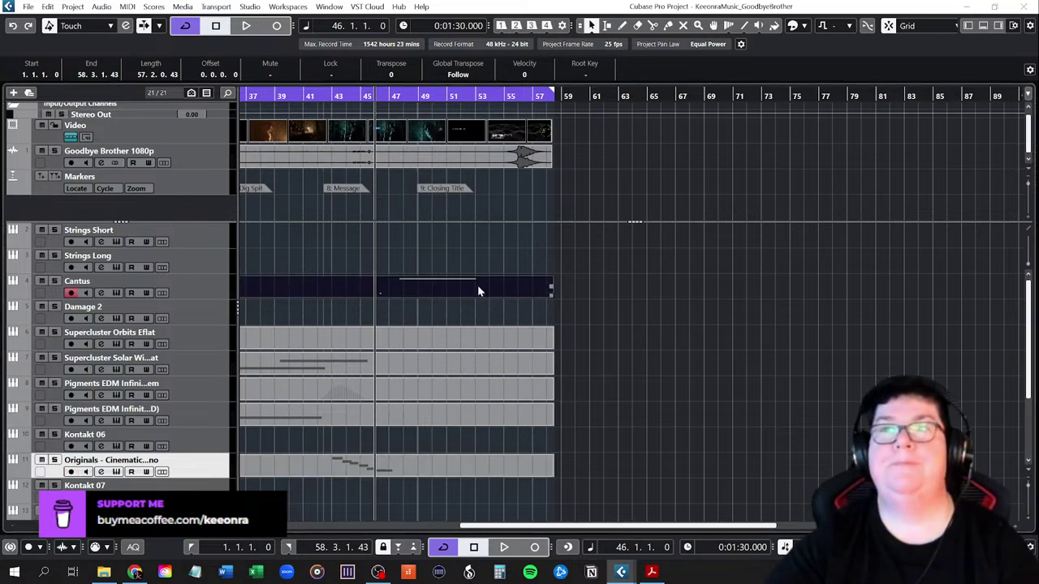
left_click(983, 26)
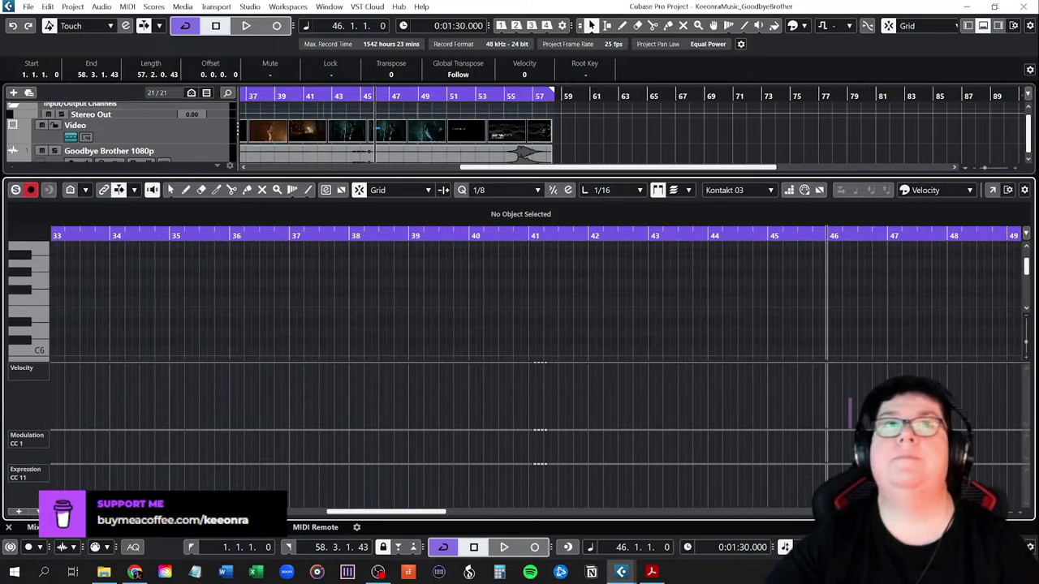
scroll(740, 334, "up", 5)
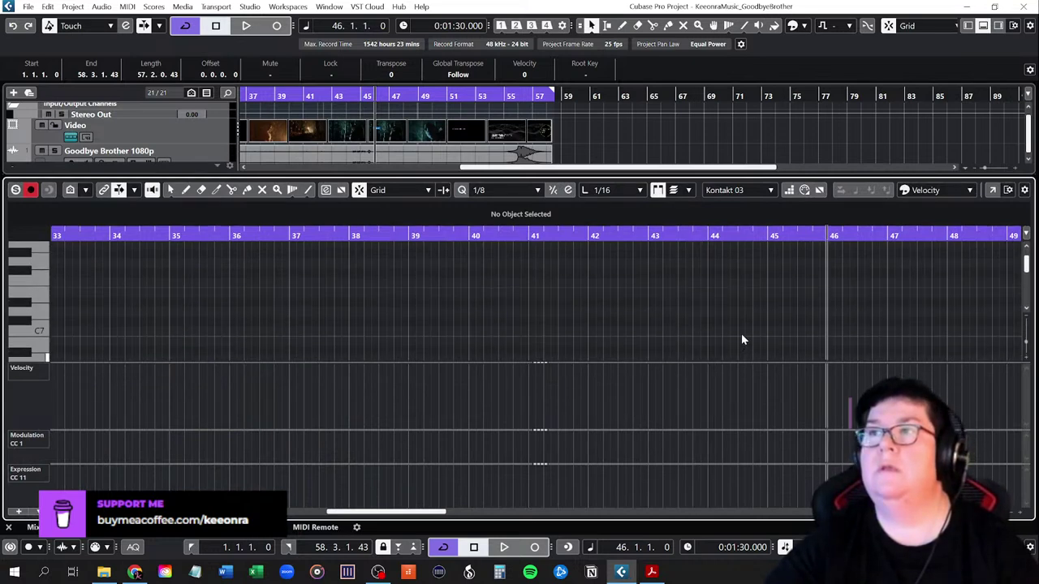
scroll(751, 331, "down", 10)
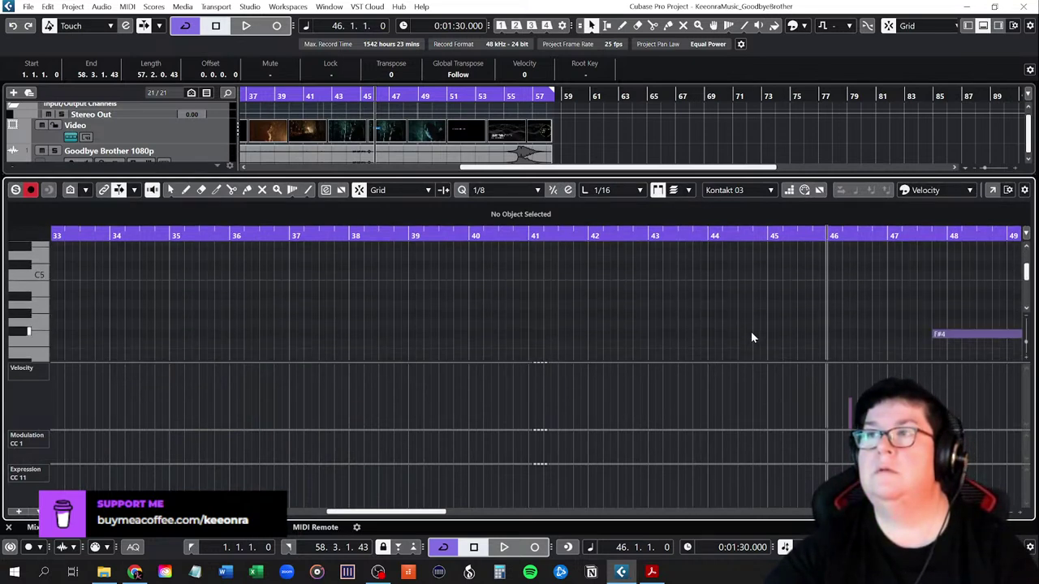
scroll(751, 338, "up", 1)
left_click_drag(426, 513, 530, 525)
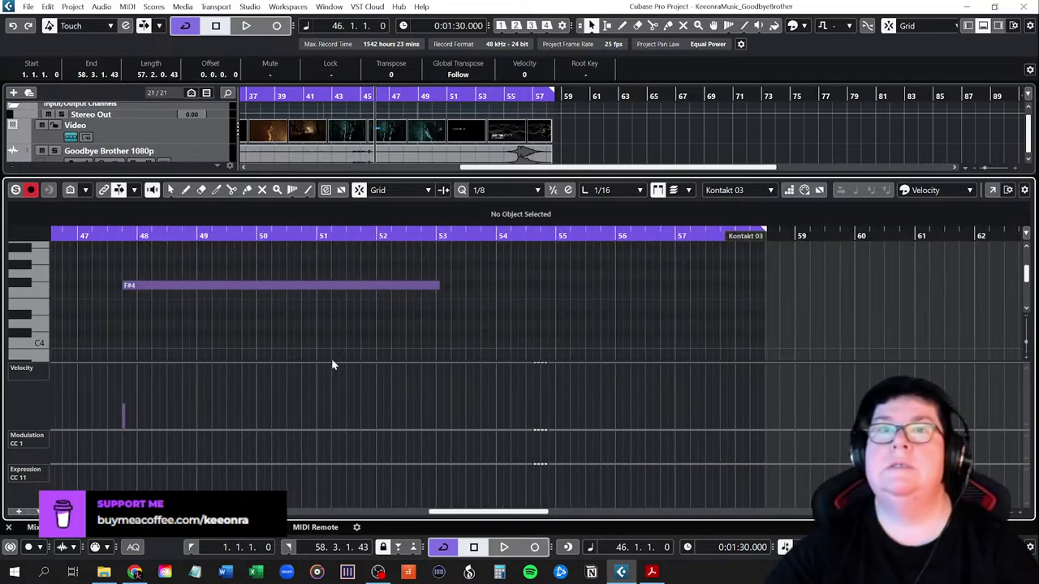
Show the video clear of the long Cantus note and play from bar 47 to about bar 48
key("F8")
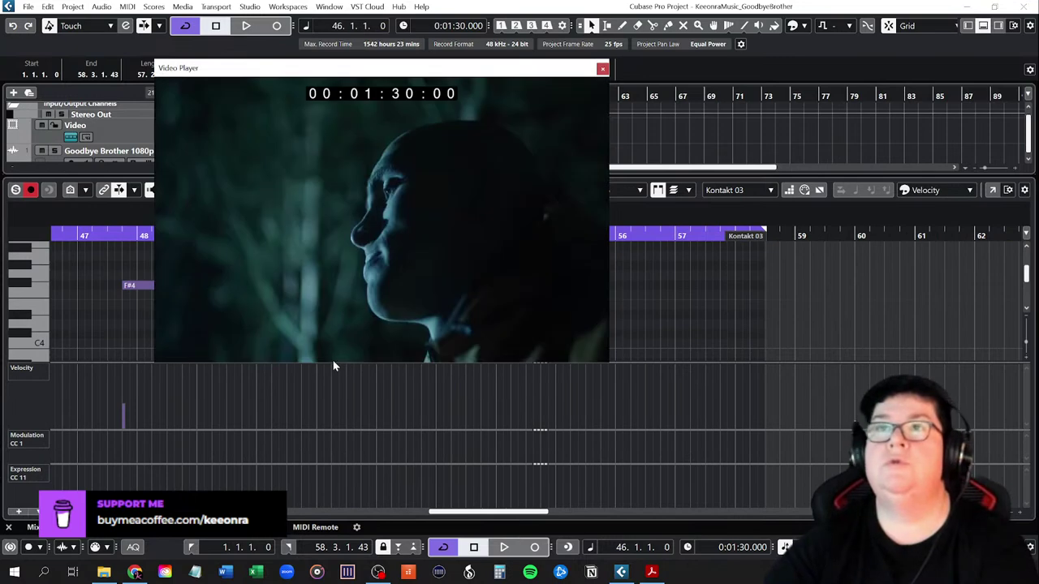
left_click_drag(368, 68, 740, 104)
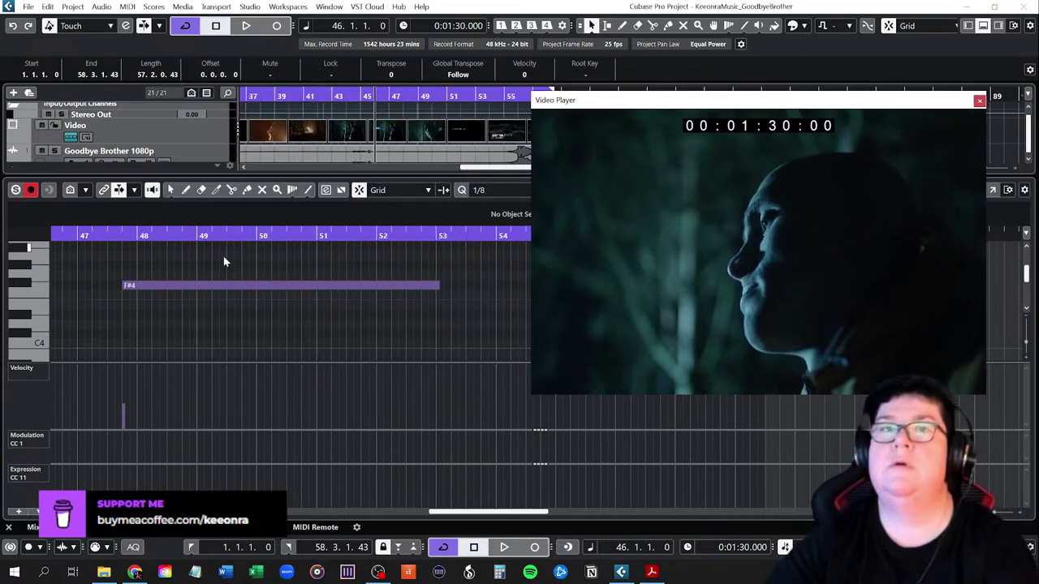
double_click(86, 234)
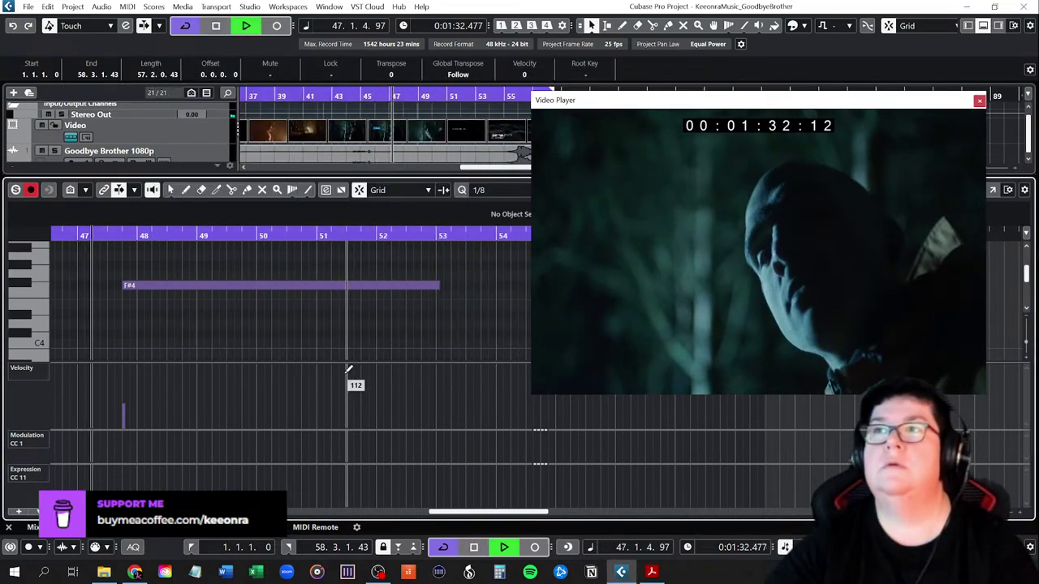
key("space")
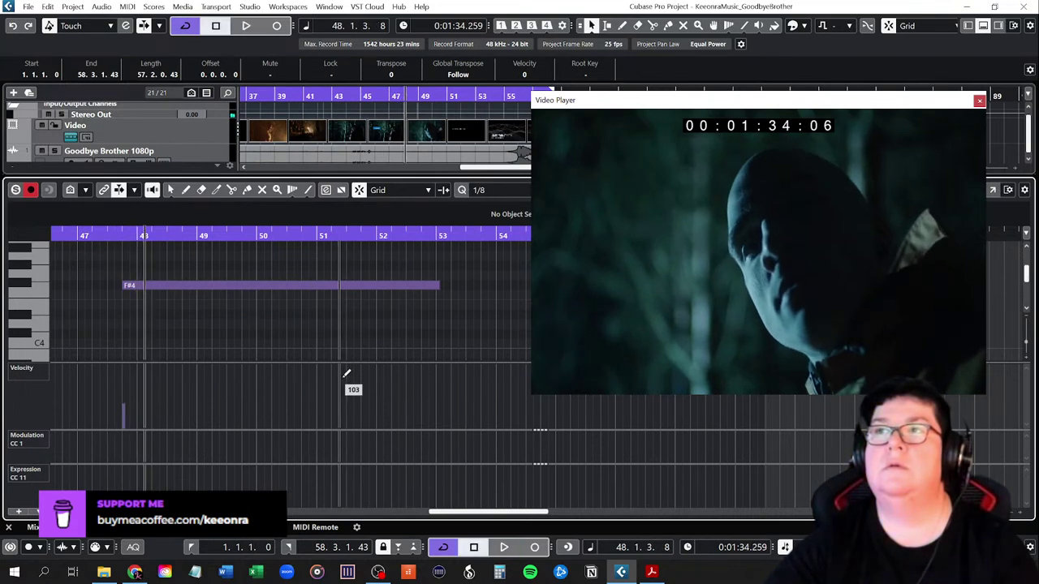
Play the video in short bursts from just before bar 45 to midway through bar 47 to locate the Cantus cue
left_click(76, 234)
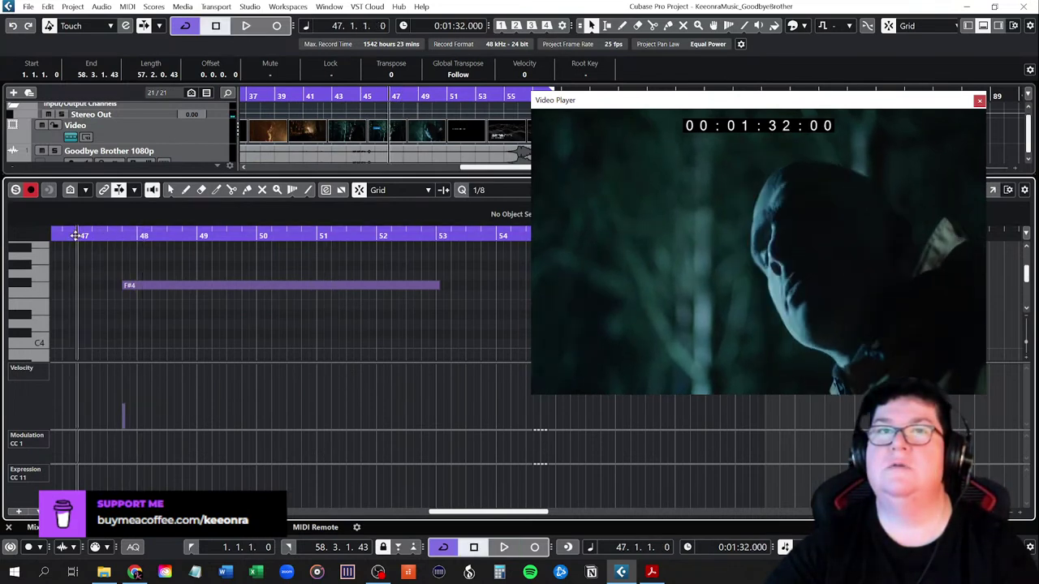
left_click_drag(467, 512, 448, 513)
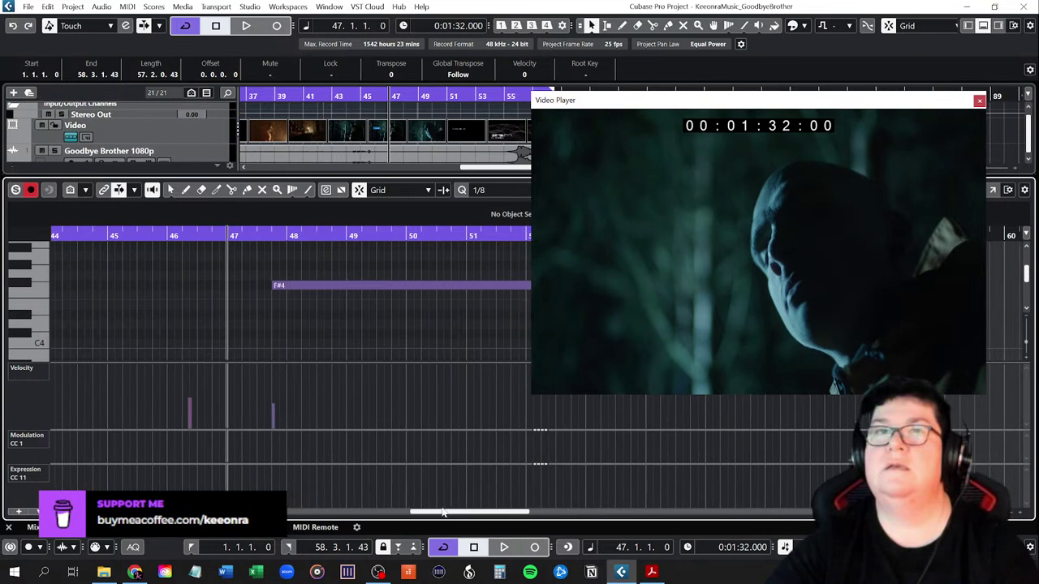
left_click(94, 234)
key("space")
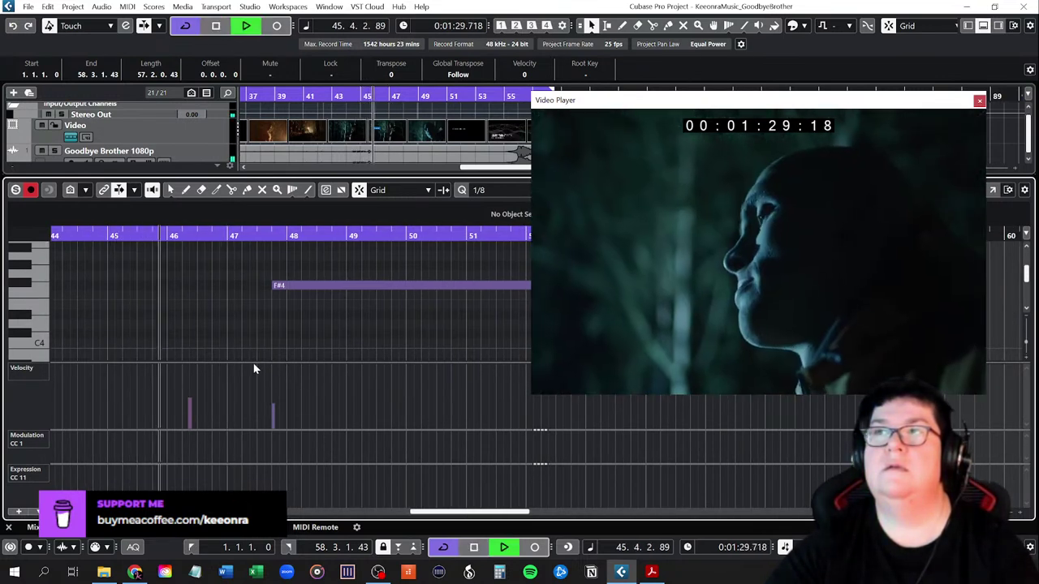
key("space")
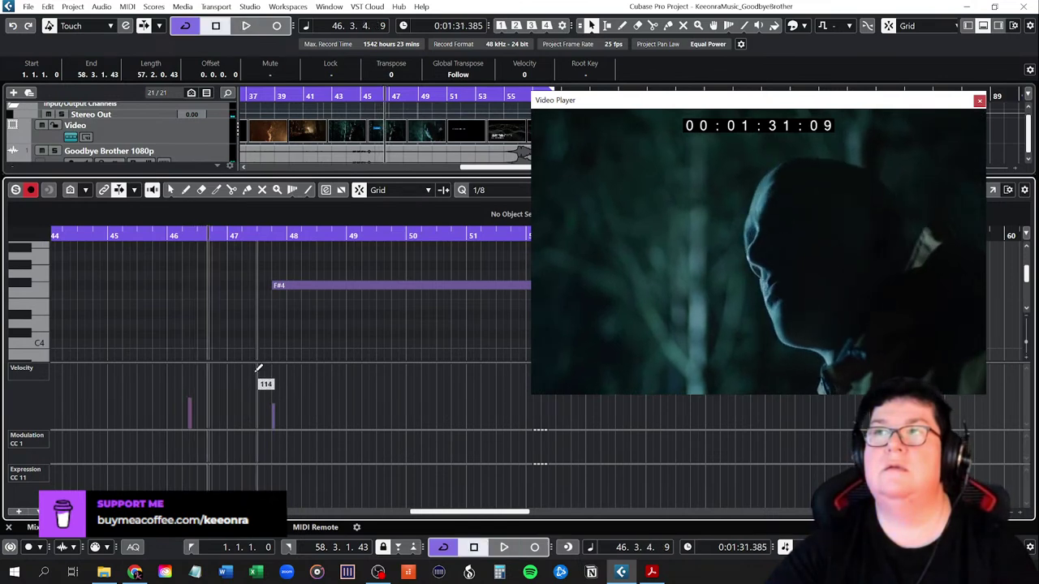
key("space")
key("space")
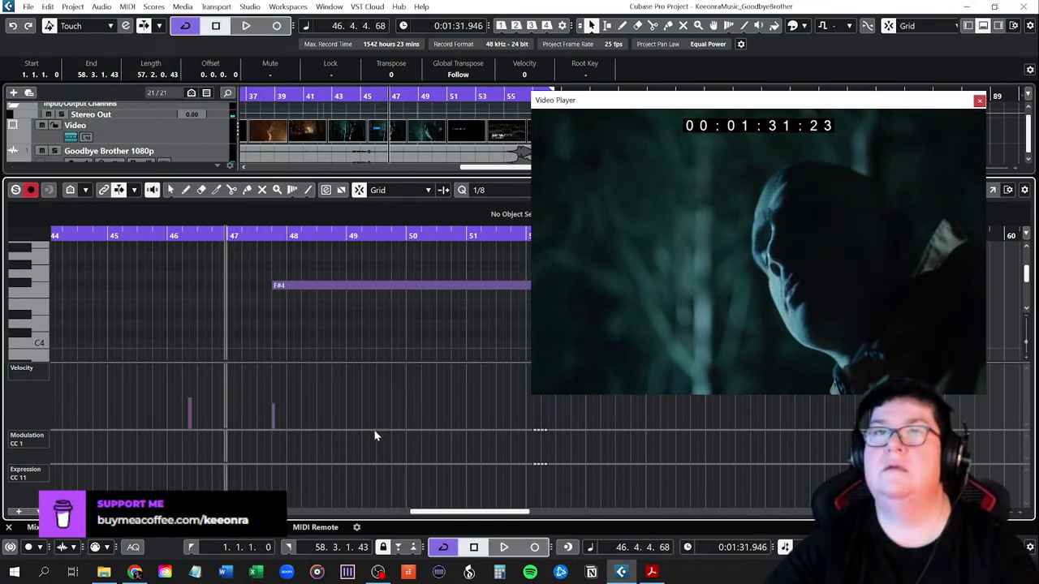
key("space")
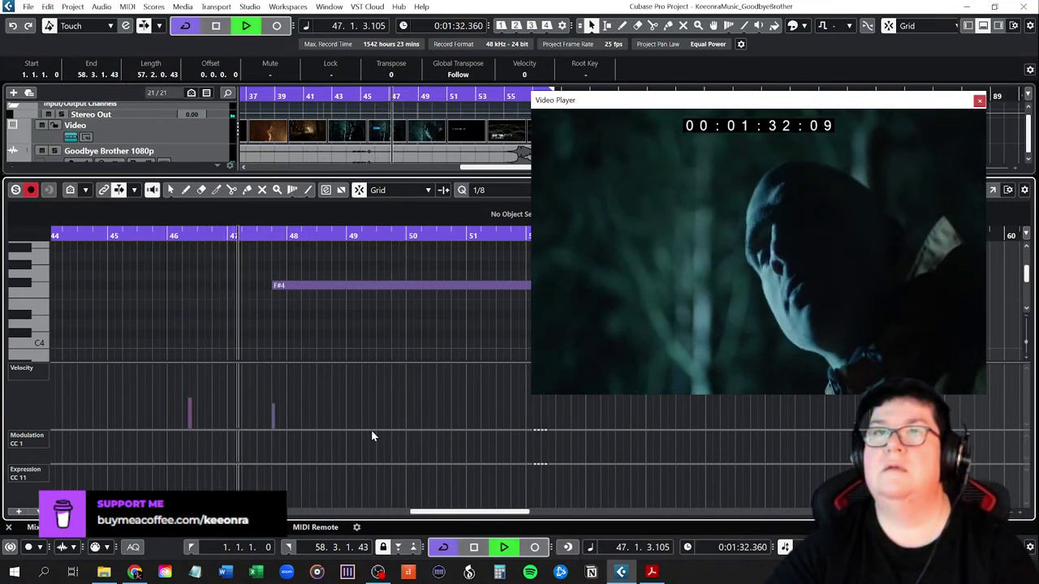
key("space")
key("space")
key("space")
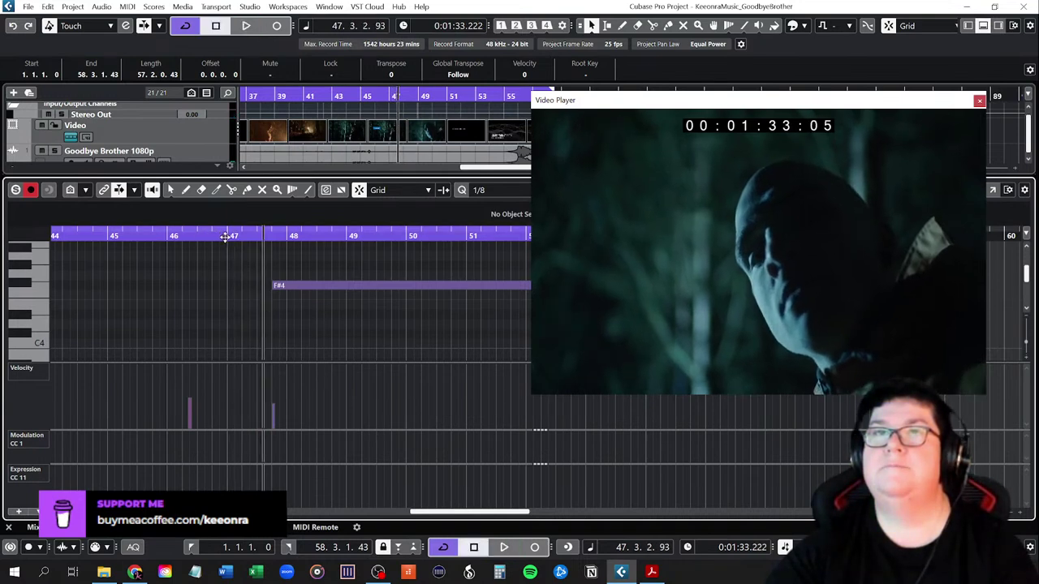
Move the long F#4 Cantus note to start at bar 47 and audition it from midway through bar 44
left_click_drag(283, 289, 238, 289)
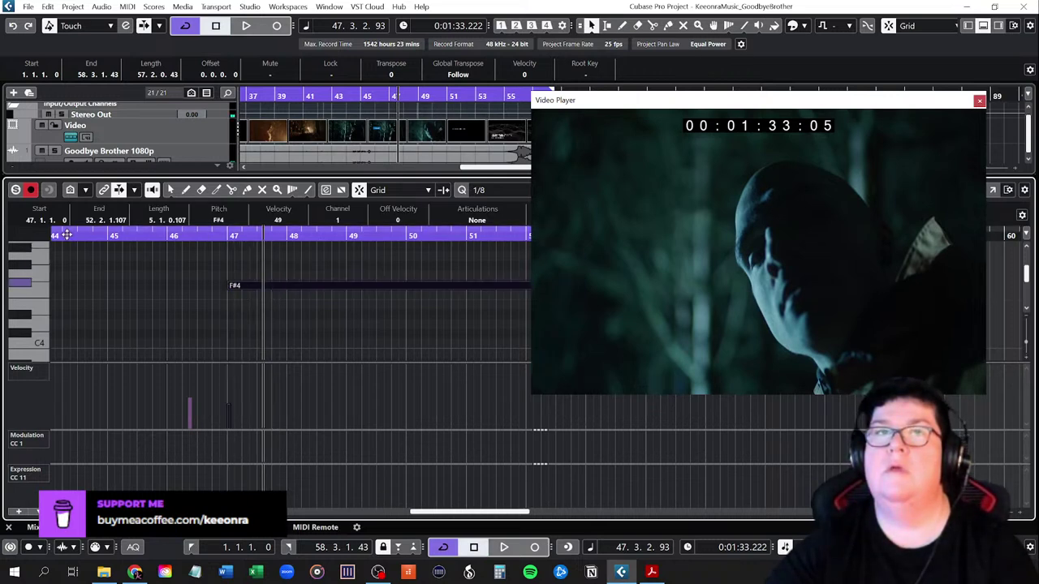
left_click(75, 234)
key("space")
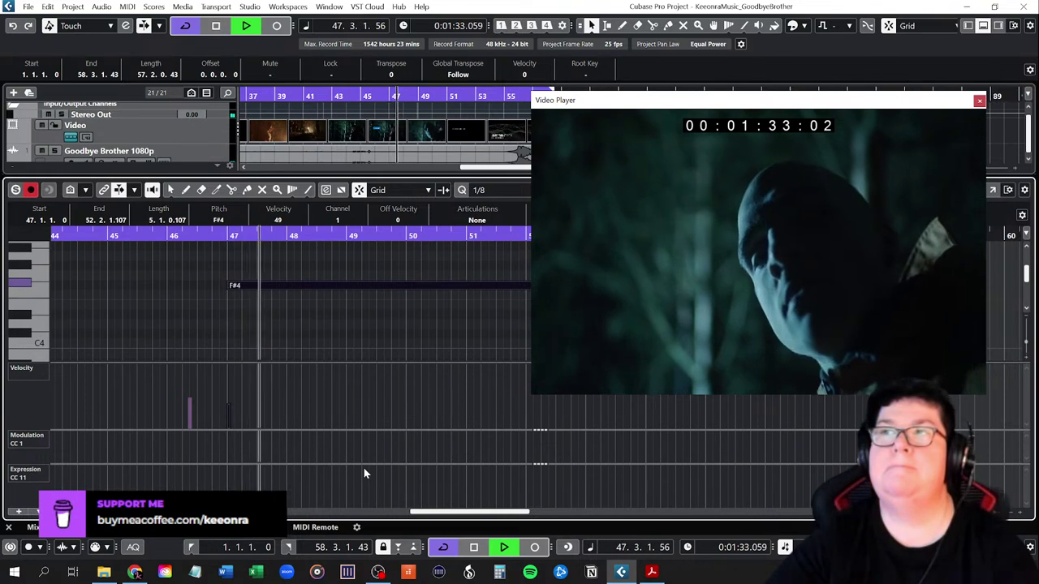
key("space")
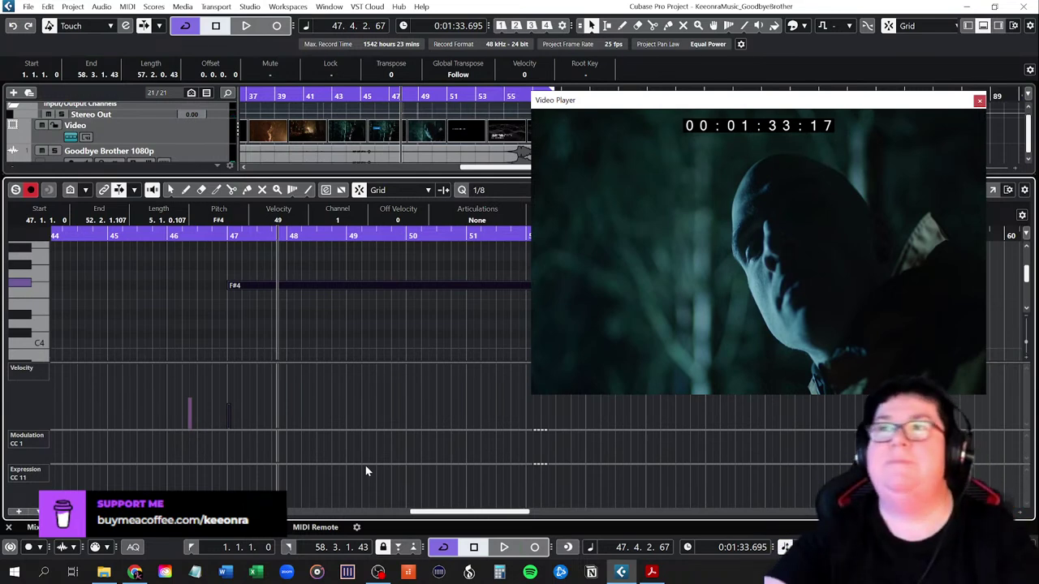
Move the video clear of the editor, close the note editor, and return the playback position to the project start
left_click_drag(860, 107, 616, 100)
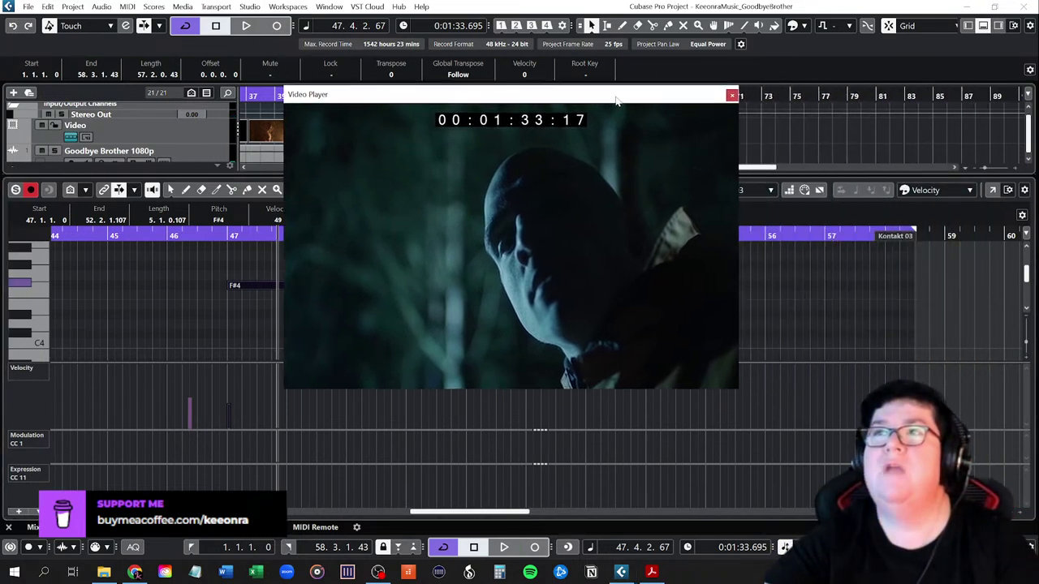
left_click(982, 25)
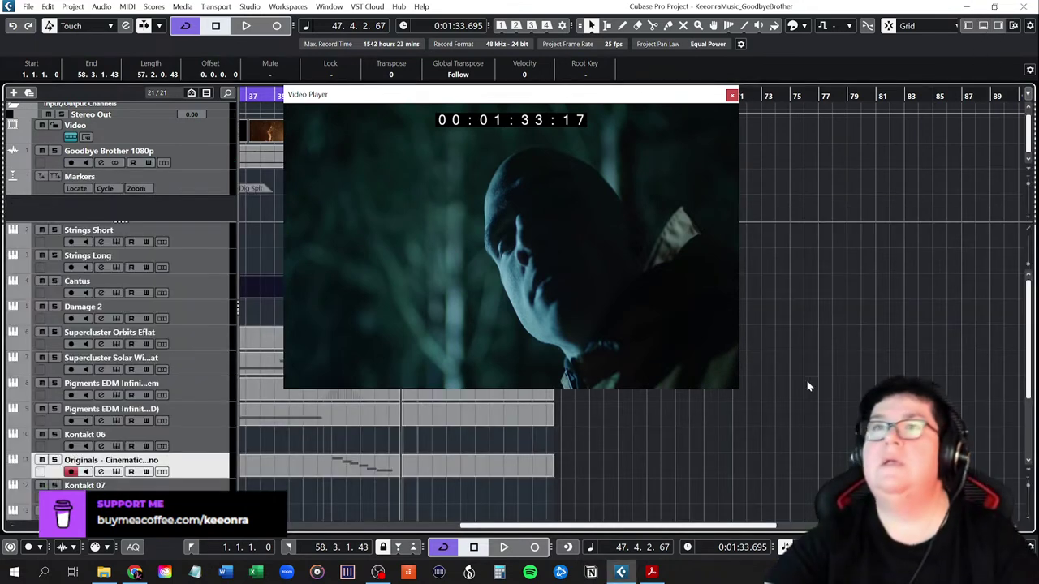
left_click(674, 480)
key("Home")
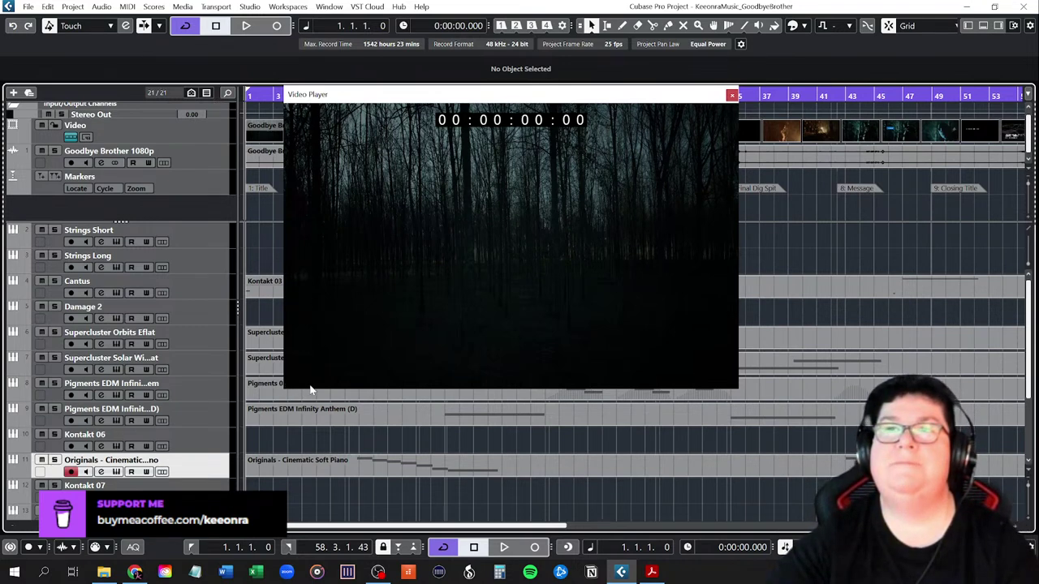
Enlarge the video window, close it, and fit the whole project in the arrangement view
left_click_drag(311, 390, 310, 453)
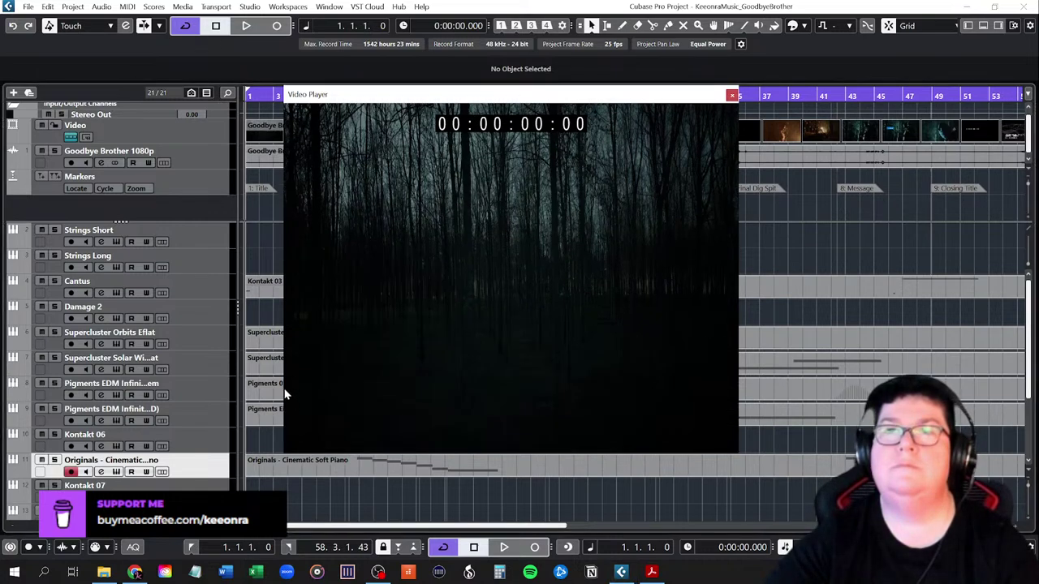
left_click_drag(283, 389, 132, 379)
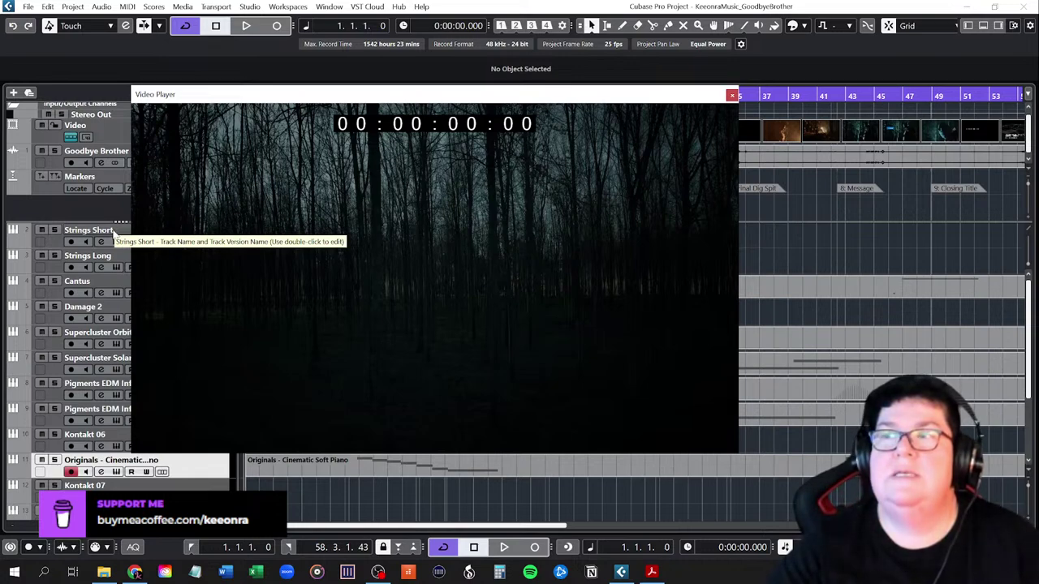
left_click(731, 95)
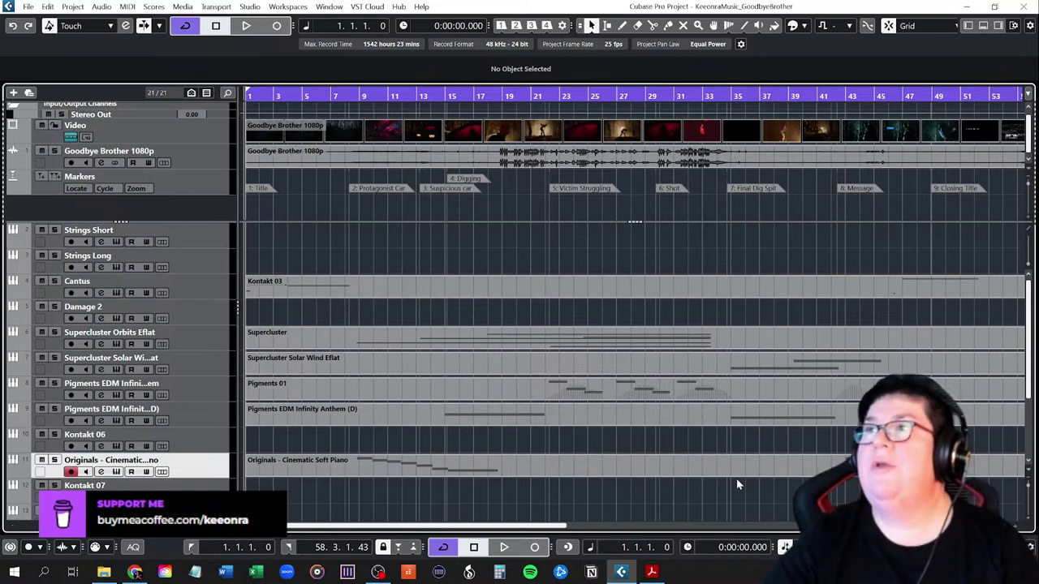
key("shift+f")
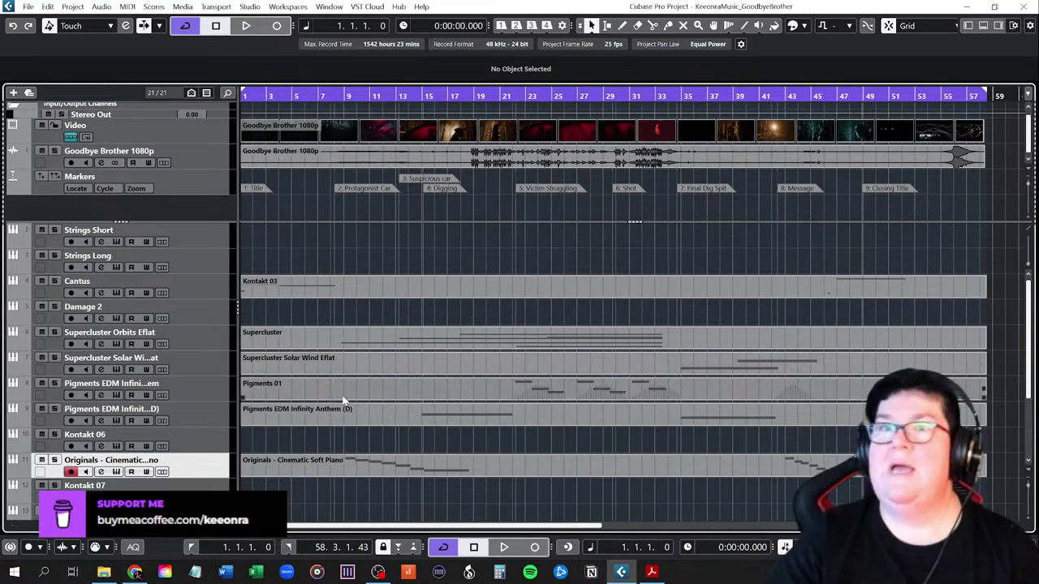
Copy the Originals - Cinematic Soft Piano part onto the Strings Long track at bar 1
left_click(308, 469)
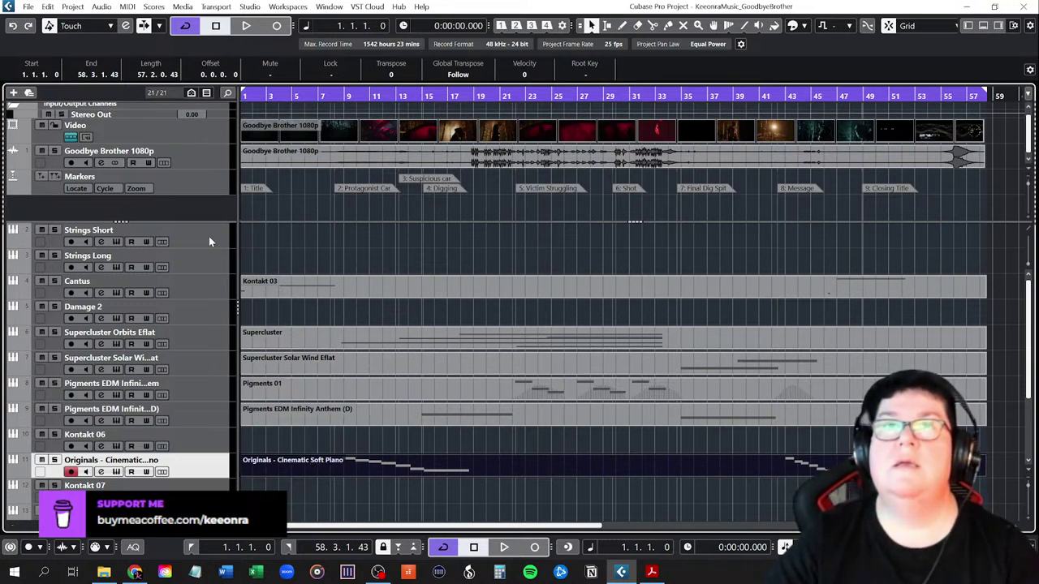
left_click(201, 260)
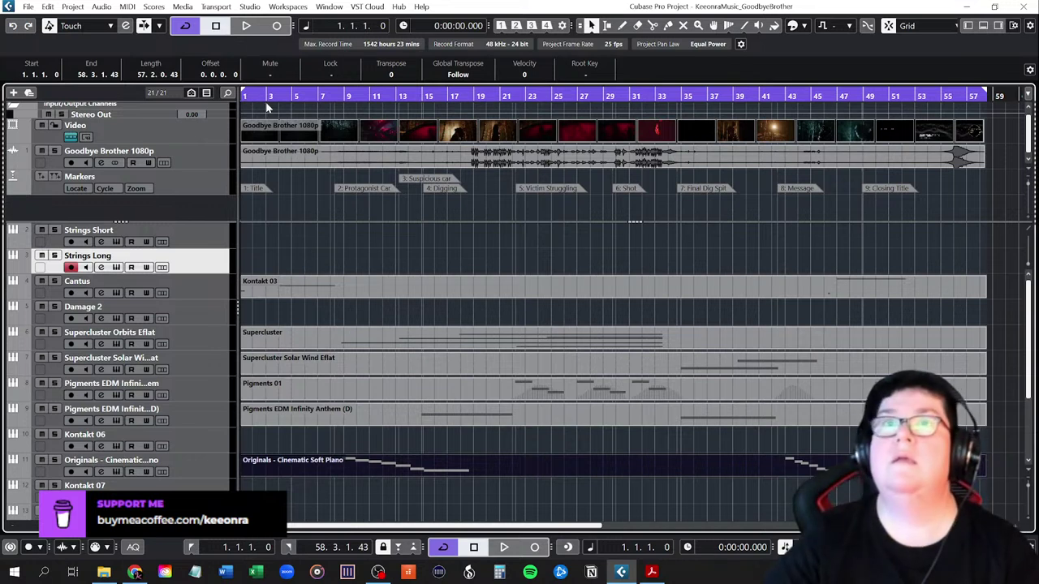
key("ctrl+v")
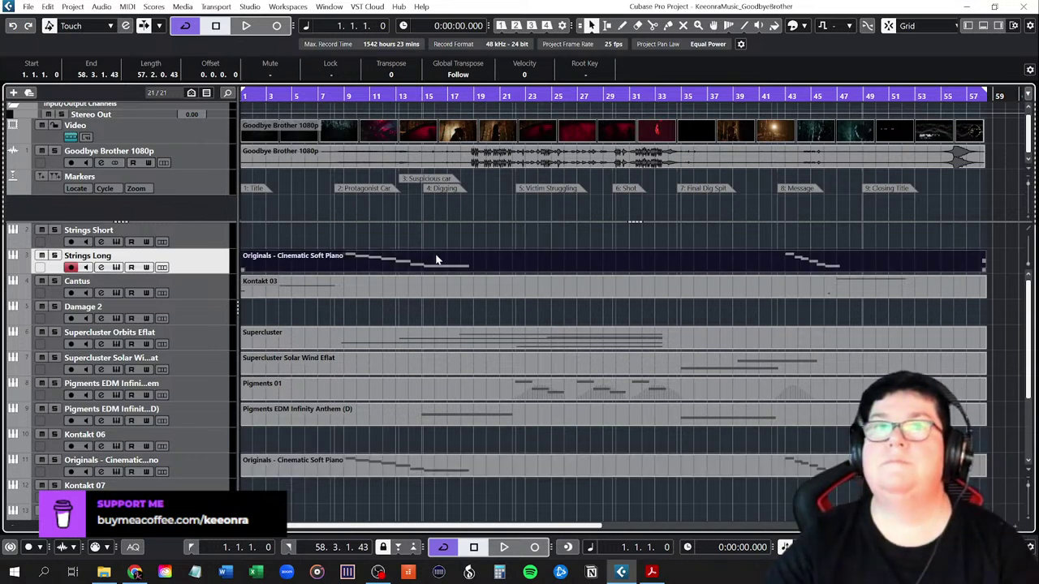
Solo the Strings Long track and play its melody from just before bar 9 to about bar 11
left_click(55, 256)
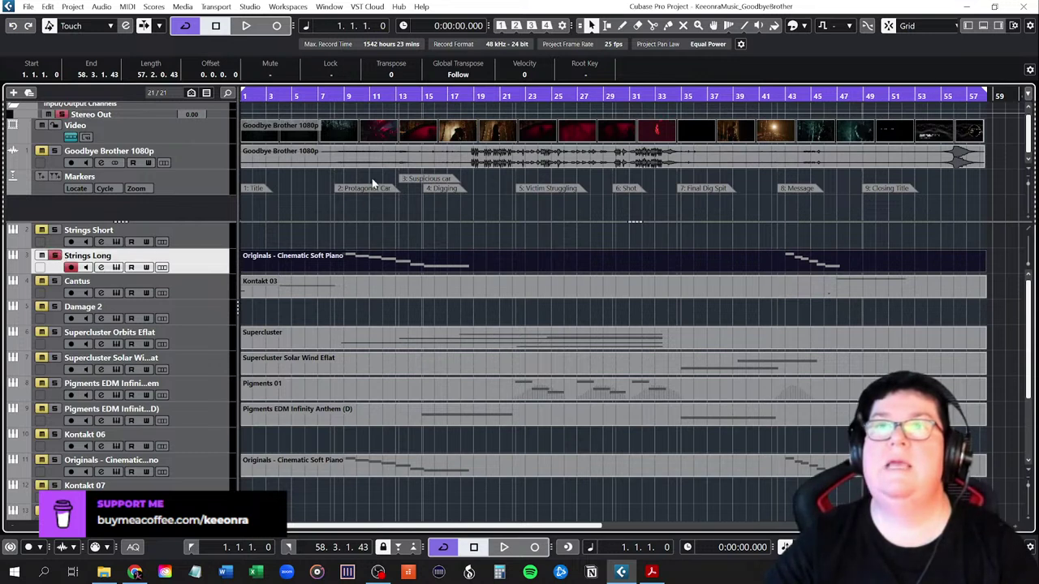
left_click(340, 94)
key("space")
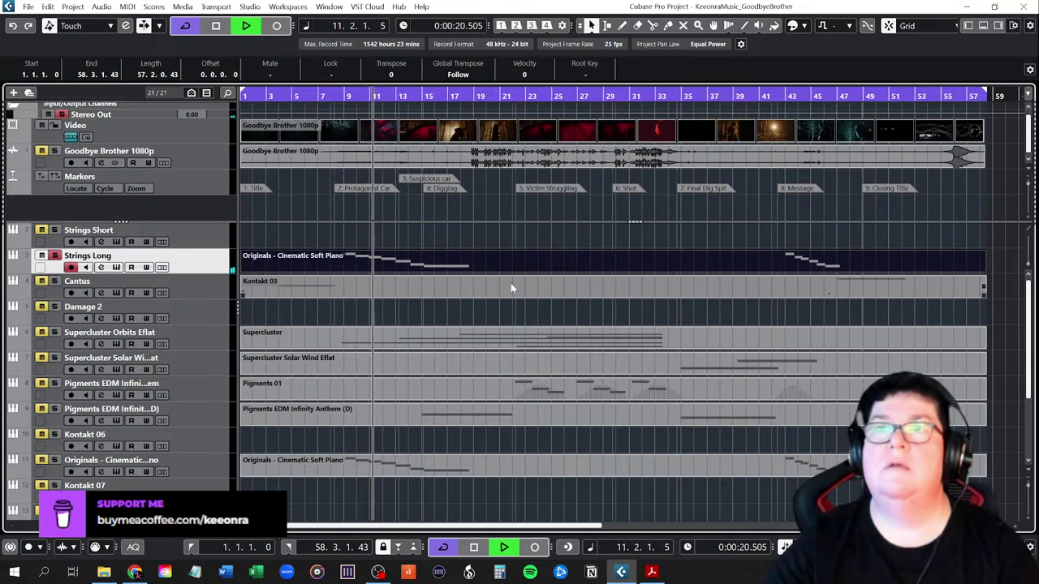
key("space")
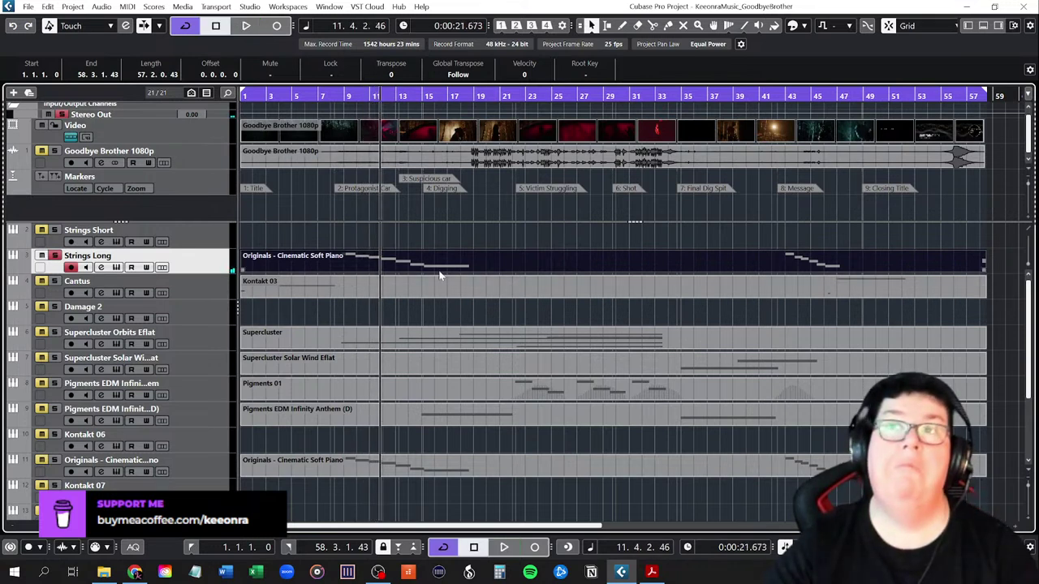
Try the piano part on Strings Short from bar 1, audition it with Strings Long up to bar 14, and delete that copy
key("Home")
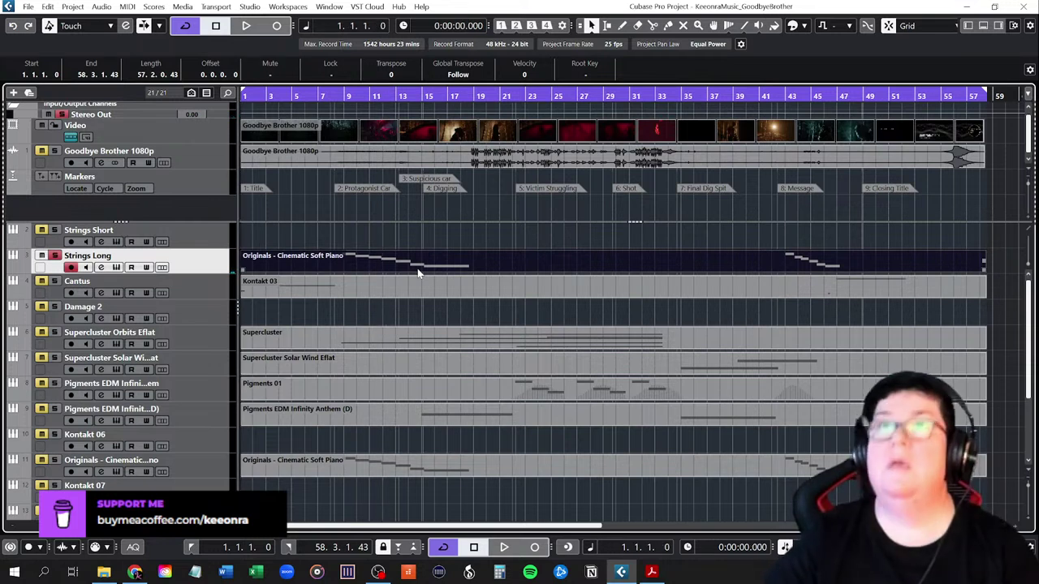
left_click(184, 235)
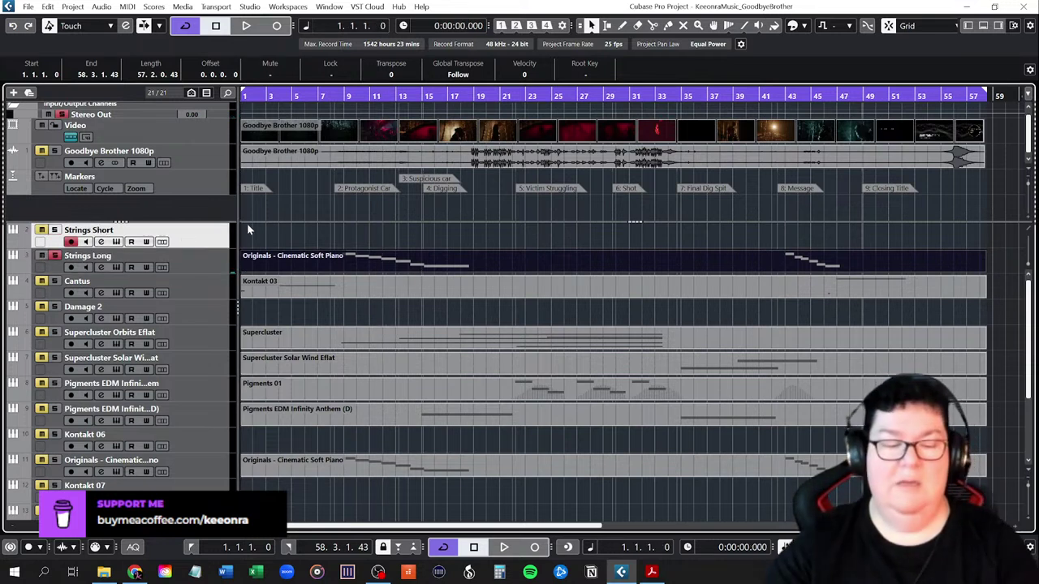
key("ctrl+v")
left_click(334, 99)
key("space")
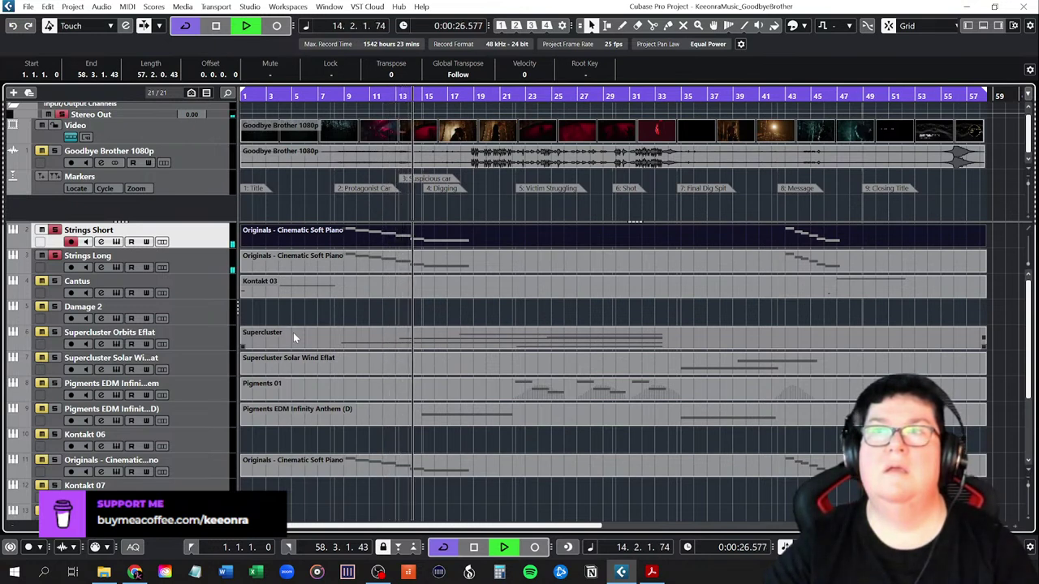
key("space")
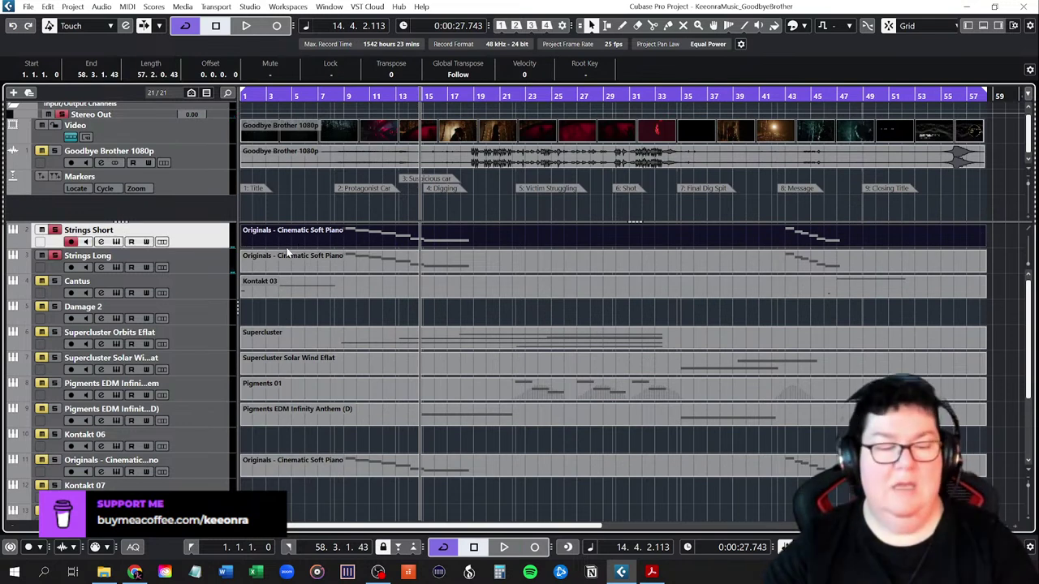
key("Delete")
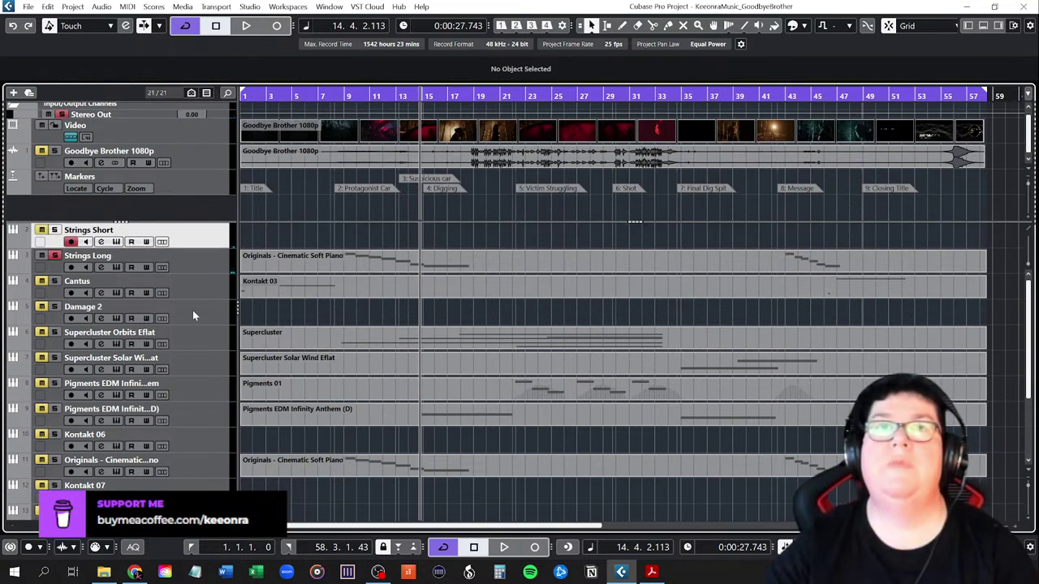
Turn off solo on Strings Long, select its copied piano part, and save the project
left_click(206, 262)
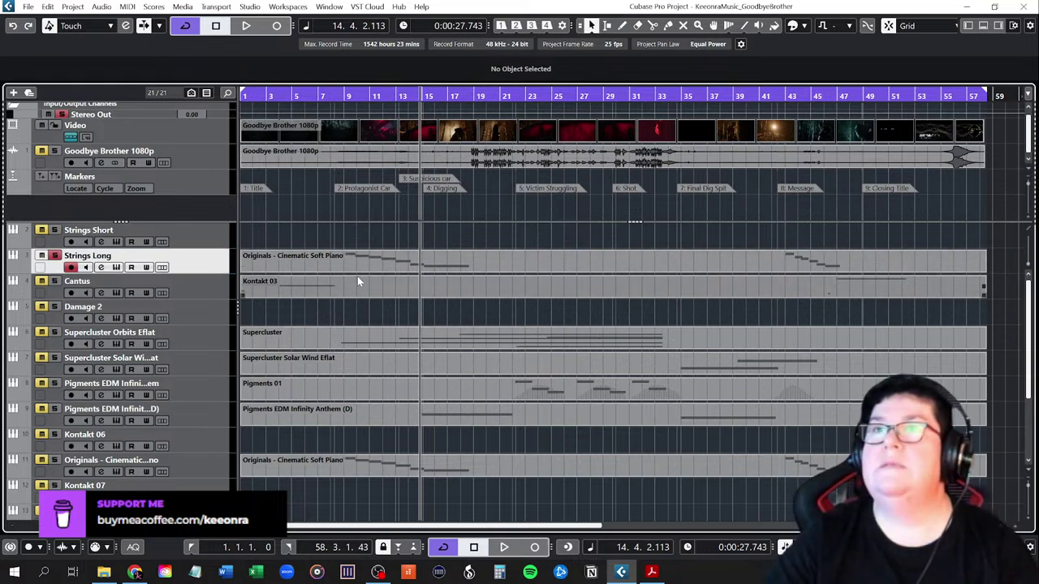
left_click(55, 256)
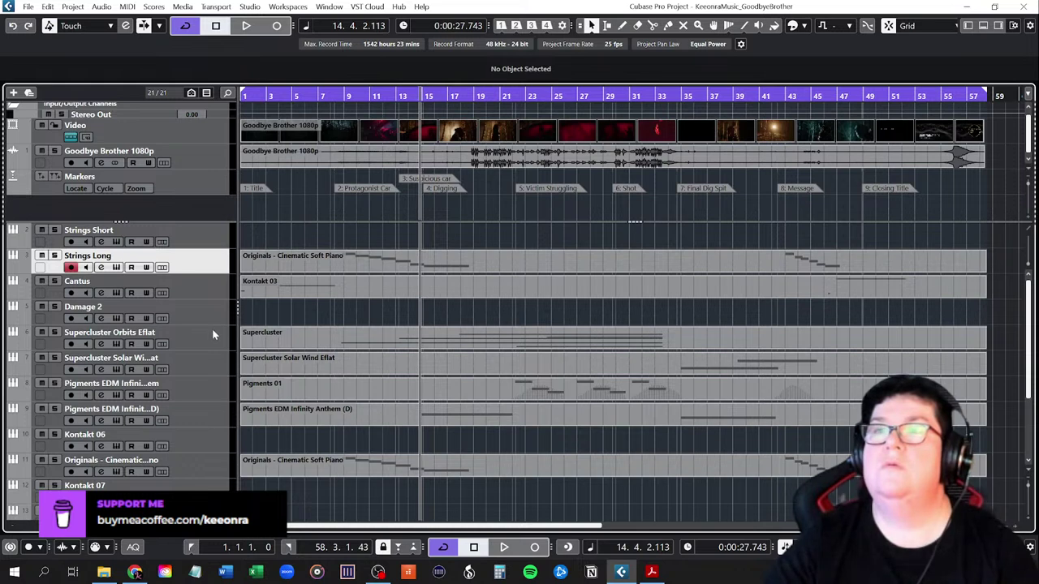
left_click(360, 268)
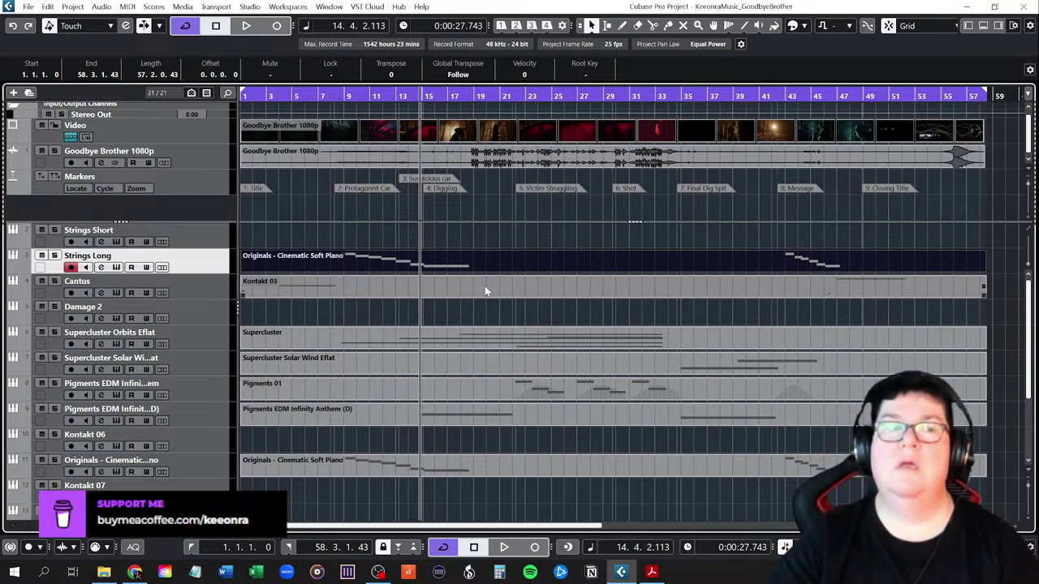
left_click(27, 7)
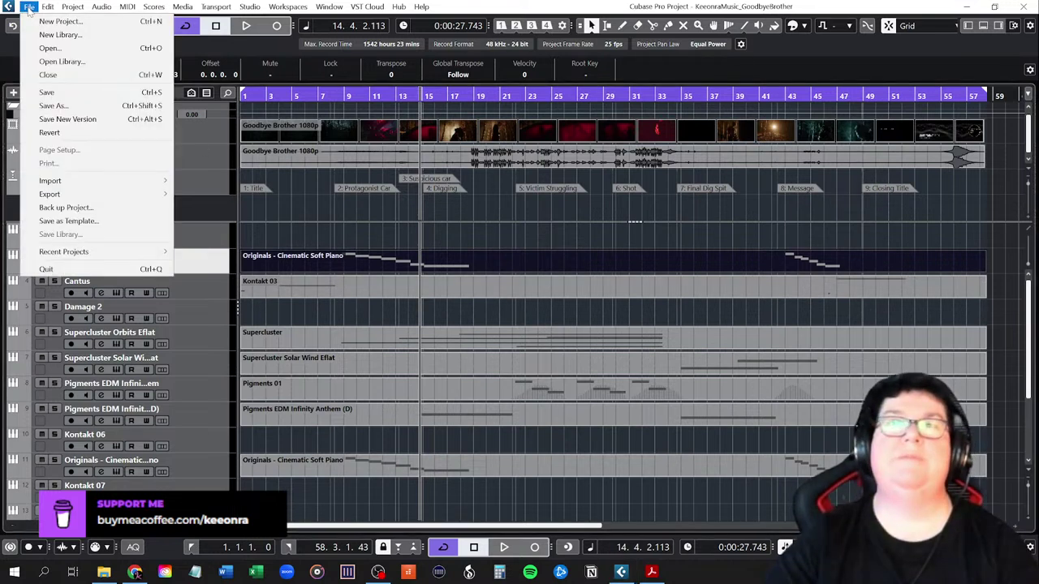
left_click(41, 92)
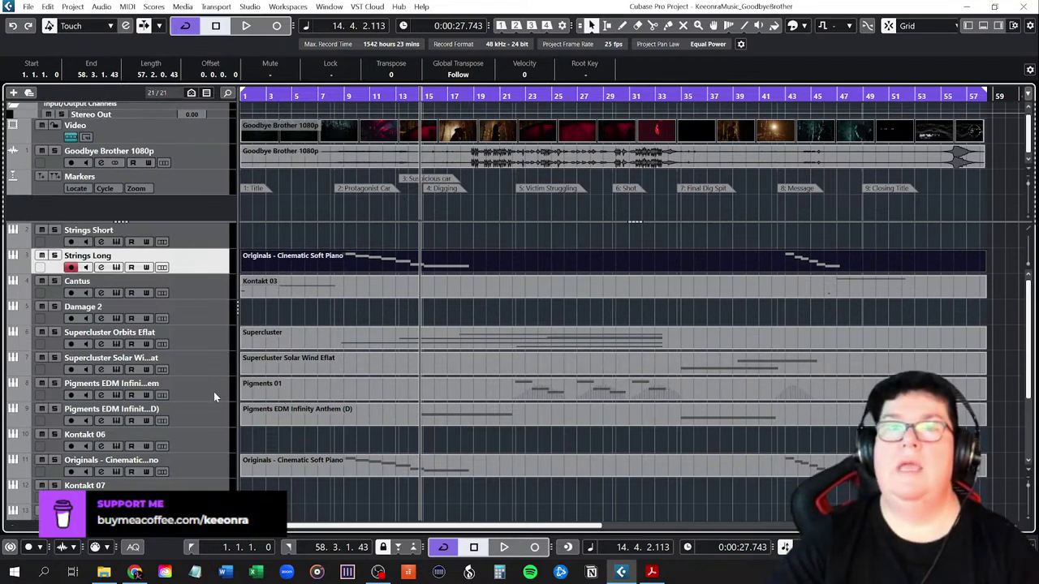
Look over the track list and select the Pigments EDM Infinity Anthem (D) part
scroll(210, 394, "down", 4)
scroll(195, 392, "up", 4)
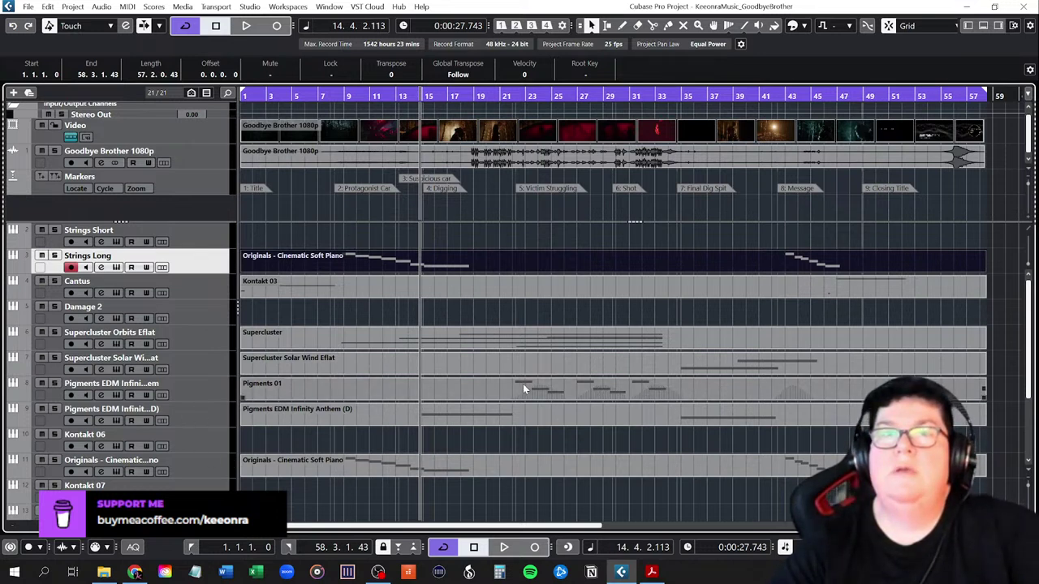
left_click(400, 428)
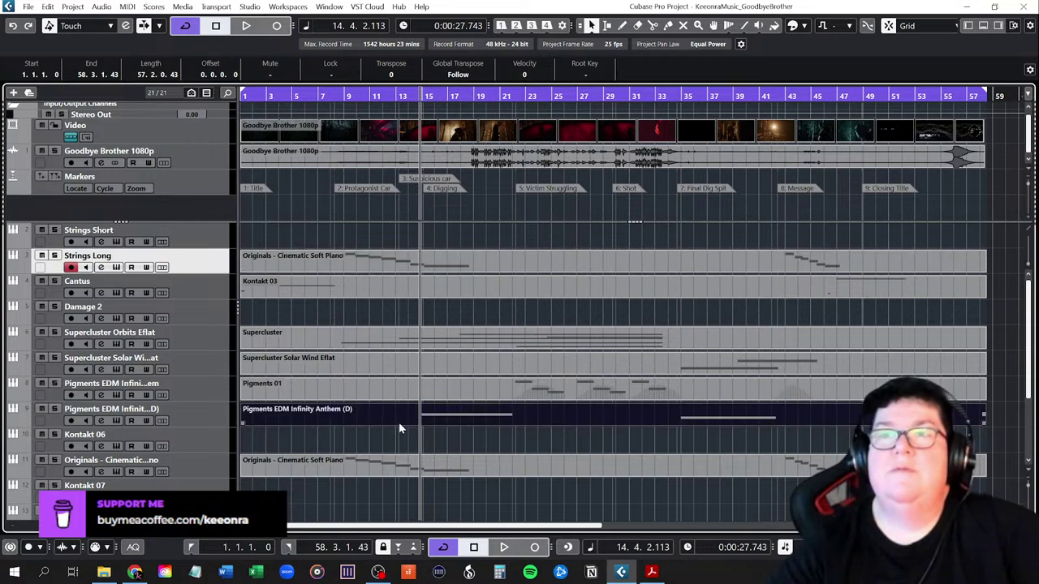
Play the score against the video from bar 1 to about bar 52, and close the video window
key("Home")
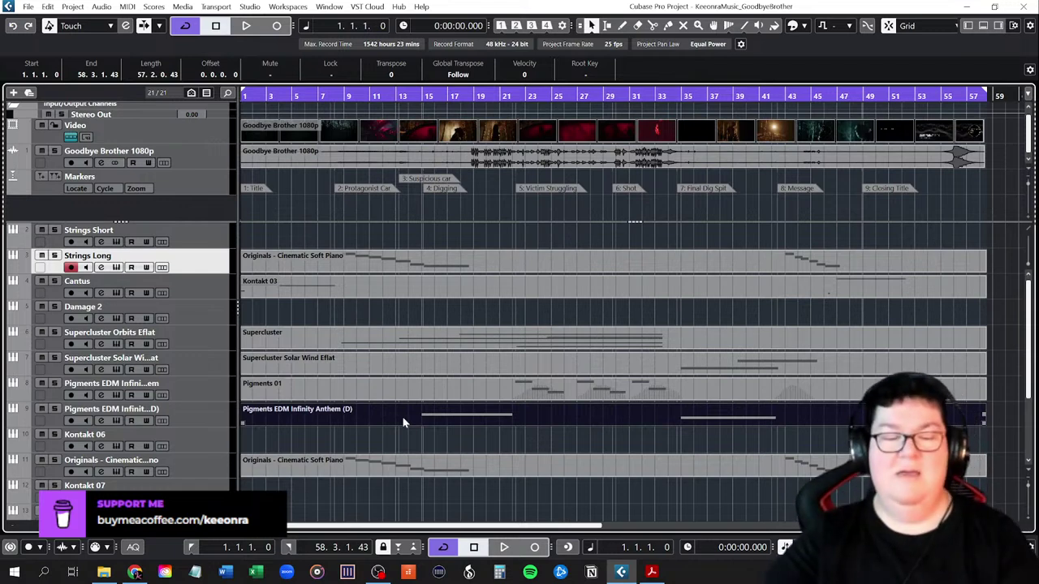
key("F8")
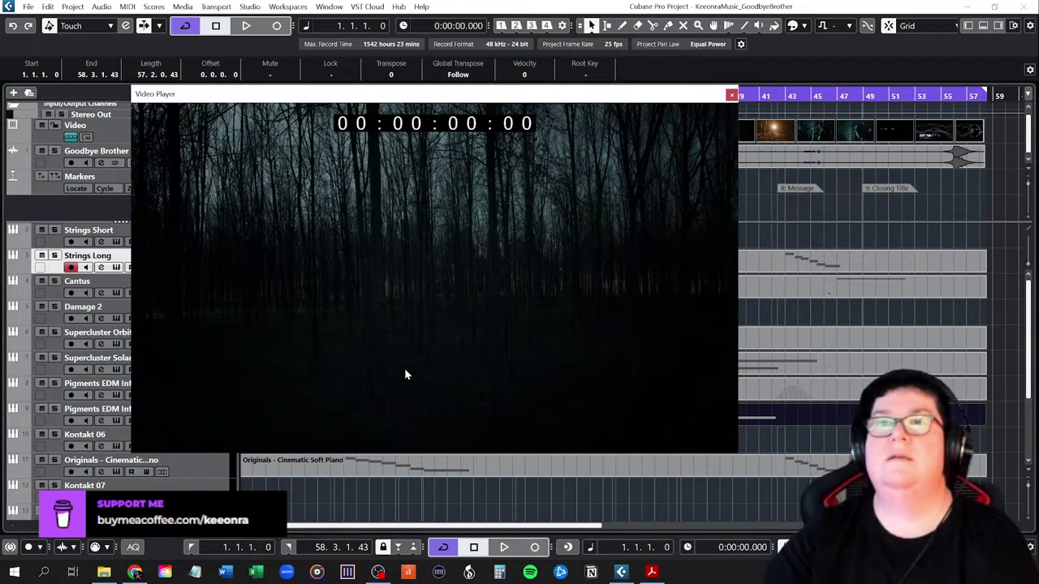
left_click_drag(404, 97, 328, 91)
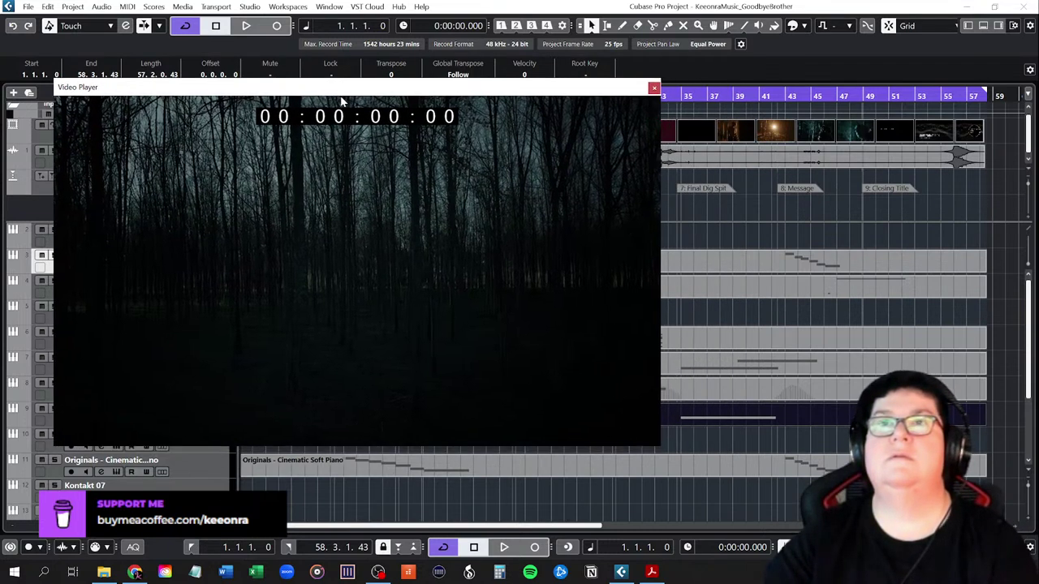
key("space")
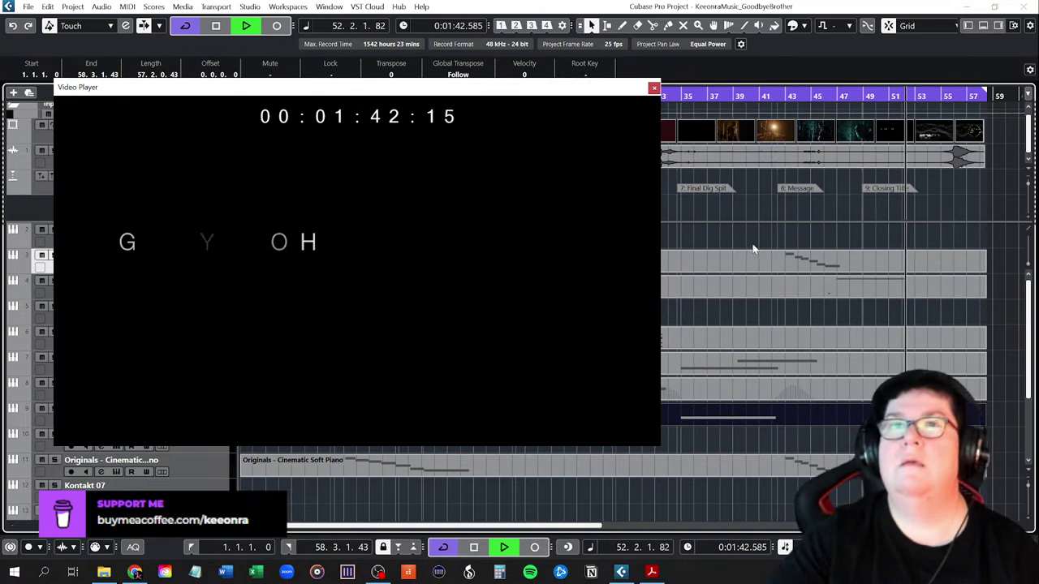
left_click(654, 88)
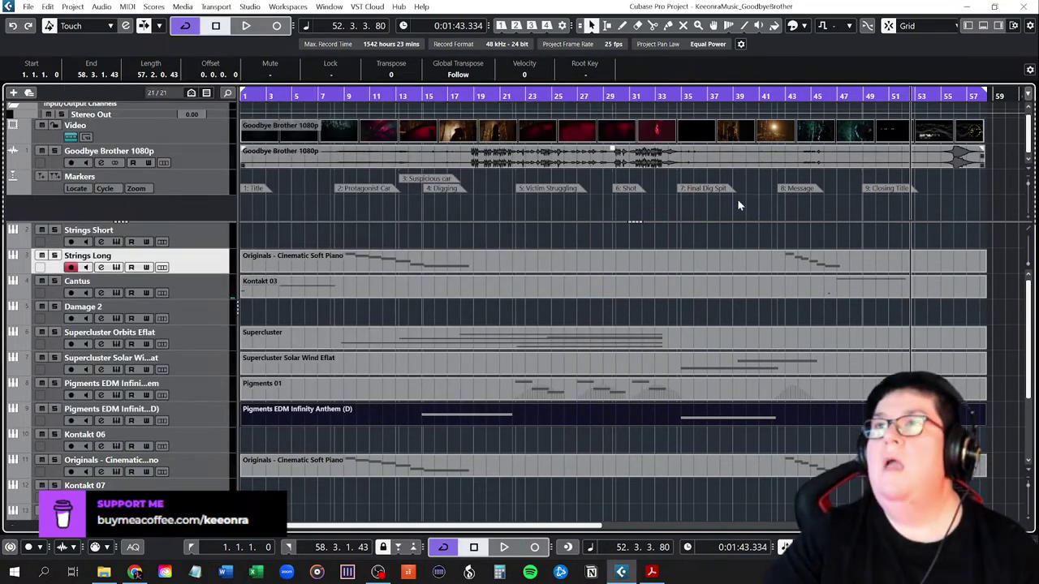
Open the Strings Long part for note editing and lengthen the ending melody's final D3 to bar 50
left_click(849, 258)
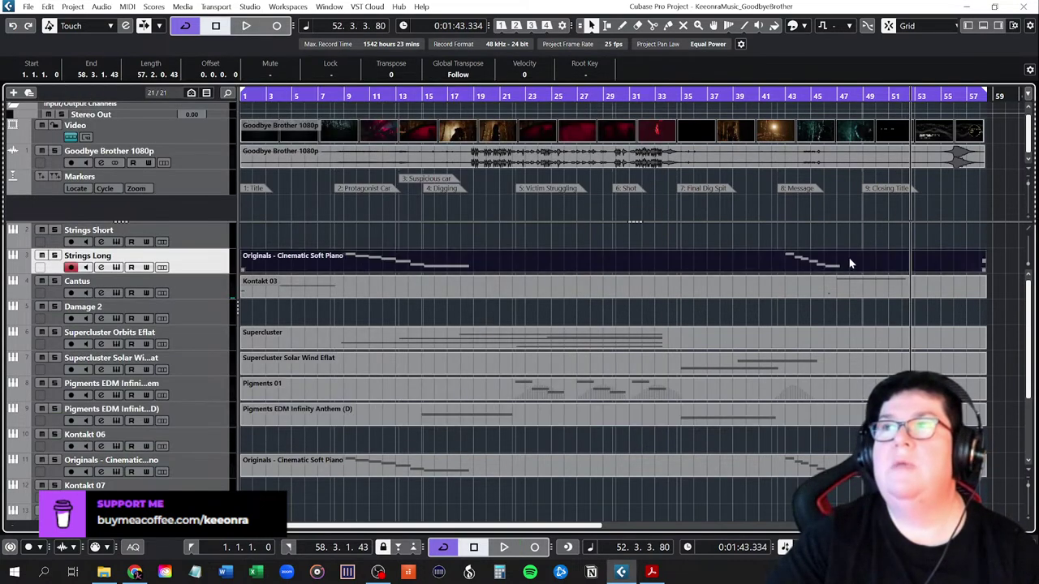
left_click(984, 26)
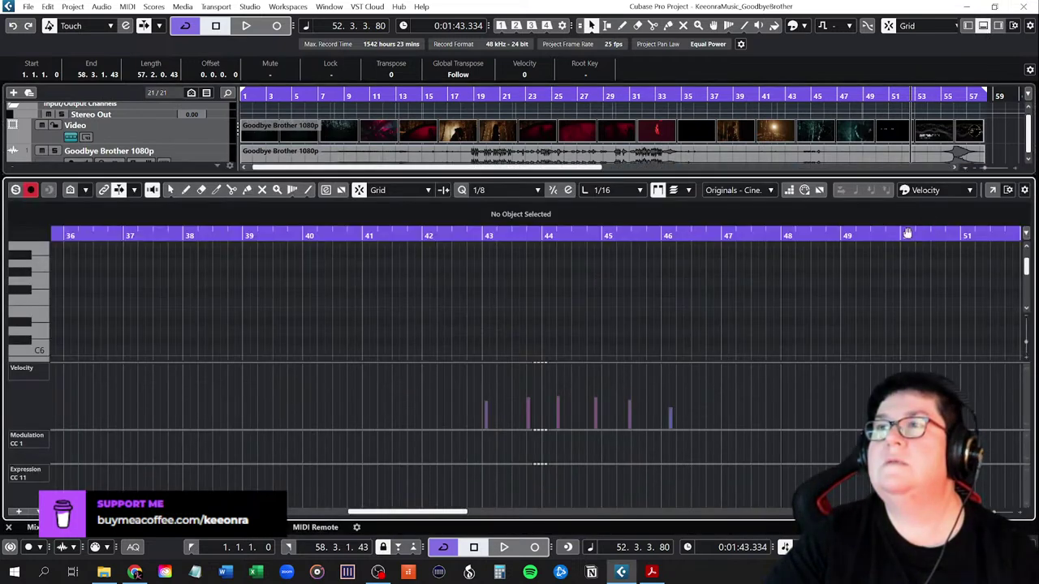
scroll(556, 335, "down", 12)
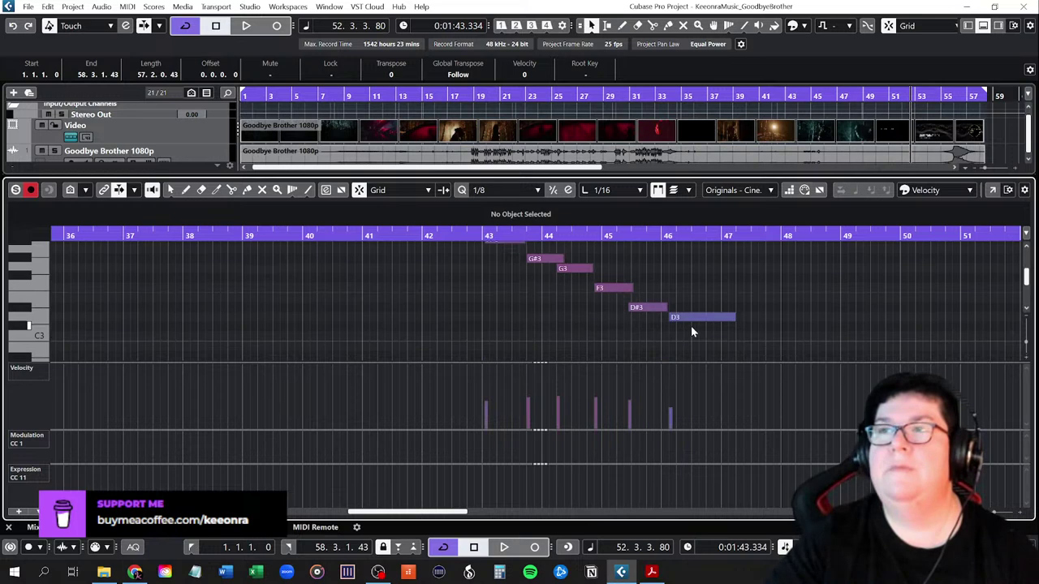
left_click_drag(735, 317, 895, 316)
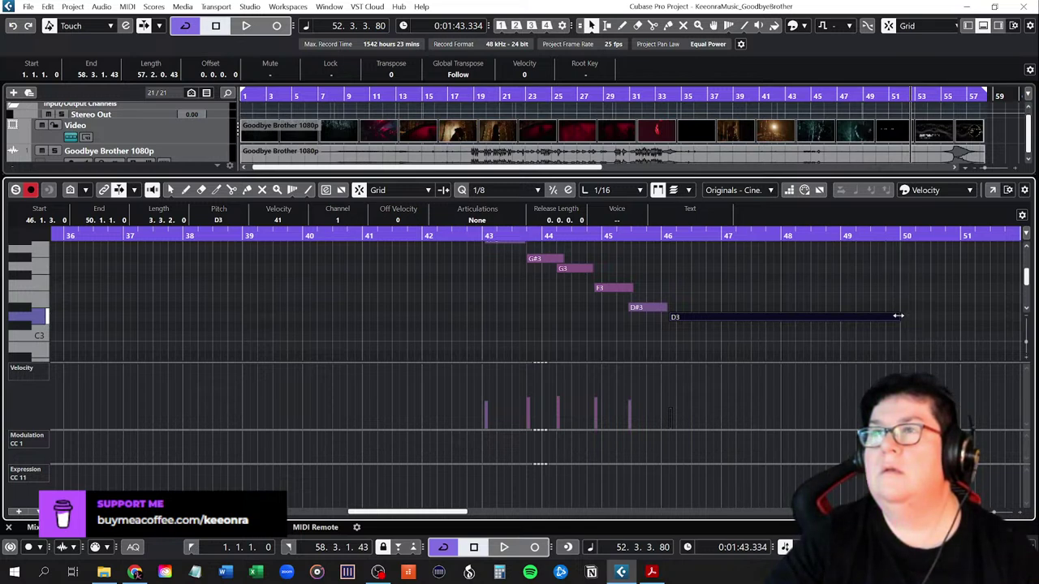
Audition the strings ending from 42.3 and lengthen the final D3 to end at 52.3.1
scroll(468, 306, "up", 2)
left_click(463, 236)
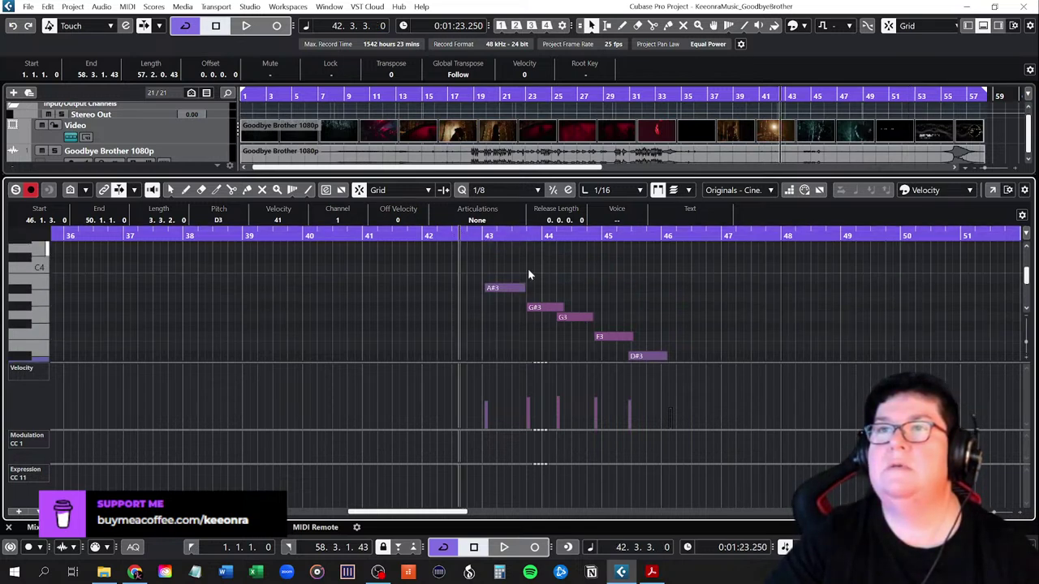
key("space")
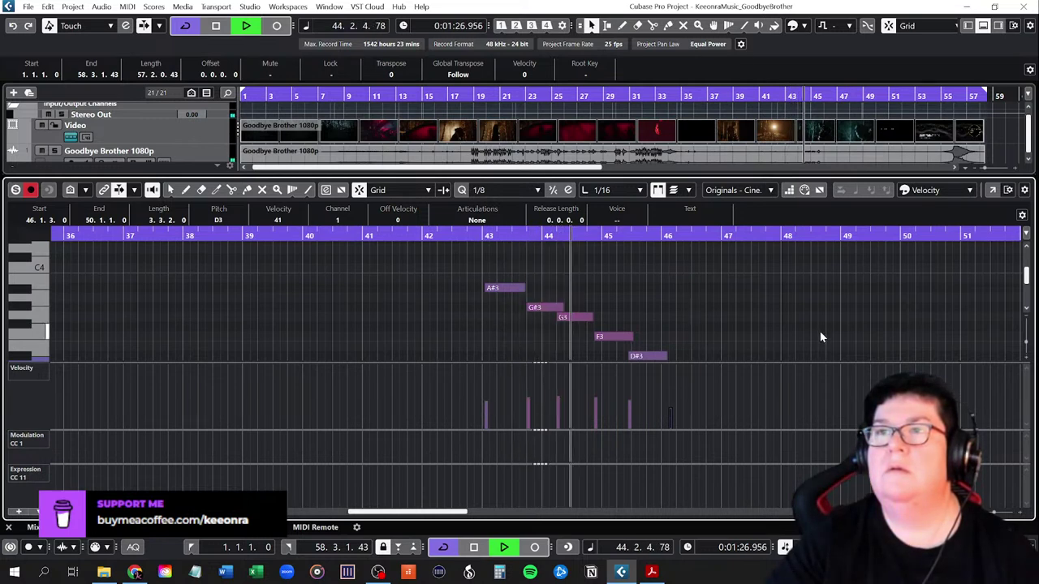
scroll(819, 332, "down", 2)
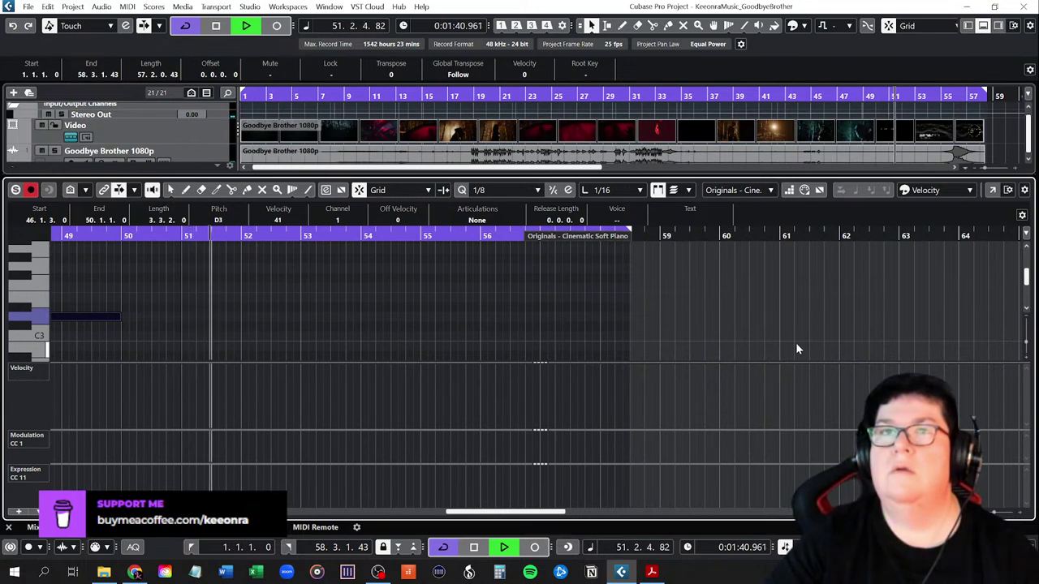
key("space")
left_click_drag(118, 318, 269, 318)
Replay the strings ending from the middle of bar 42 and shorten the final D3 to end at 52.1.1
left_click_drag(528, 513, 446, 514)
scroll(302, 278, "up", 2)
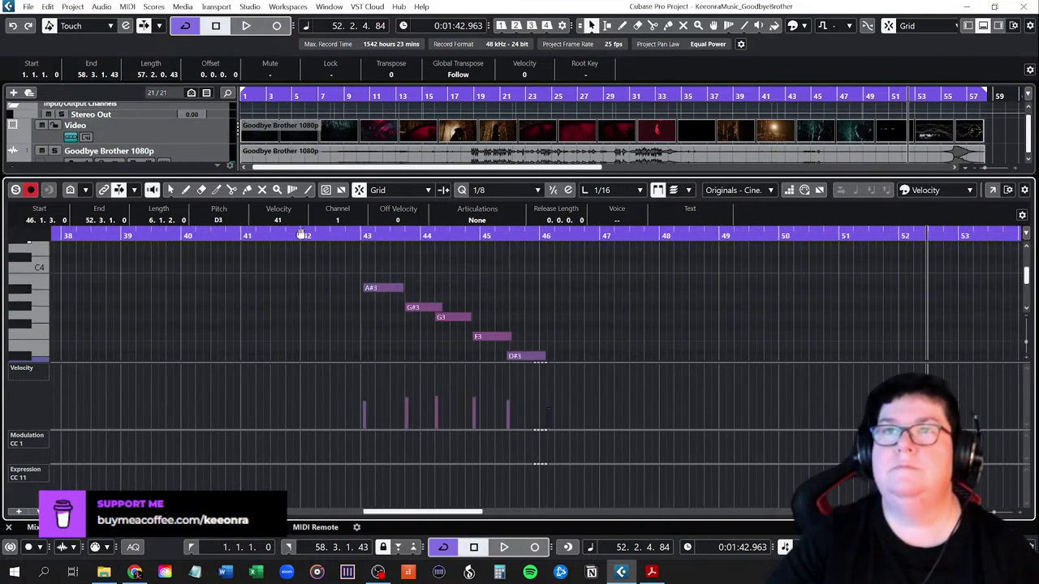
left_click(325, 236)
key("space")
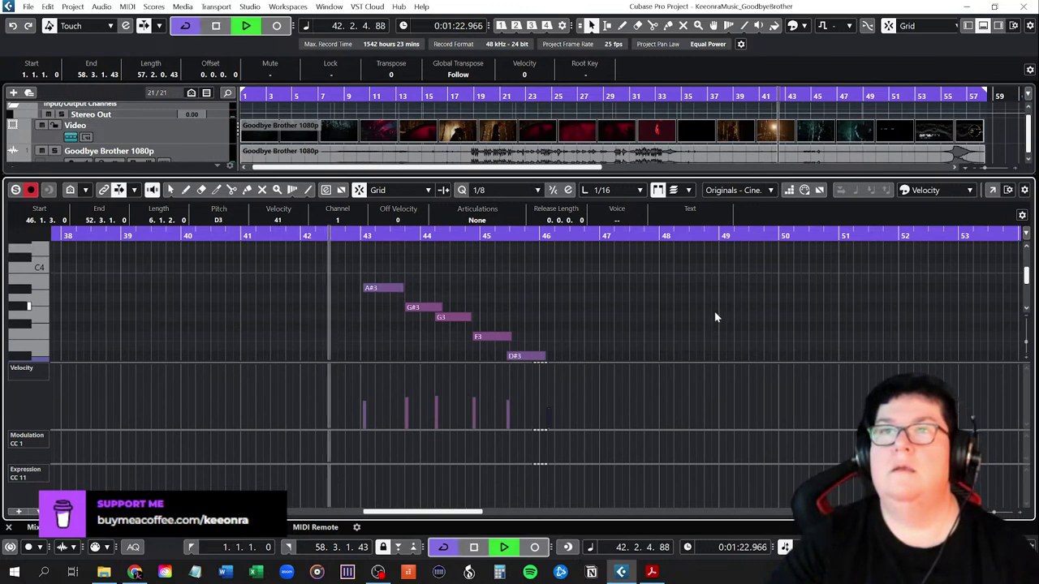
scroll(850, 329, "down", 1)
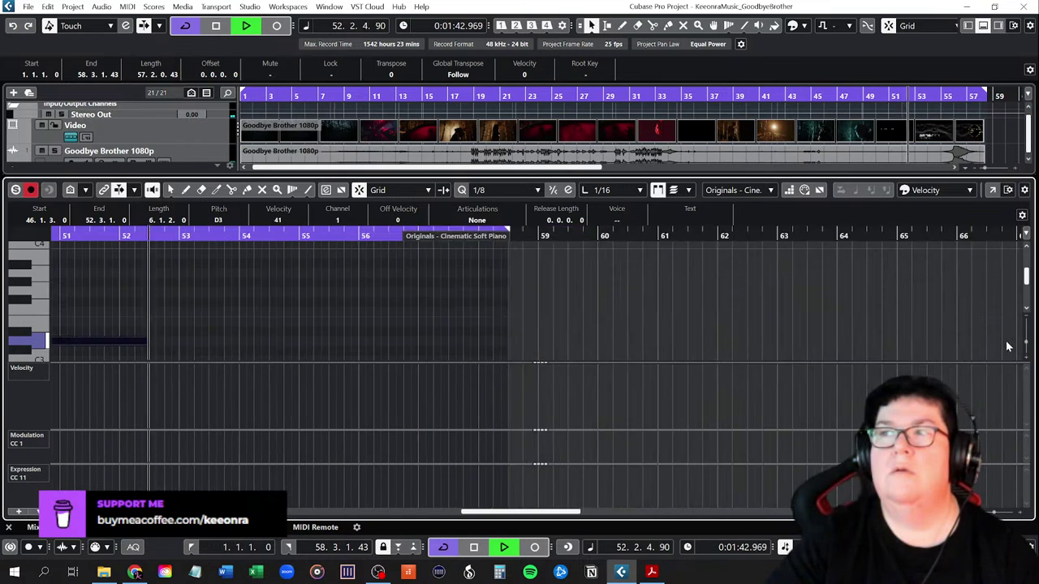
key("space")
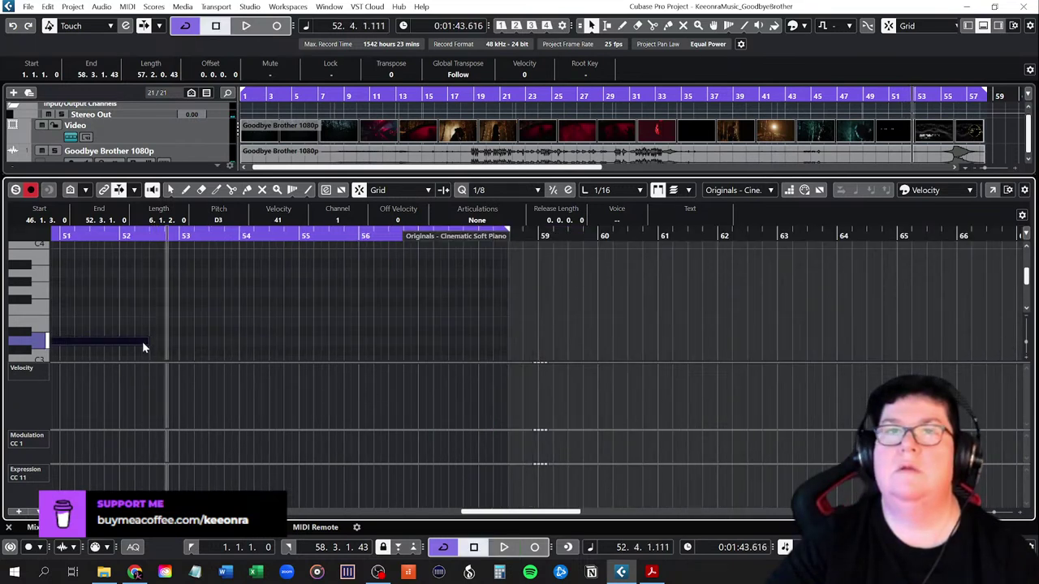
left_click_drag(146, 342, 124, 344)
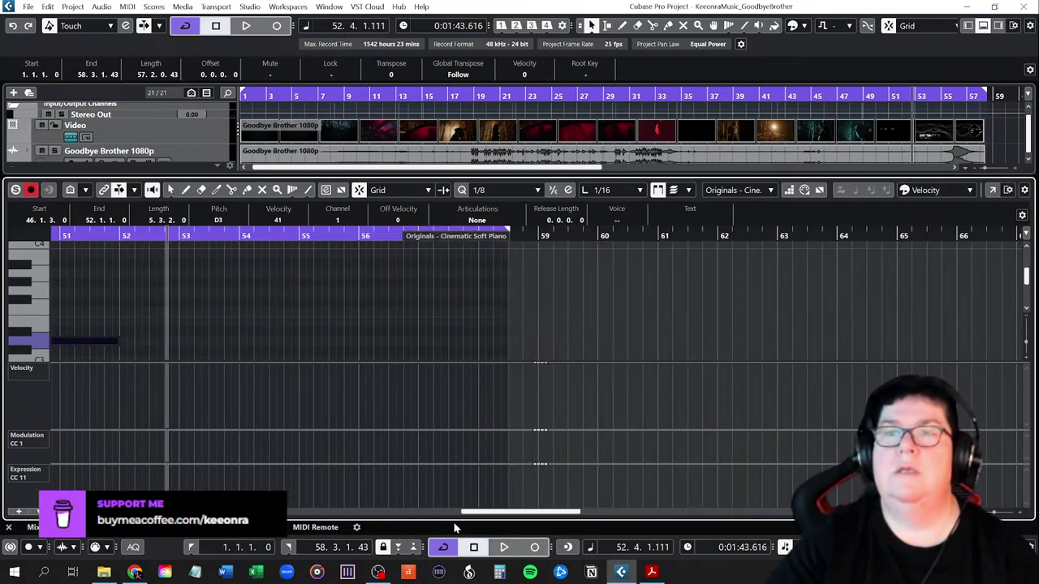
Audition the ending melody from just before bar 43 and trim the final D3 to end at 51.4.1
left_click_drag(510, 514, 461, 518)
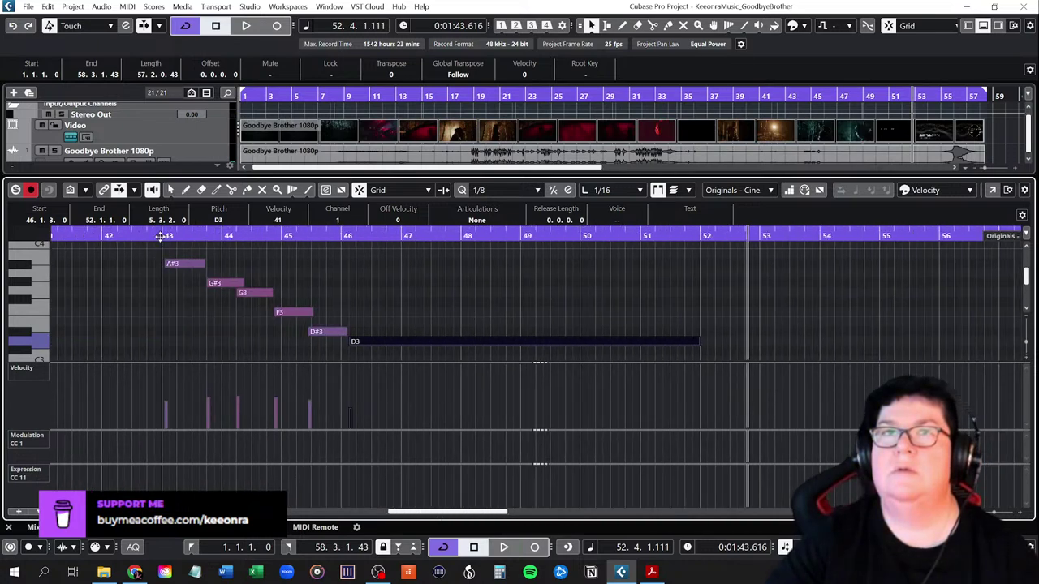
left_click(163, 236)
key("space")
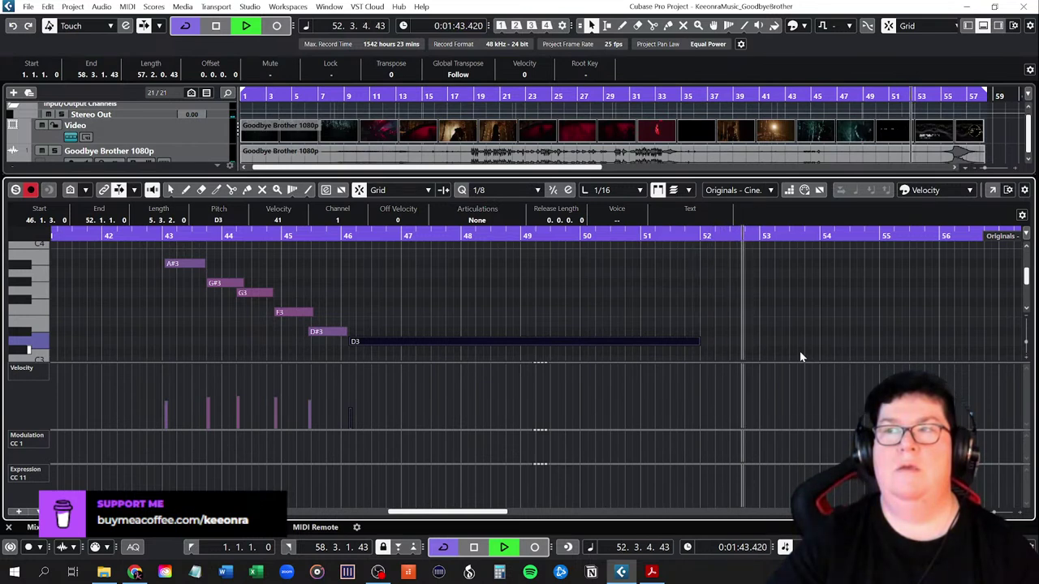
key("space")
left_click_drag(699, 344, 684, 346)
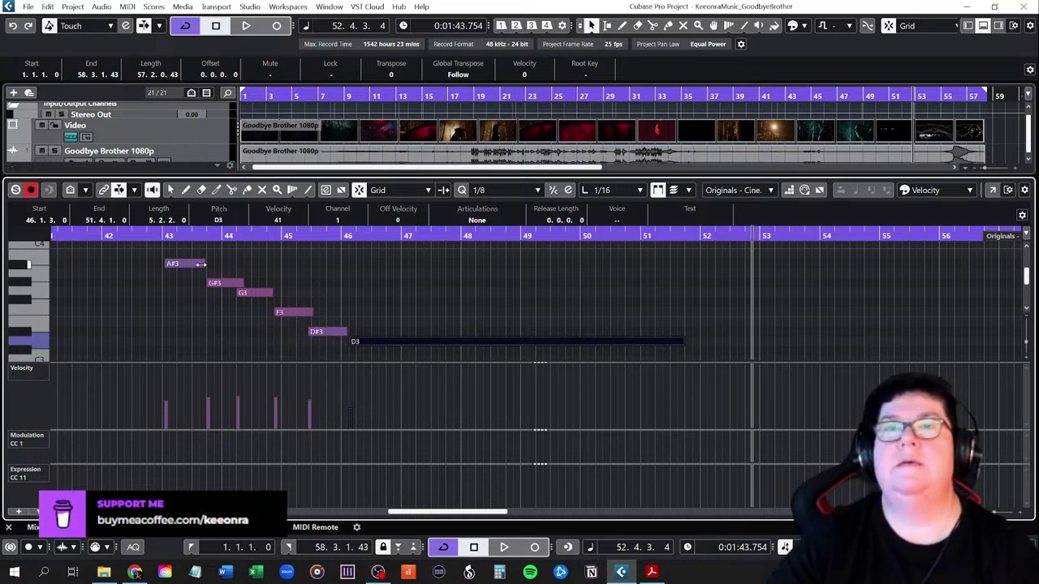
Lengthen the A#3, G#3, G3, F3 and D#3 notes so they overlap, with staggered ends from about bar 49 to bar 50
left_click_drag(201, 264, 575, 264)
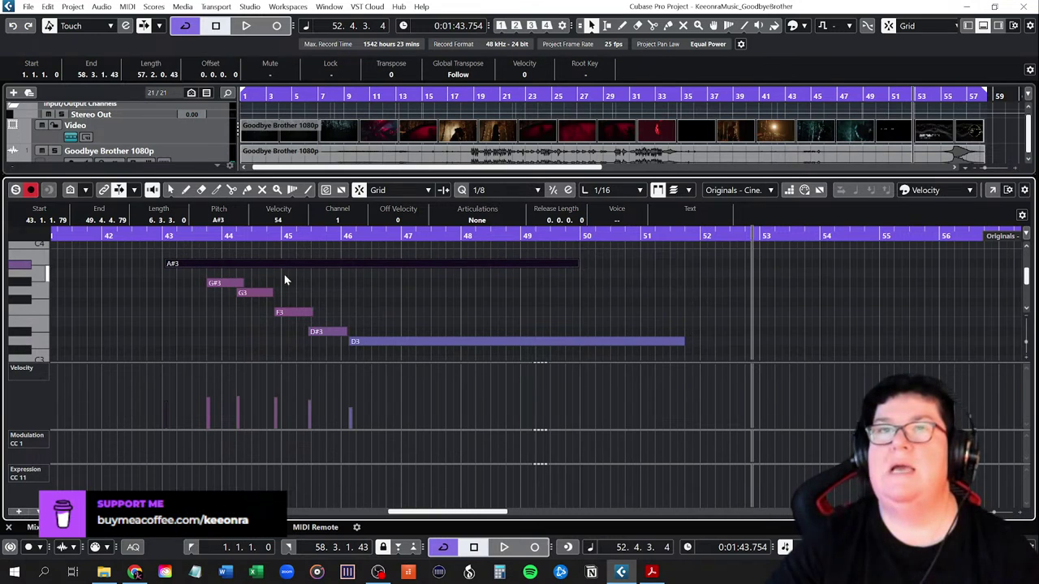
left_click_drag(244, 281, 439, 279)
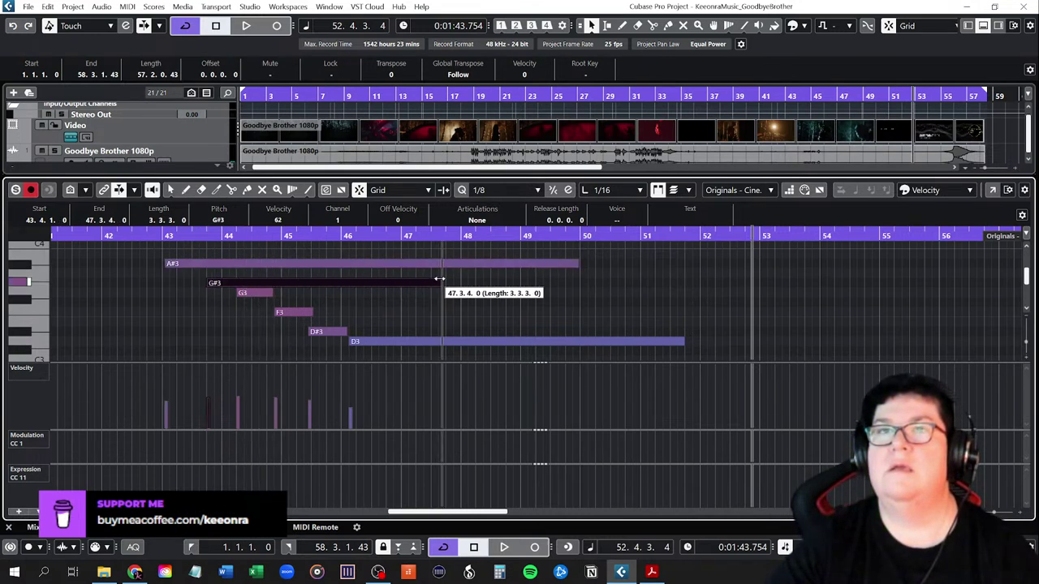
left_click_drag(439, 279, 522, 265)
left_click_drag(597, 283, 546, 282)
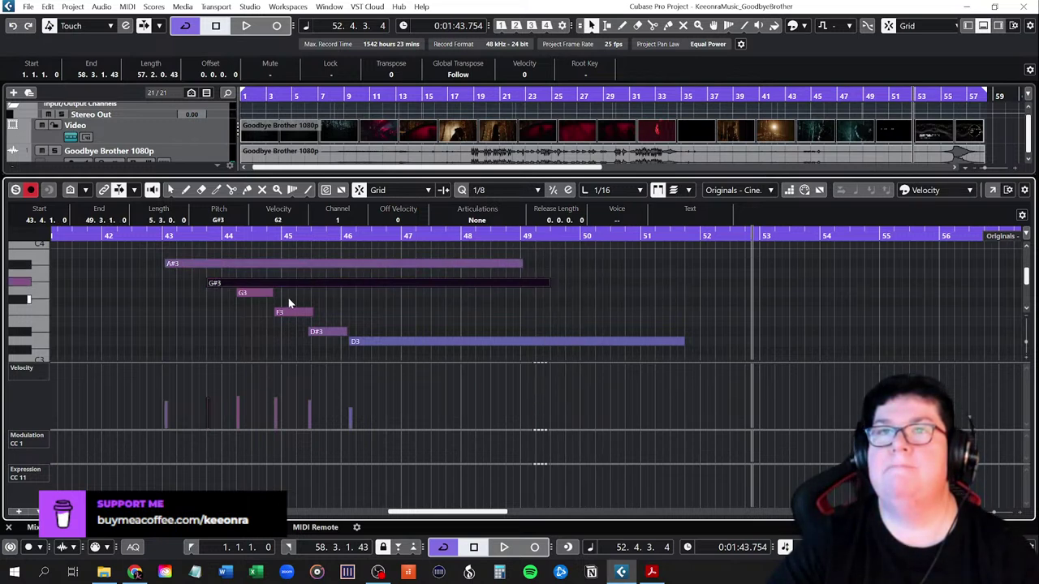
left_click_drag(272, 294, 564, 306)
left_click_drag(311, 313, 576, 315)
left_click_drag(347, 331, 579, 332)
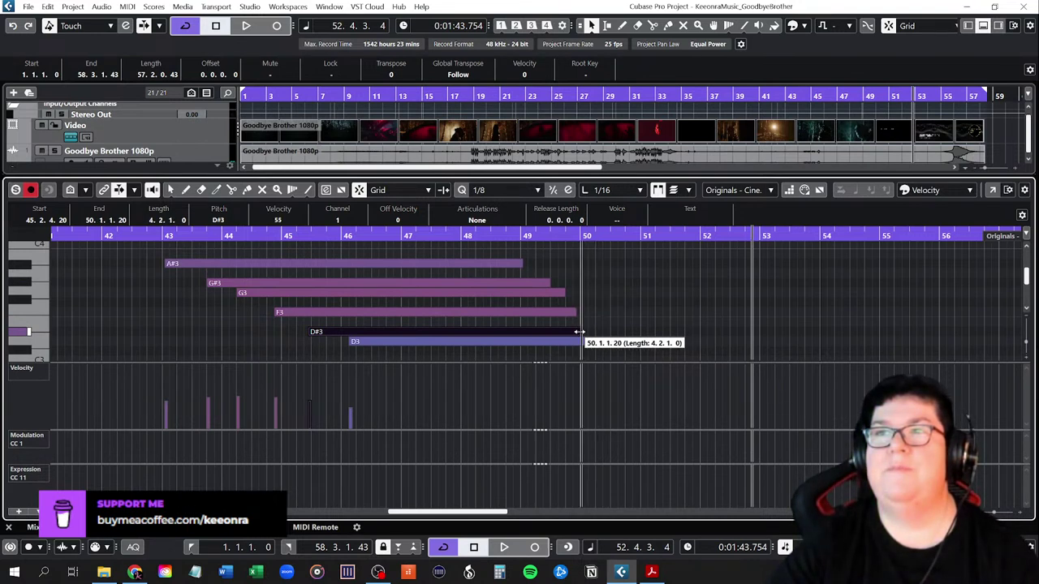
Audition the overlapping strings notes twice from just before bar 43
left_click(161, 239)
key("space")
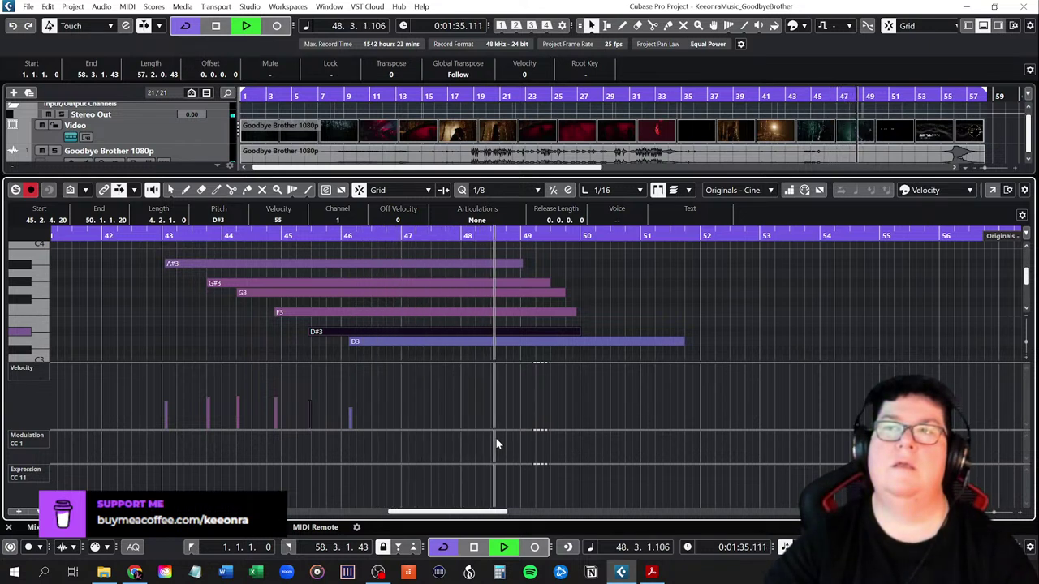
key("space")
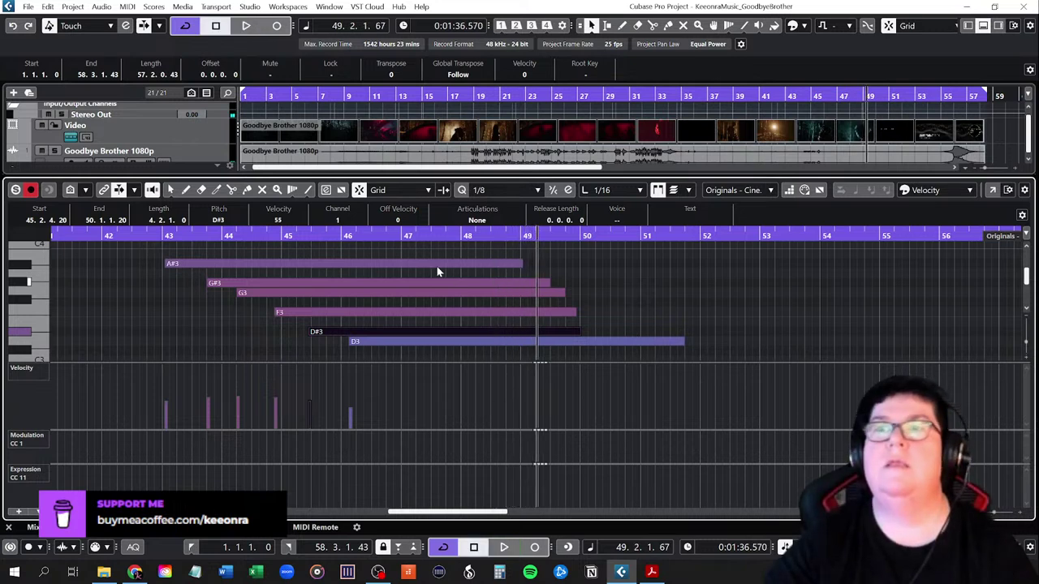
left_click(157, 237)
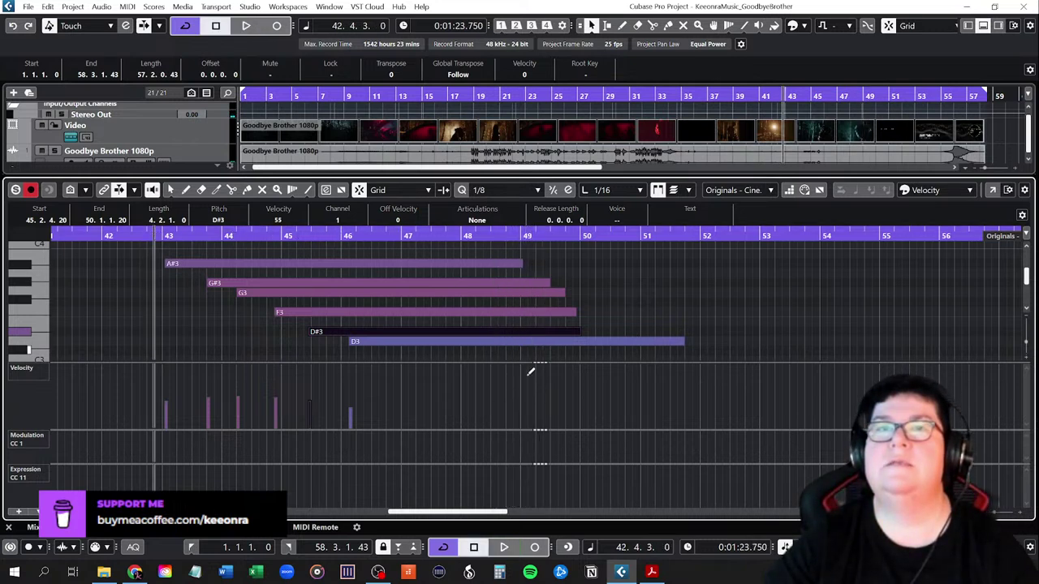
key("space")
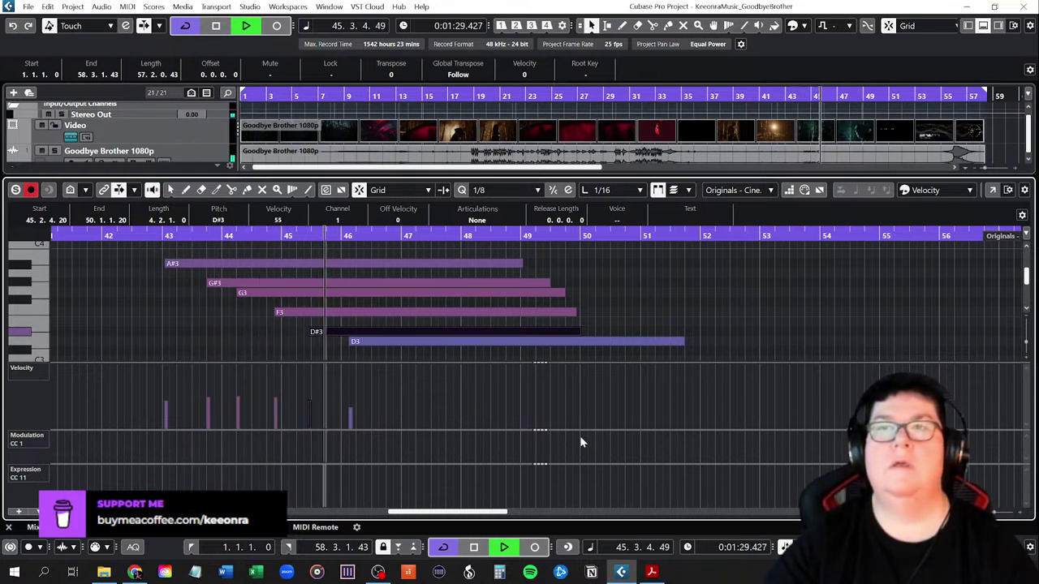
key("space")
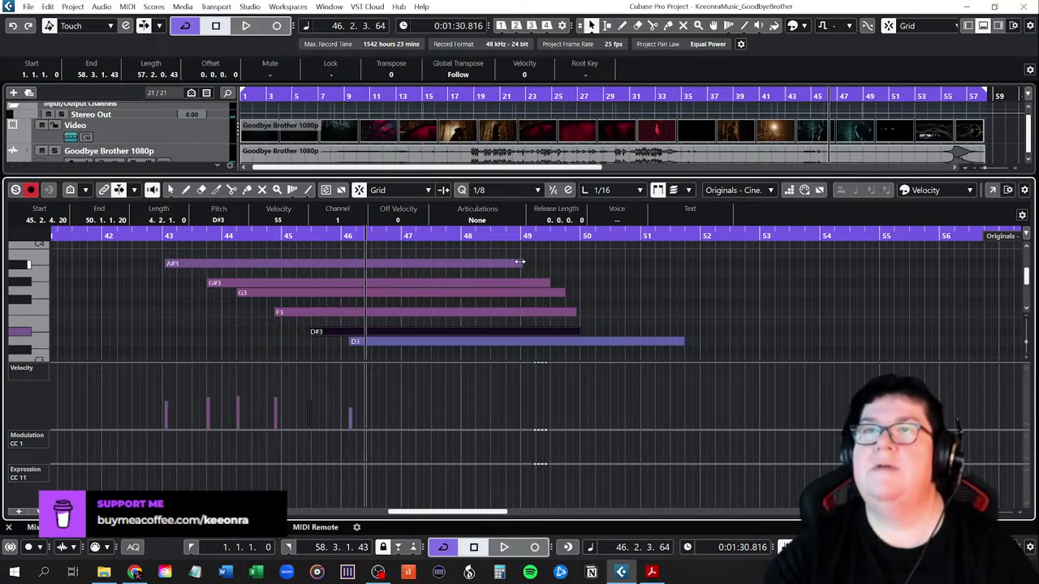
Shorten the five notes above the final D3 together so A#3 ends at about 46.1.4, and audition the phrase to bar 52
left_click_drag(502, 252, 583, 336)
left_click_drag(518, 264, 355, 264)
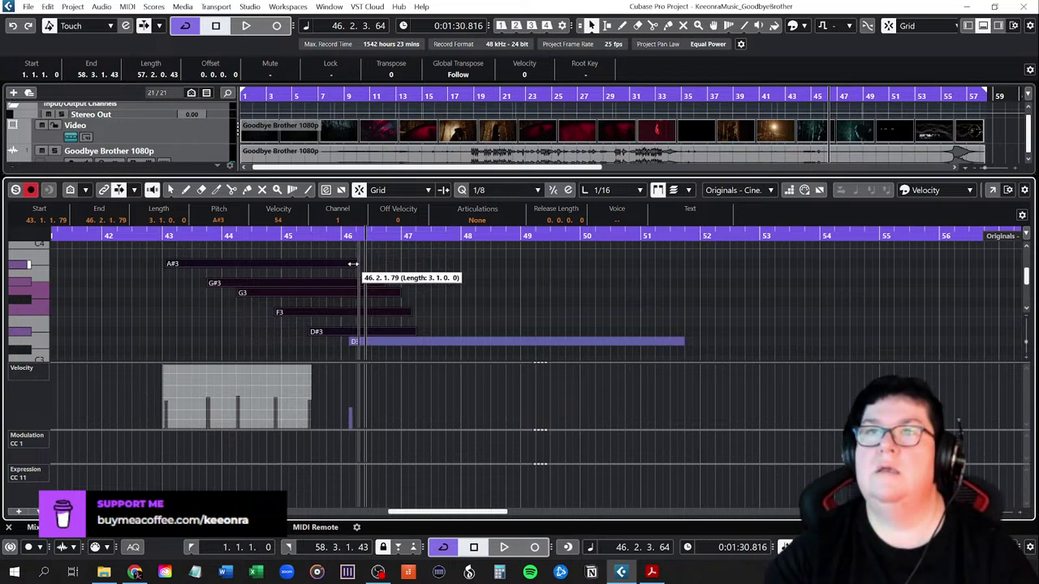
left_click(162, 245)
key("space")
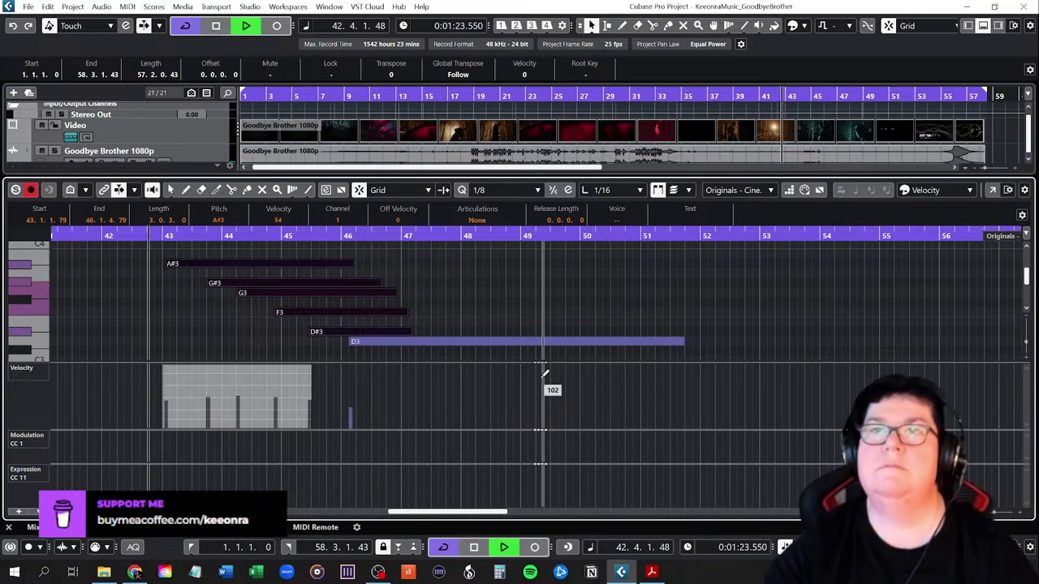
left_click(488, 319)
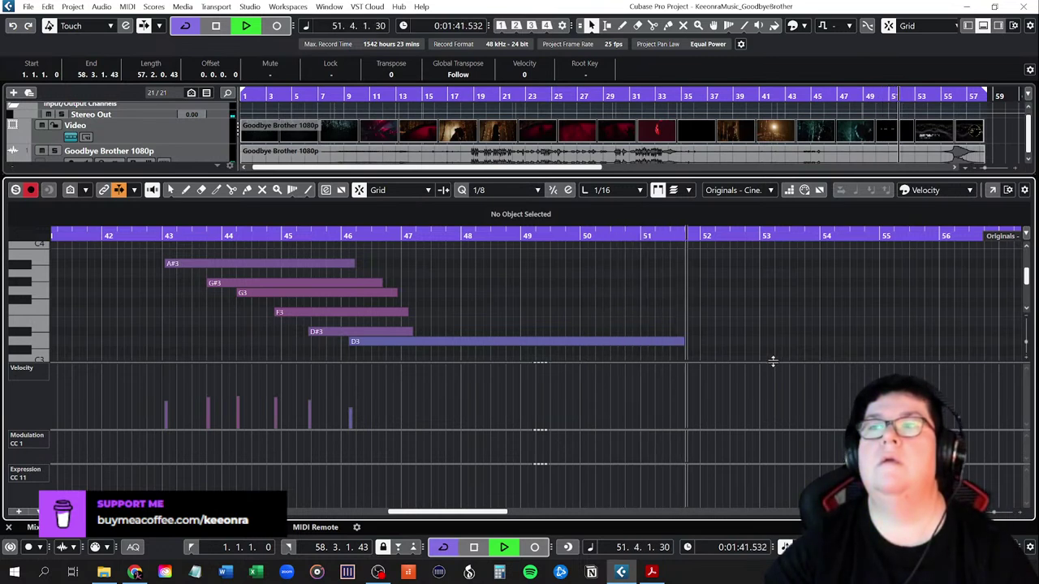
key("space")
Trim the final D3 to end at 51.3.3 and shorten the five notes before it to staggered ends from 45.4.1 to 46.4.1
left_click_drag(684, 342, 677, 345)
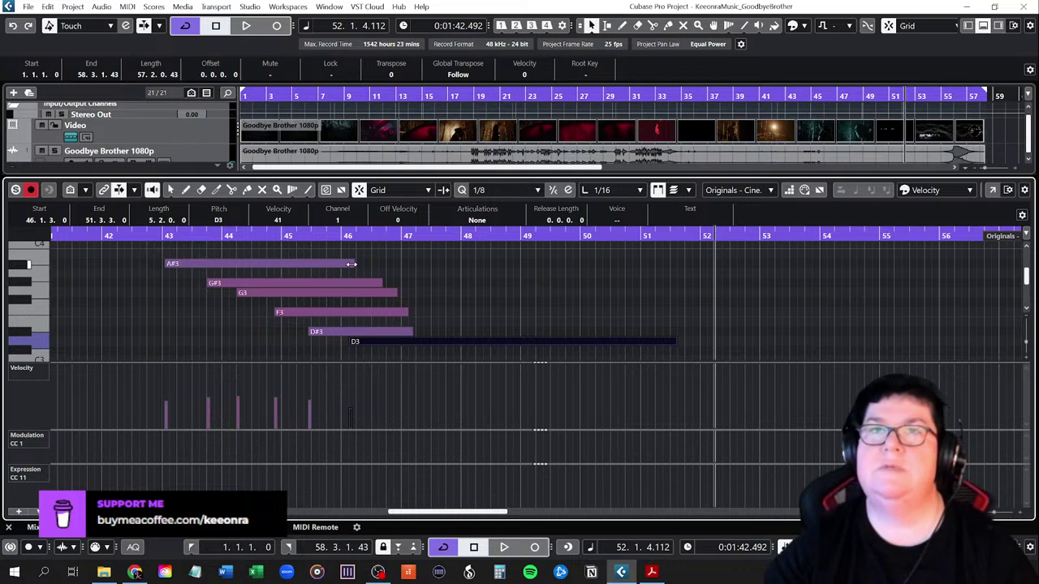
left_click_drag(350, 263, 323, 266)
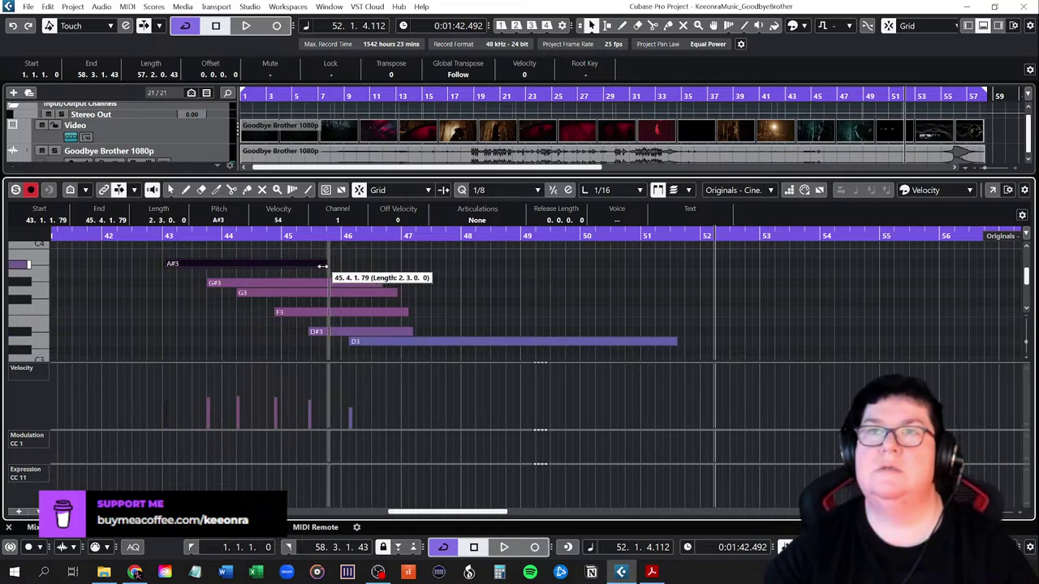
left_click_drag(382, 282, 382, 332)
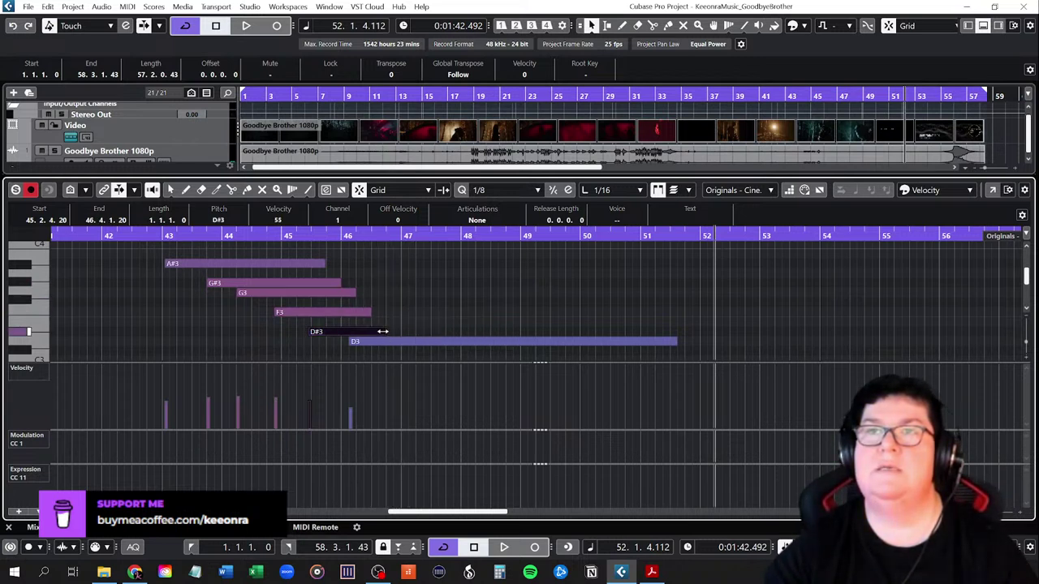
Audition the trimmed ending phrase on the strings from about bar 42.3 to bar 52
left_click(160, 235)
left_click(133, 233)
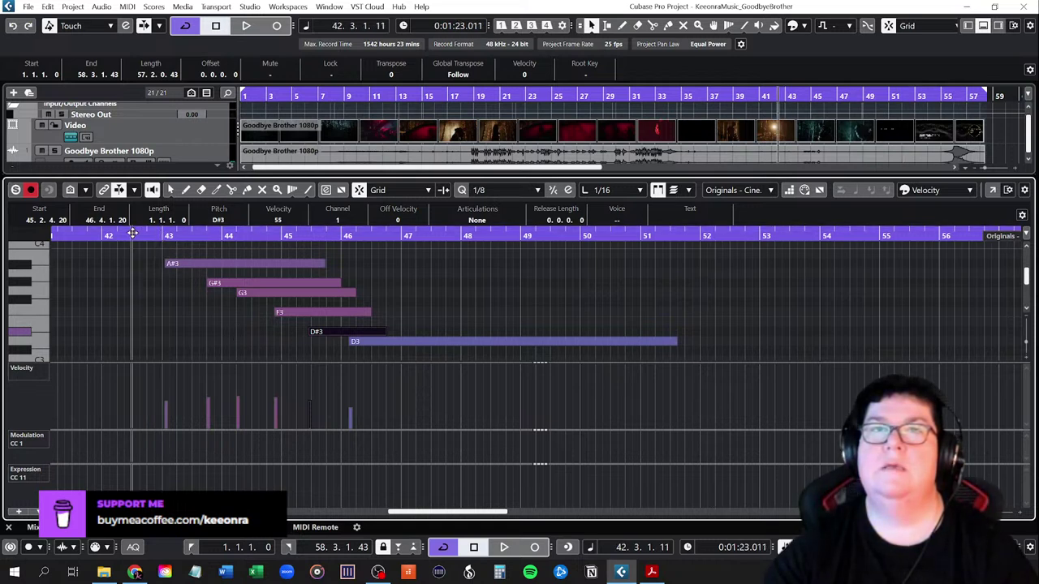
key("space")
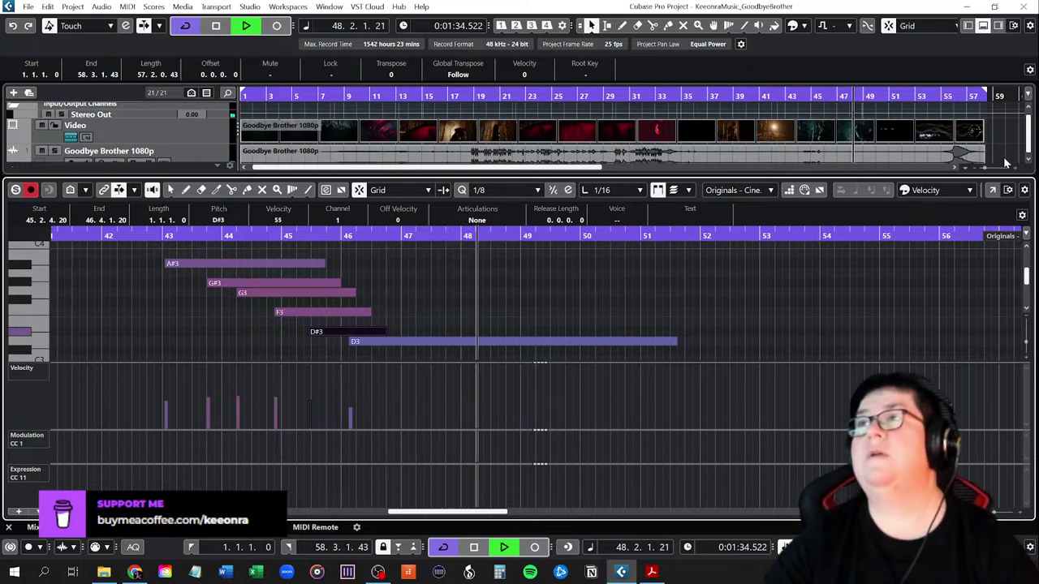
left_click(984, 27)
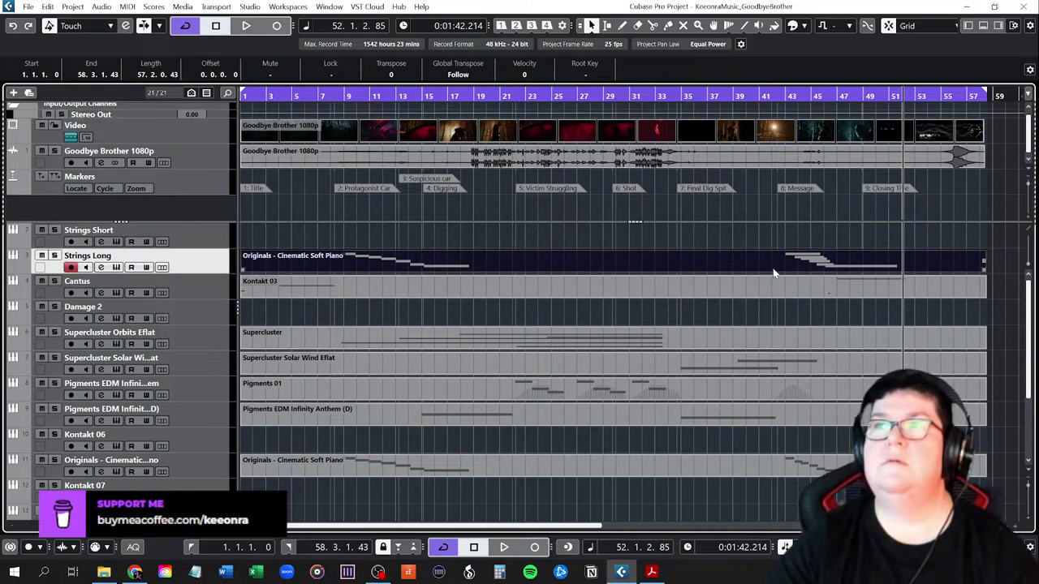
Reopen the Strings Long part and shrink the velocity lane so the note display gets more height
left_click(981, 26)
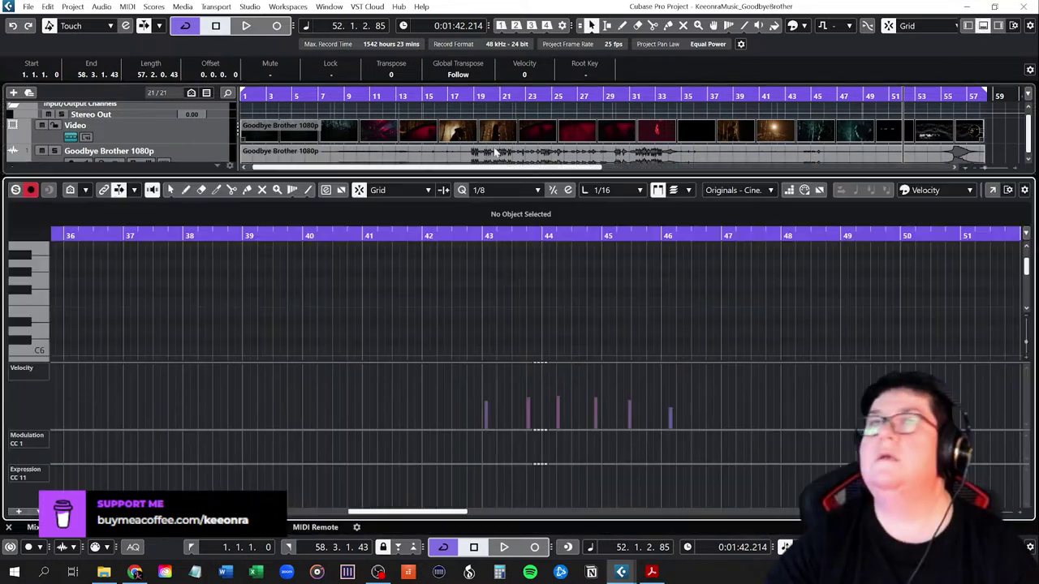
scroll(655, 320, "down", 4)
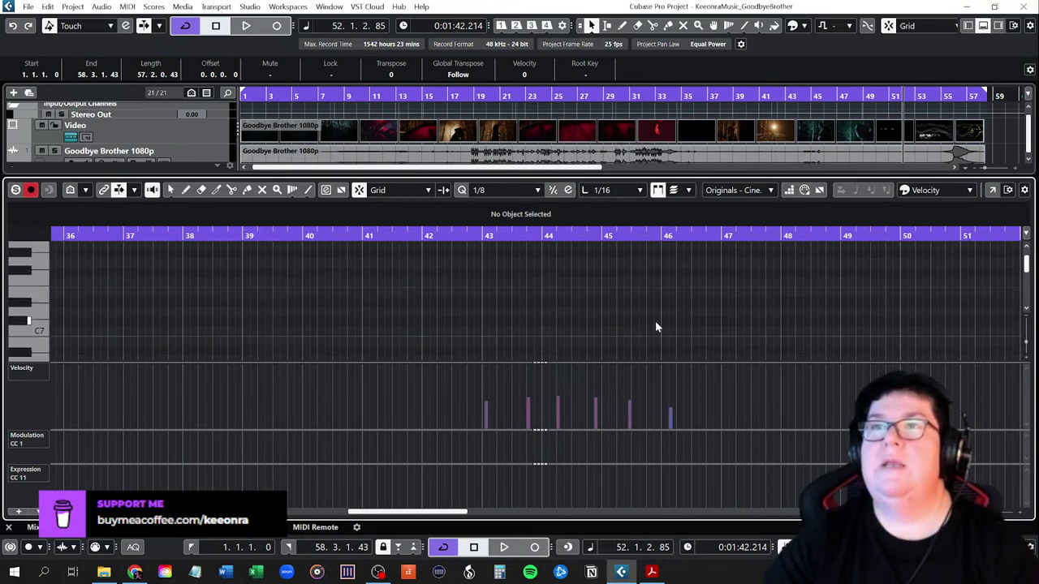
scroll(653, 329, "down", 12)
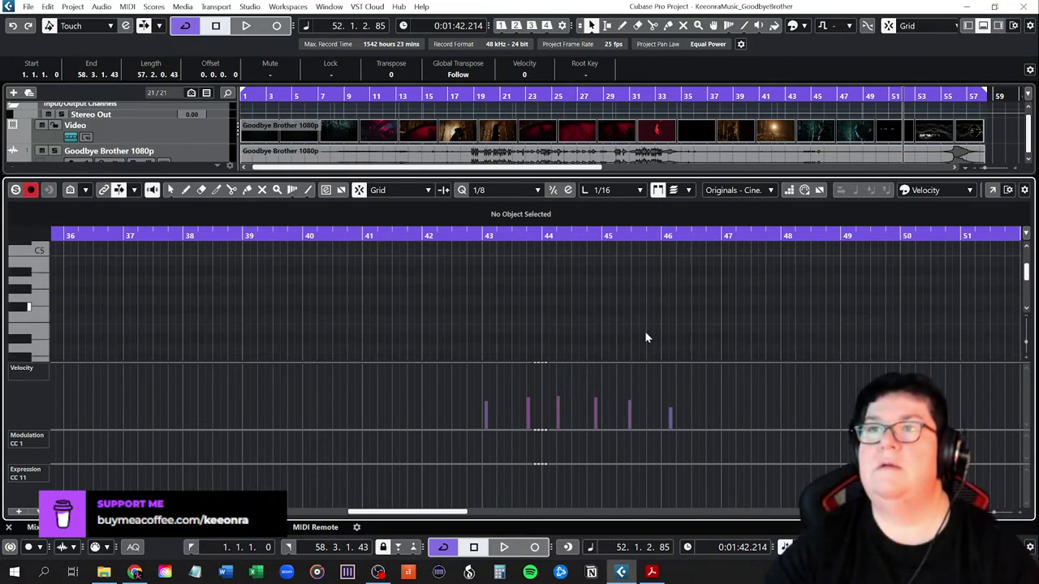
left_click_drag(641, 362, 641, 405)
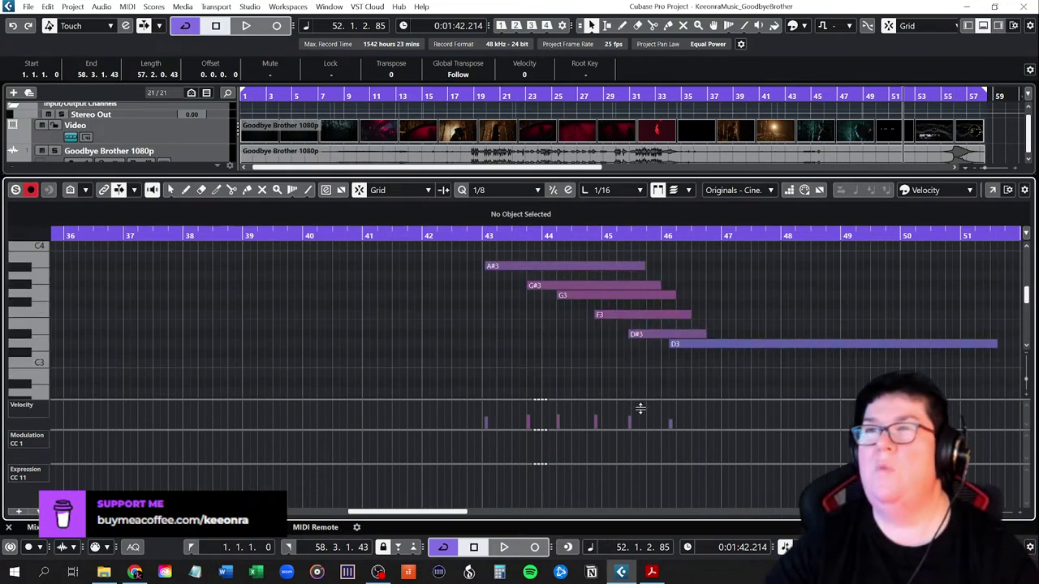
left_click_drag(637, 464, 634, 484)
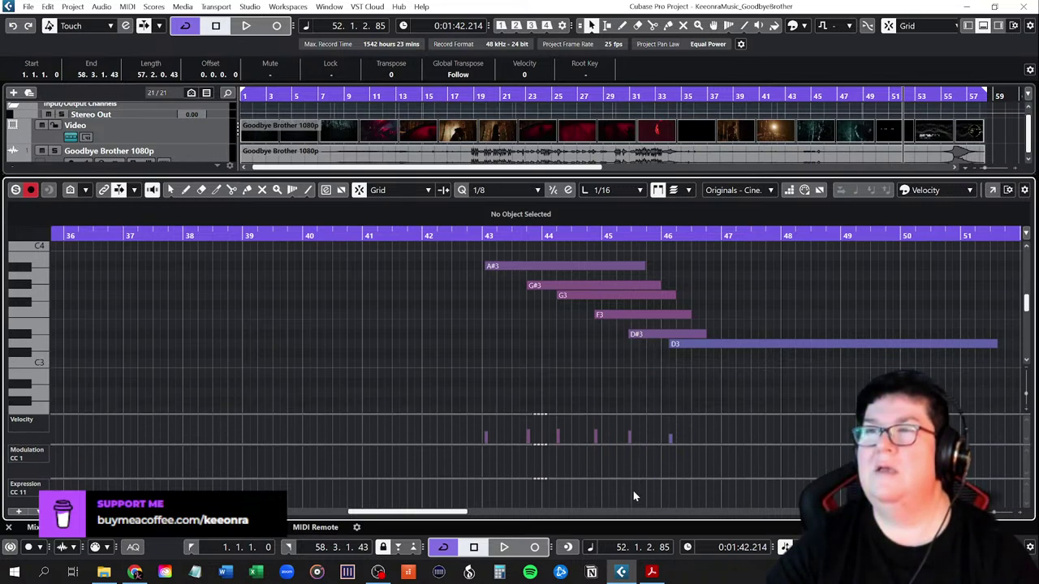
scroll(485, 348, "up", 3)
scroll(485, 348, "down", 3)
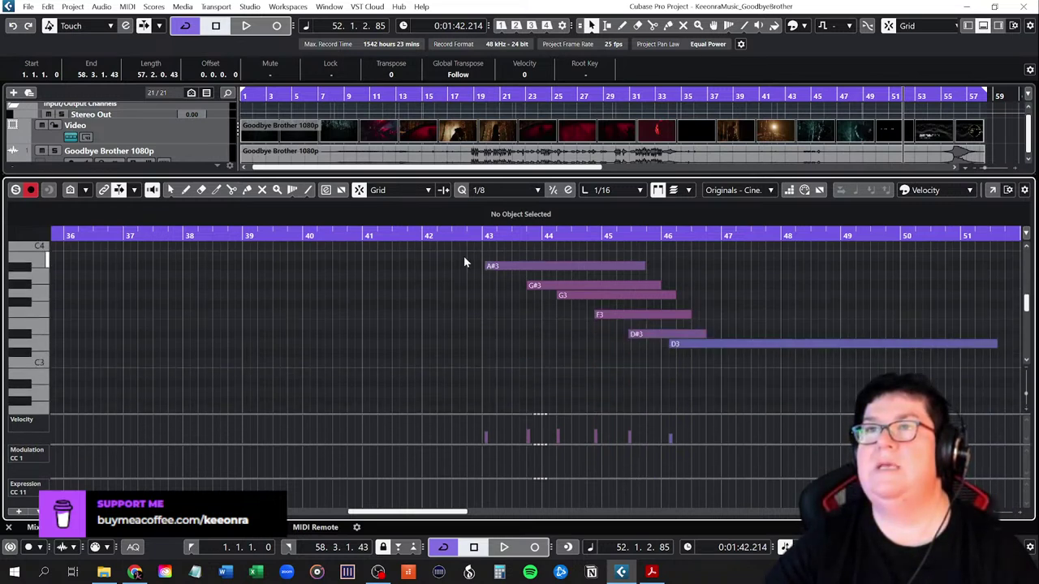
Copy the six ending notes from A#3 to D3, paste them at bar 43 and transpose the copies down one octave
left_click_drag(470, 254, 784, 367)
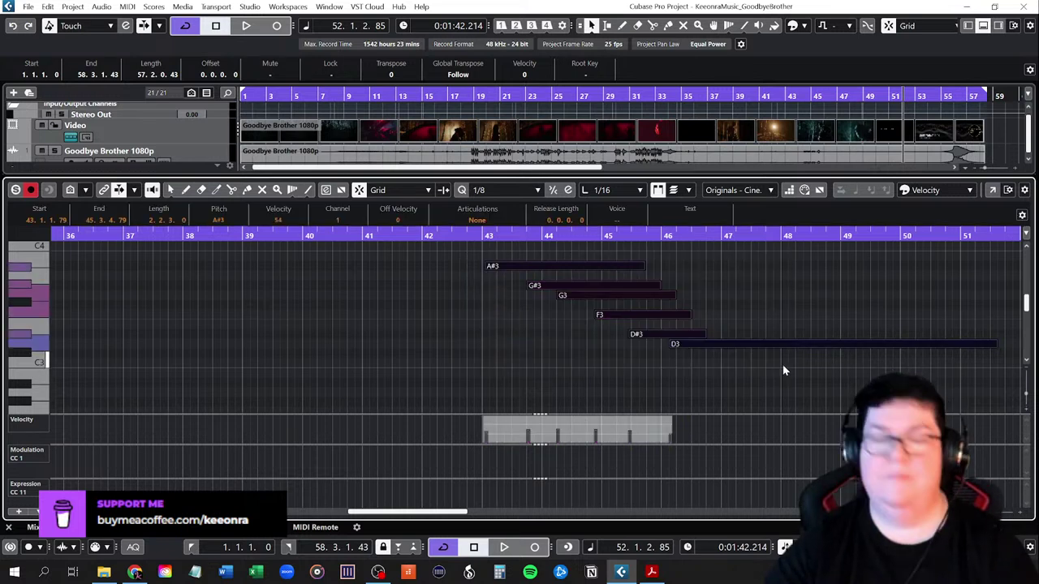
left_click(487, 234)
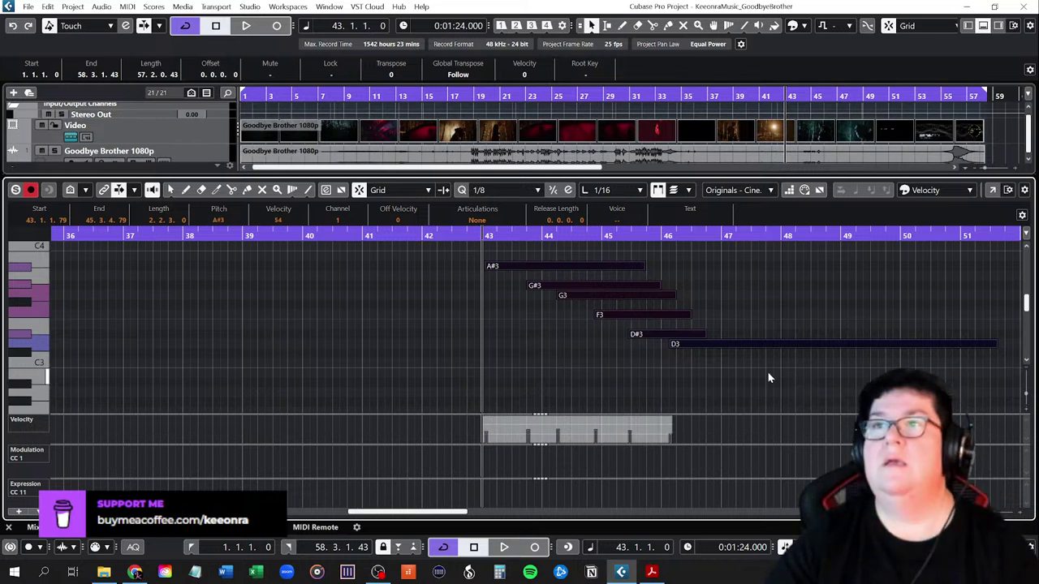
left_click(716, 383)
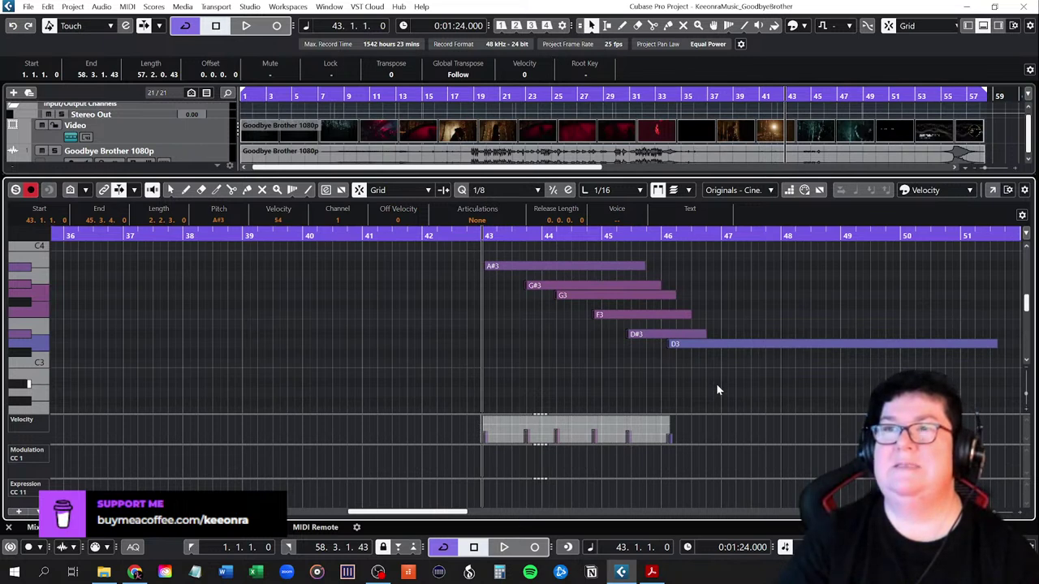
key("shift+Down")
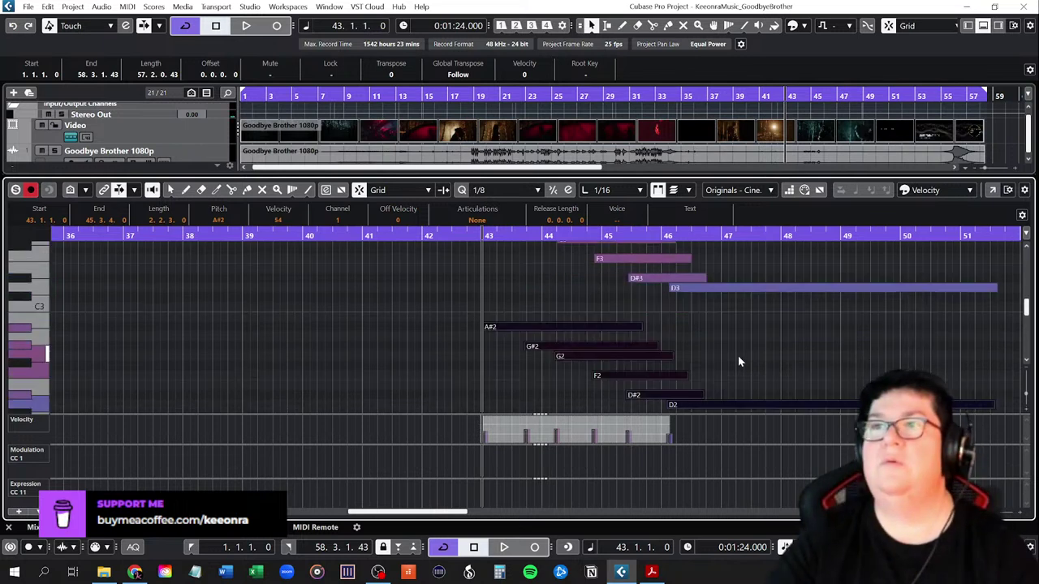
Try the pasted notes another octave lower, from A#1 to D1, and audition them from bar 43 to about bar 47
scroll(740, 353, "down", 2)
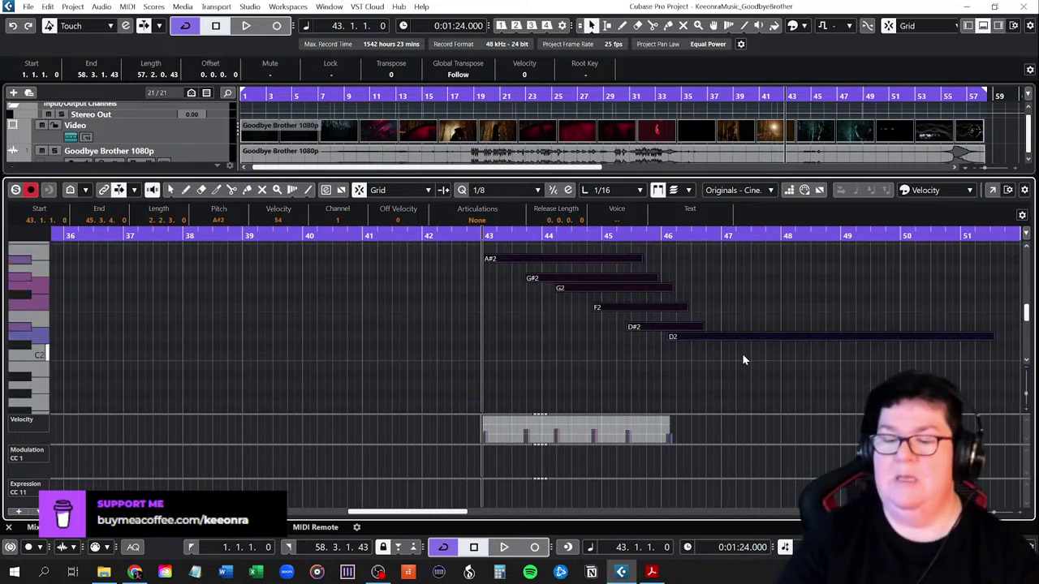
key("shift+Down")
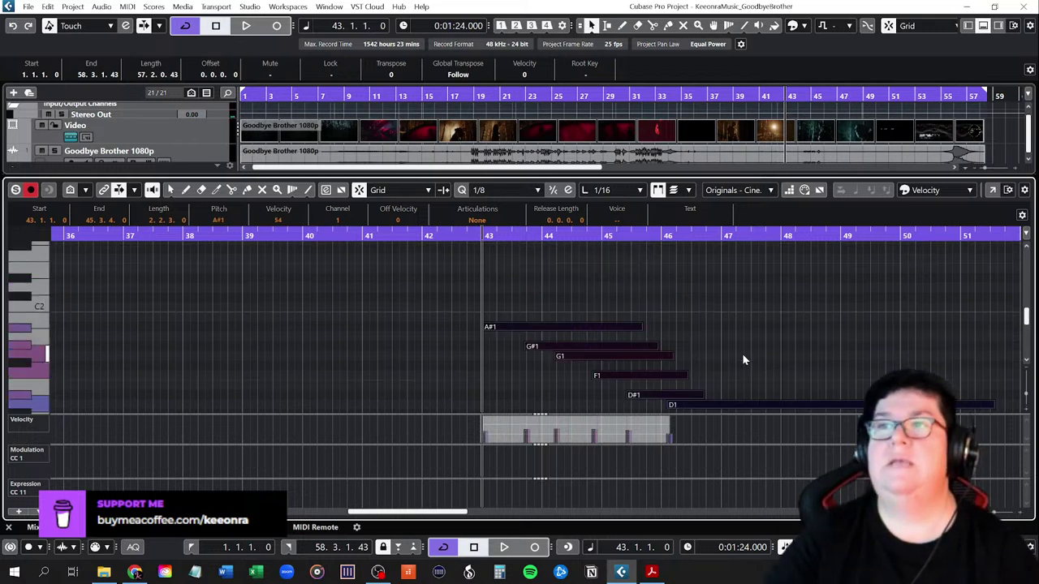
scroll(742, 349, "up", 6)
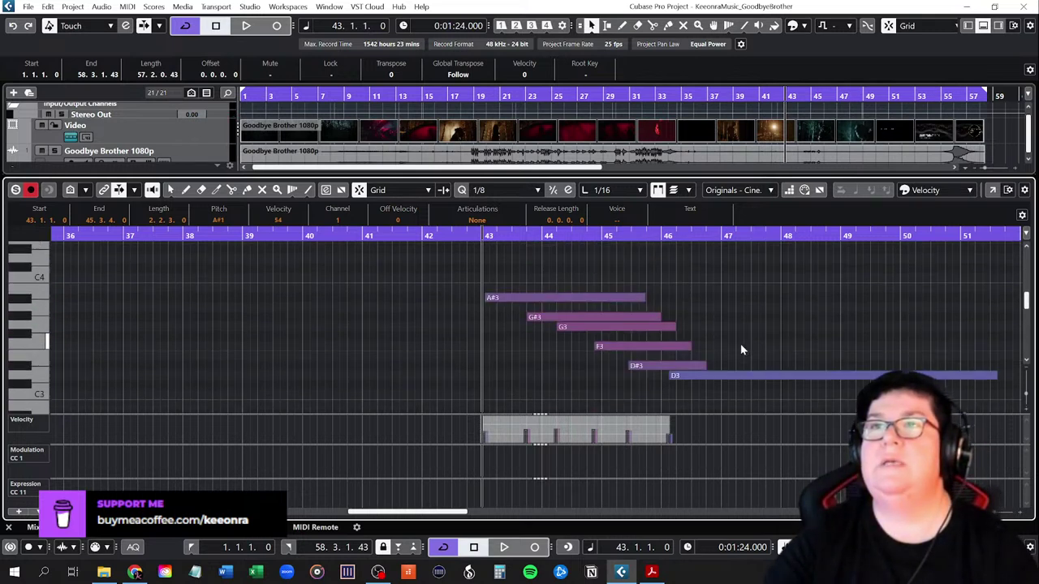
key("space")
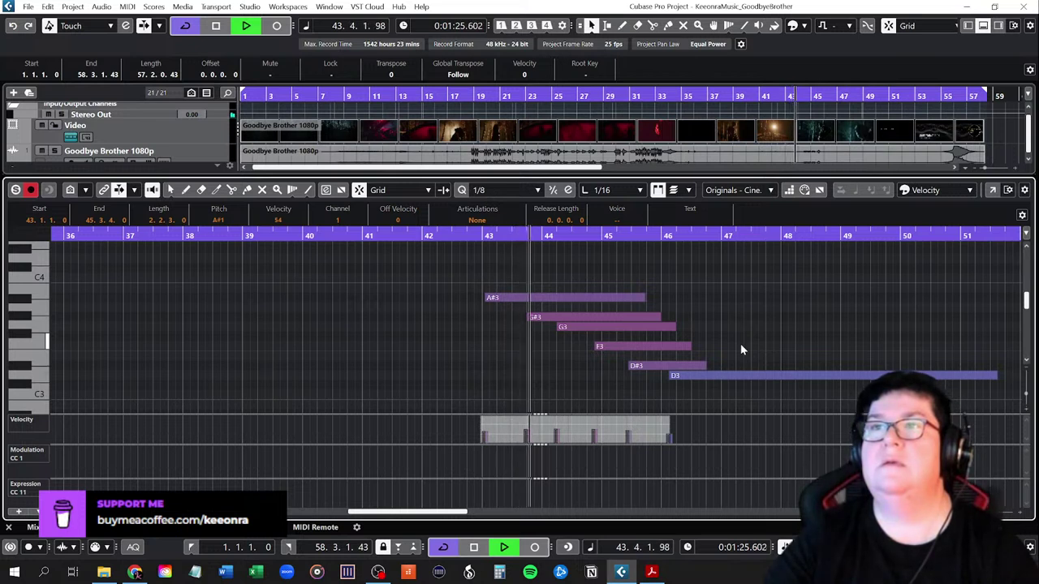
scroll(767, 345, "down", 2)
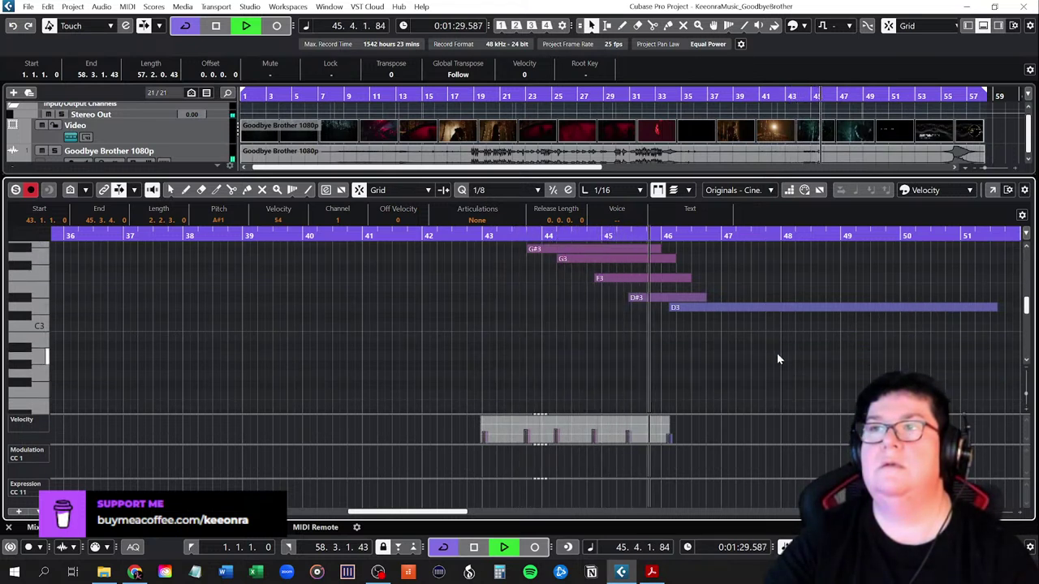
scroll(779, 362, "up", 2)
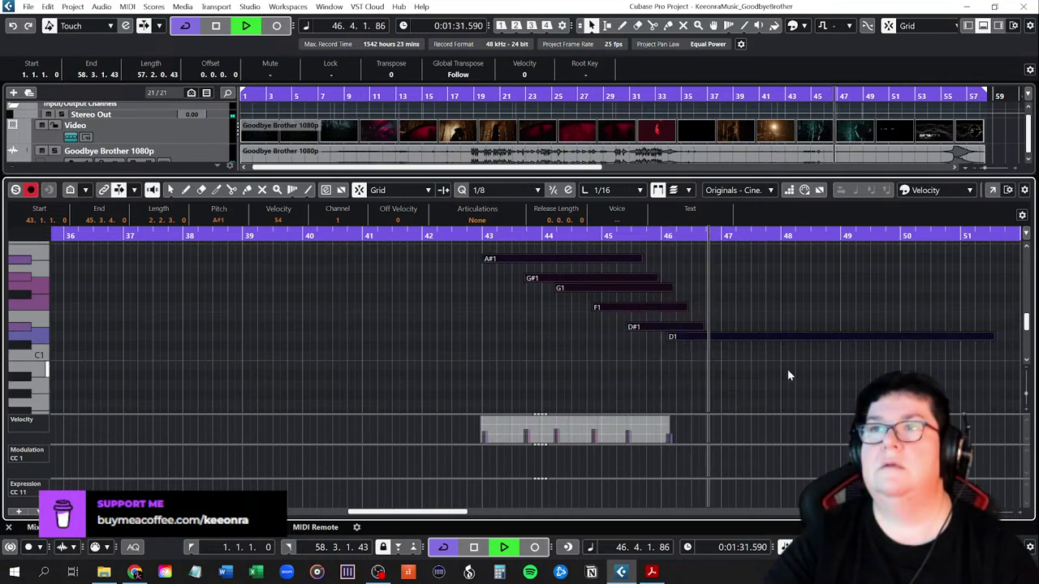
scroll(788, 371, "up", 3)
scroll(767, 343, "down", 2)
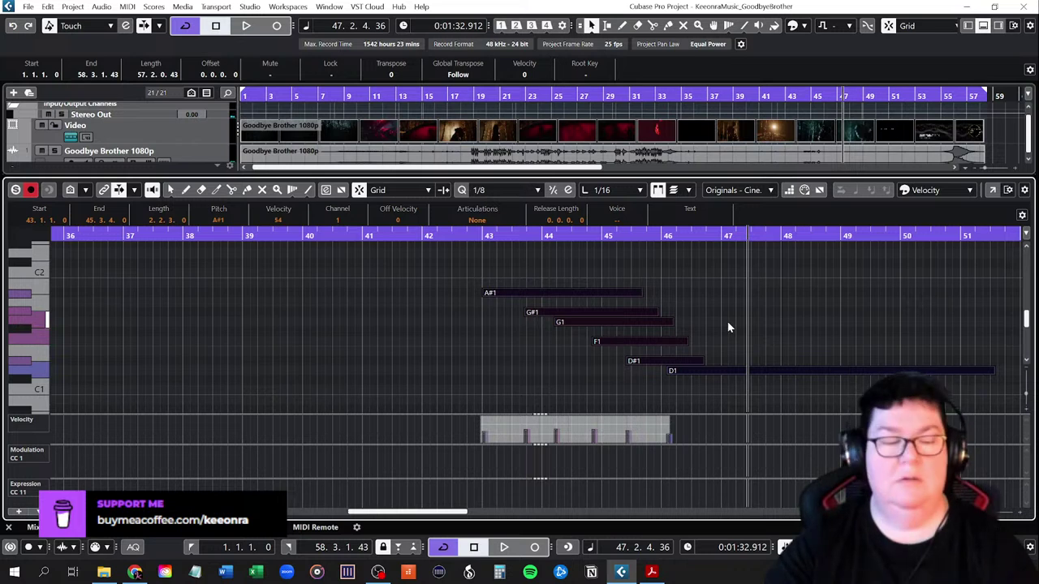
Transpose the pasted notes back up one octave so they run from A#2 to D2
key("ctrl+a")
key("shift+Up")
key("shift+Up")
scroll(689, 336, "up", 15)
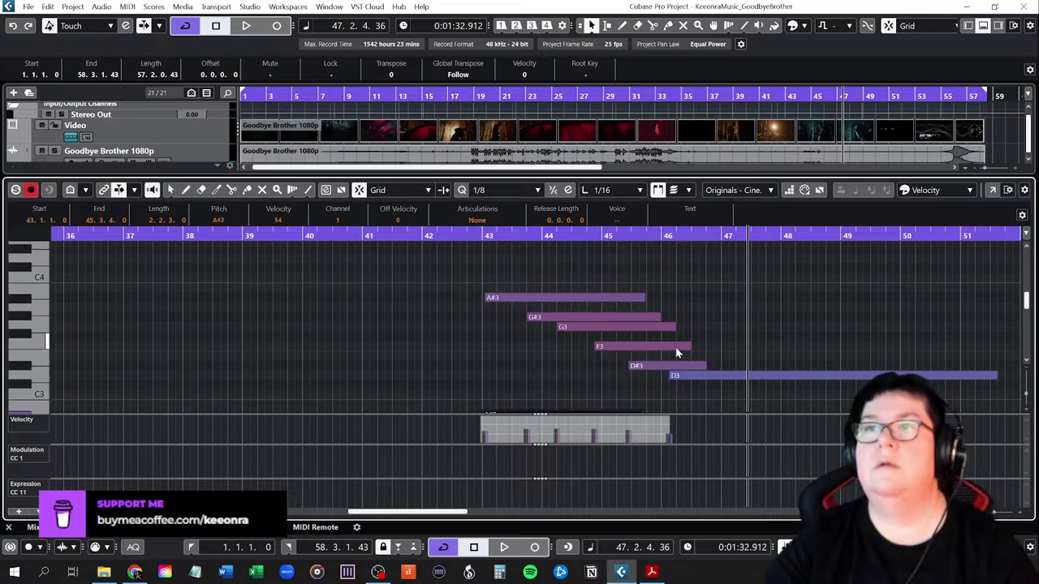
Deselect the notes and audition the two-octave ending phrase from about bar 42.3 to bar 48.4
scroll(574, 325, "down", 2)
left_click(479, 283)
left_click(456, 237)
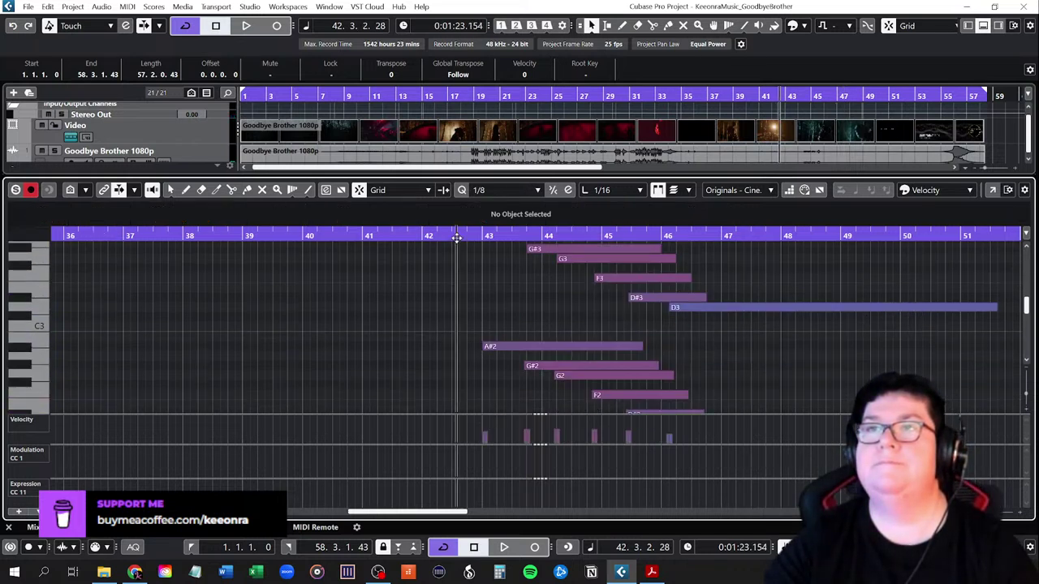
key("space")
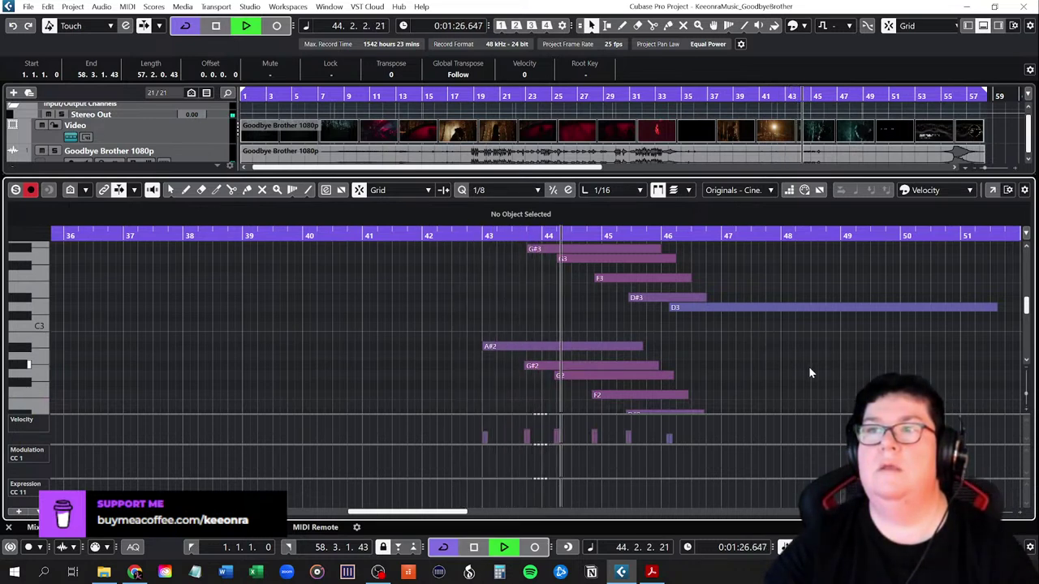
scroll(810, 370, "down", 2)
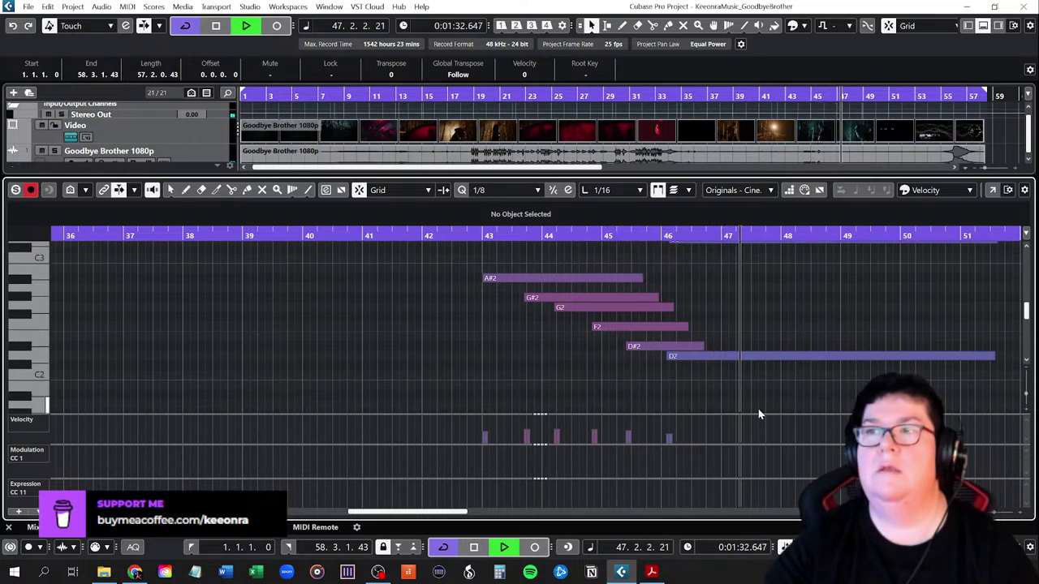
scroll(754, 410, "up", 1)
scroll(754, 413, "up", 2)
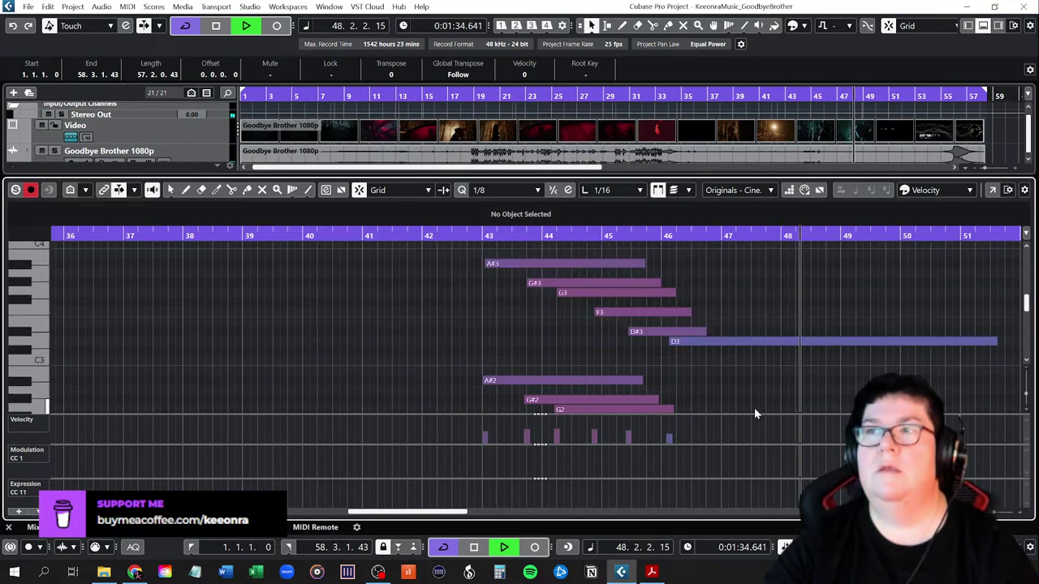
key("space")
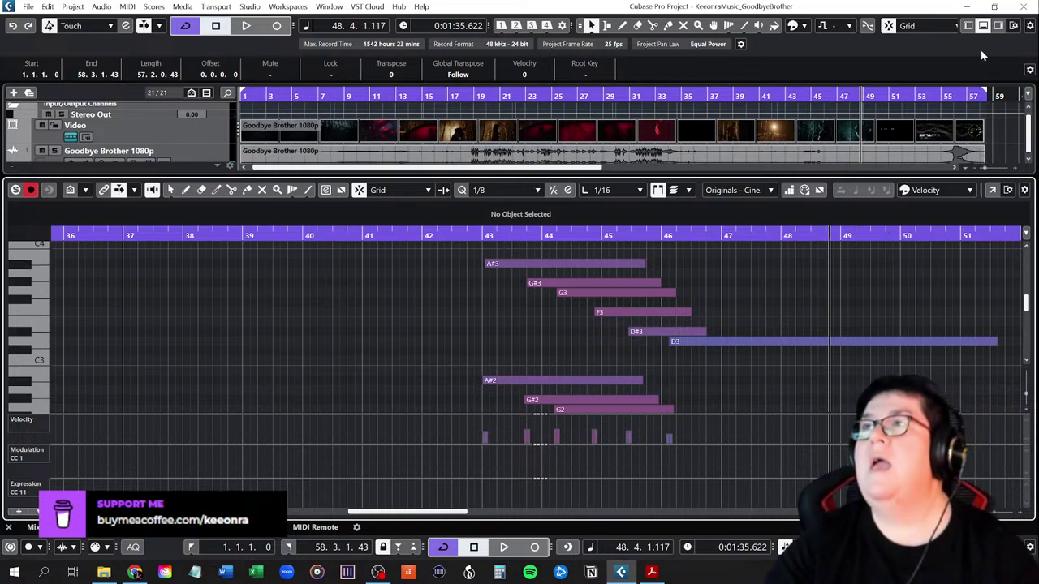
Place the playhead at bar 8 and lengthen that phrase's A#3 to D#3 notes together so D#3 ends at 16.4.4
left_click(983, 25)
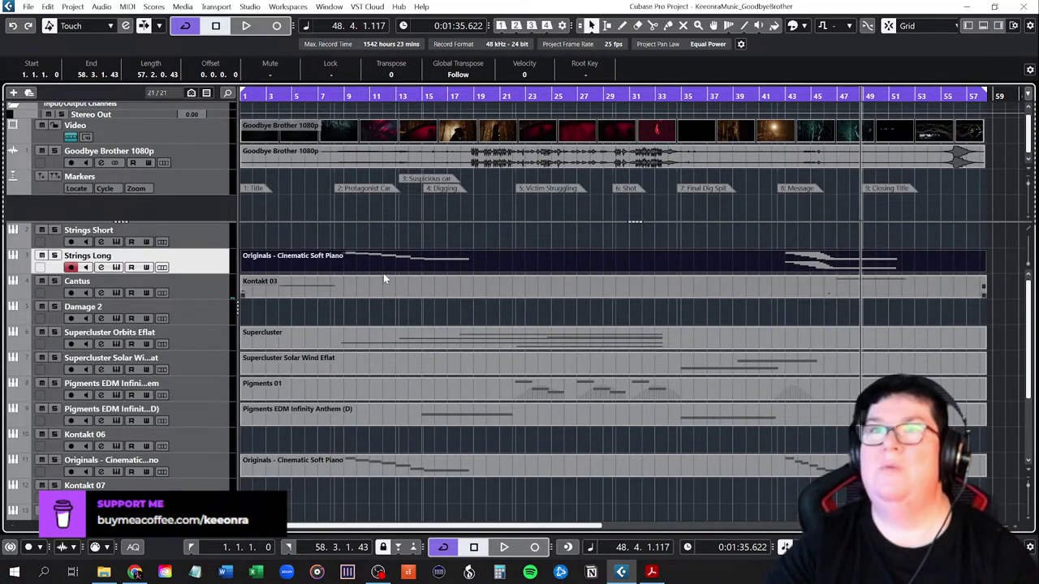
left_click_drag(320, 103, 336, 96)
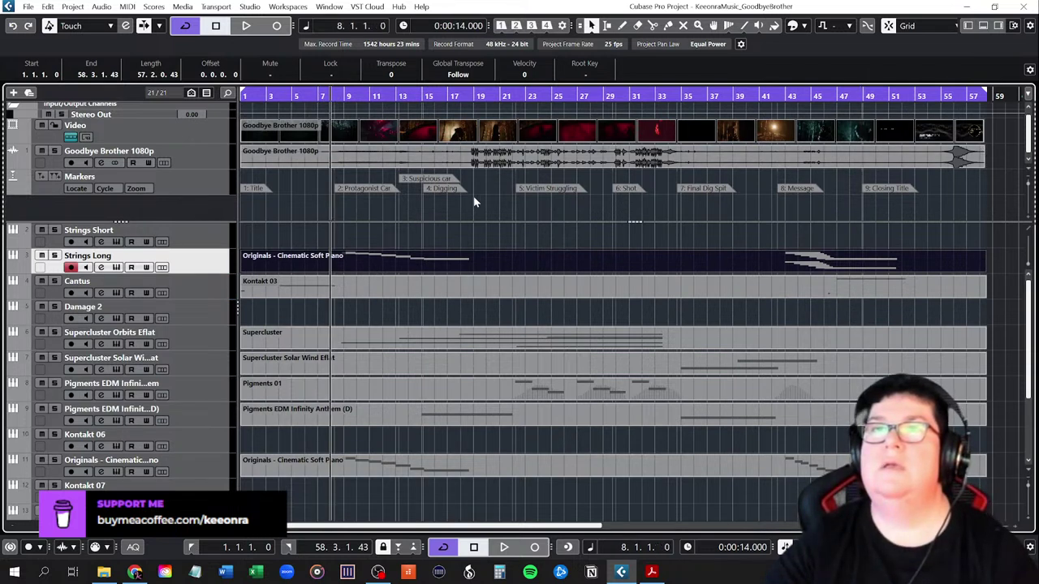
left_click(983, 25)
scroll(596, 376, "down", 1)
scroll(705, 375, "down", 1)
scroll(710, 370, "down", 10)
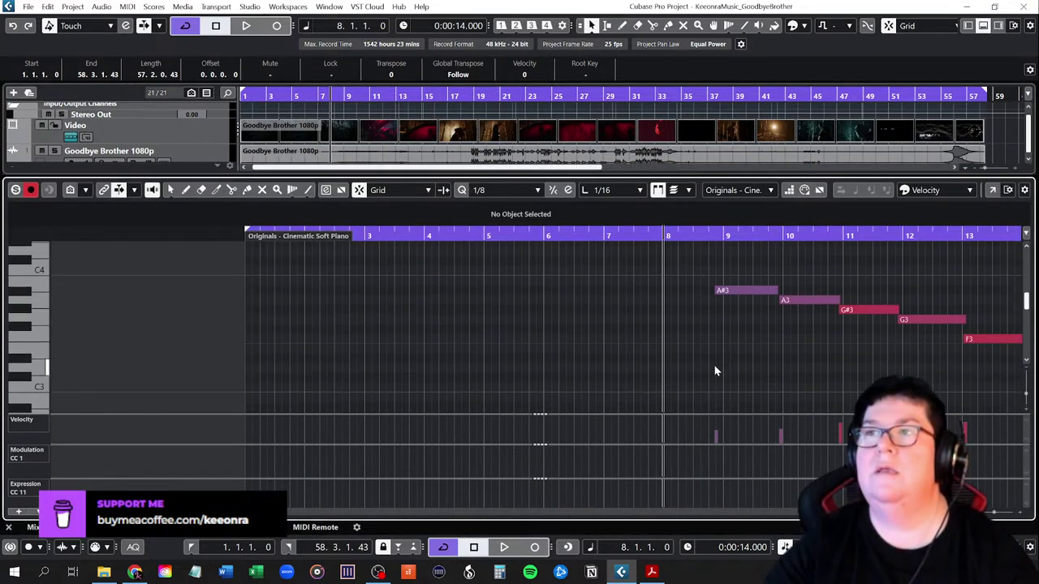
left_click_drag(134, 512, 200, 512)
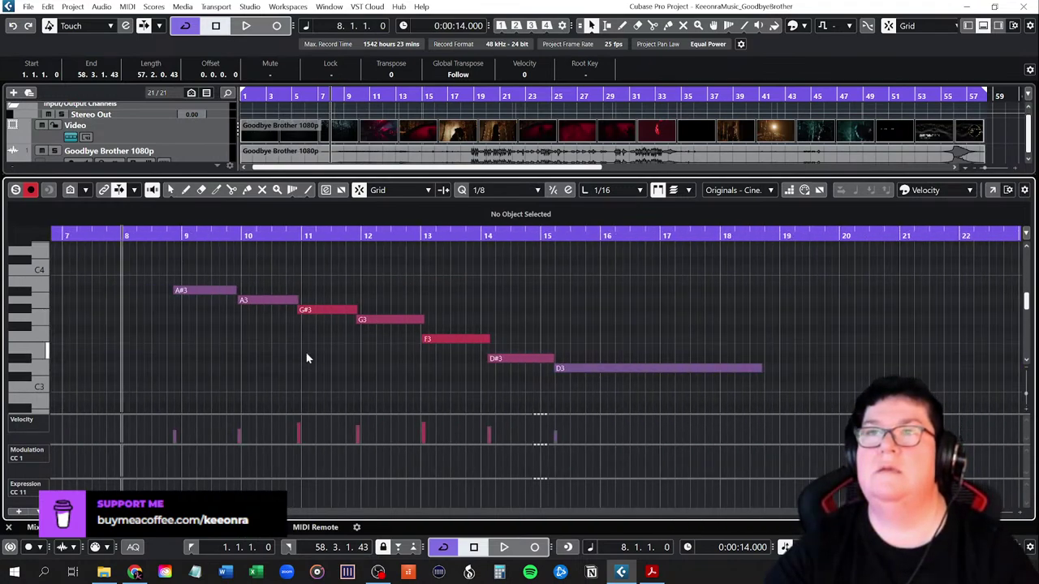
scroll(305, 358, "down", 1)
scroll(309, 353, "up", 1)
left_click_drag(218, 277, 657, 358)
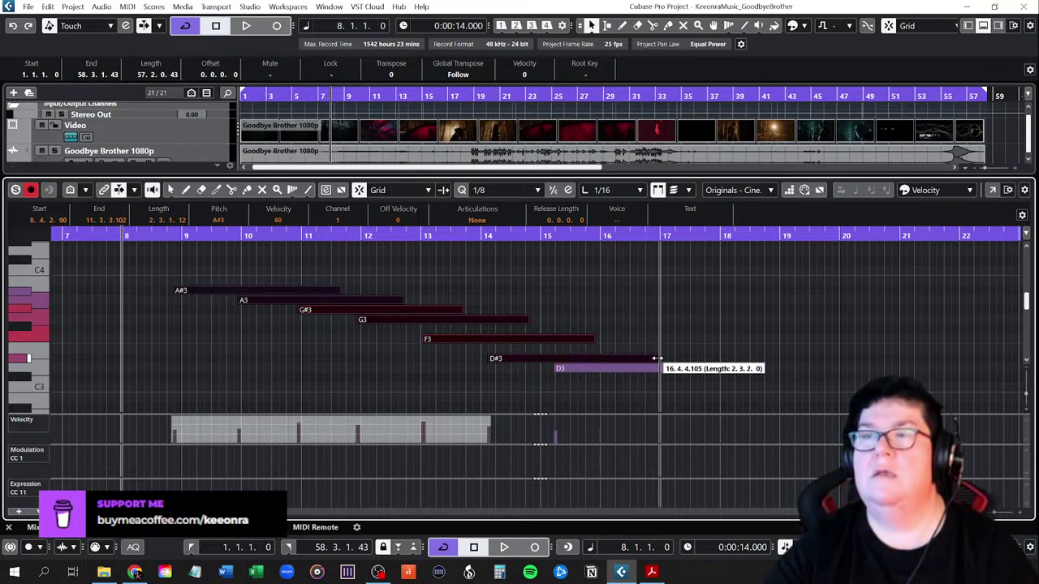
left_click_drag(657, 358, 761, 359)
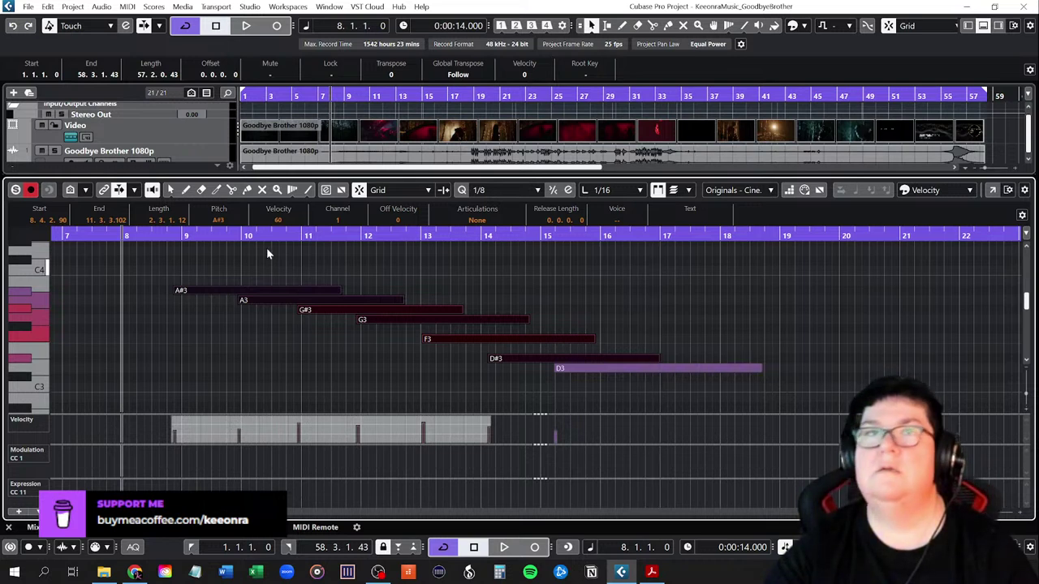
Audition the overlapping first phrase from just before its A#3 note to about bar 16.3, and select its D#3 note
left_click(161, 234)
key("space")
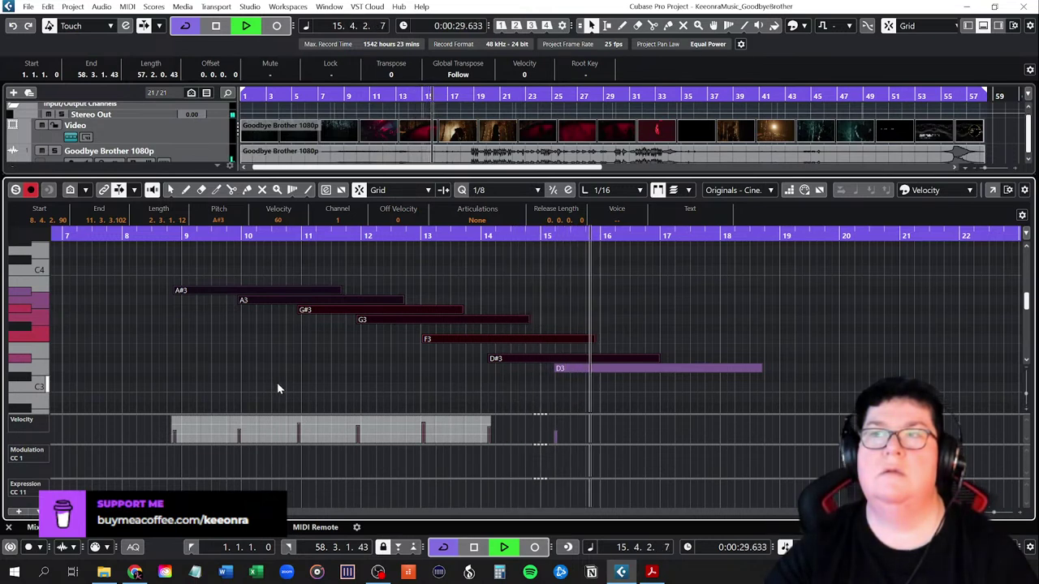
key("space")
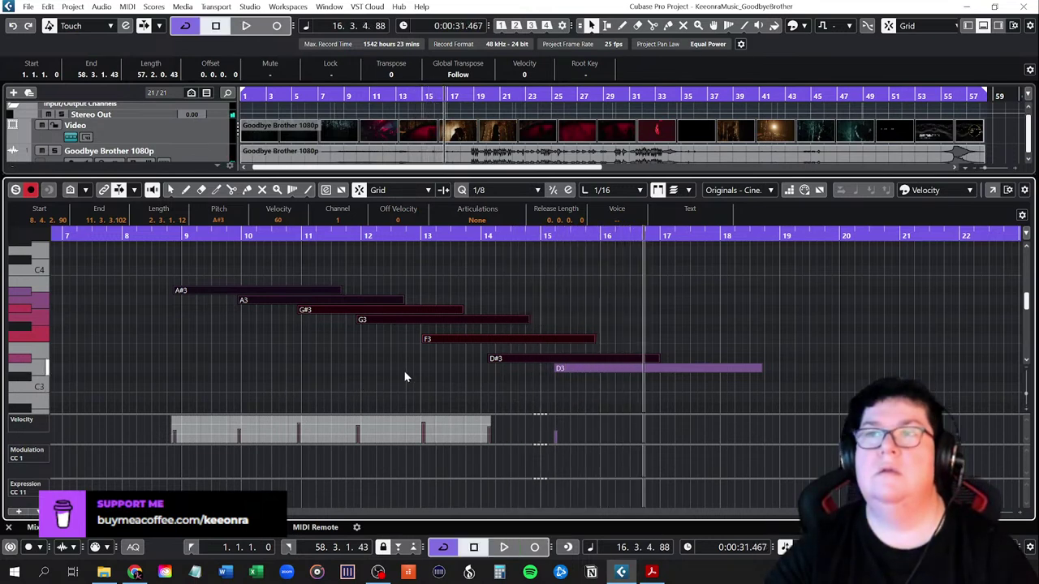
left_click(553, 360)
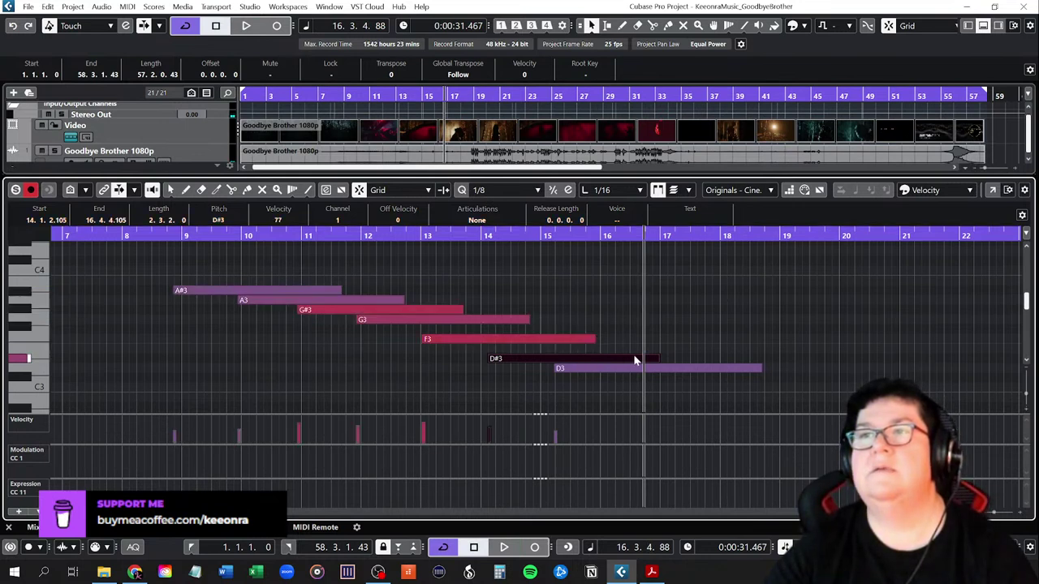
Lengthen the first phrase's G#3 note to end at 13.4.4, A3 at 13.2.4 and A#3 at 12.4.4
left_click_drag(315, 277, 520, 381)
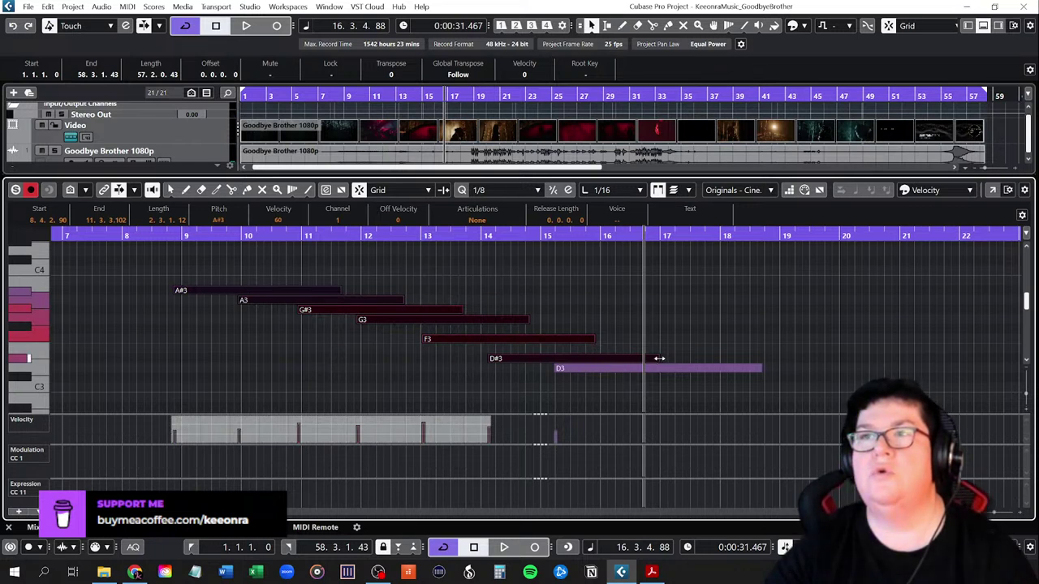
left_click(623, 334)
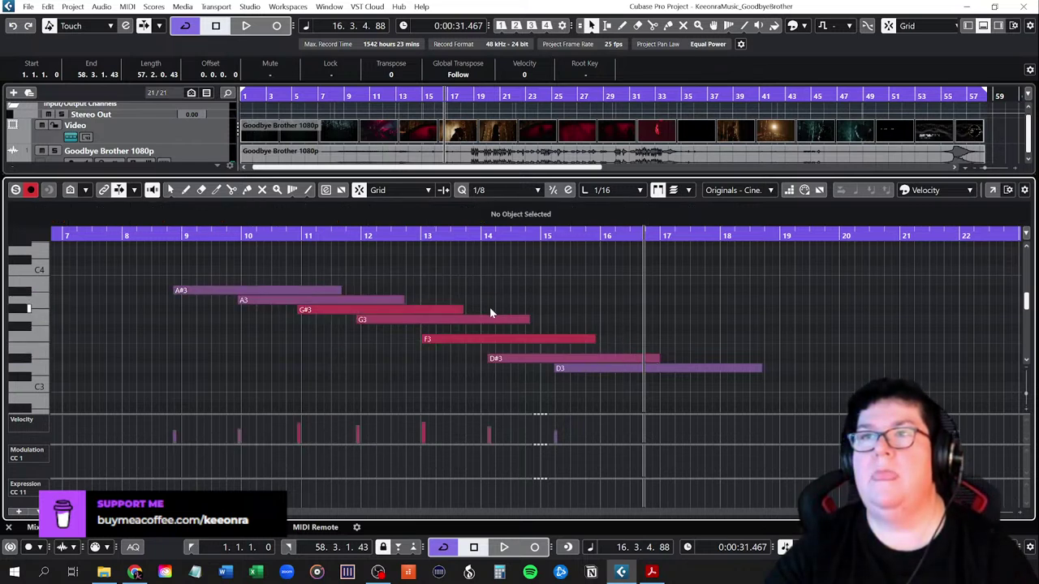
mouse_move(462, 309)
left_mouse_down()
mouse_move(492, 309)
mouse_move(477, 309)
left_mouse_up()
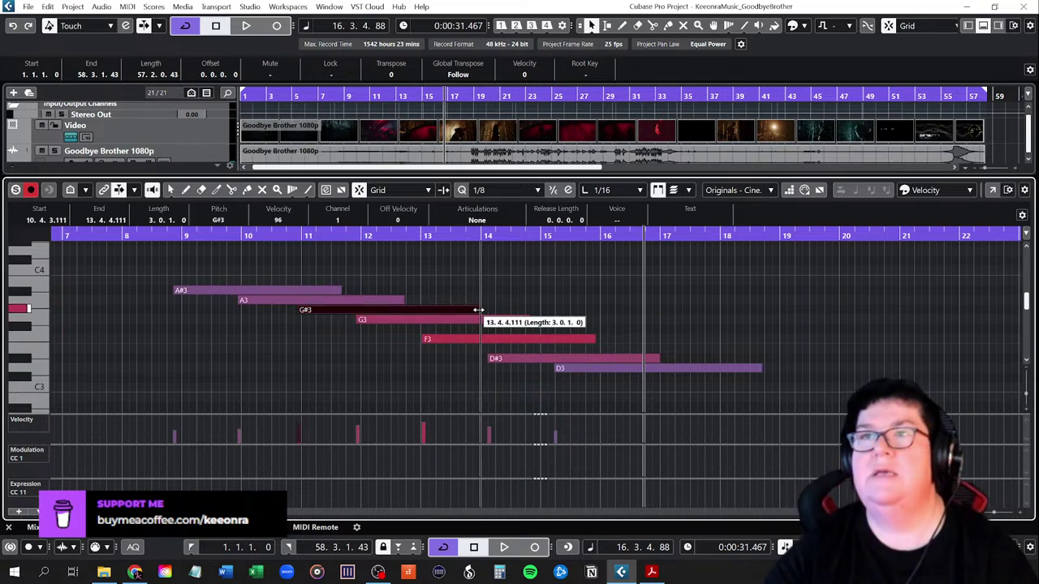
left_click_drag(404, 299, 449, 299)
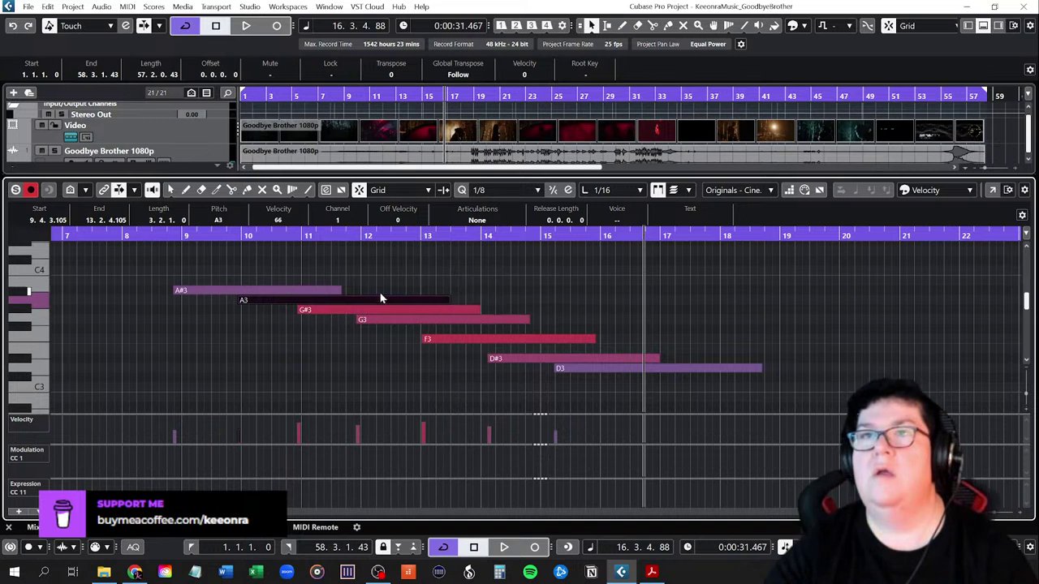
left_click_drag(336, 289, 419, 290)
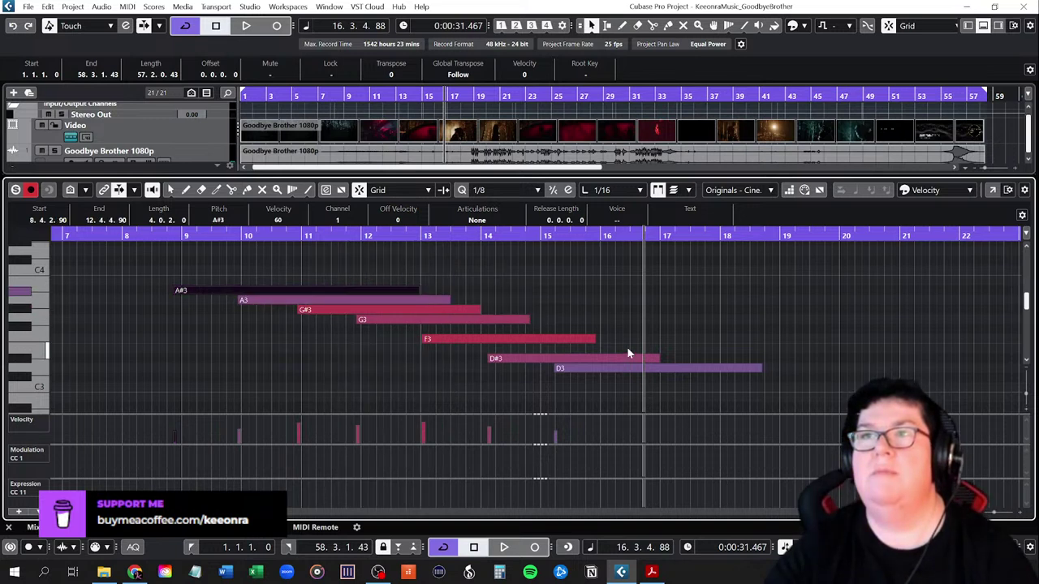
Shorten the first phrase's G3 note to about 14.3, F3 to about bar 15 and D#3 to 15.2.4
left_click_drag(528, 321, 510, 321)
left_click_drag(594, 338, 537, 337)
left_click_drag(657, 359, 568, 355)
Audition the reshaped first phrase from 8.3.3 to about 19.3 and deselect its notes
left_click(166, 235)
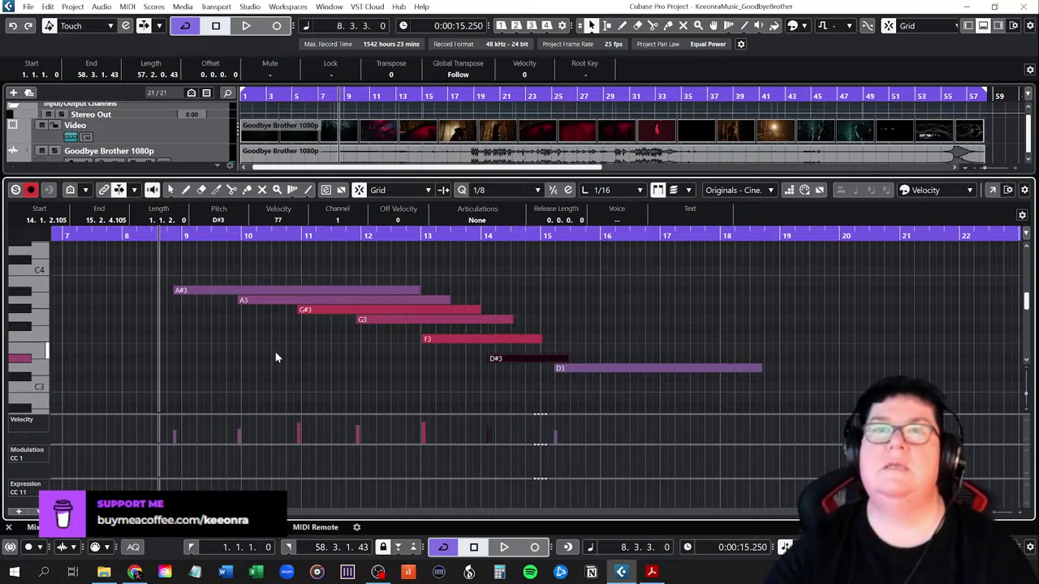
key("space")
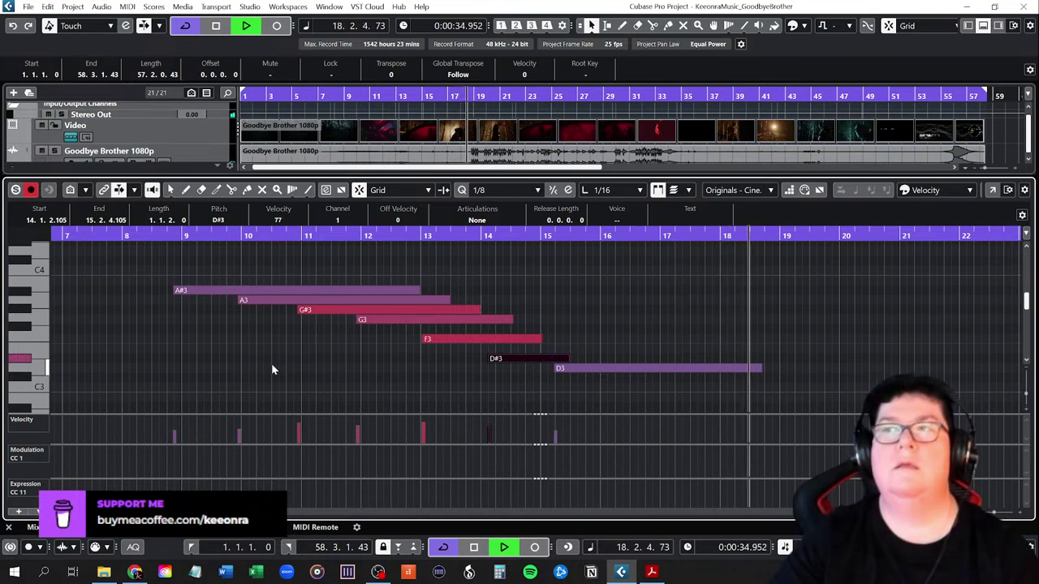
left_click(263, 366)
key("space")
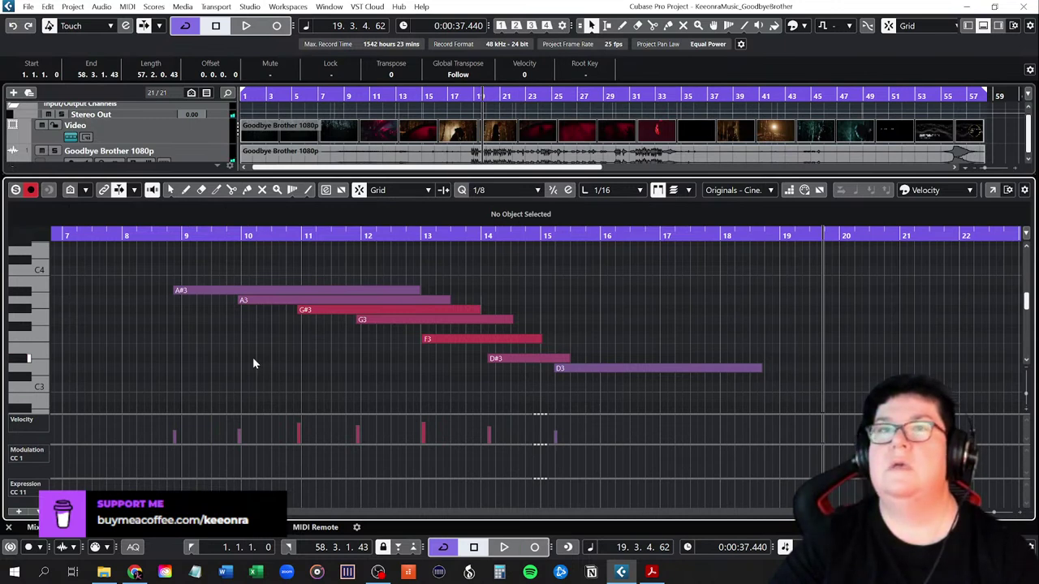
Copy all notes of the A#3 to D3 phrase to 8.4.3 and transpose the copy down one octave
scroll(249, 362, "down", 1)
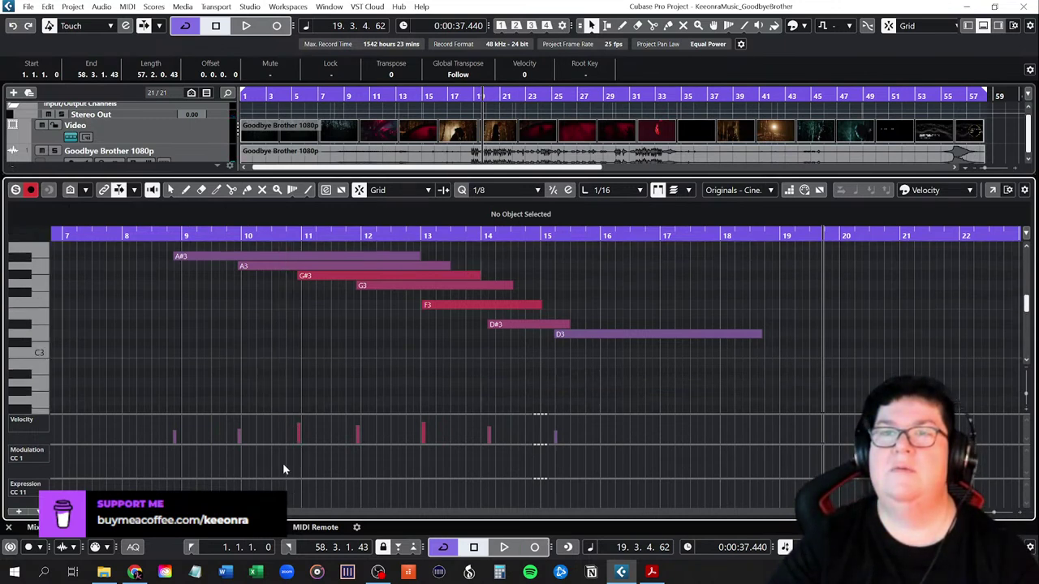
left_click_drag(281, 445, 282, 470)
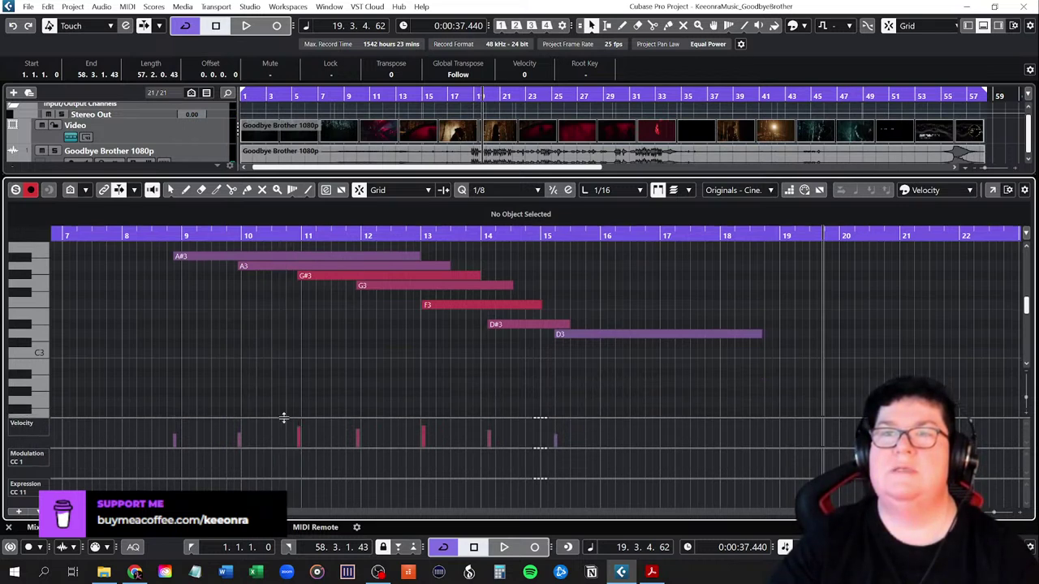
scroll(233, 354, "up", 1)
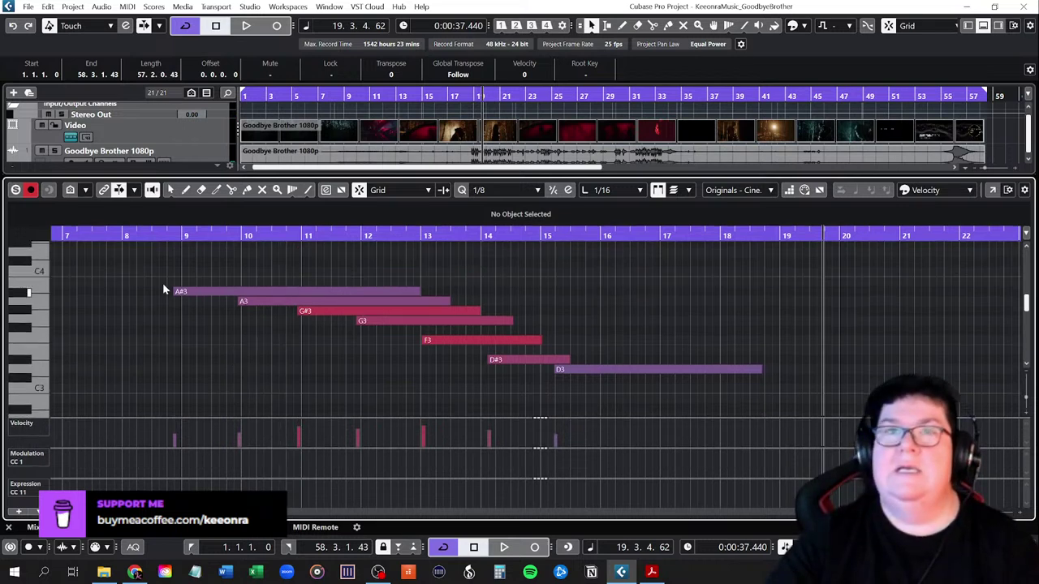
left_click_drag(164, 265, 675, 398)
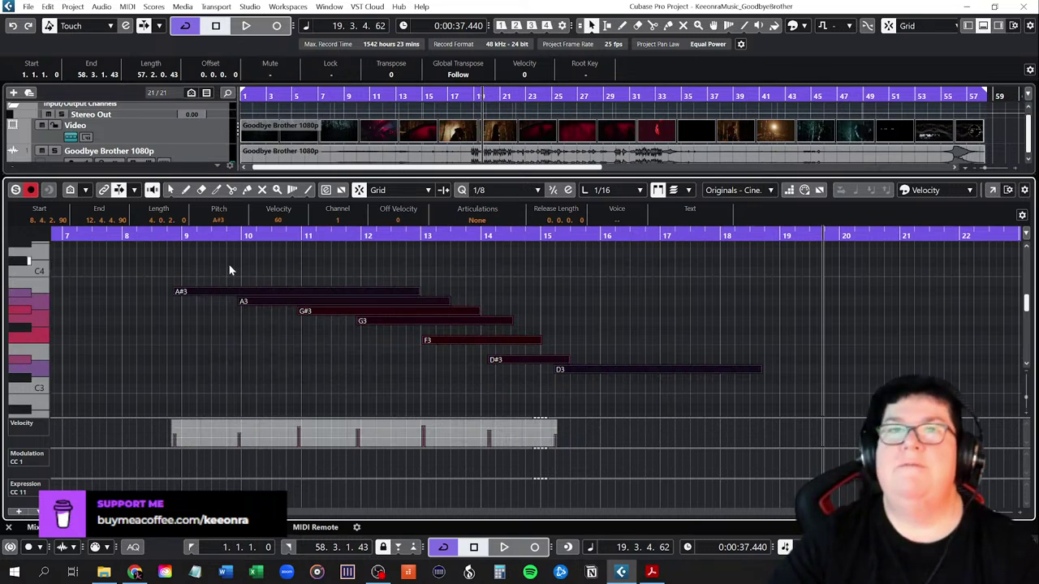
left_click(173, 236)
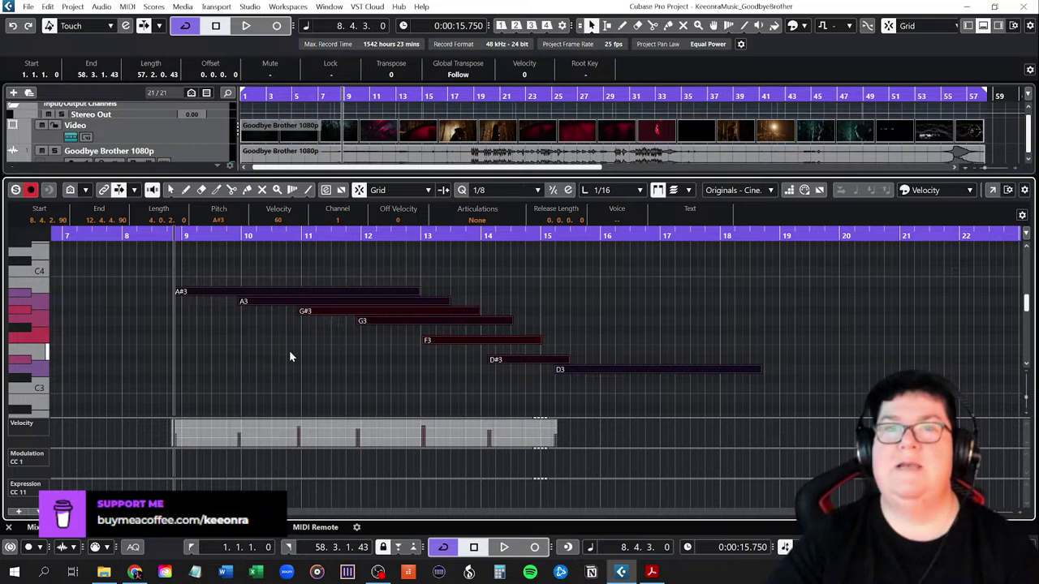
key("ctrl+Right")
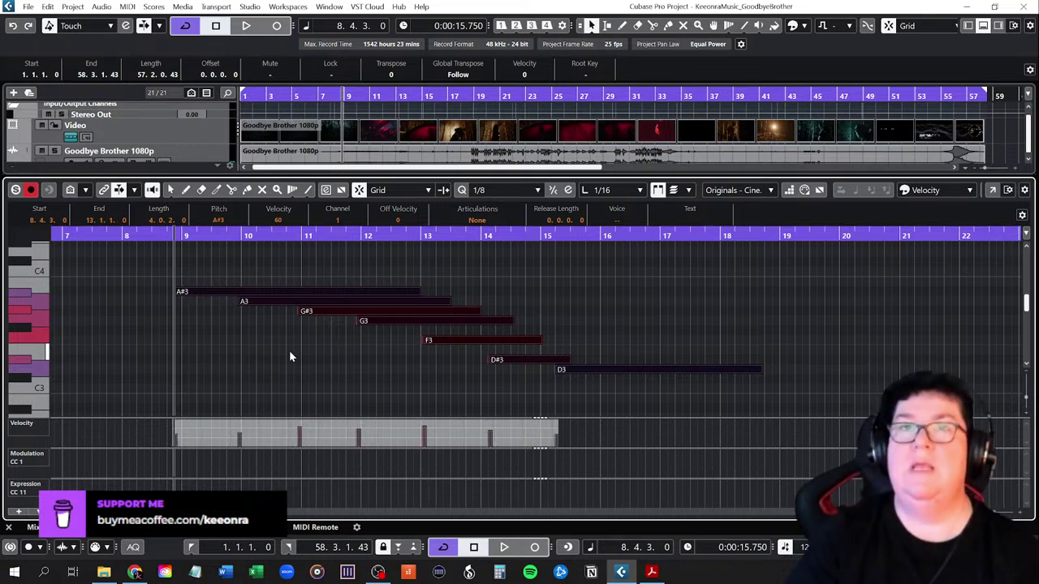
key("shift+Down")
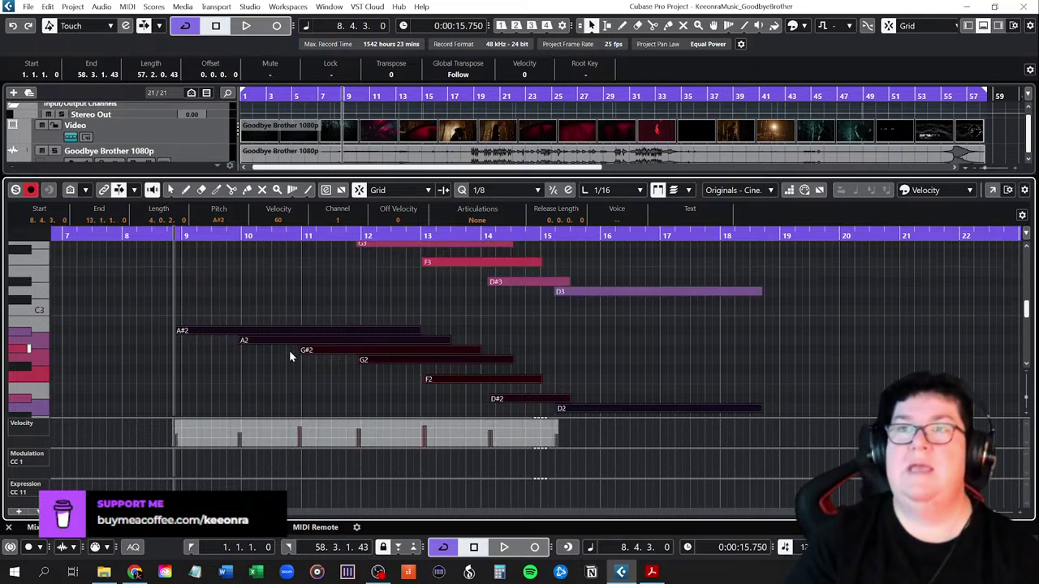
Deselect the notes and audition the octave-doubled first phrase from 8.4.3 to about bar 16.1
left_click(223, 283)
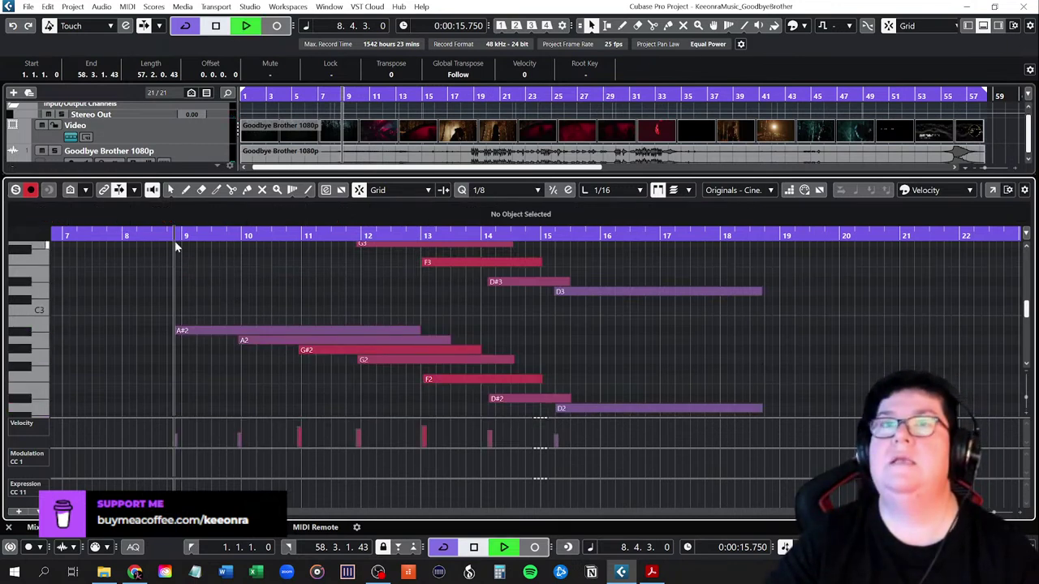
key("space")
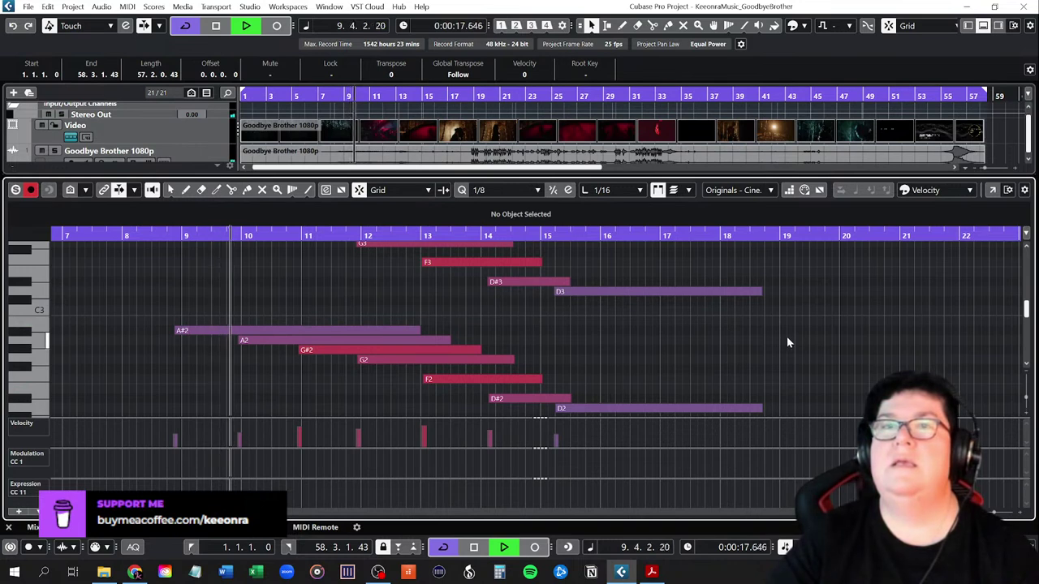
scroll(856, 357, "up", 2)
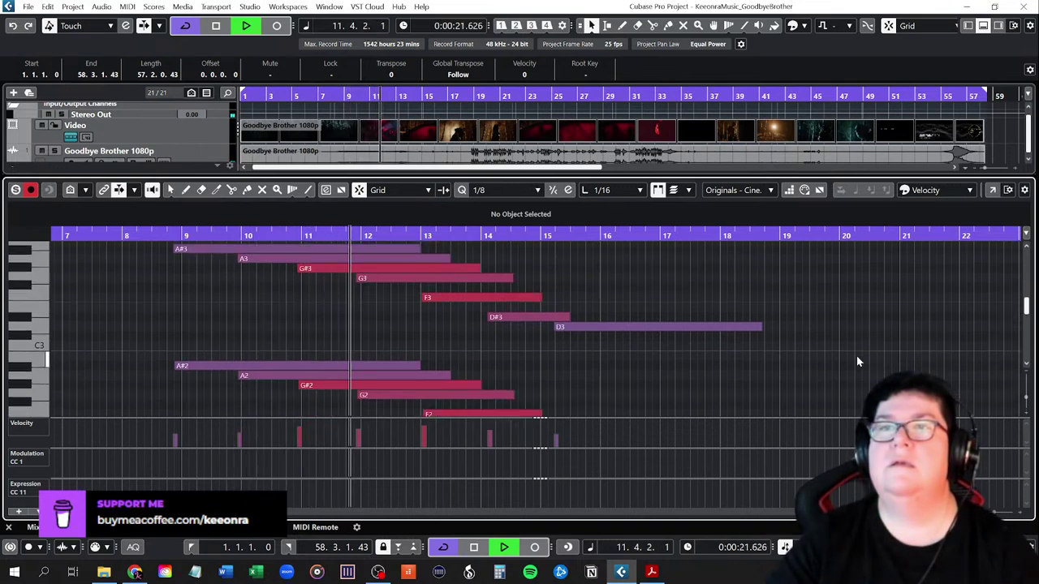
scroll(857, 362, "down", 2)
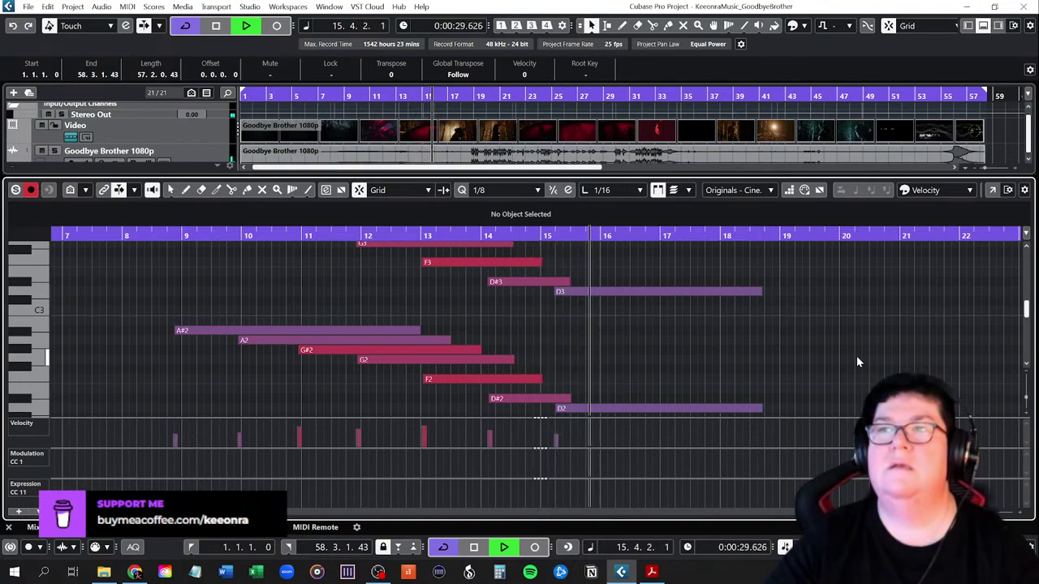
key("space")
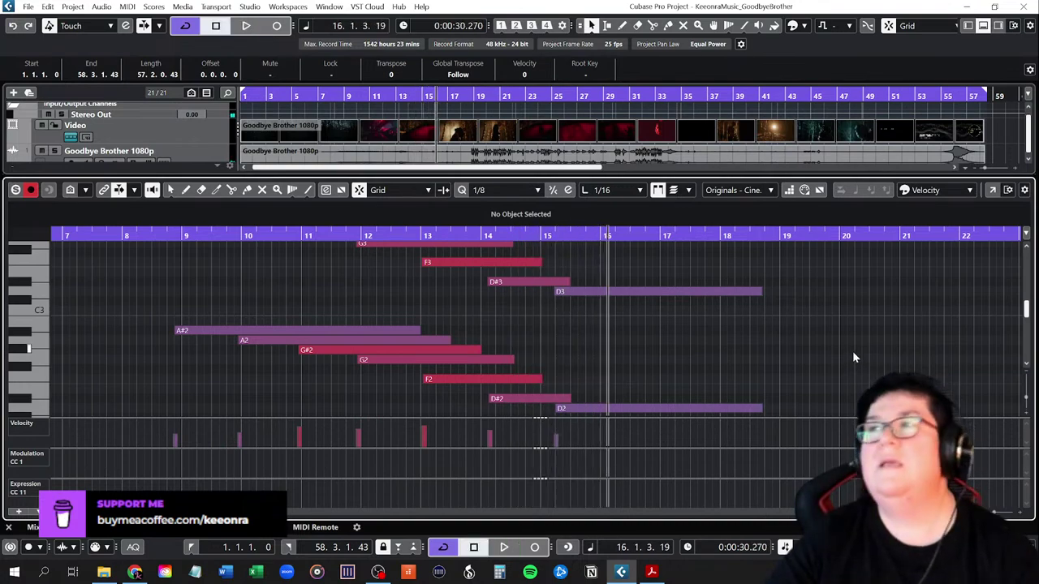
Close the note editor, select the Strings Short track and return the playhead to bar 1
left_click(983, 26)
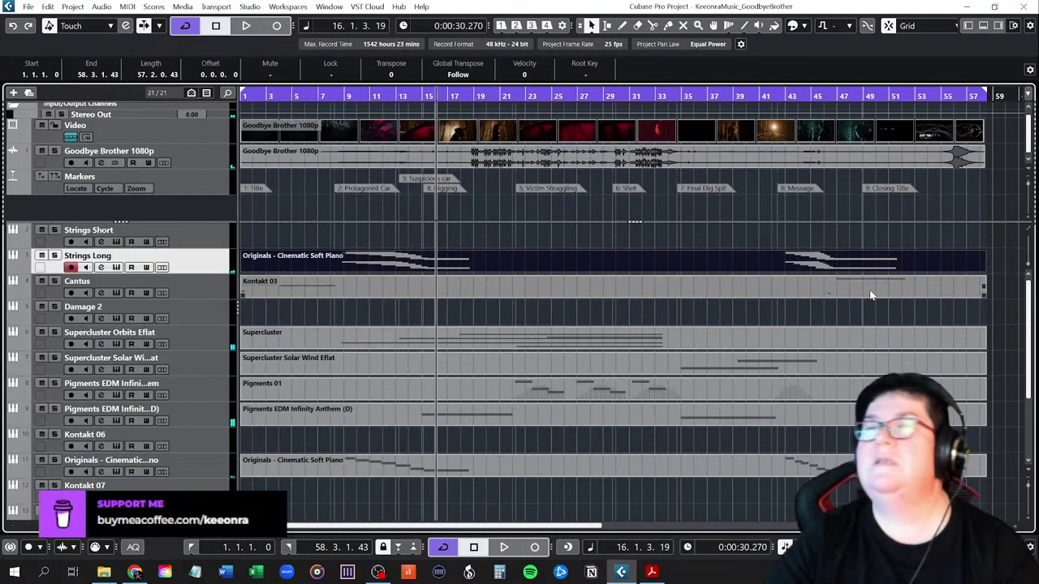
left_click(600, 243)
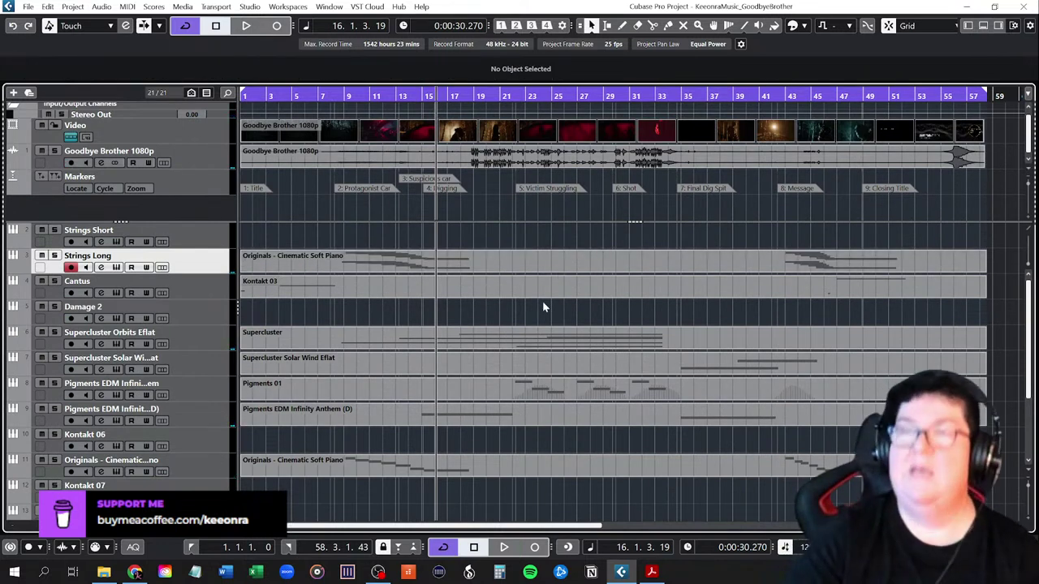
key("Up")
key("Home")
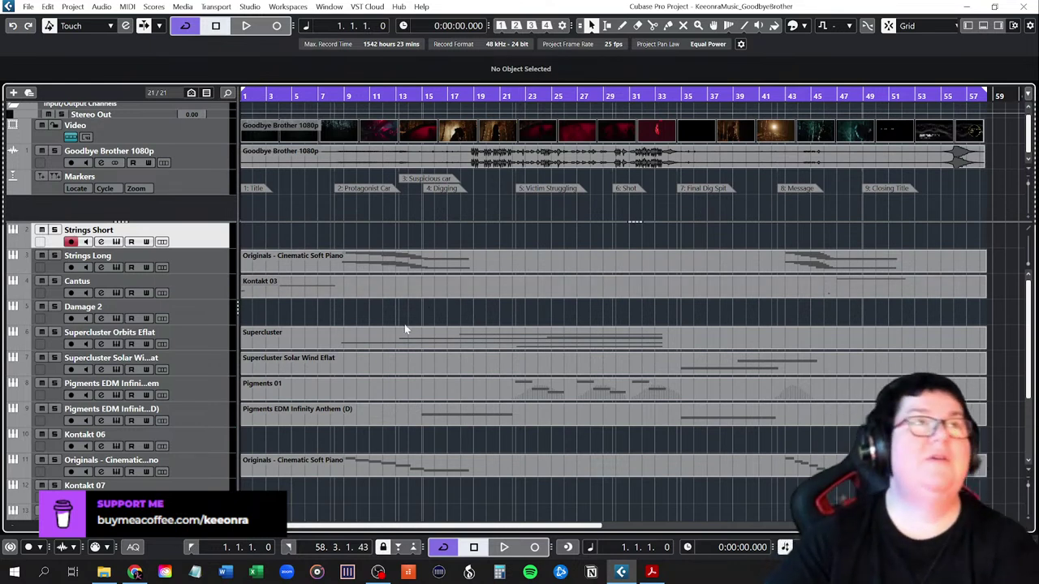
Open the video player, enlarge it to cover most of the project window and move it up below the transport controls
key("F8")
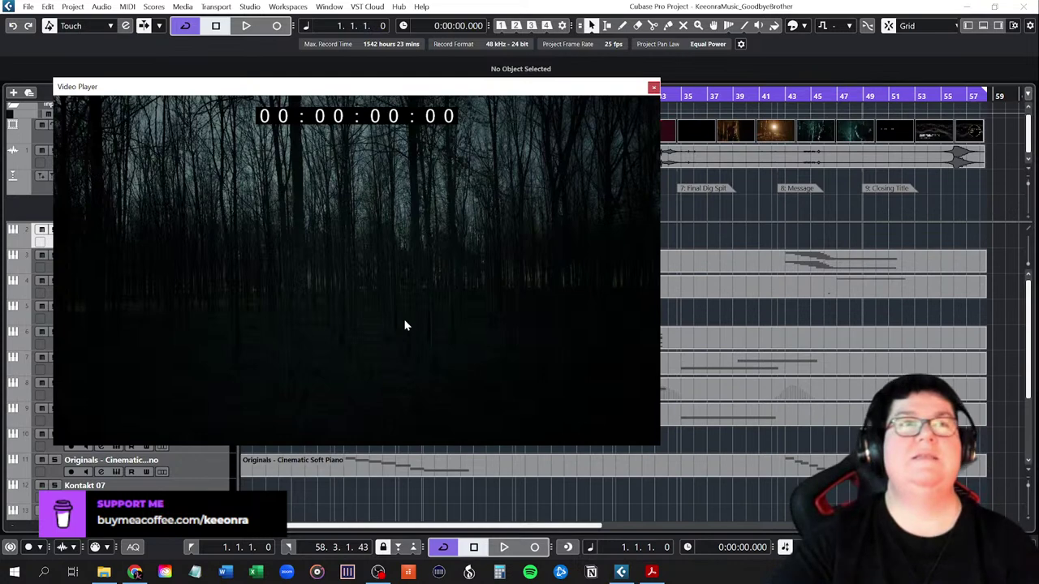
key("F8")
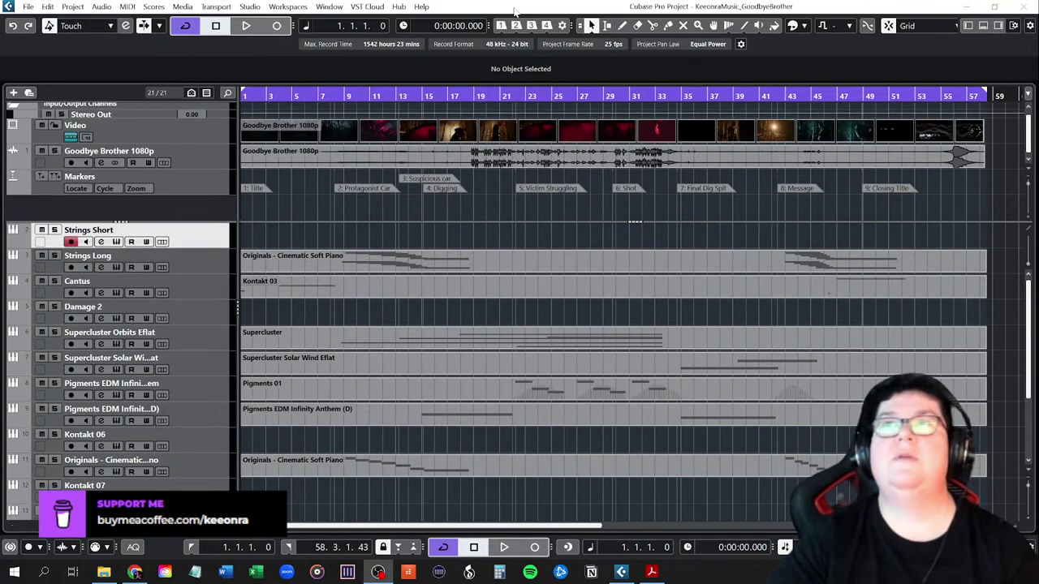
key("F8")
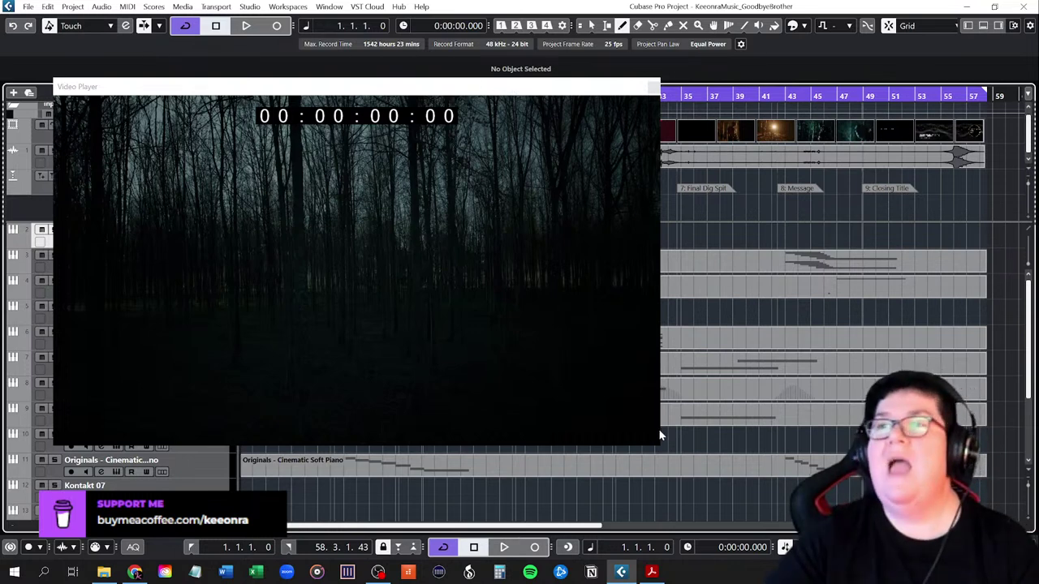
left_click_drag(661, 445, 692, 514)
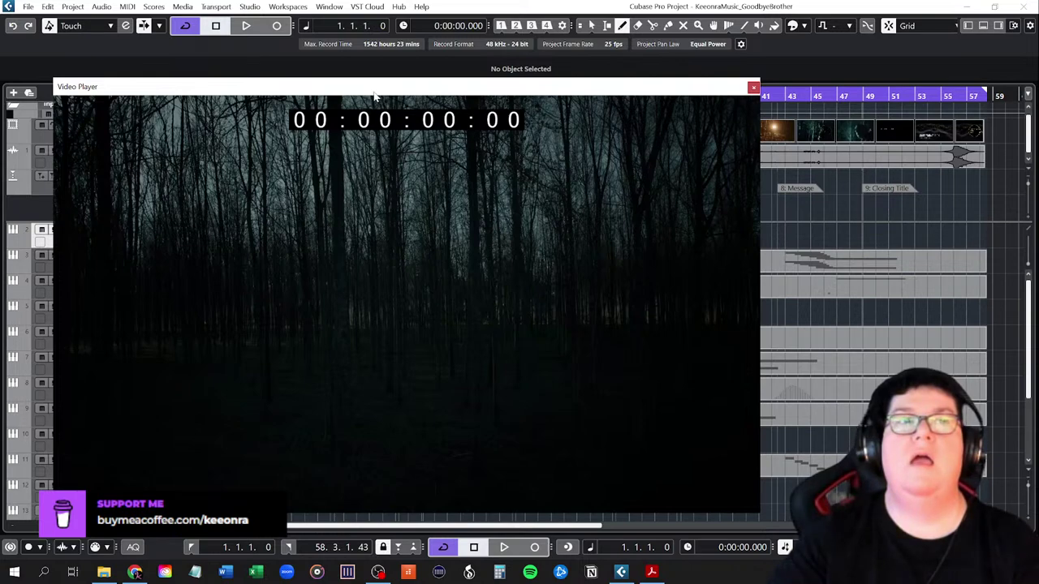
left_click_drag(761, 358, 967, 357)
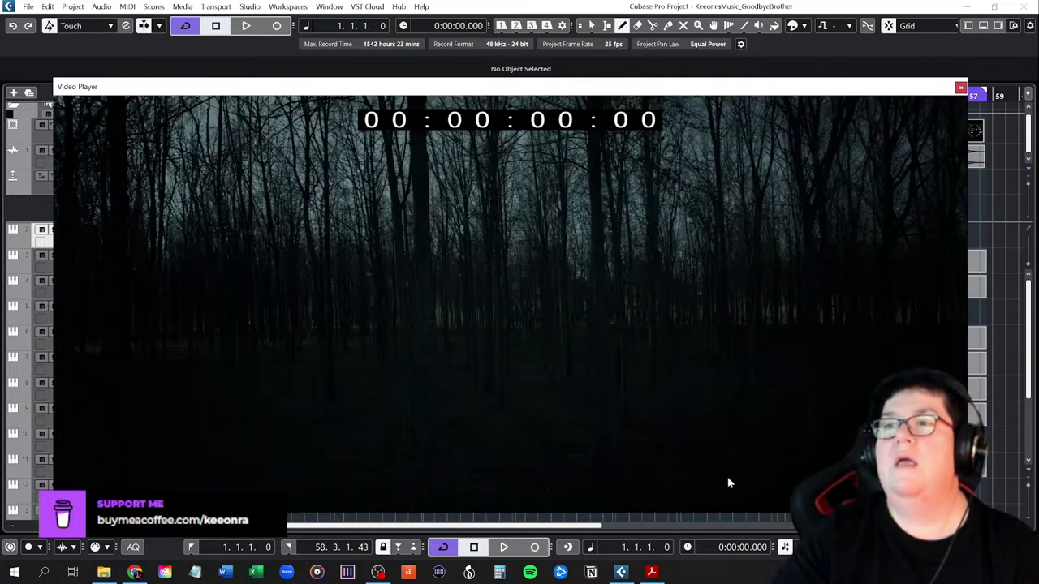
left_click_drag(711, 517, 718, 562)
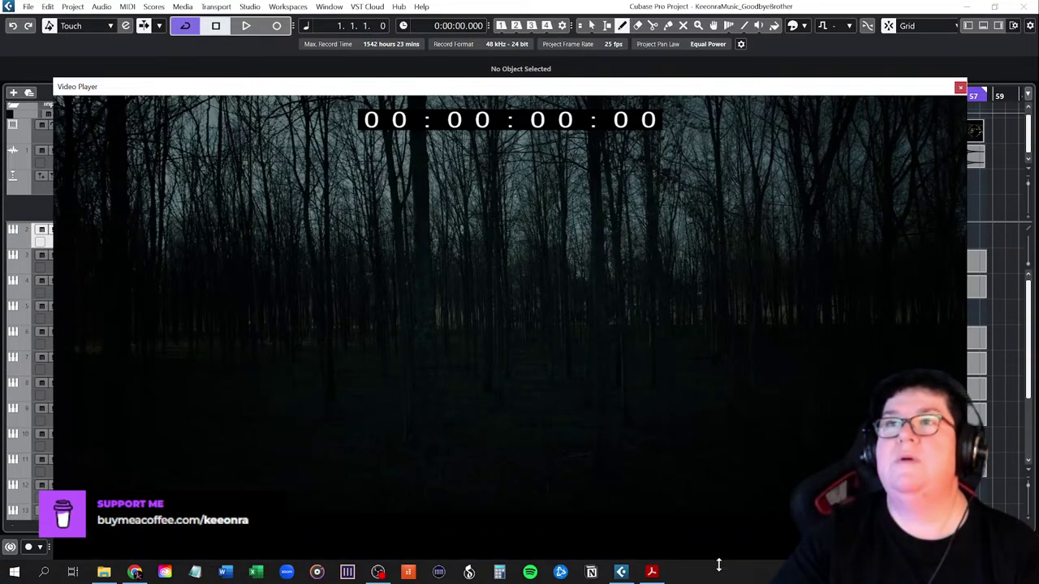
left_click_drag(544, 90, 550, 46)
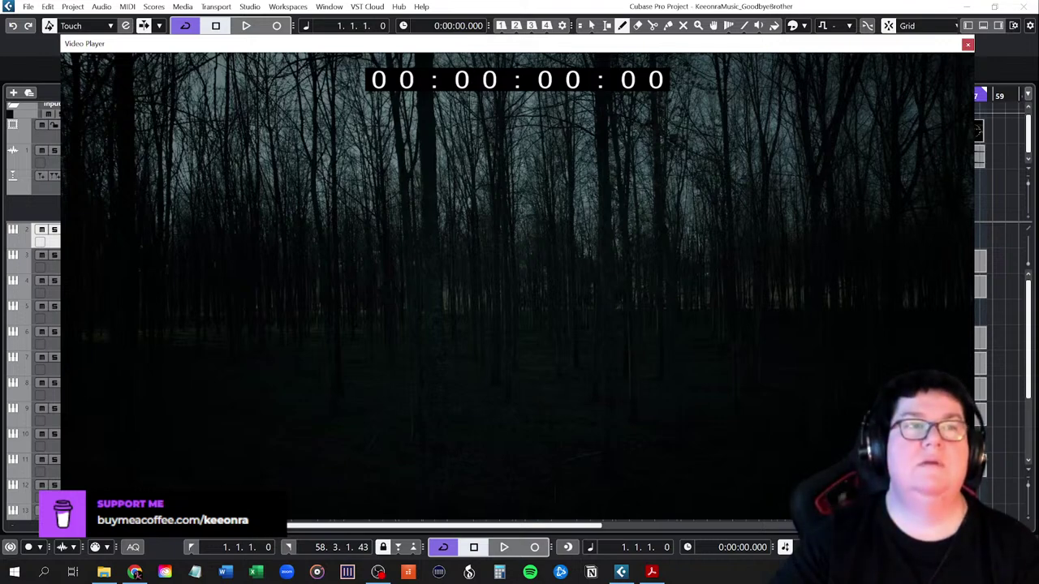
Reopen the video player and play the film with the score from bar 1
key("F8")
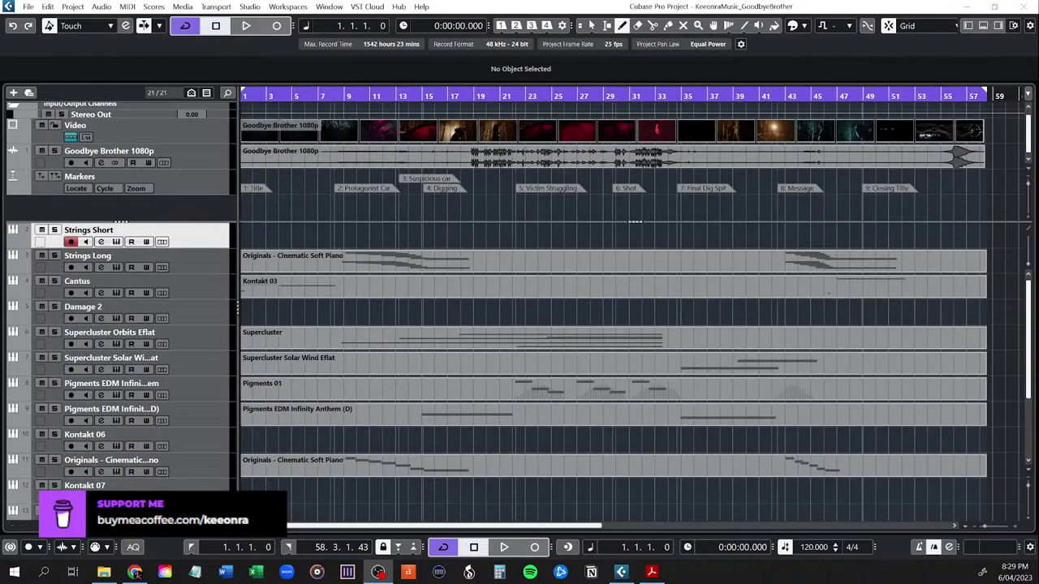
key("F8")
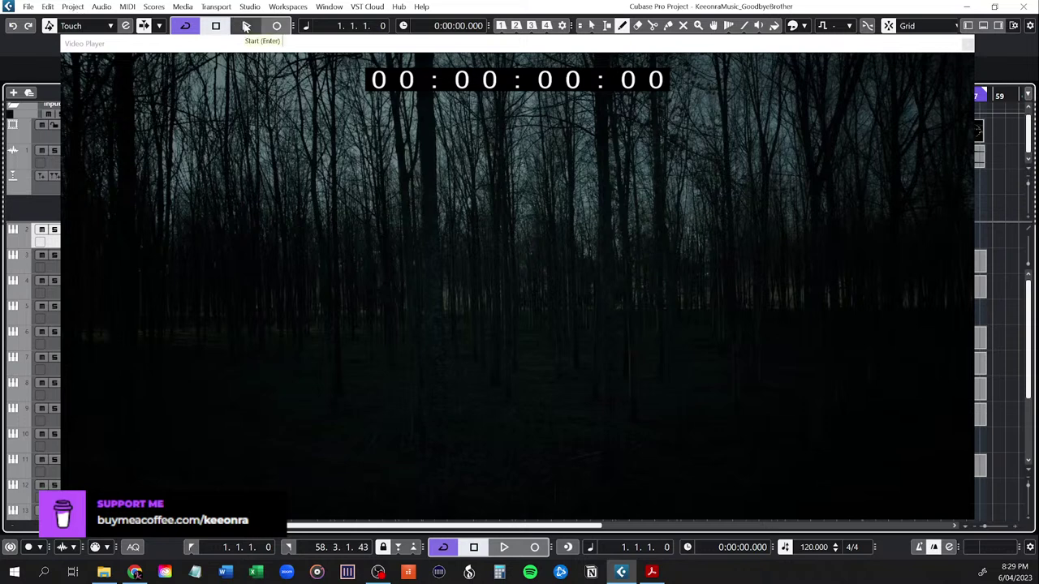
left_click(246, 26)
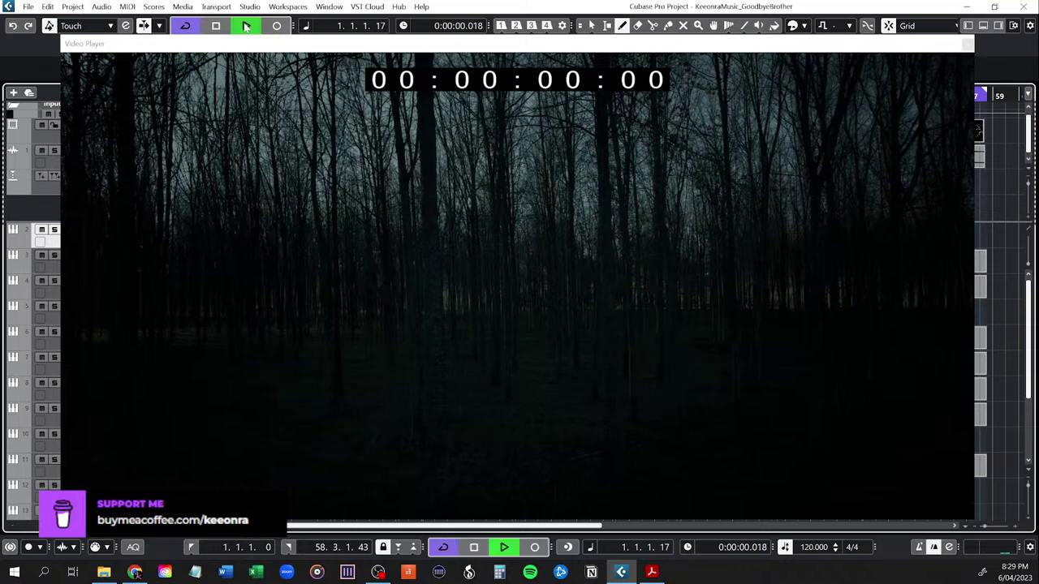